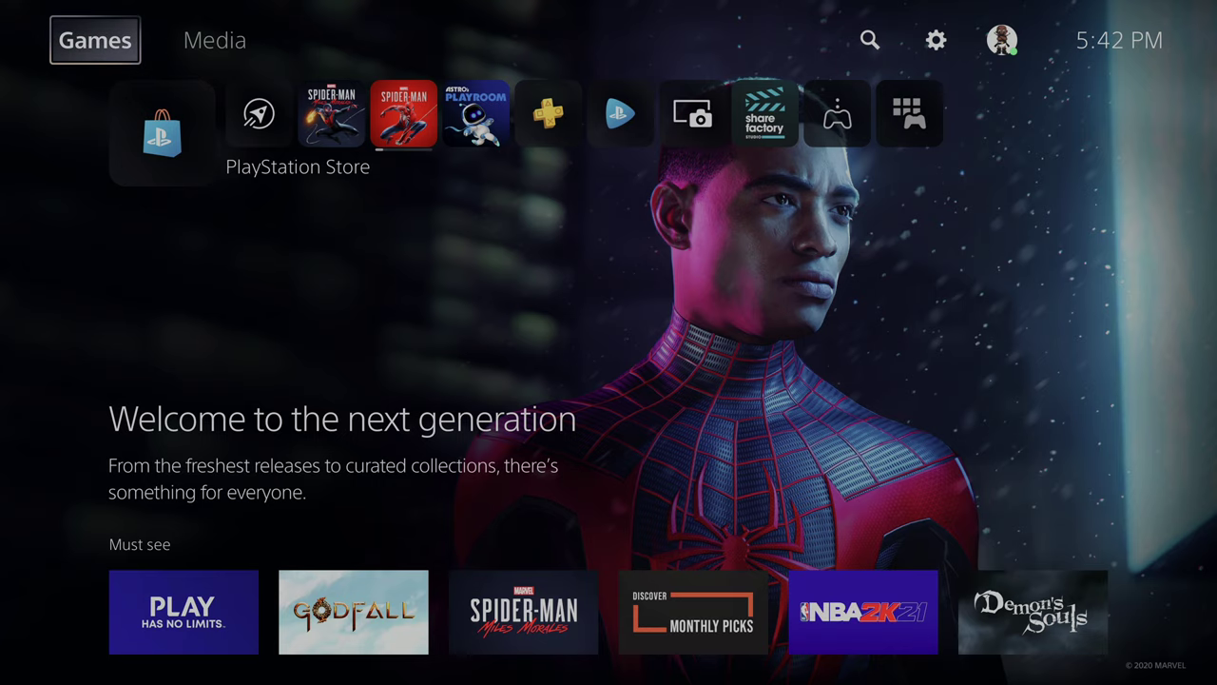
# Step: Move down onto the PlayStation Store hub on the Games home screen
pyautogui.press('Down')
pyautogui.press('Up')
pyautogui.press('Down')
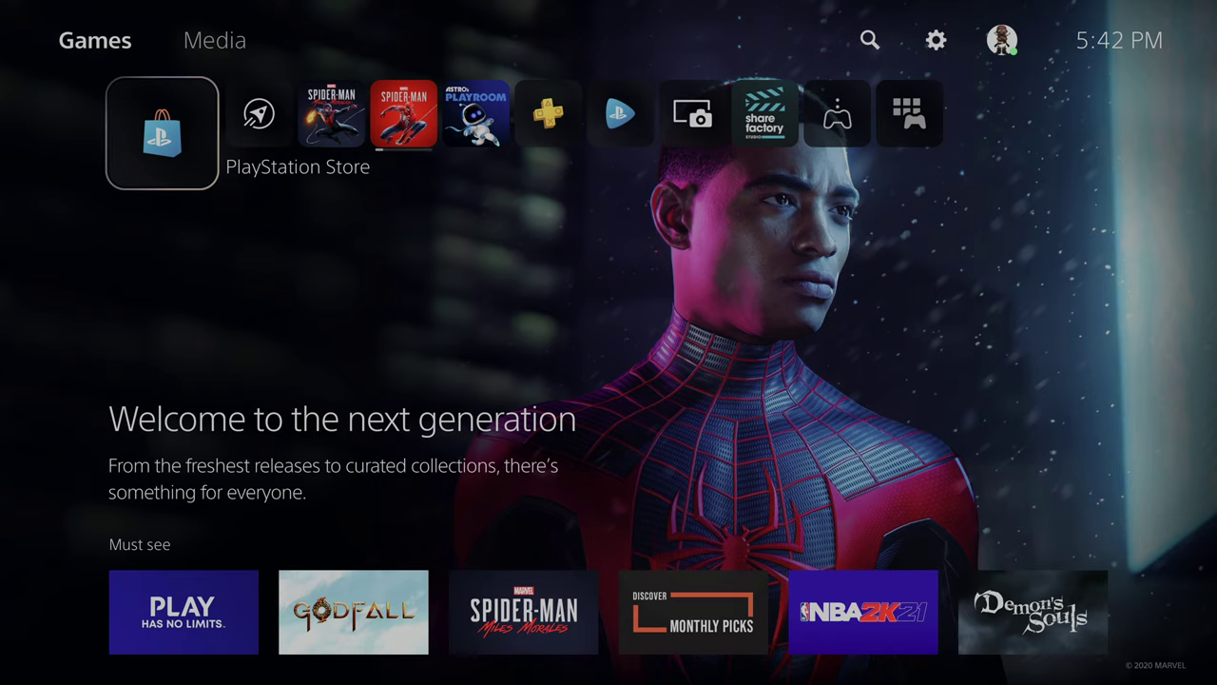
pyautogui.press('Right')
pyautogui.press('Left')
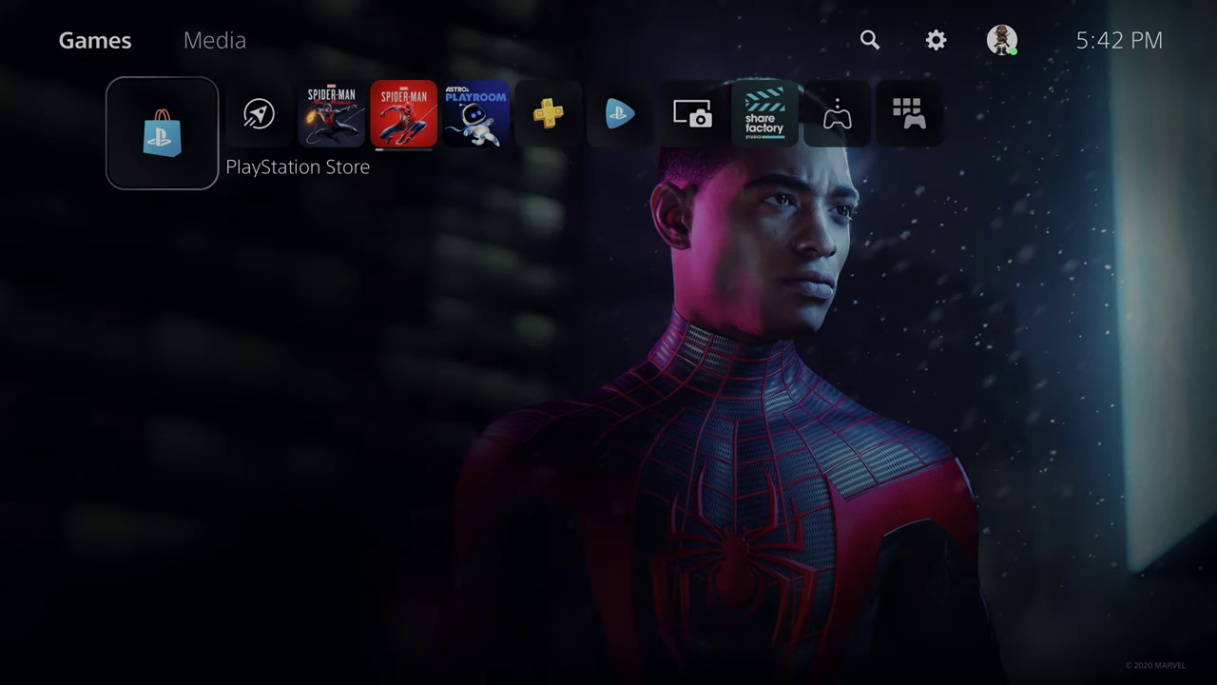
pyautogui.press('Right')
pyautogui.press('Left')
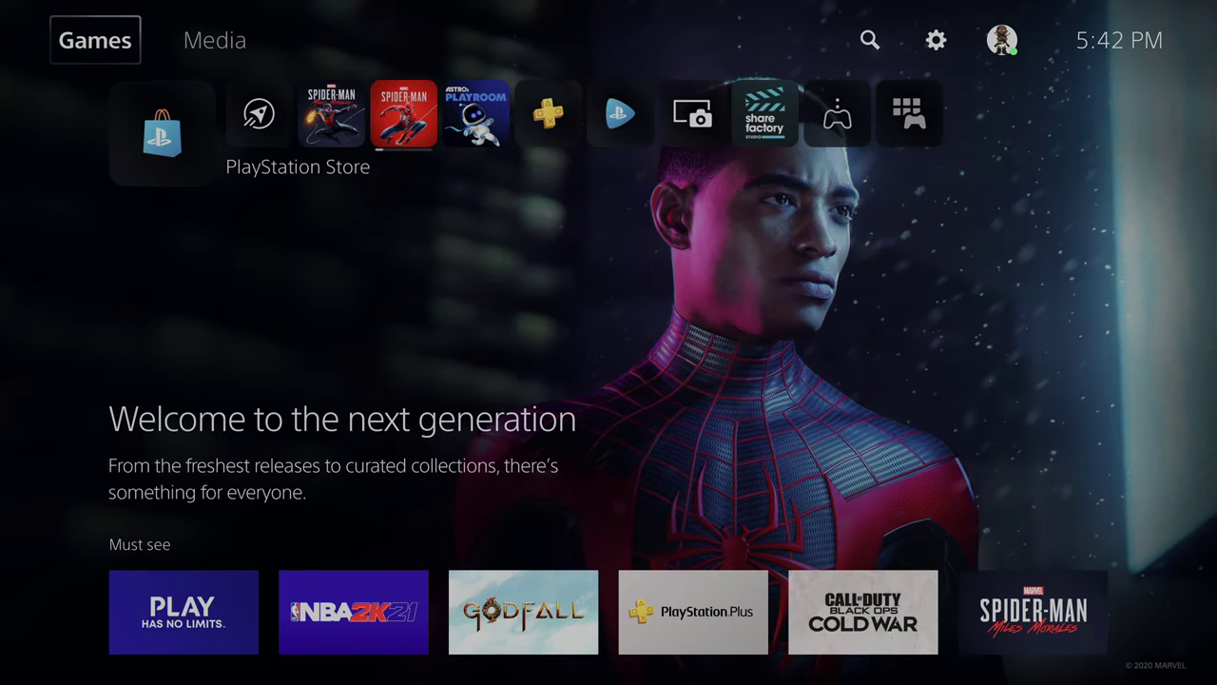
pyautogui.press('Up')
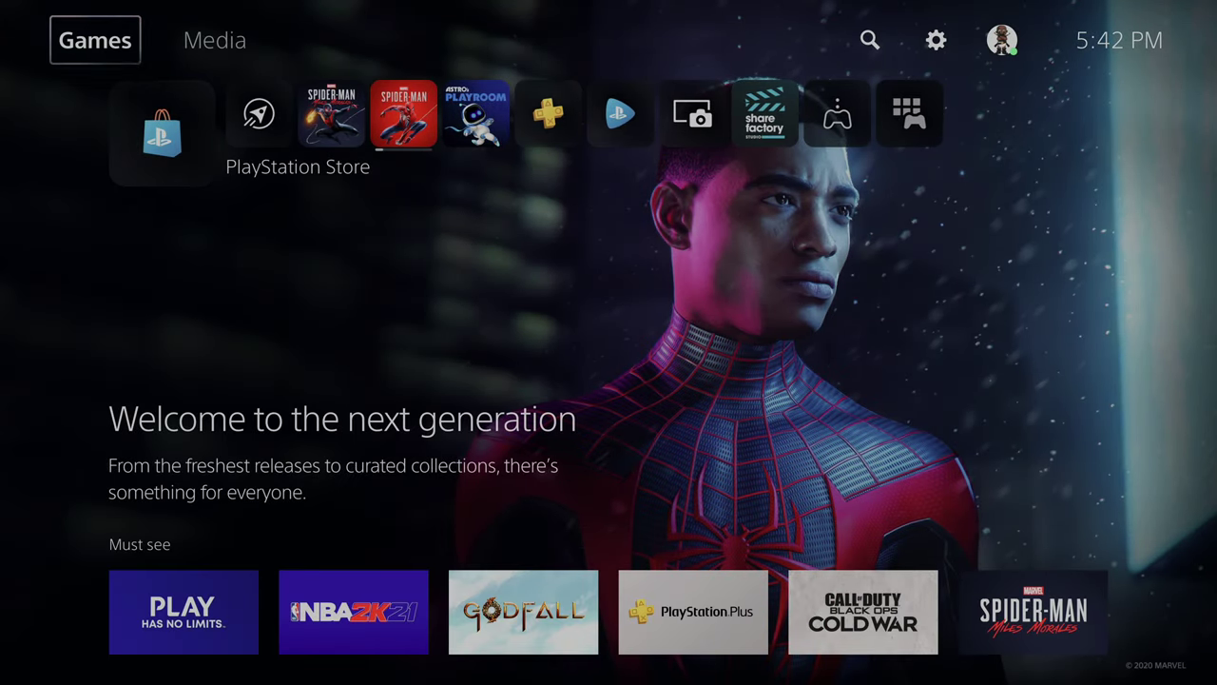
pyautogui.press('Right')
pyautogui.press('Down')
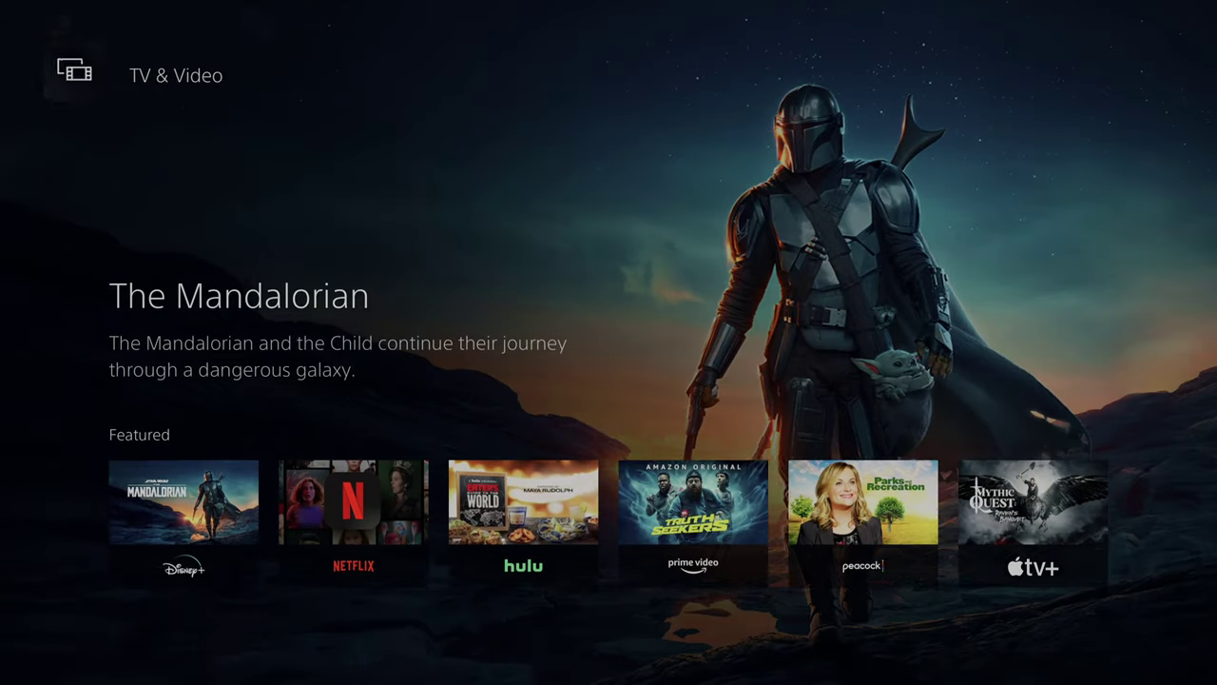
pyautogui.press('Up')
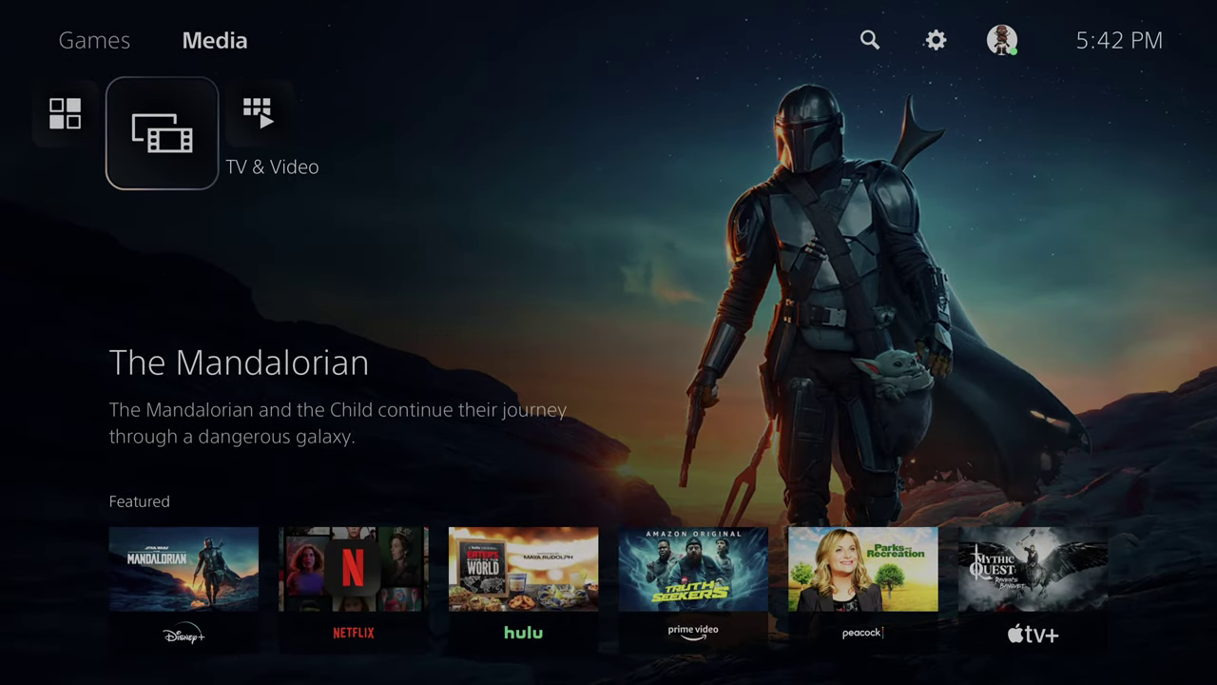
pyautogui.press('Down')
pyautogui.press('Right')
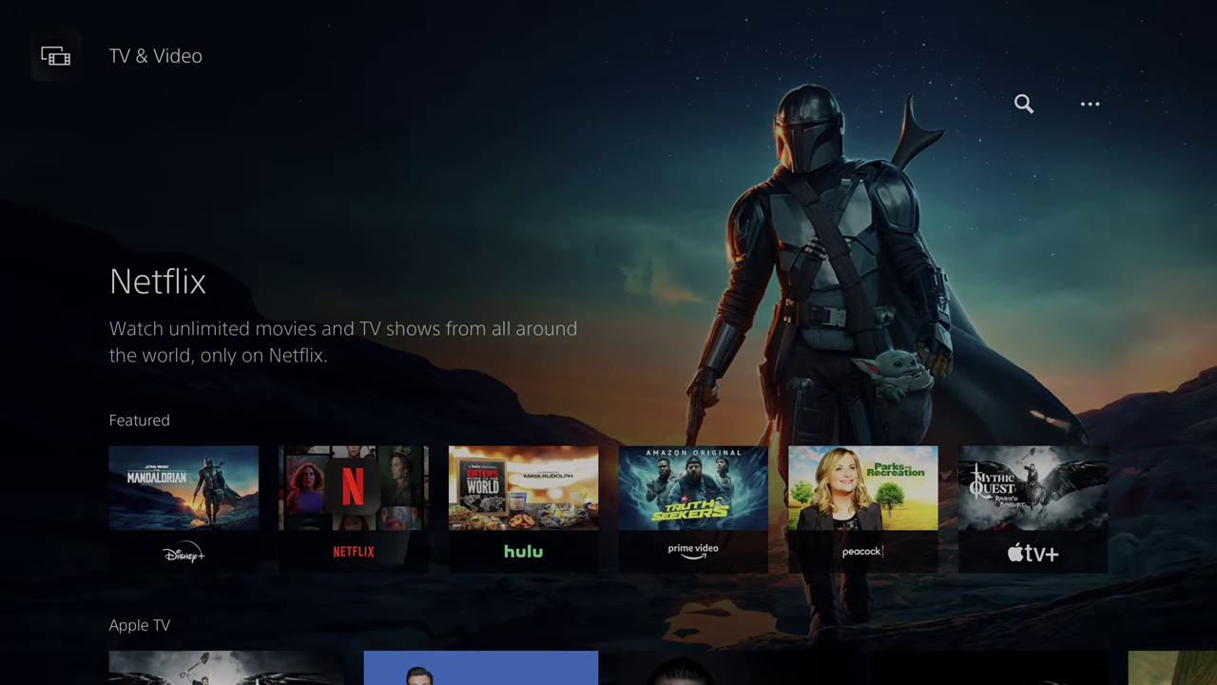
pyautogui.press('Right')
pyautogui.press('Right')
pyautogui.press('Left')
pyautogui.press('Left')
pyautogui.press('Left')
pyautogui.press('Up')
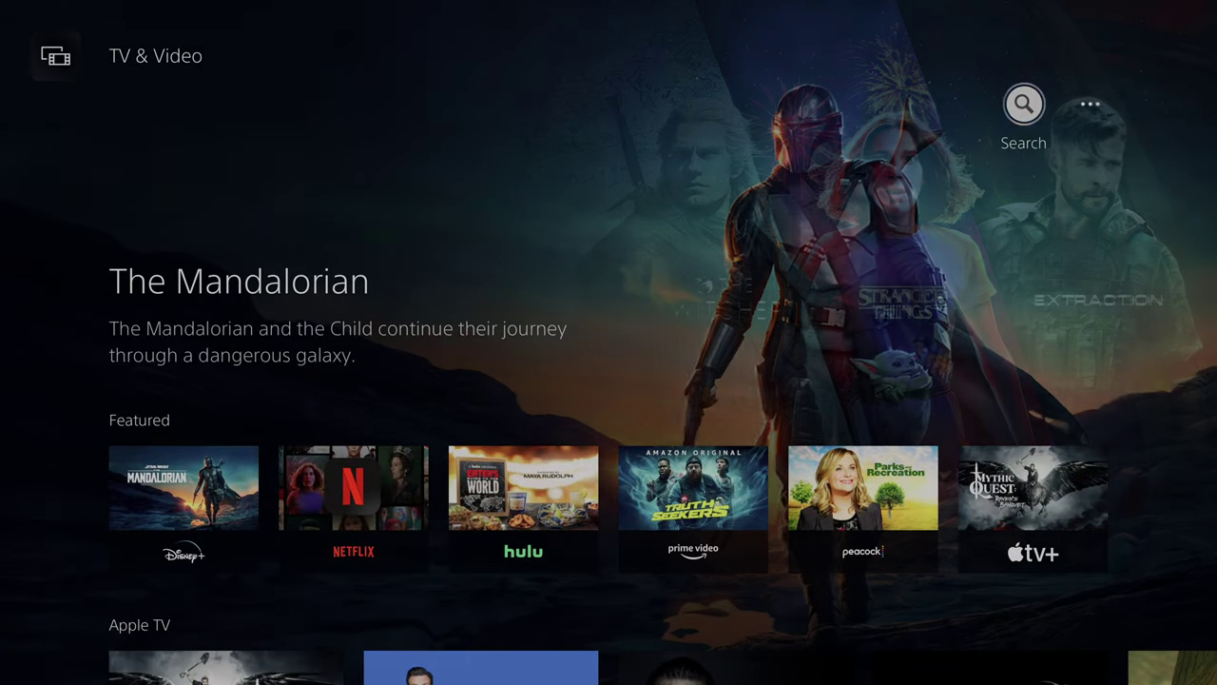
pyautogui.press('Escape')
pyautogui.press('Up')
pyautogui.press('Left')
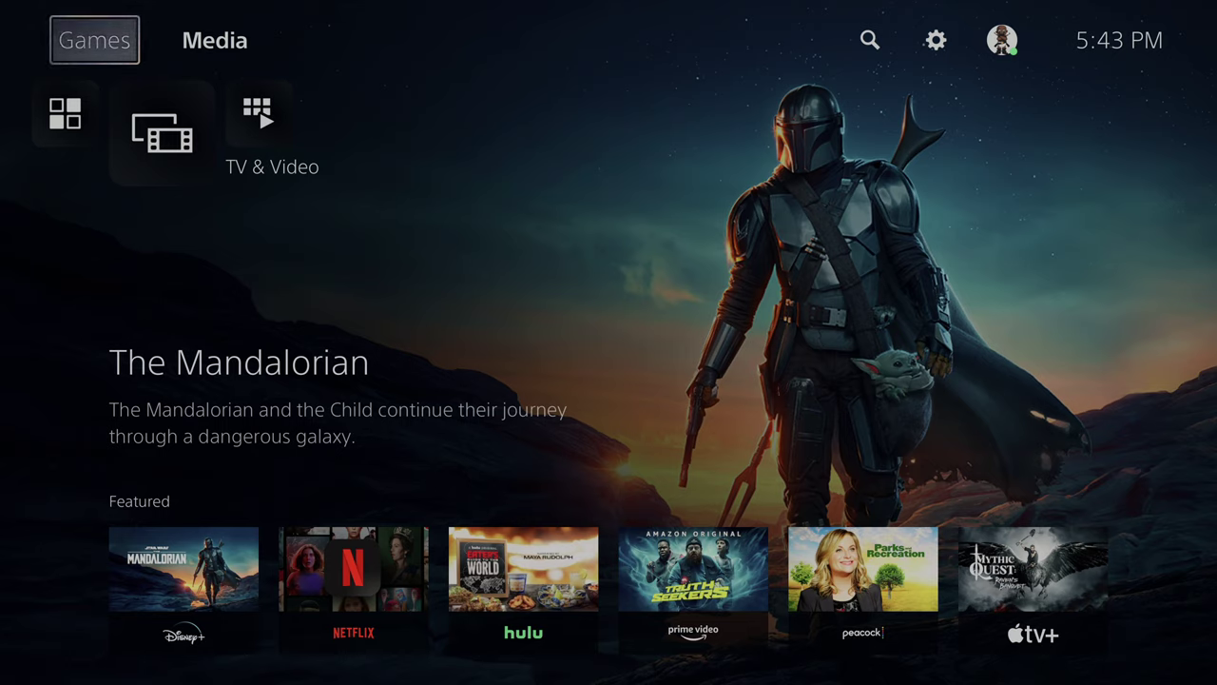
pyautogui.press('Right')
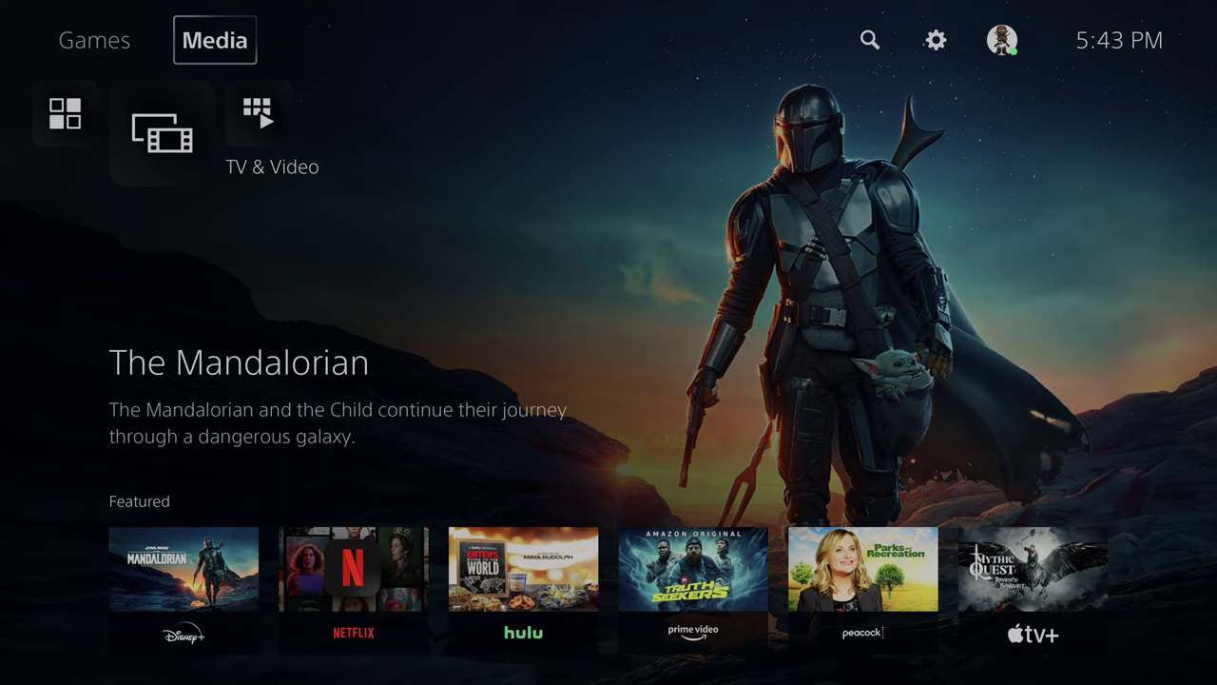
pyautogui.press('Left')
pyautogui.press('Return')
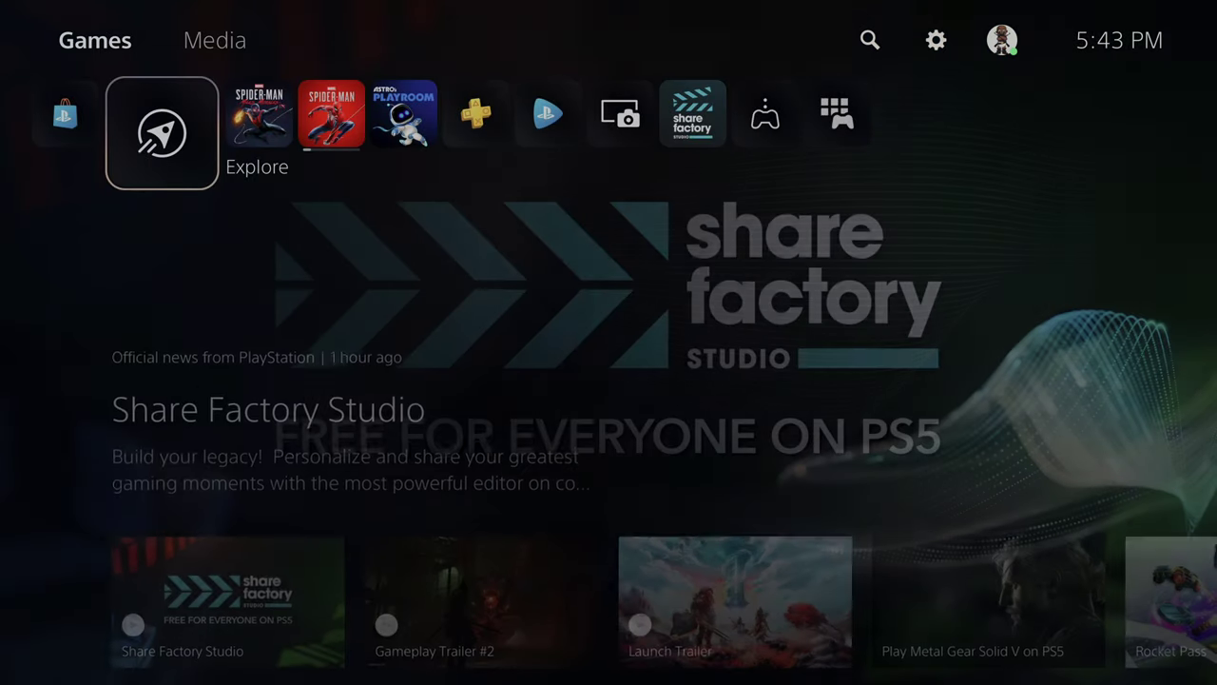
# Step: Browse the hubs from PlayStation Store and Explore through Miles Morales, Spider-Man Remastered and ASTRO's PLAYROOM
pyautogui.press('Left')
pyautogui.press('Right')
pyautogui.press('Left')
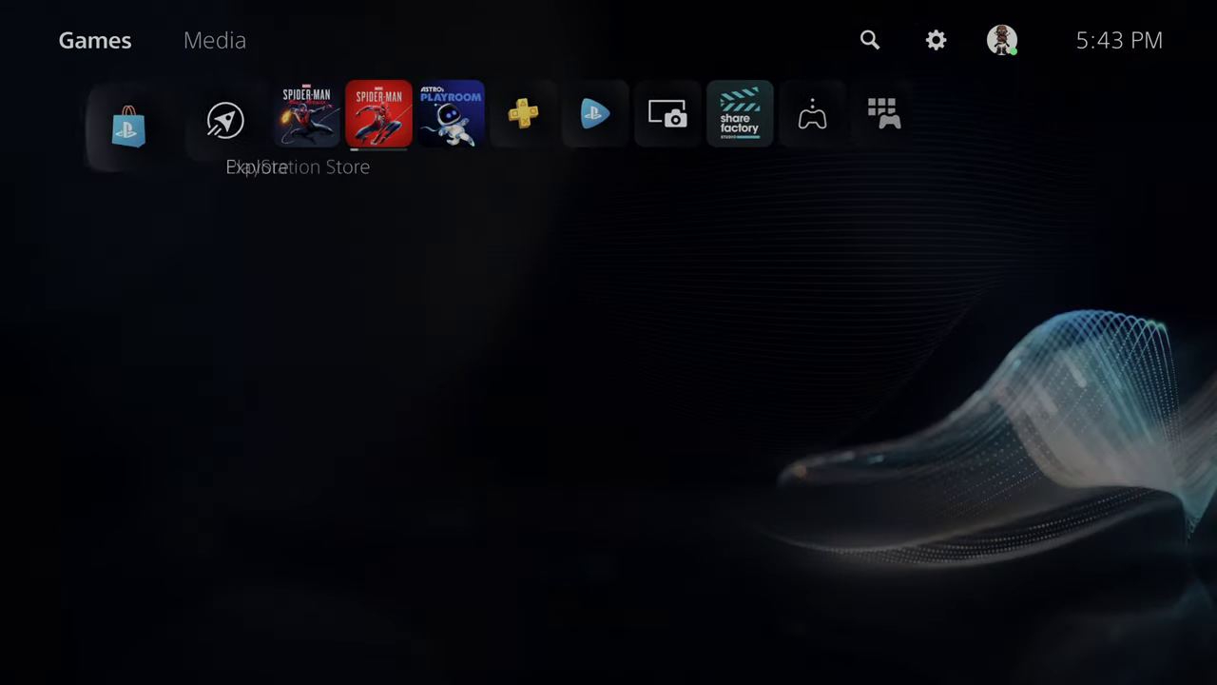
pyautogui.press('Right')
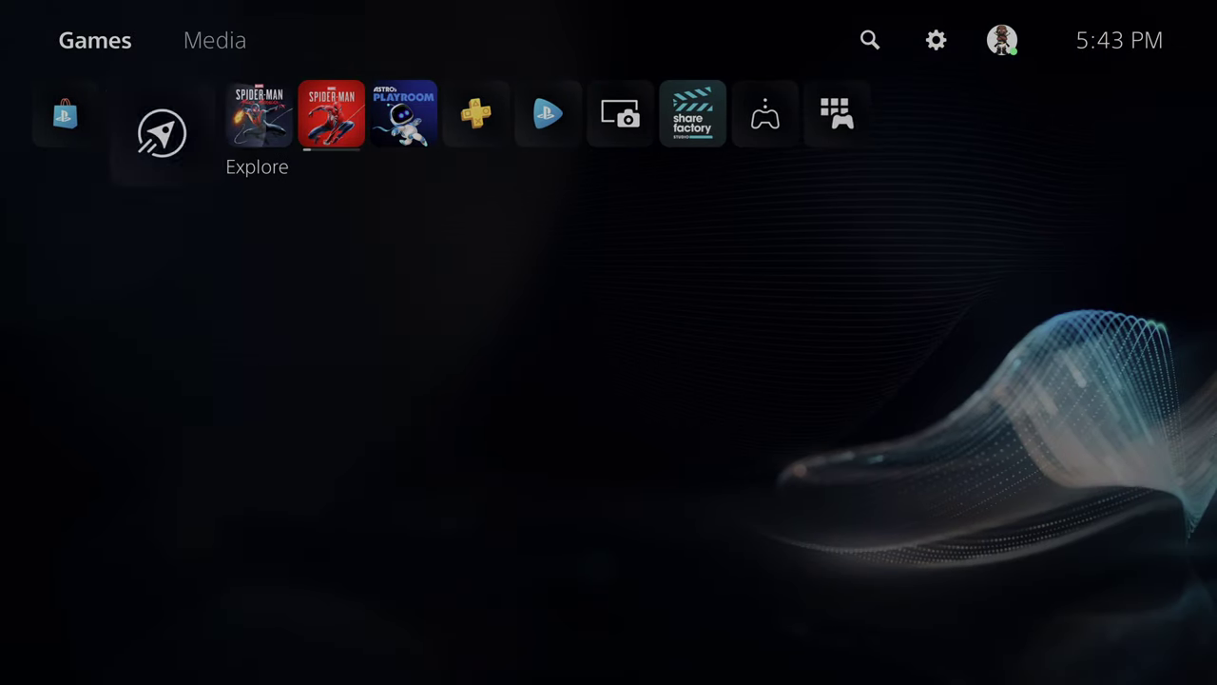
pyautogui.press('Right')
pyautogui.press('Right')
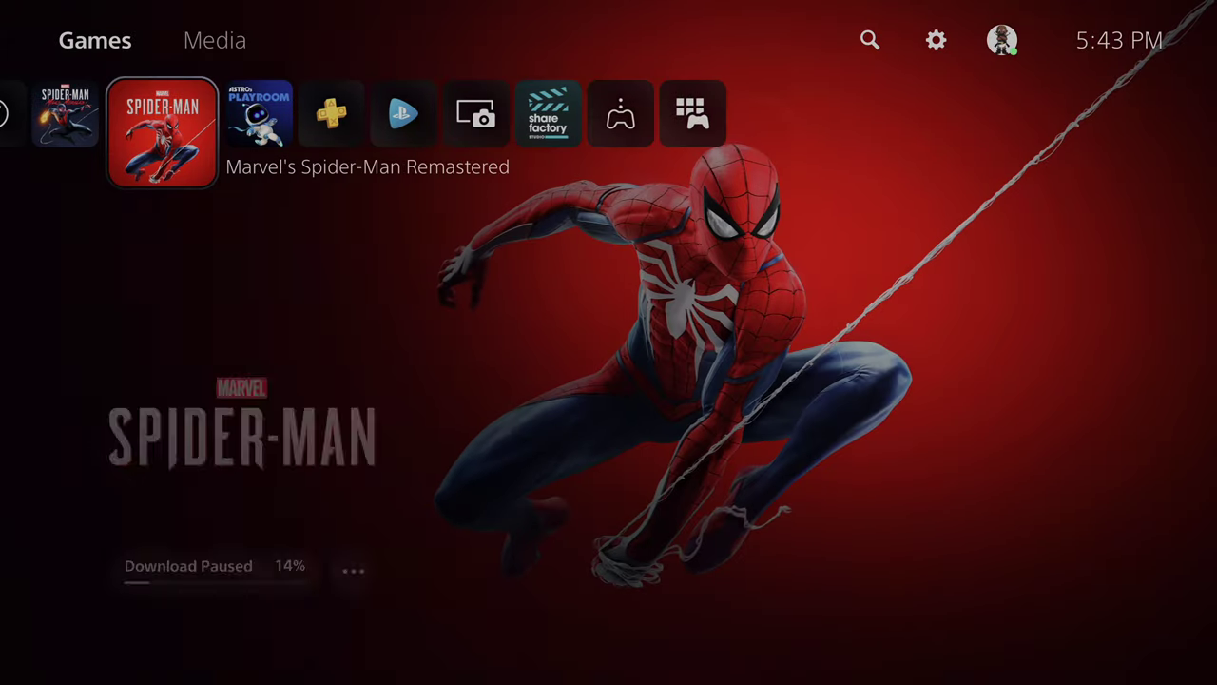
pyautogui.press('Left')
pyautogui.press('Right')
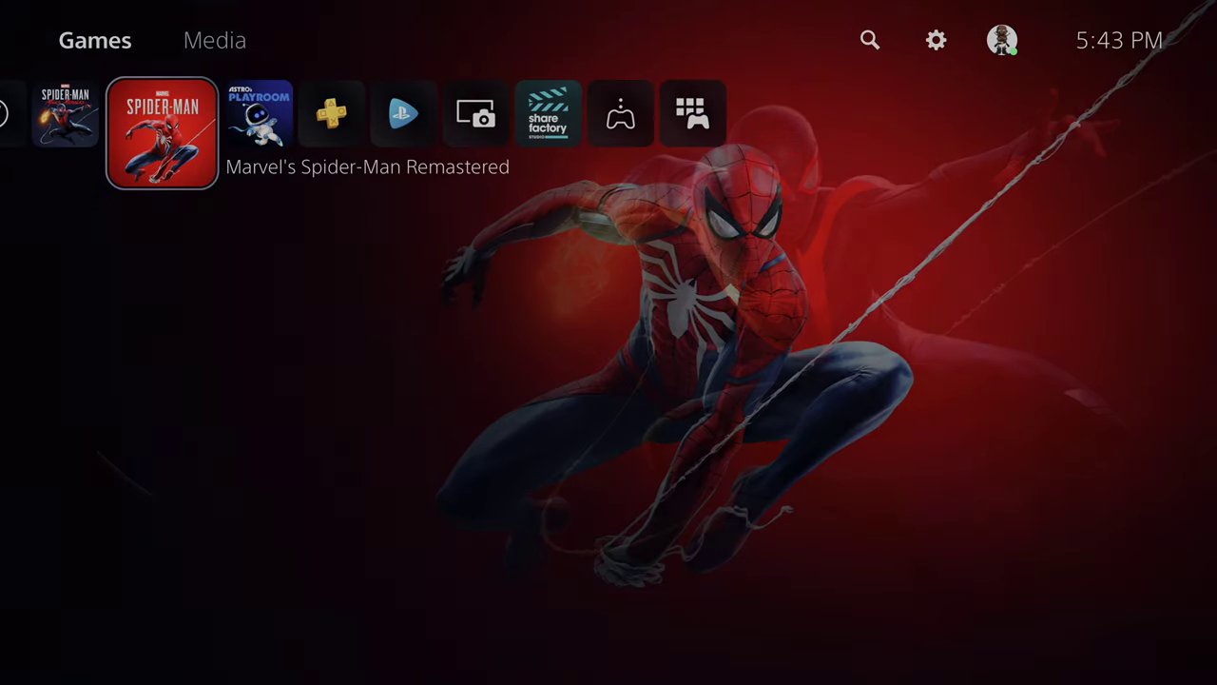
pyautogui.press('Right')
pyautogui.press('Left')
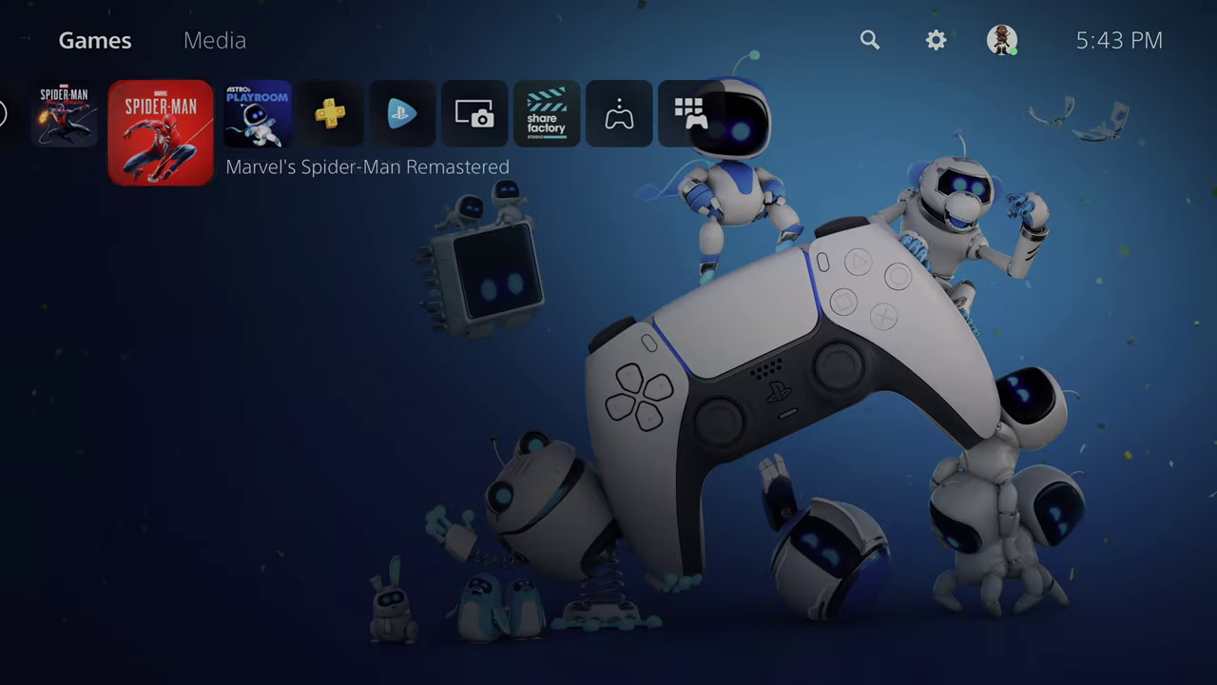
pyautogui.press('Right')
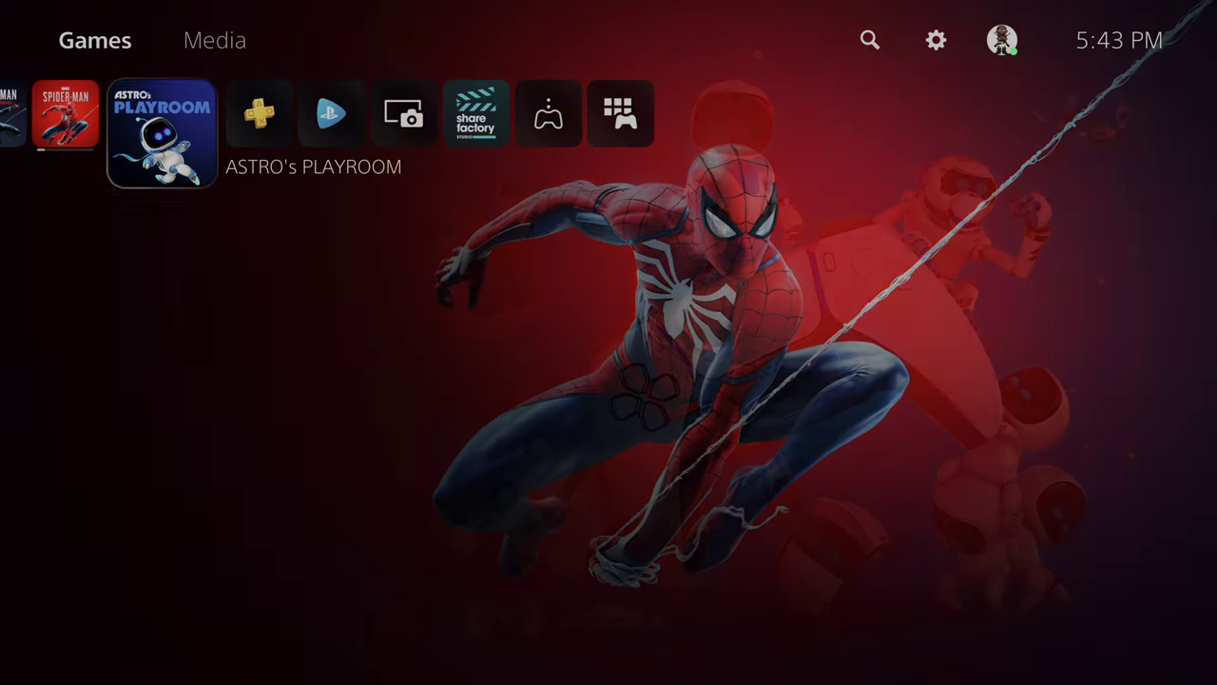
pyautogui.press('Left')
pyautogui.press('Right')
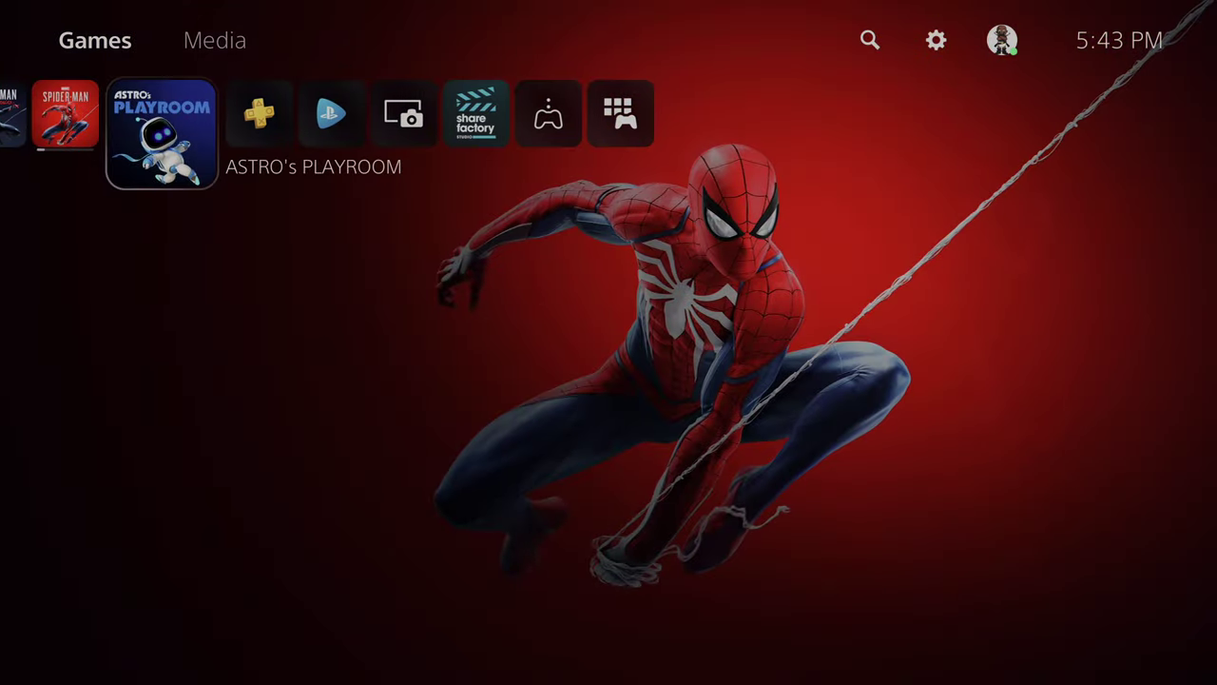
# Step: Continue past PlayStation Plus, PlayStation Now and Media Gallery to Remote Play, settling on Share Factory Studio
pyautogui.press('Right')
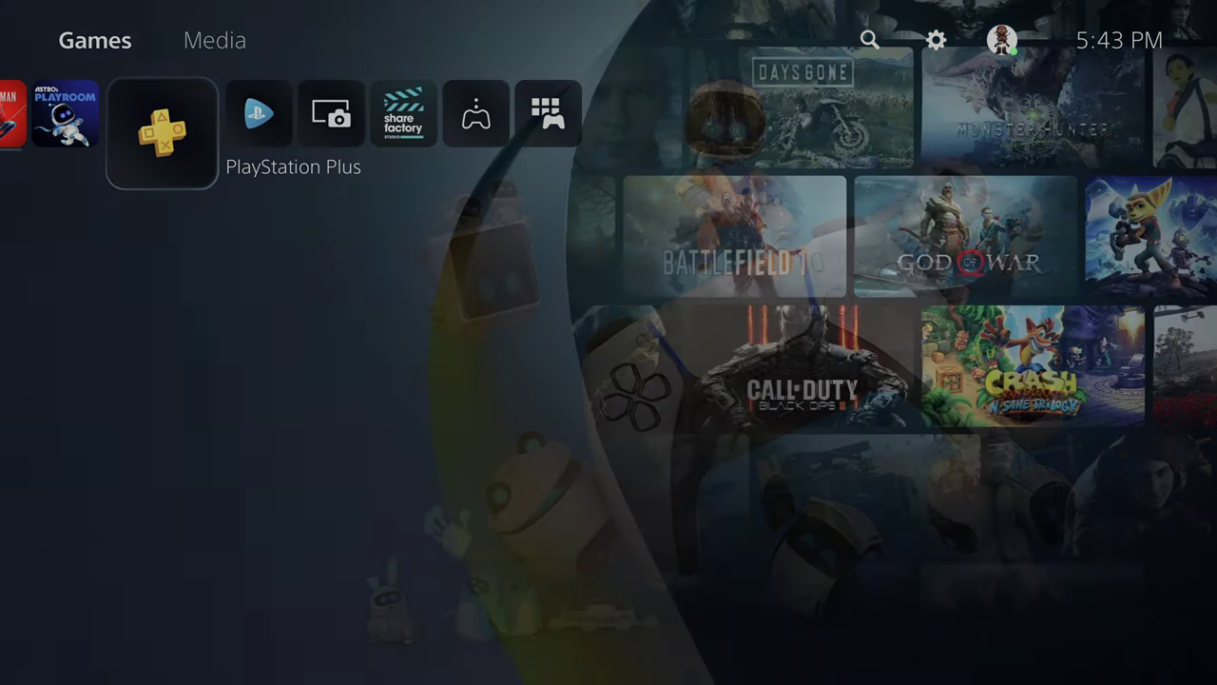
pyautogui.press('Left')
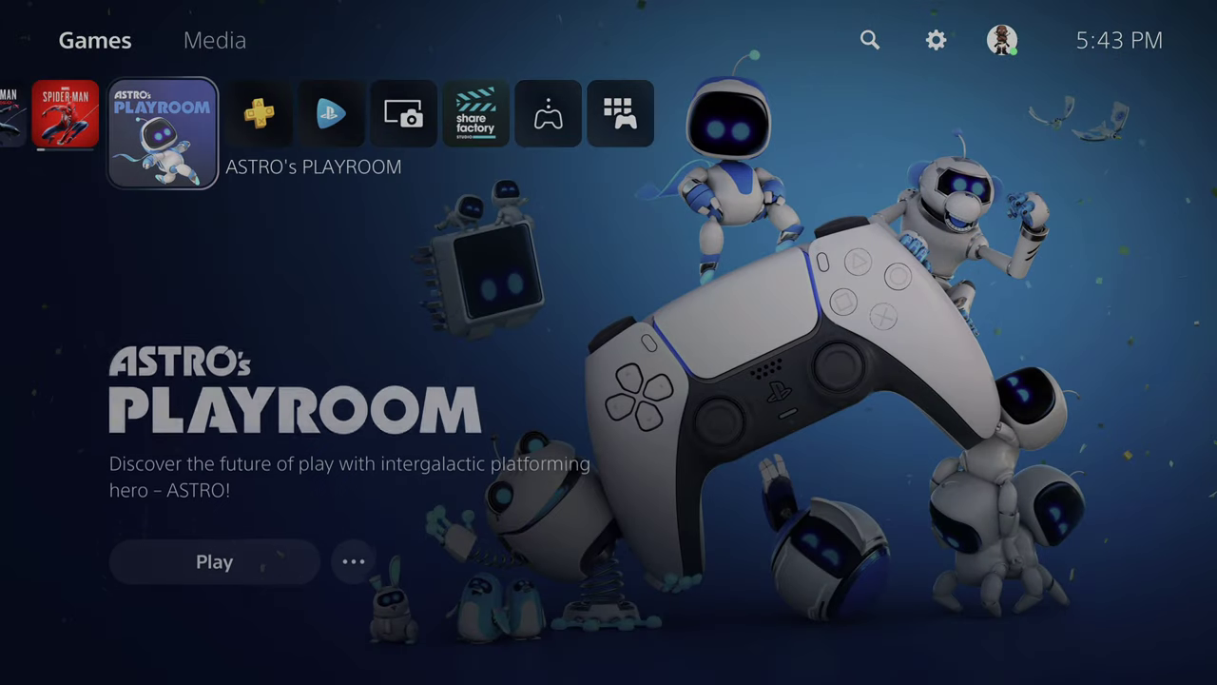
pyautogui.press('Right')
pyautogui.press('Left')
pyautogui.press('Right')
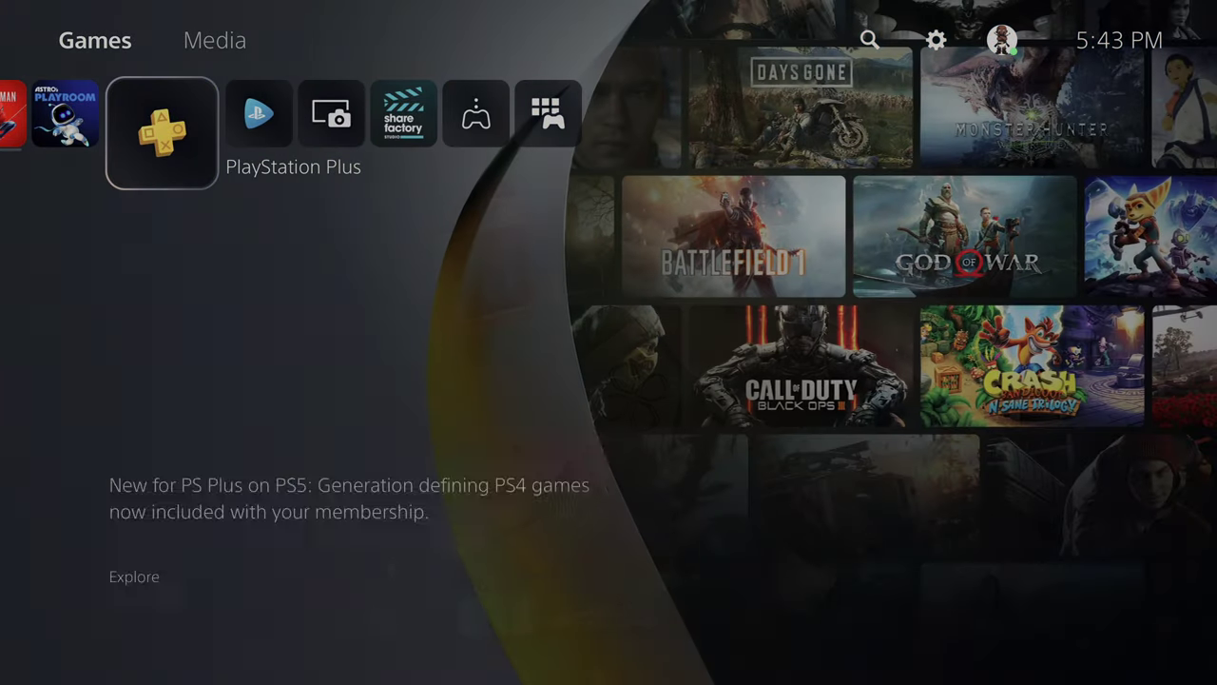
pyautogui.press('Left')
pyautogui.press('Right')
pyautogui.press('Right')
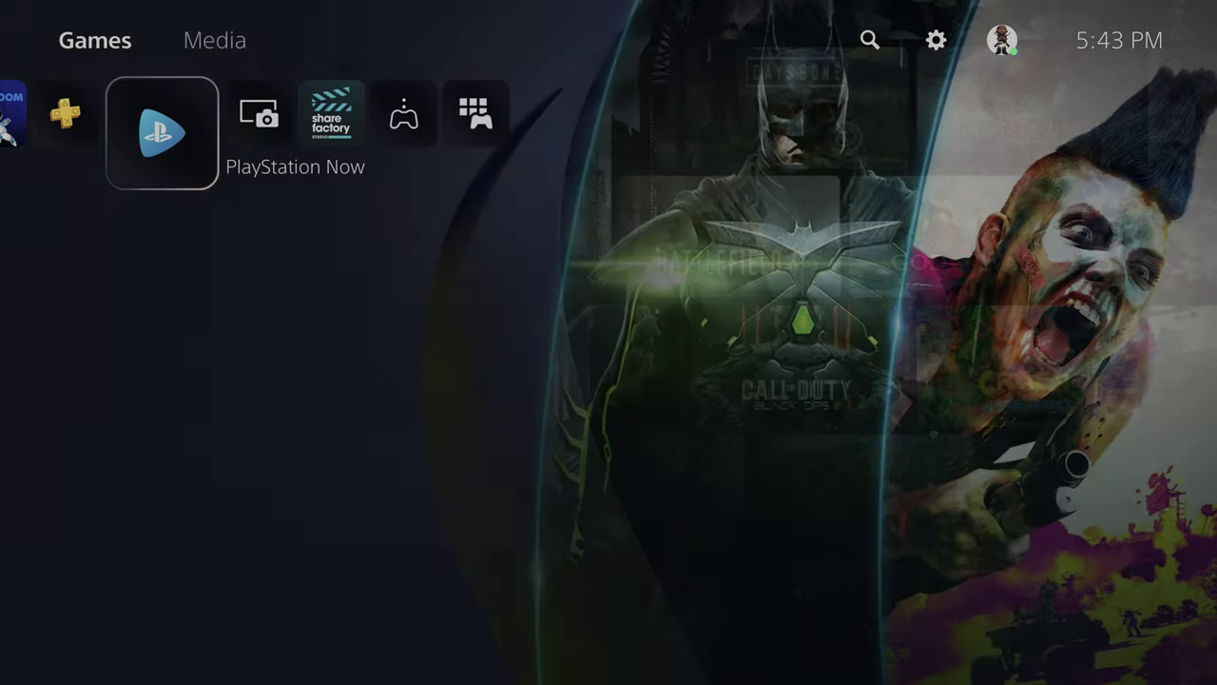
pyautogui.press('Right')
pyautogui.press('Right')
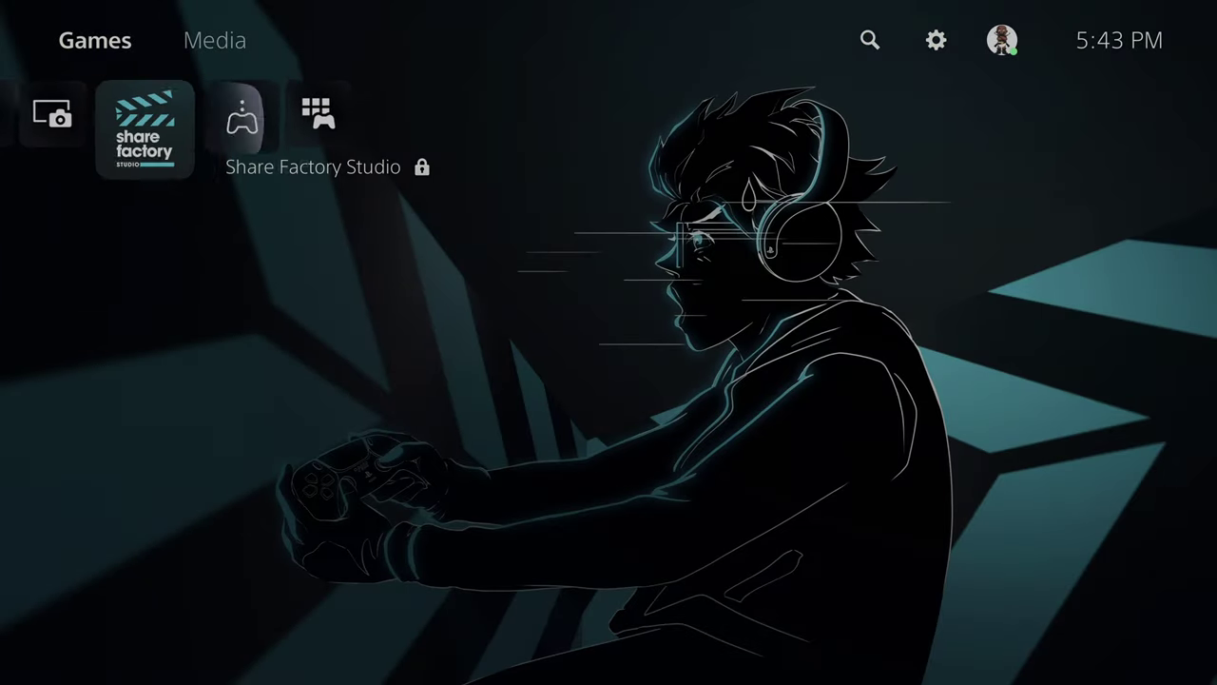
pyautogui.press('Right')
pyautogui.press('Left')
pyautogui.press('Right')
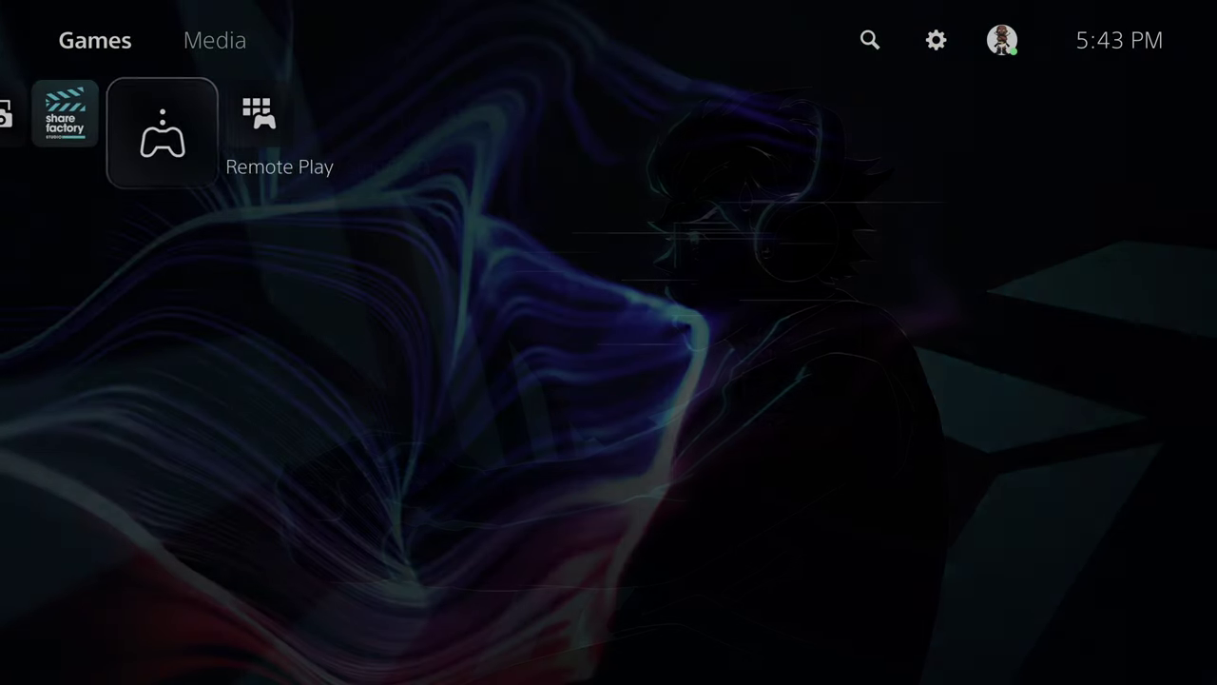
pyautogui.press('Right')
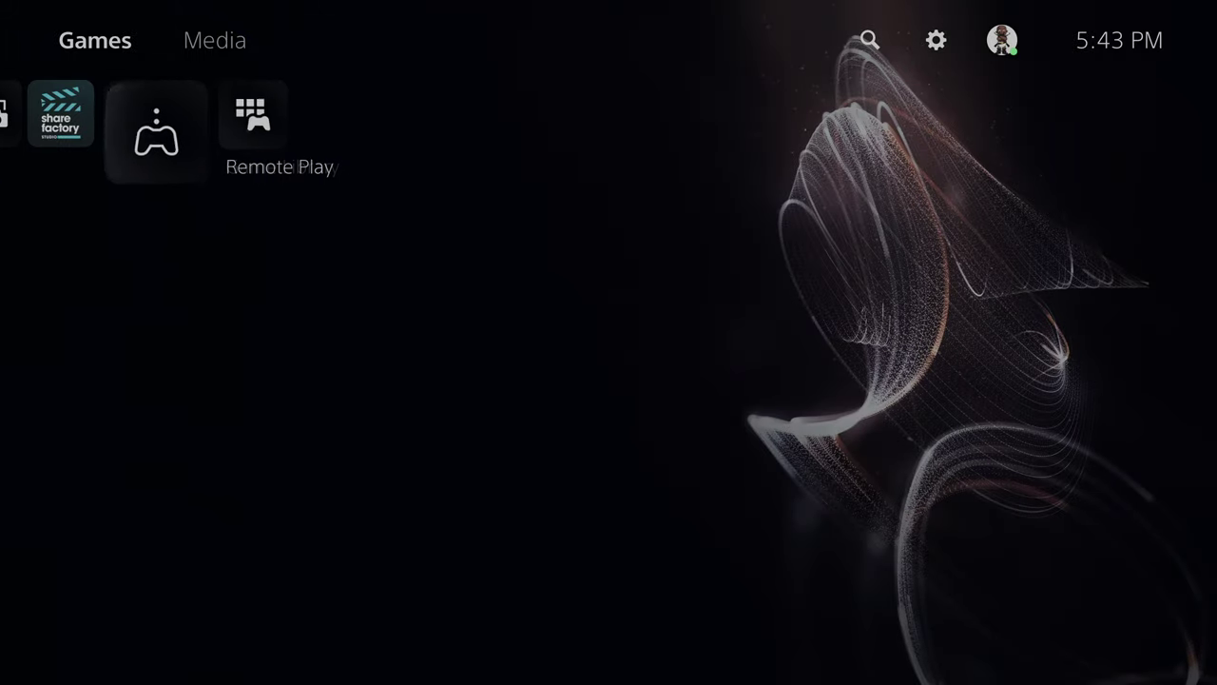
pyautogui.press('Left')
# Step: Delete Share Factory Studio from its options menu and confirm the deletion
pyautogui.press('Menu')
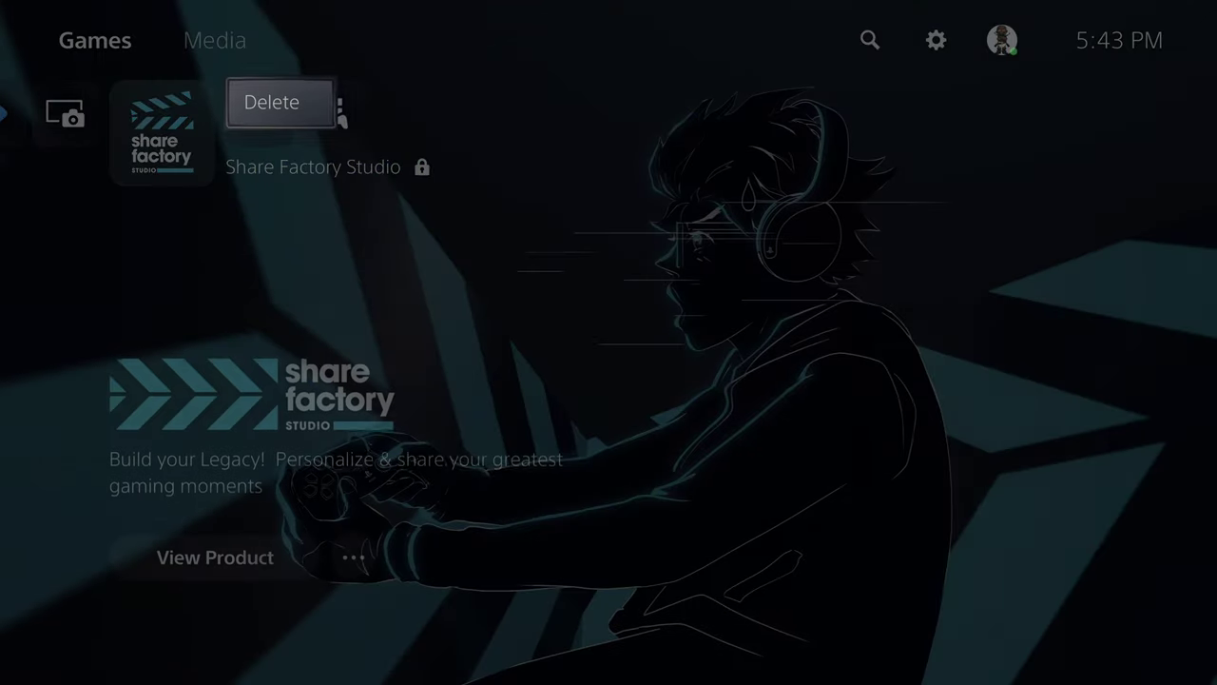
pyautogui.press('Return')
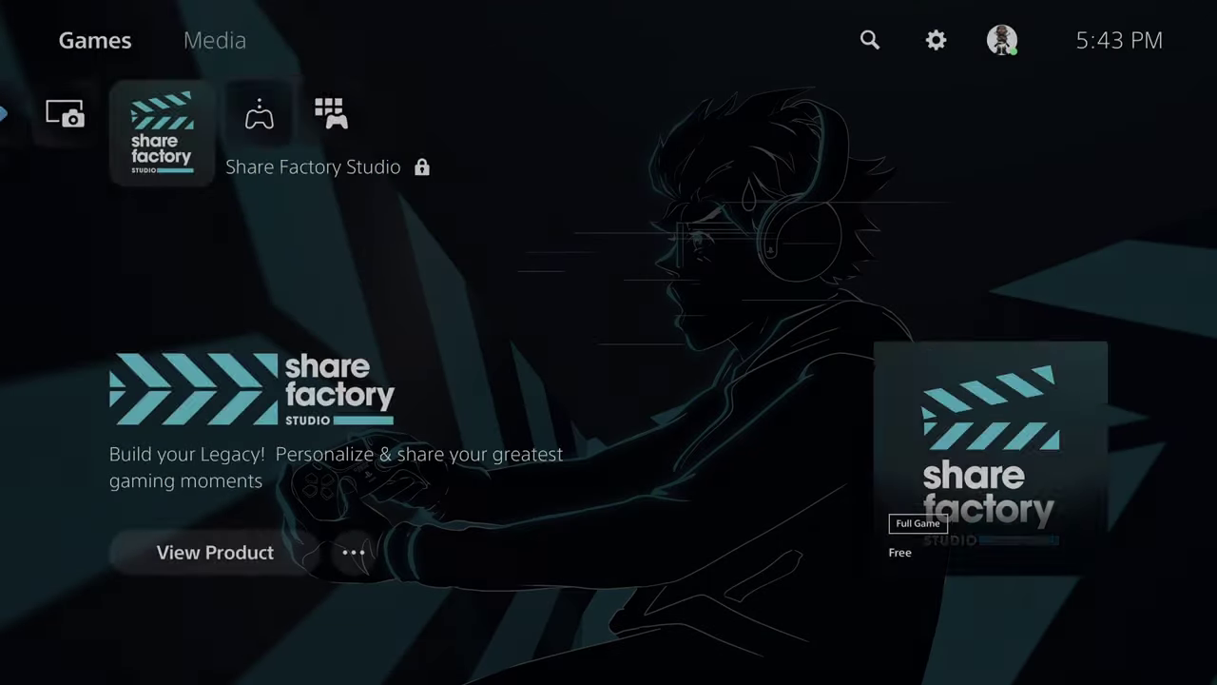
pyautogui.press('Right')
pyautogui.press('Return')
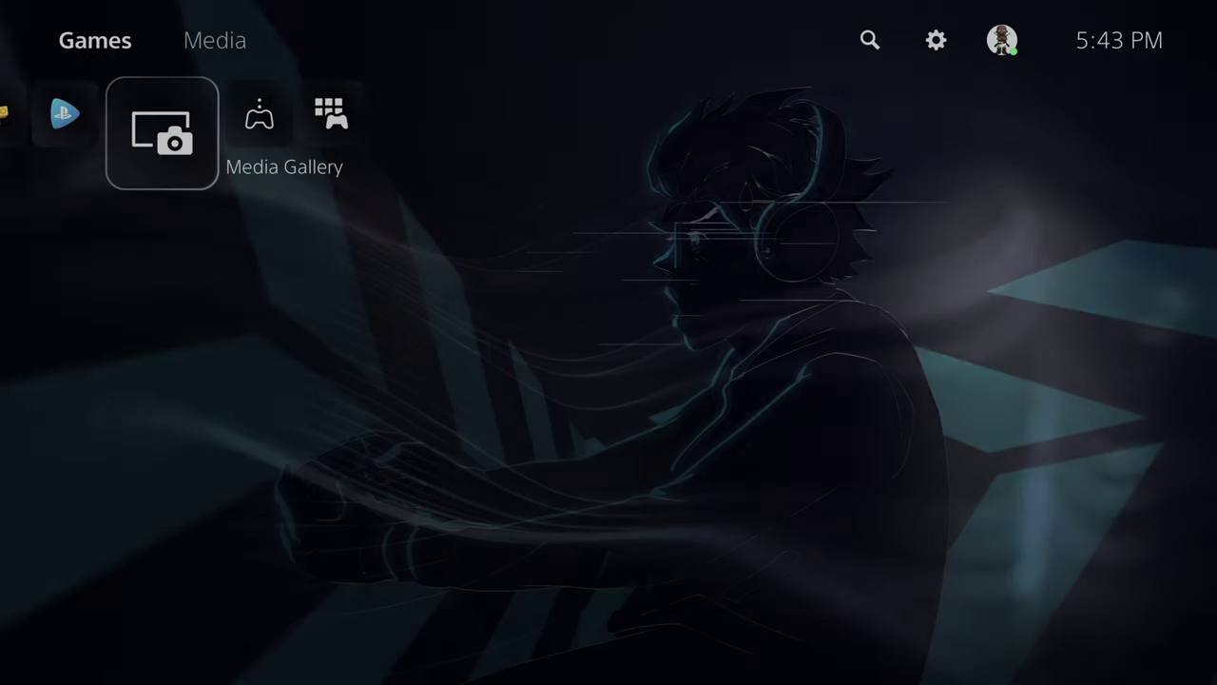
# Step: Browse among PlayStation Now, Media Gallery, Remote Play and Game Library toward the PlayStation Plus hub
pyautogui.press('Left')
pyautogui.press('Right')
pyautogui.press('Left')
pyautogui.press('Right')
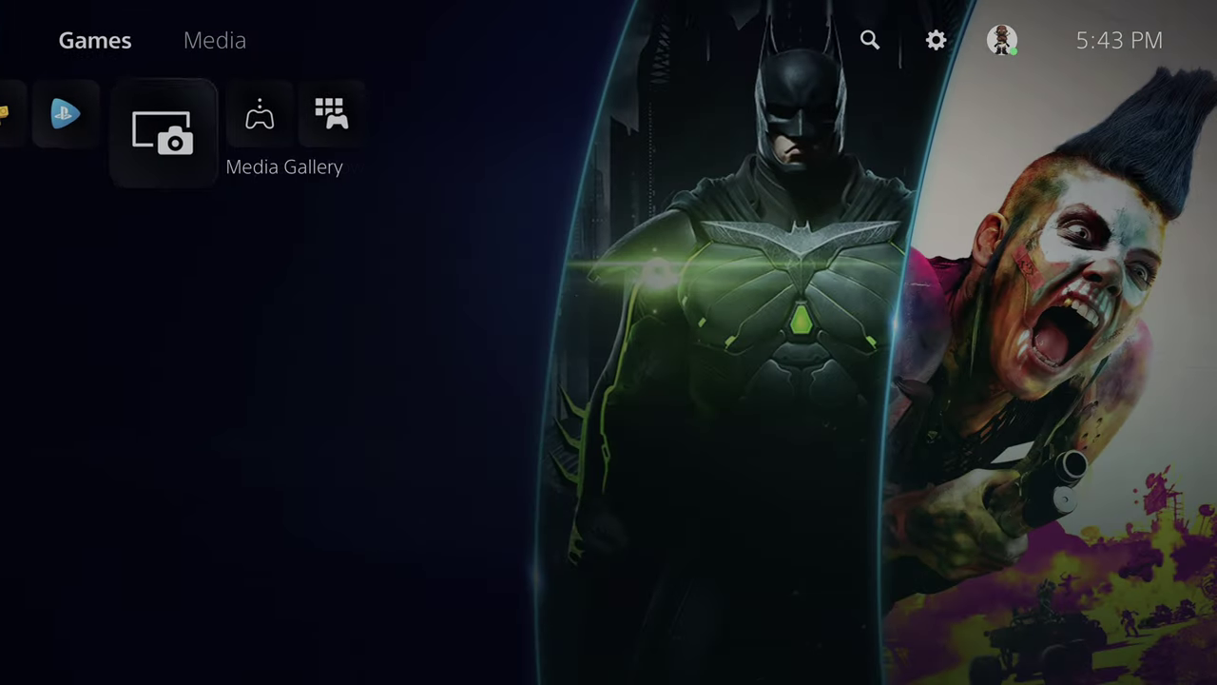
pyautogui.press('Right')
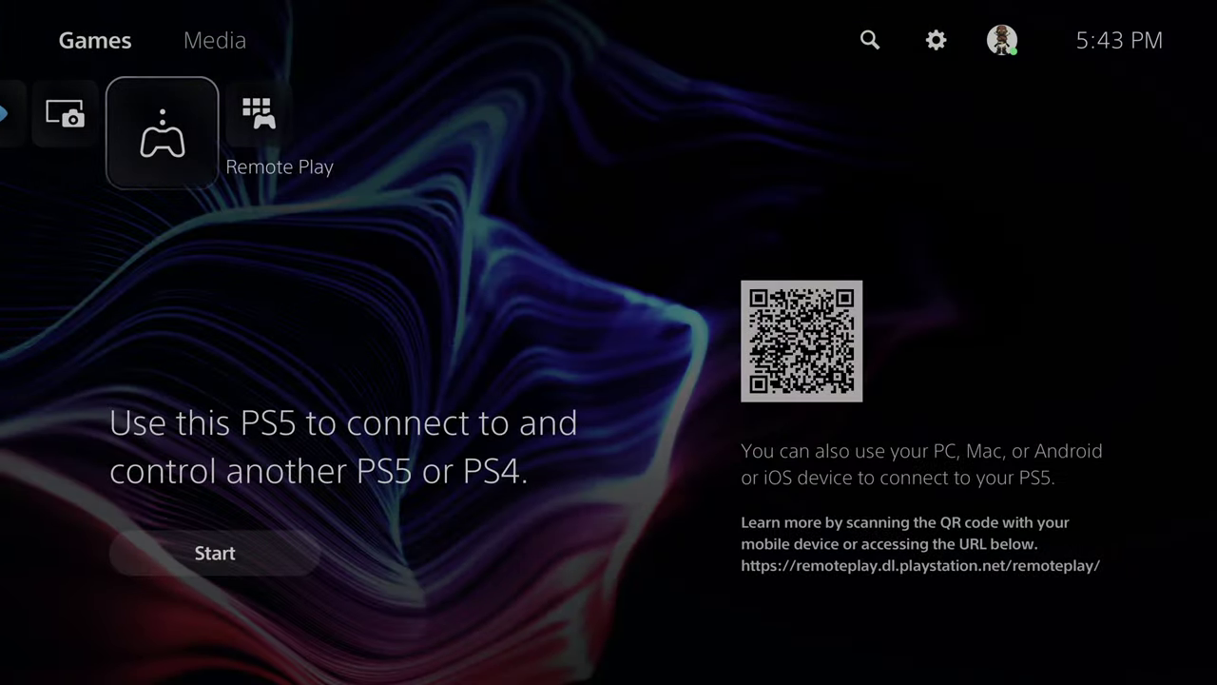
pyautogui.press('Left')
pyautogui.press('Left')
pyautogui.press('Right')
pyautogui.press('Right')
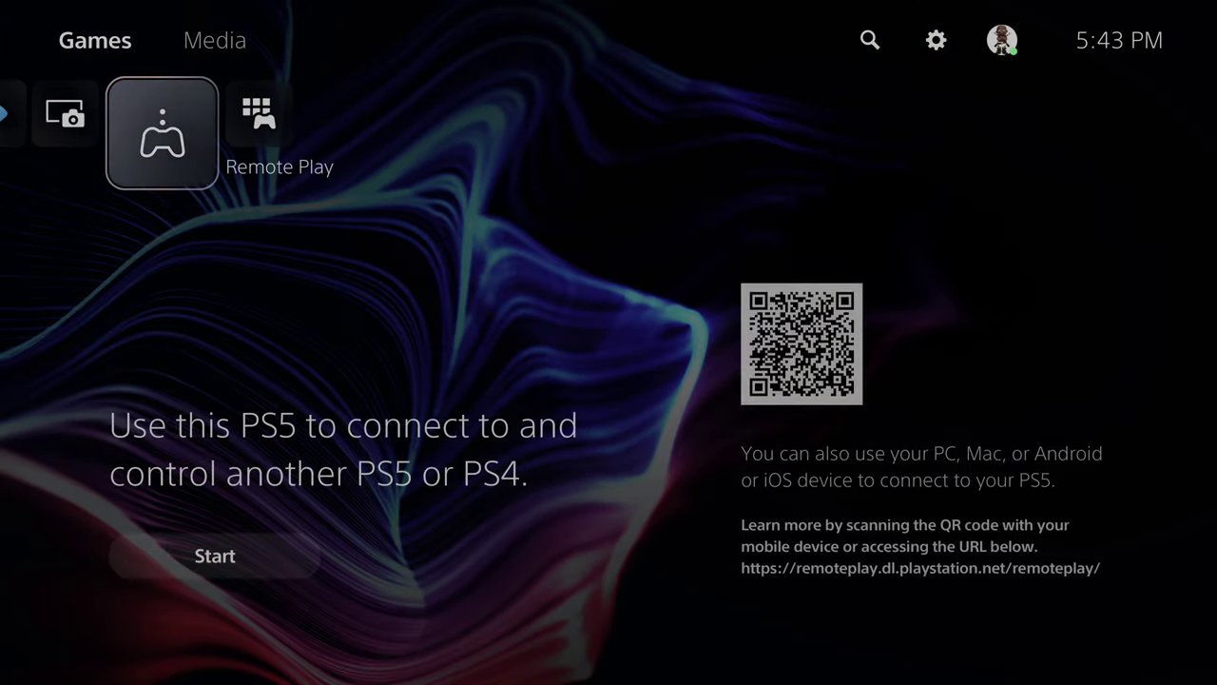
pyautogui.press('Right')
pyautogui.press('Left')
pyautogui.press('Left')
pyautogui.press('Left')
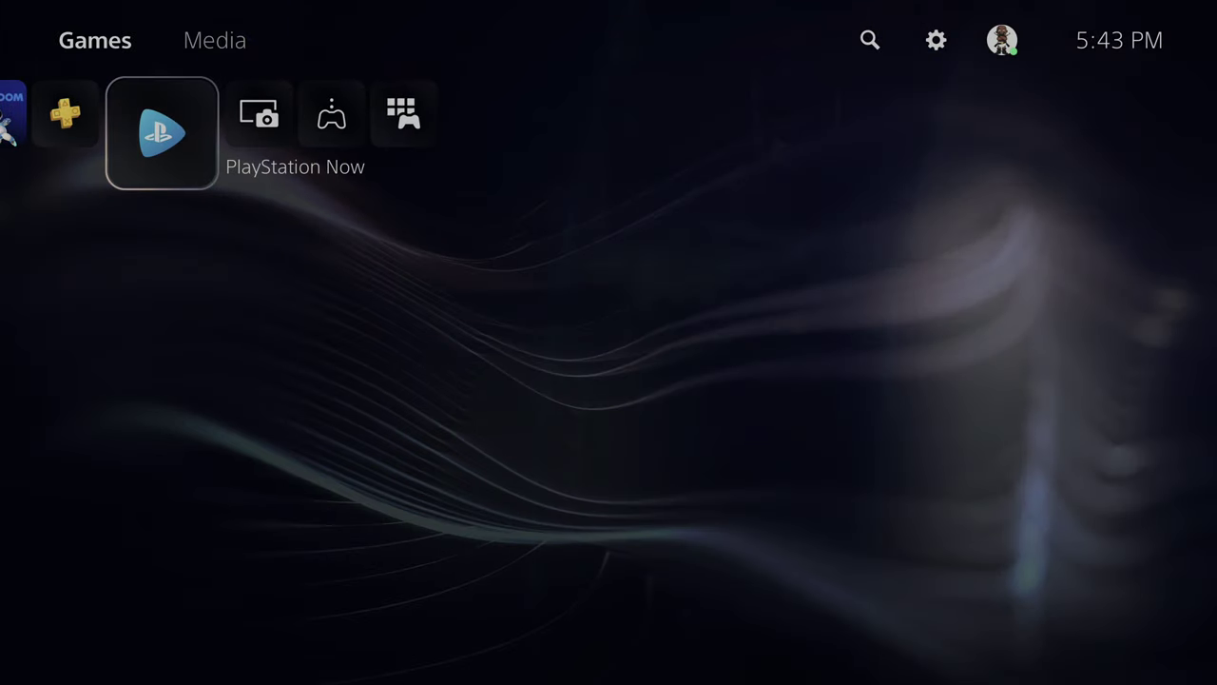
pyautogui.press('Left')
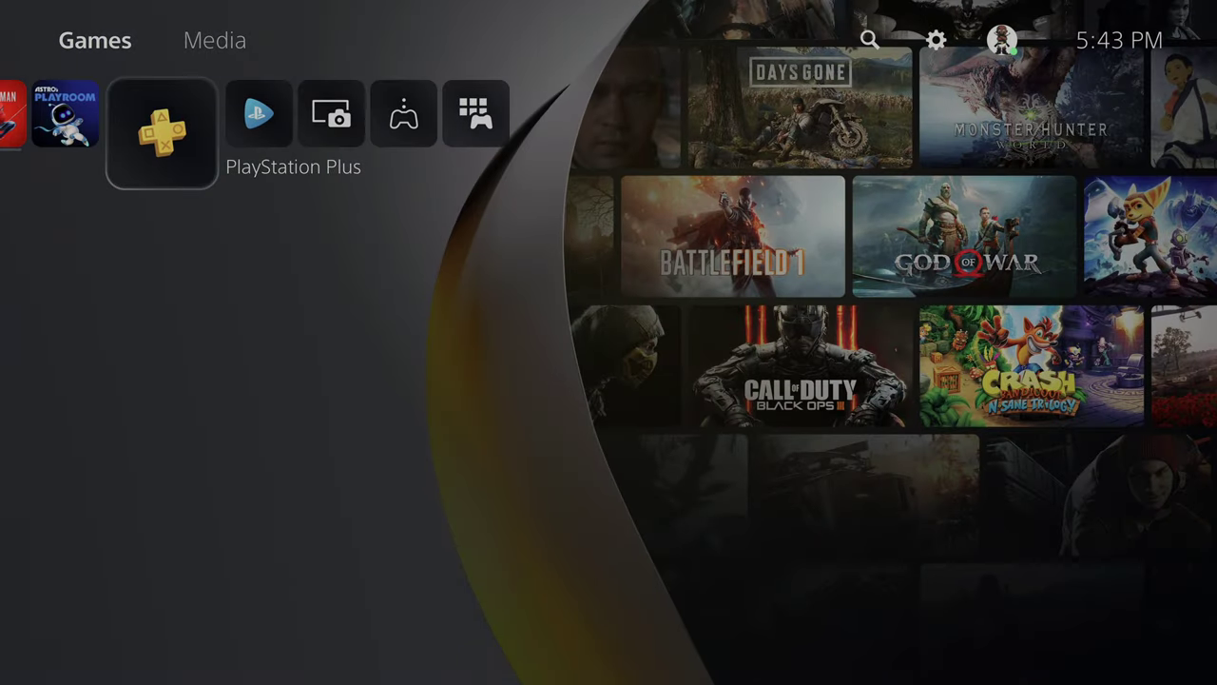
# Step: Browse back left past Explore and Spider-Man Remastered to the PlayStation Store hub
pyautogui.press('Left')
pyautogui.press('Left')
pyautogui.press('Left')
pyautogui.press('Left')
pyautogui.press('Left')
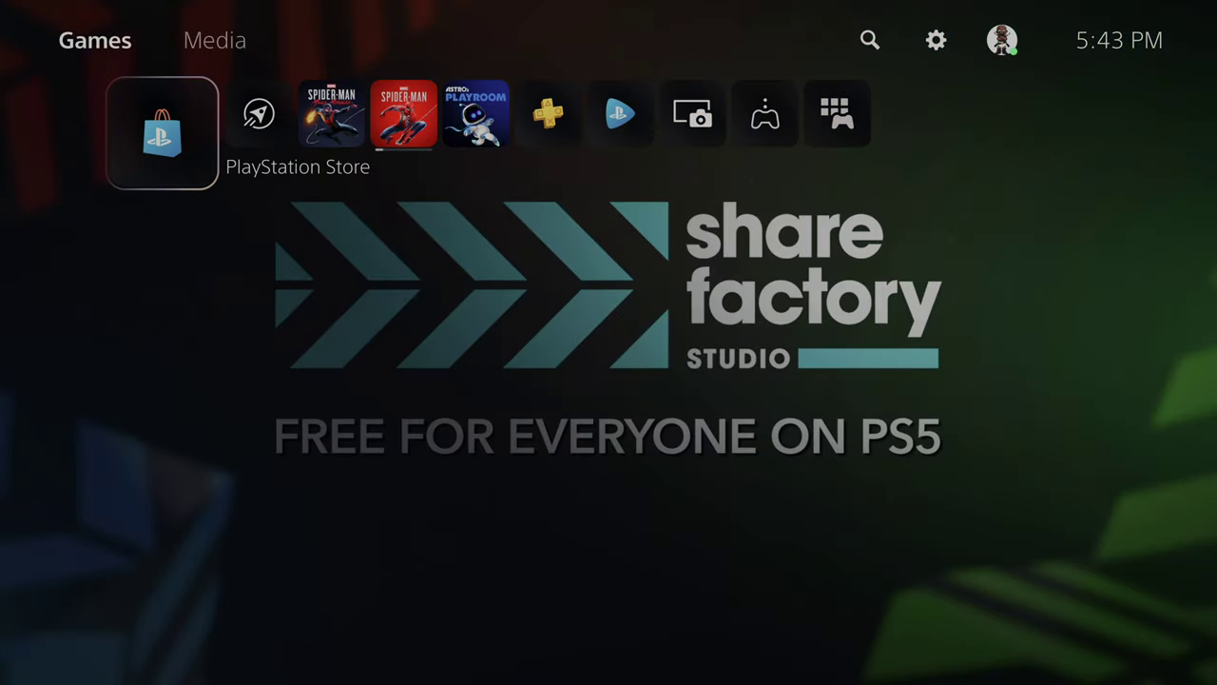
pyautogui.press('Right')
pyautogui.press('Right')
pyautogui.press('Right')
pyautogui.press('Right')
pyautogui.press('Right')
pyautogui.press('Right')
pyautogui.press('Right')
pyautogui.press('Right')
pyautogui.press('Right')
pyautogui.press('Left')
pyautogui.press('Left')
pyautogui.press('Left')
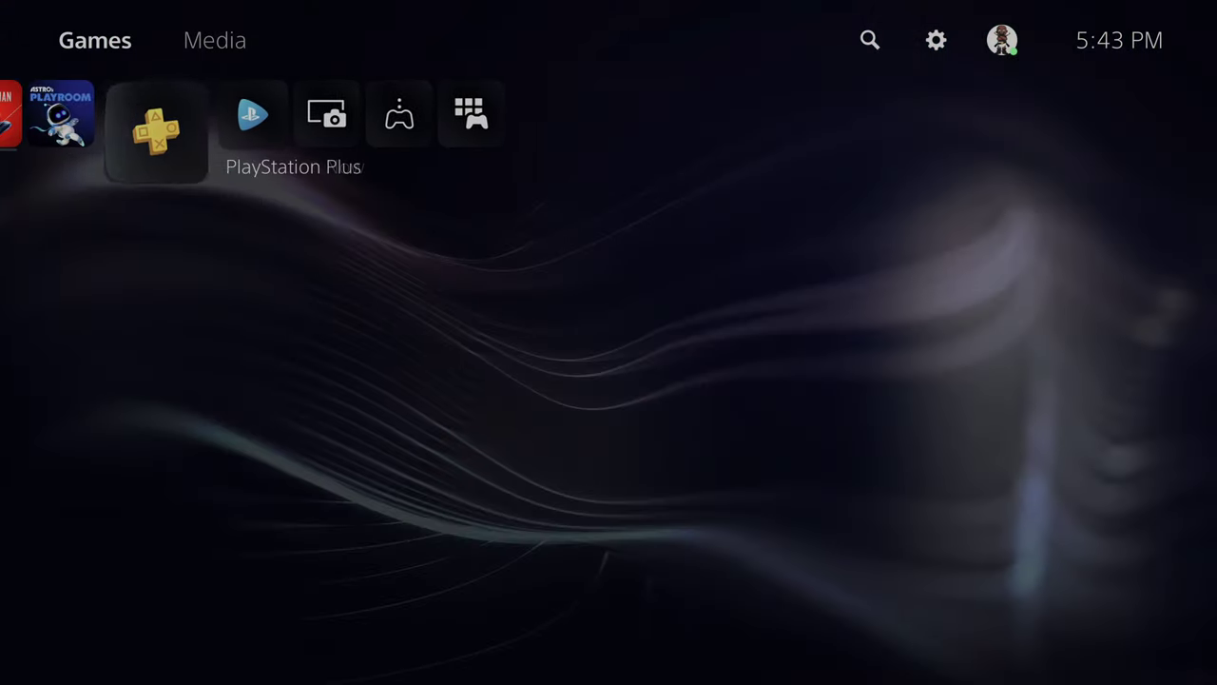
pyautogui.press('Left')
pyautogui.press('Left')
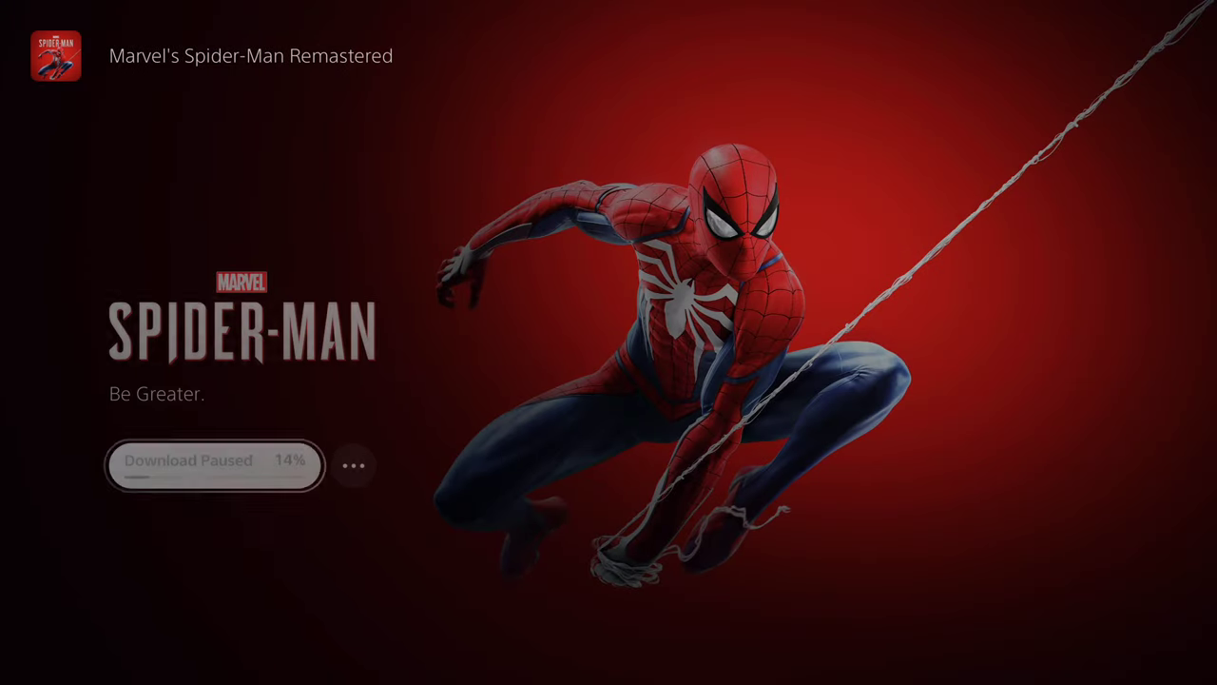
pyautogui.press('Left')
pyautogui.press('Left')
pyautogui.press('Left')
pyautogui.press('Right')
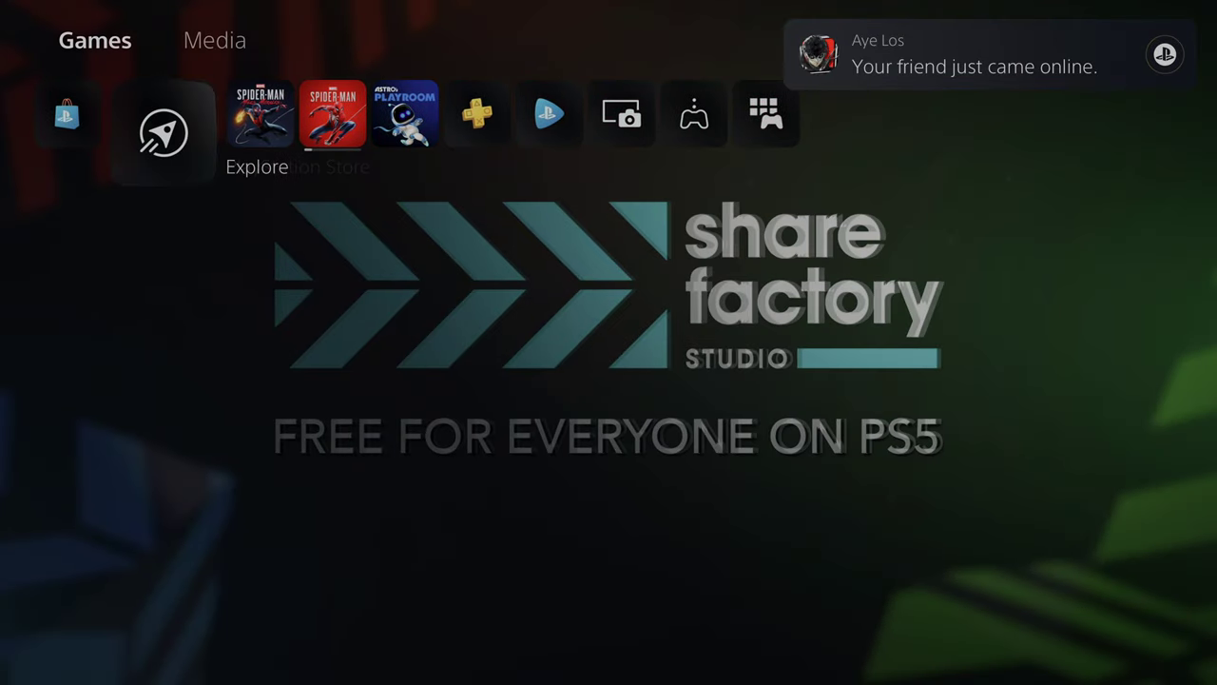
pyautogui.press('Right')
pyautogui.press('Right')
pyautogui.press('Left')
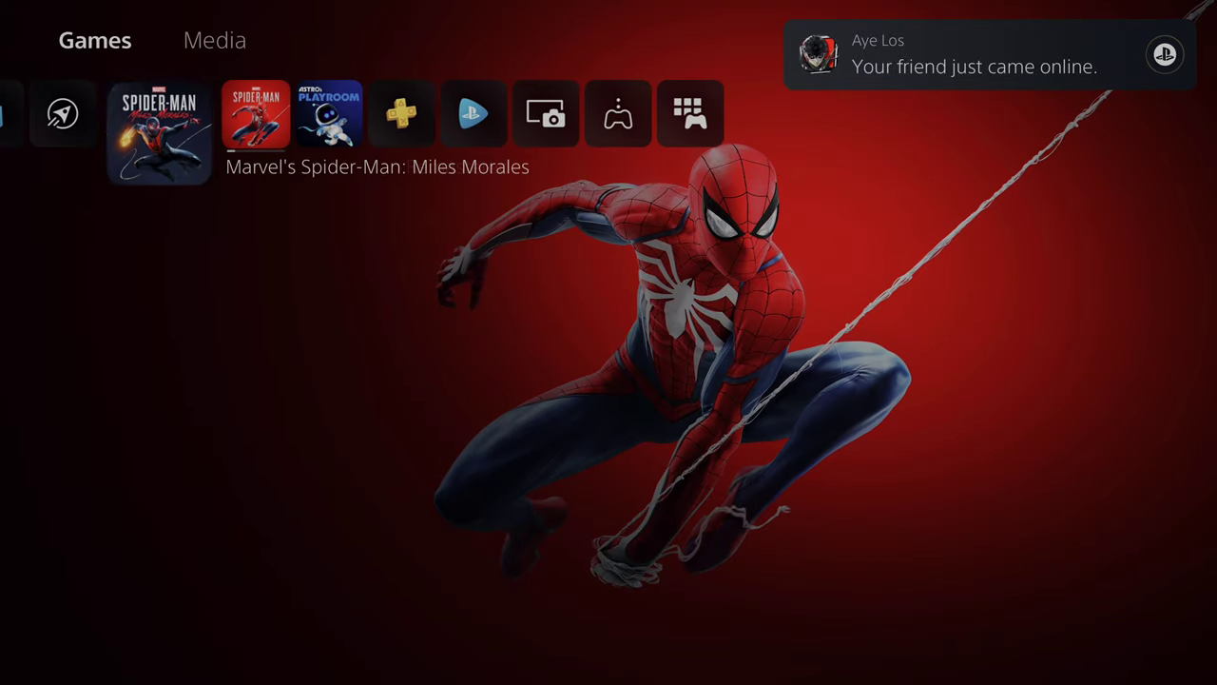
# Step: Move up out of the games row and across to the system settings gear
pyautogui.press('Left')
pyautogui.press('Left')
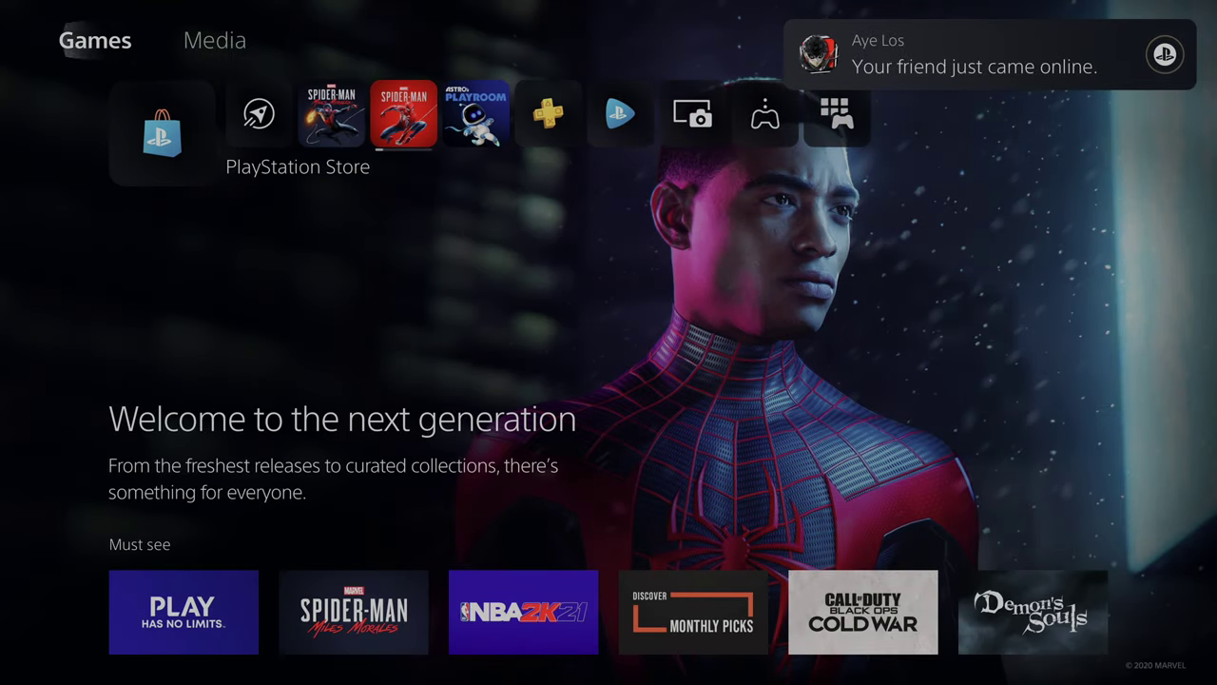
pyautogui.press('Up')
pyautogui.press('Right')
pyautogui.press('Right')
pyautogui.press('Right')
pyautogui.press('Left')
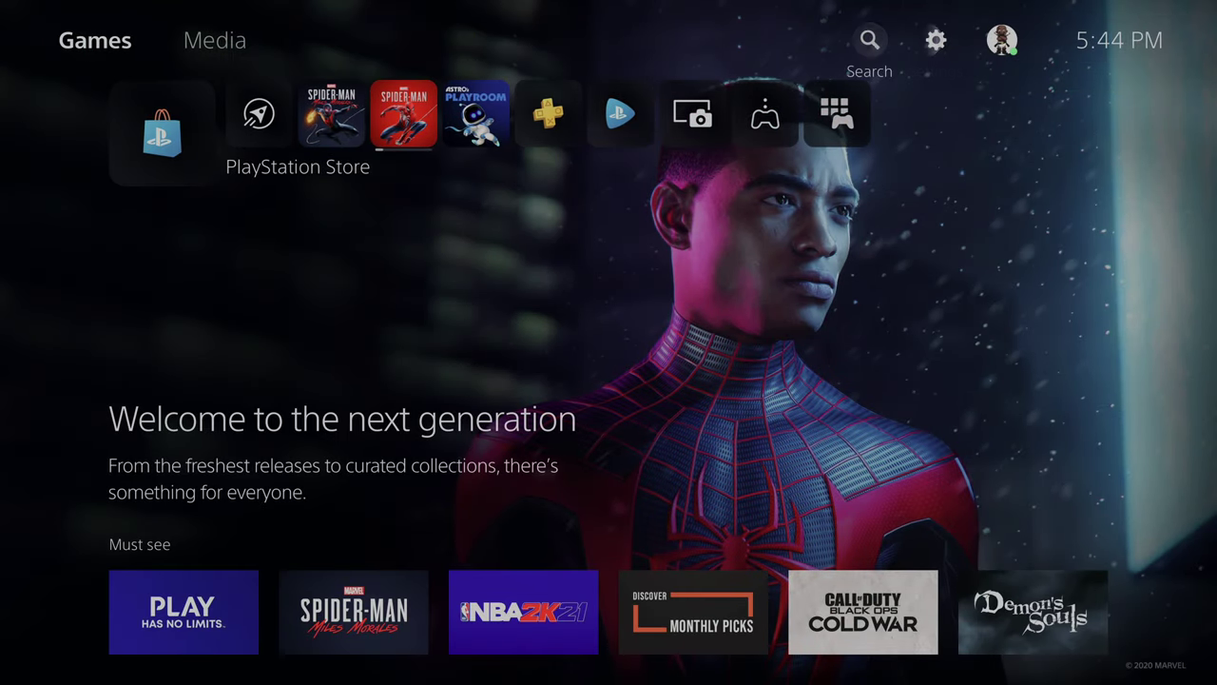
pyautogui.press('Right')
# Step: Open system Settings and enter the Accessibility category
pyautogui.press('Return')
pyautogui.press('Up')
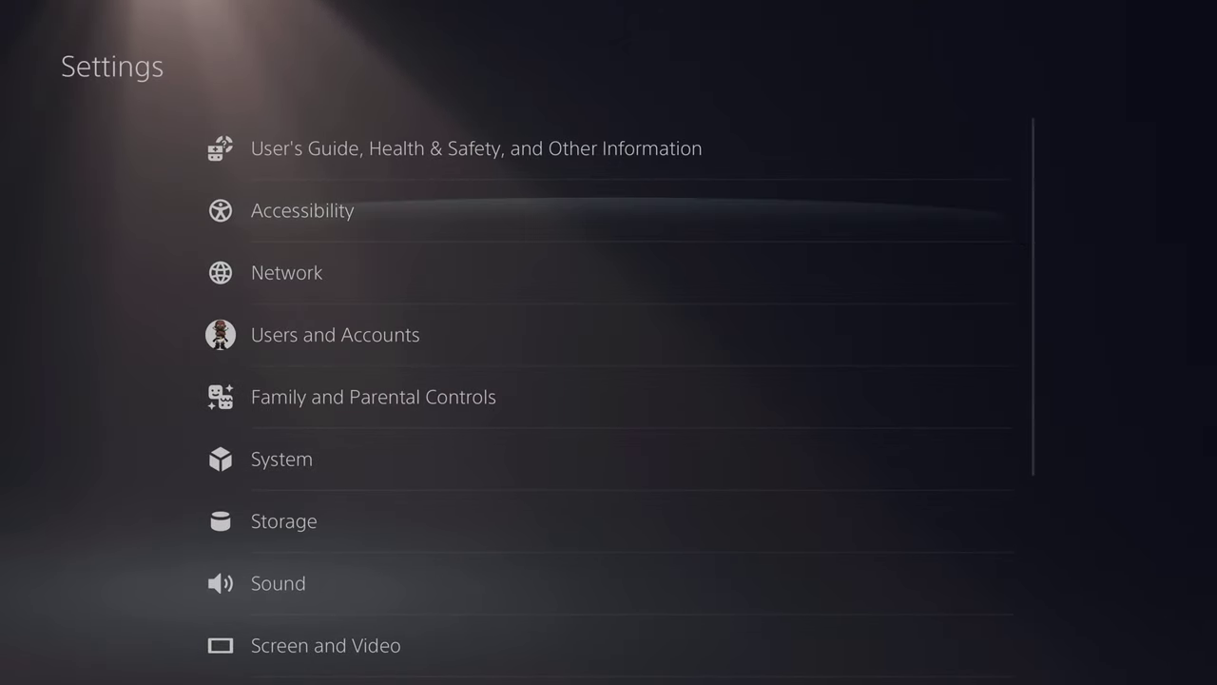
pyautogui.press('Up')
pyautogui.press('Down')
pyautogui.press('Up')
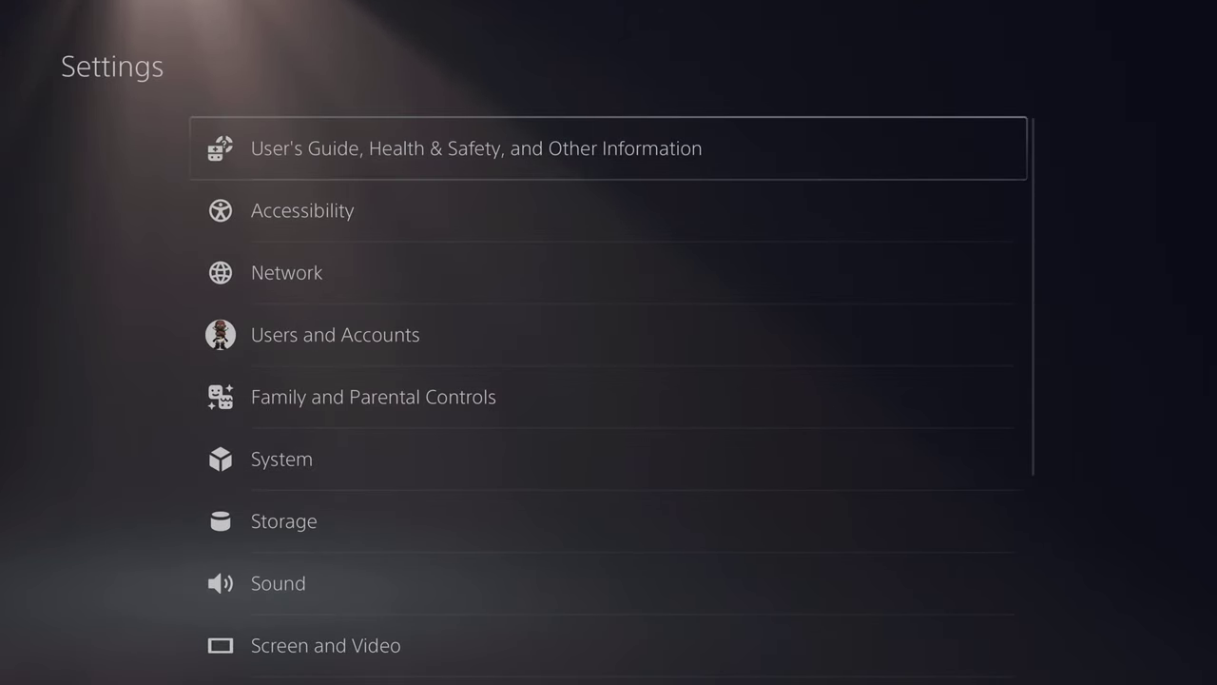
pyautogui.press('Down')
pyautogui.press('Up')
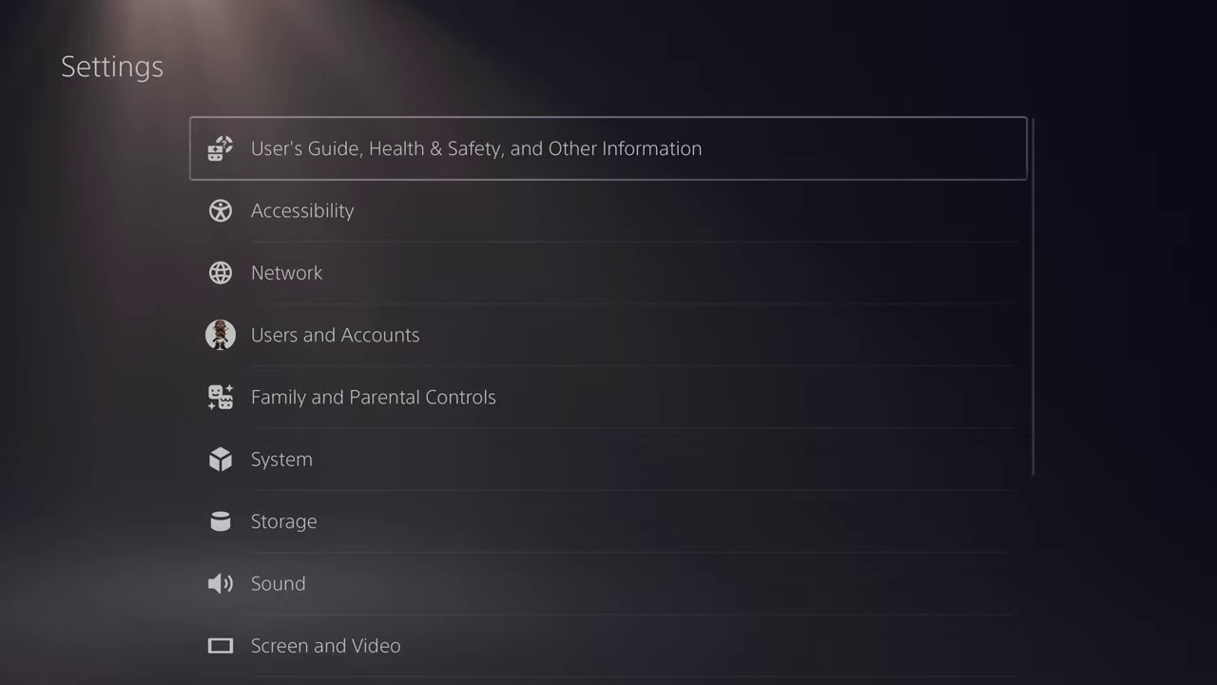
pyautogui.press('Down')
pyautogui.press('Up')
pyautogui.press('Return')
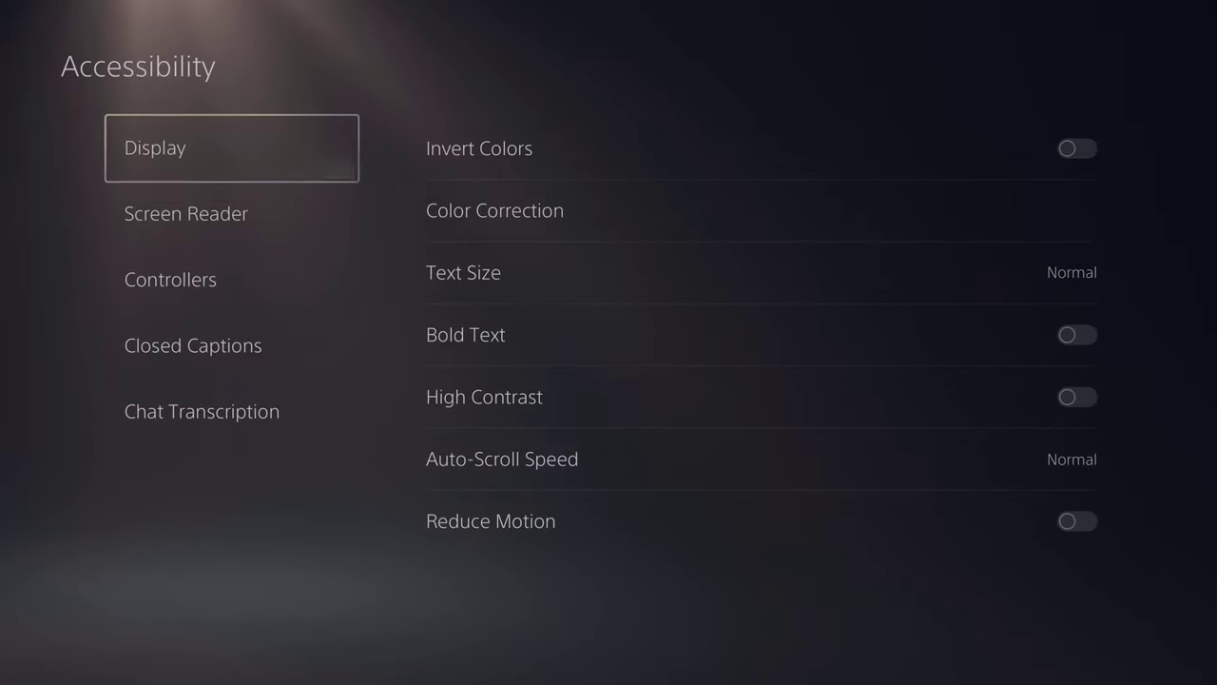
# Step: Peek at the Display options, Auto-Scroll Speed, Screen Reader settings and Reduce Motion
pyautogui.press('Right')
pyautogui.press('Left')
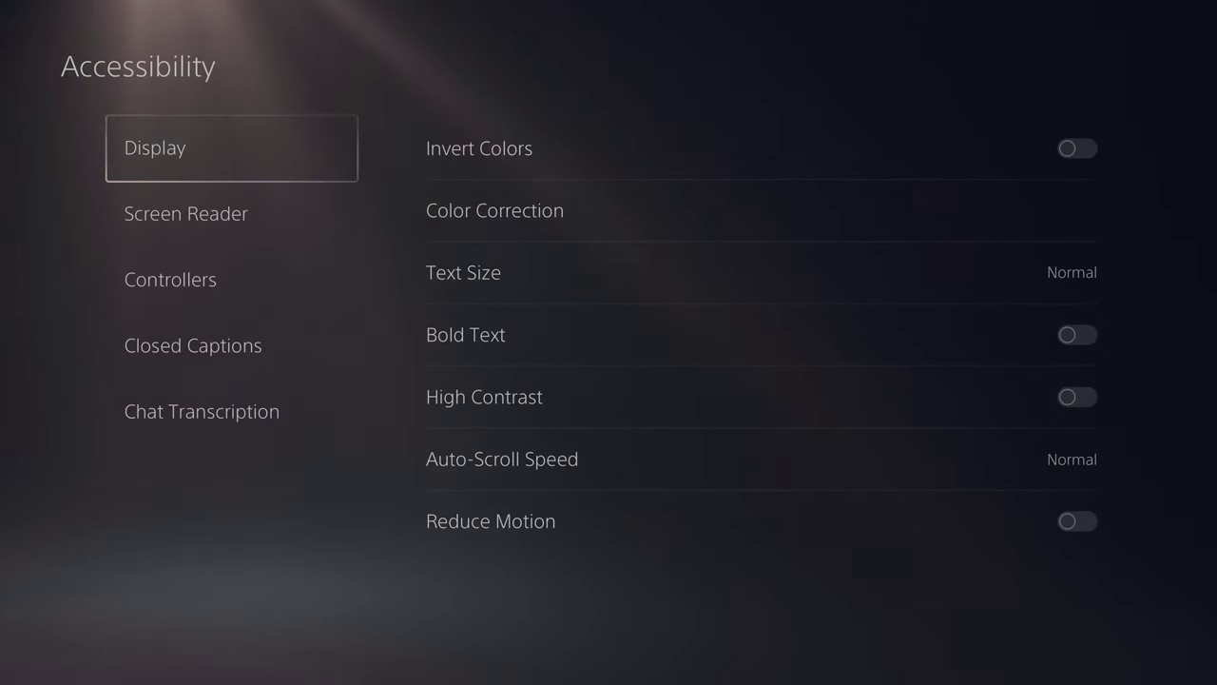
pyautogui.press('Right')
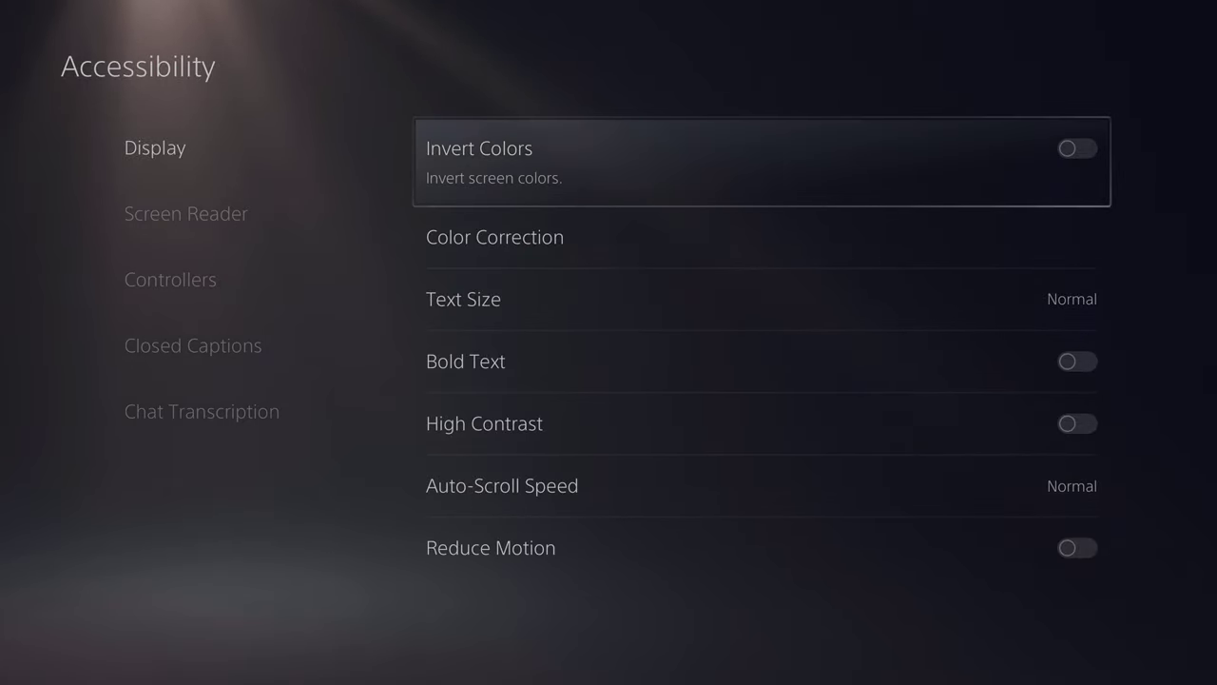
pyautogui.press('Down')
pyautogui.press('Down')
pyautogui.press('Down')
pyautogui.press('Down')
pyautogui.press('Down')
pyautogui.press('Down')
pyautogui.press('Up')
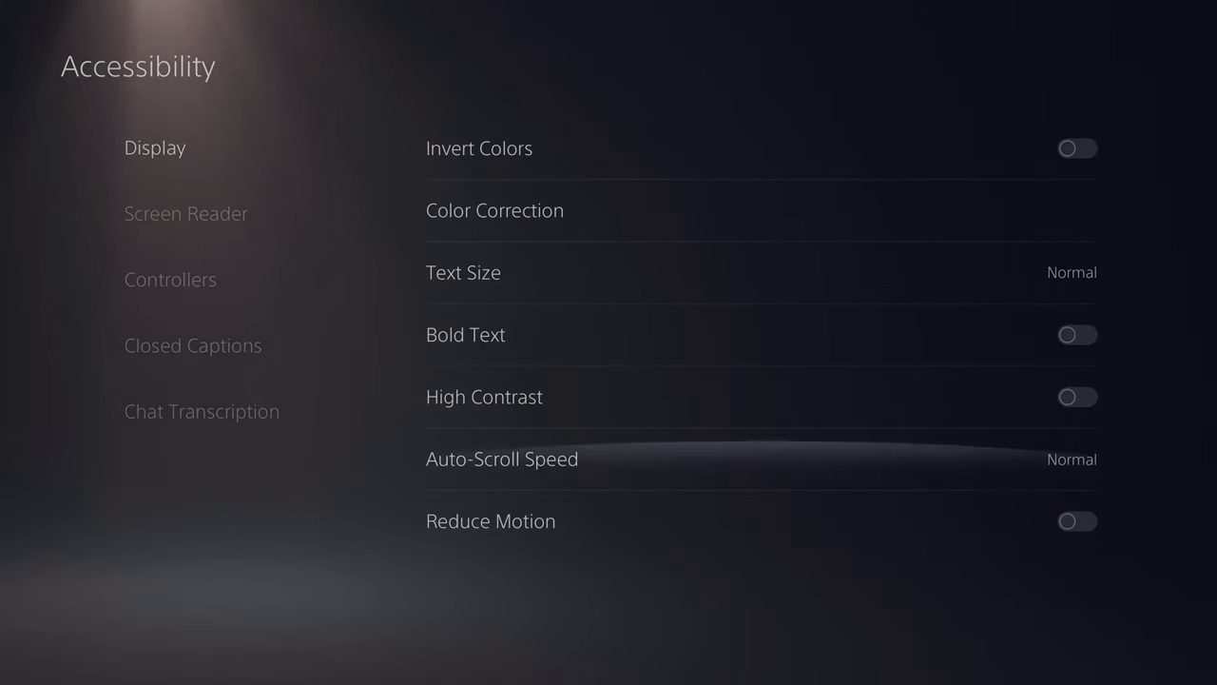
pyautogui.press('Up')
pyautogui.press('Up')
pyautogui.press('Left')
pyautogui.press('Down')
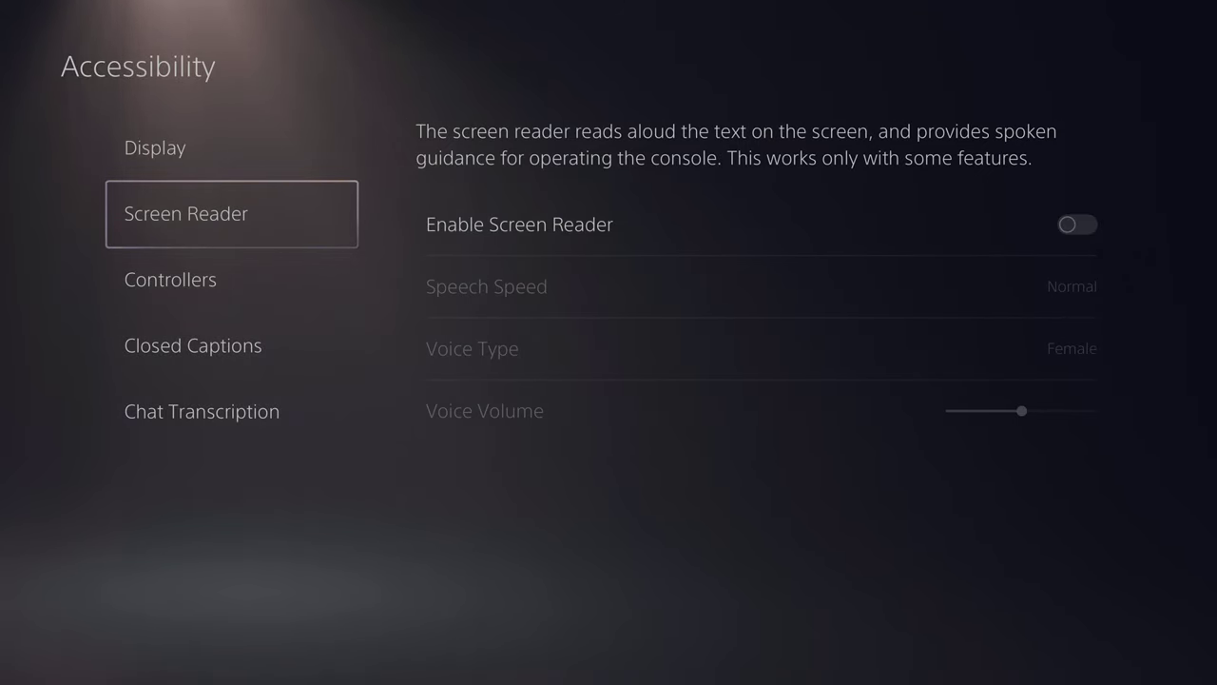
pyautogui.press('Up')
# Step: Compare the Bold Text, Invert Colors and Color Correction display options and their descriptions
pyautogui.press('Right')
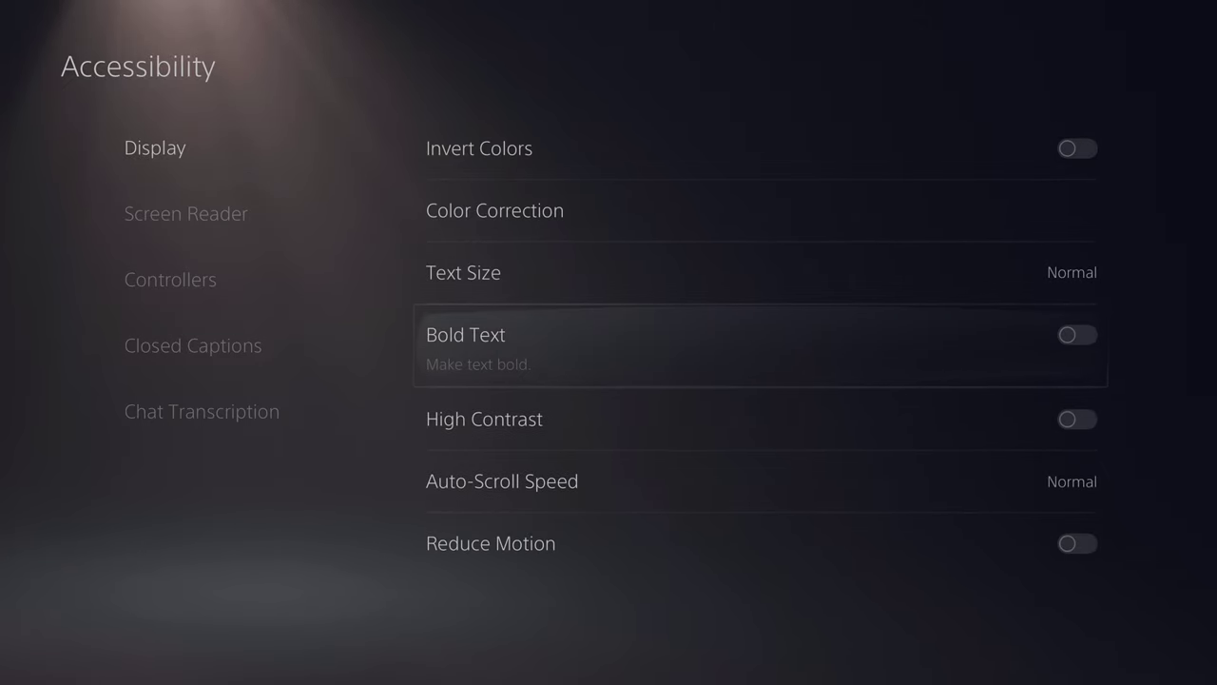
pyautogui.press('Up')
pyautogui.press('Up')
pyautogui.press('Up')
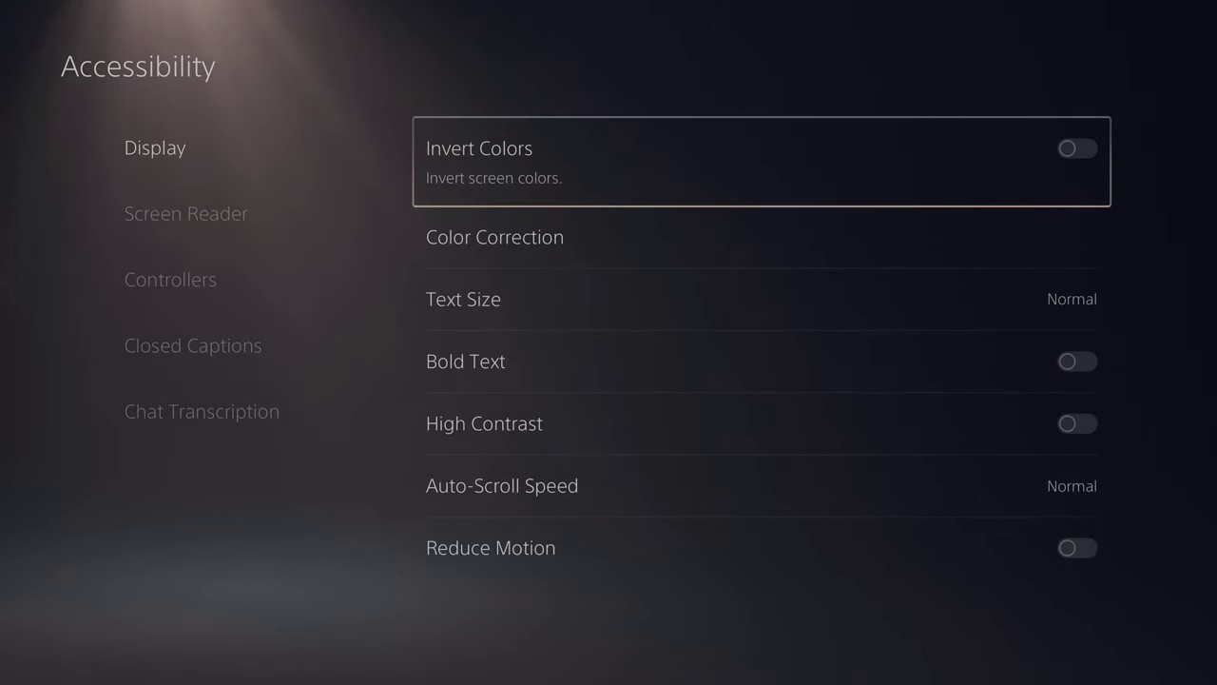
pyautogui.press('Down')
pyautogui.press('Up')
pyautogui.press('Down')
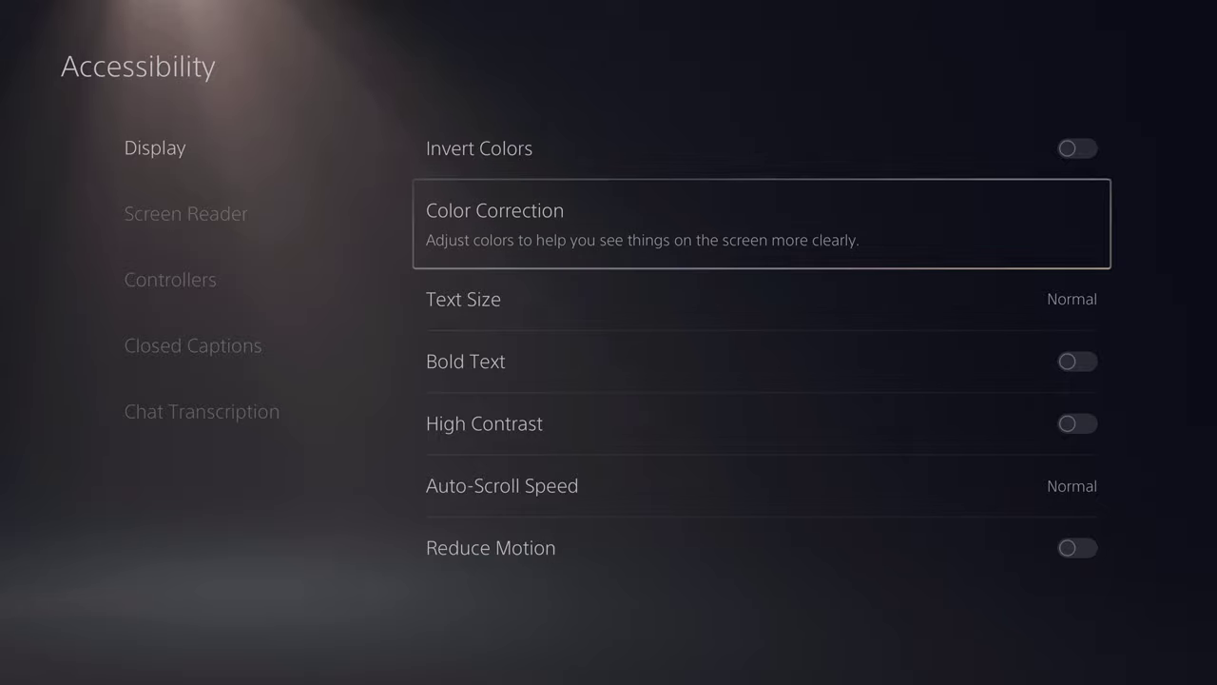
pyautogui.press('Up')
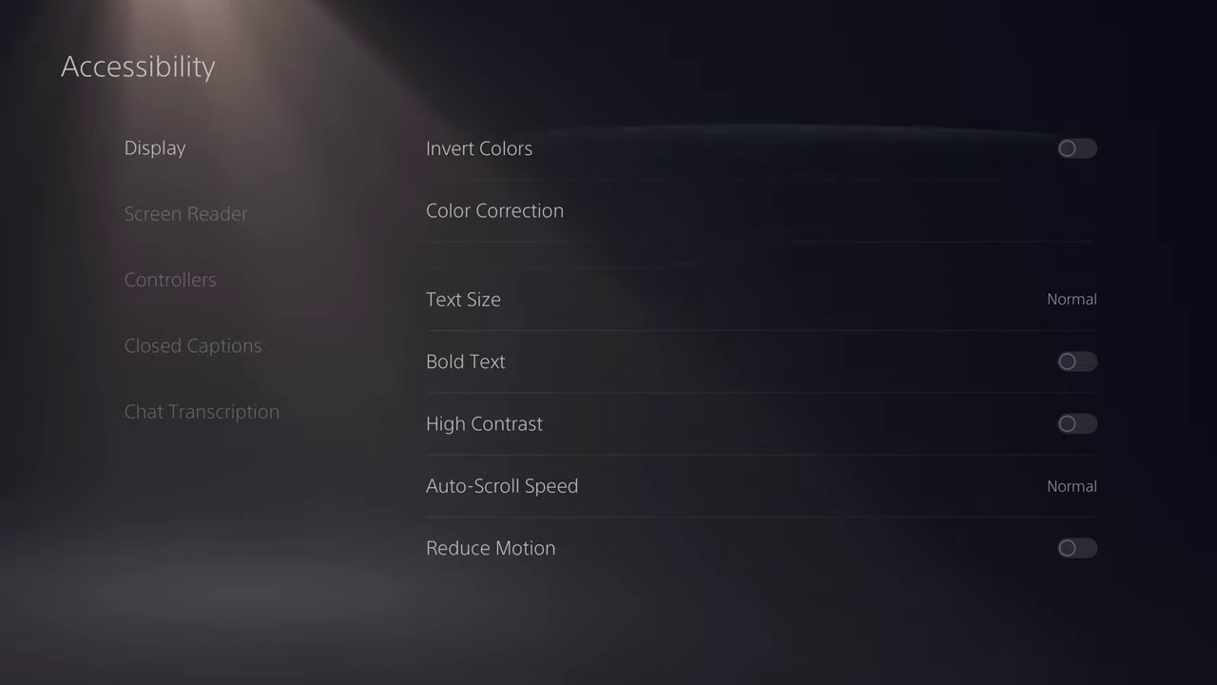
pyautogui.press('Down')
pyautogui.press('Up')
pyautogui.press('Down')
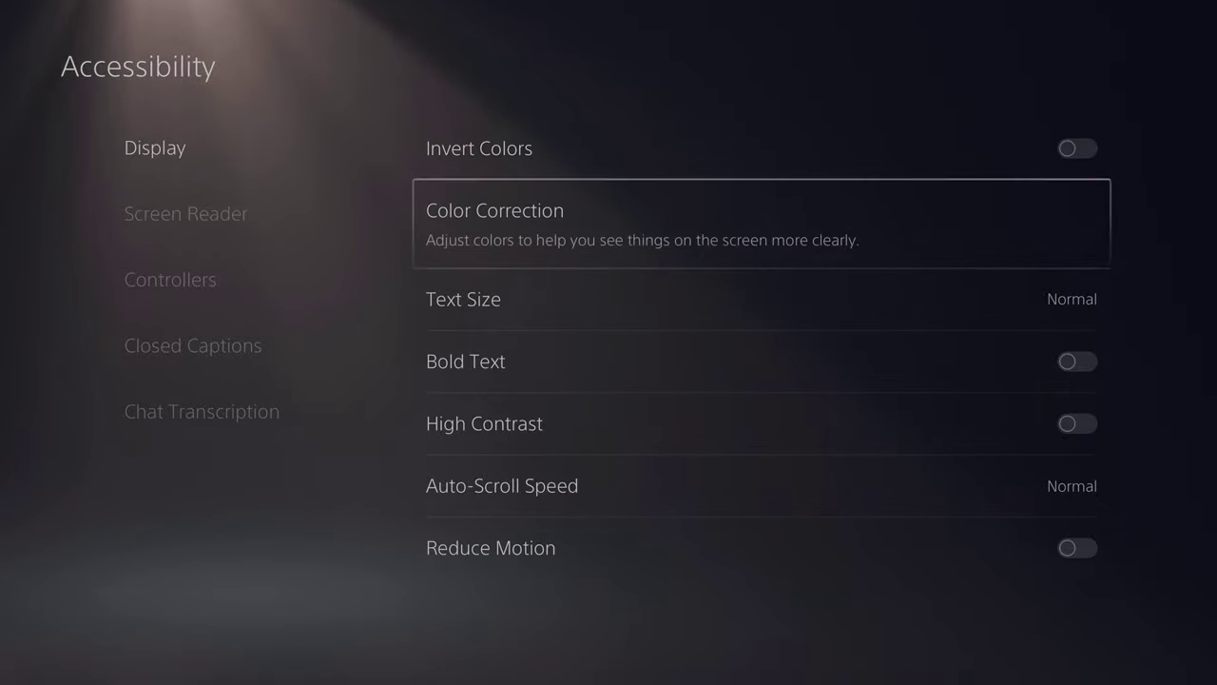
# Step: Read the Text Size, Bold Text, High Contrast, Auto-Scroll Speed and Reduce Motion descriptions, ending on Controllers
pyautogui.press('Down')
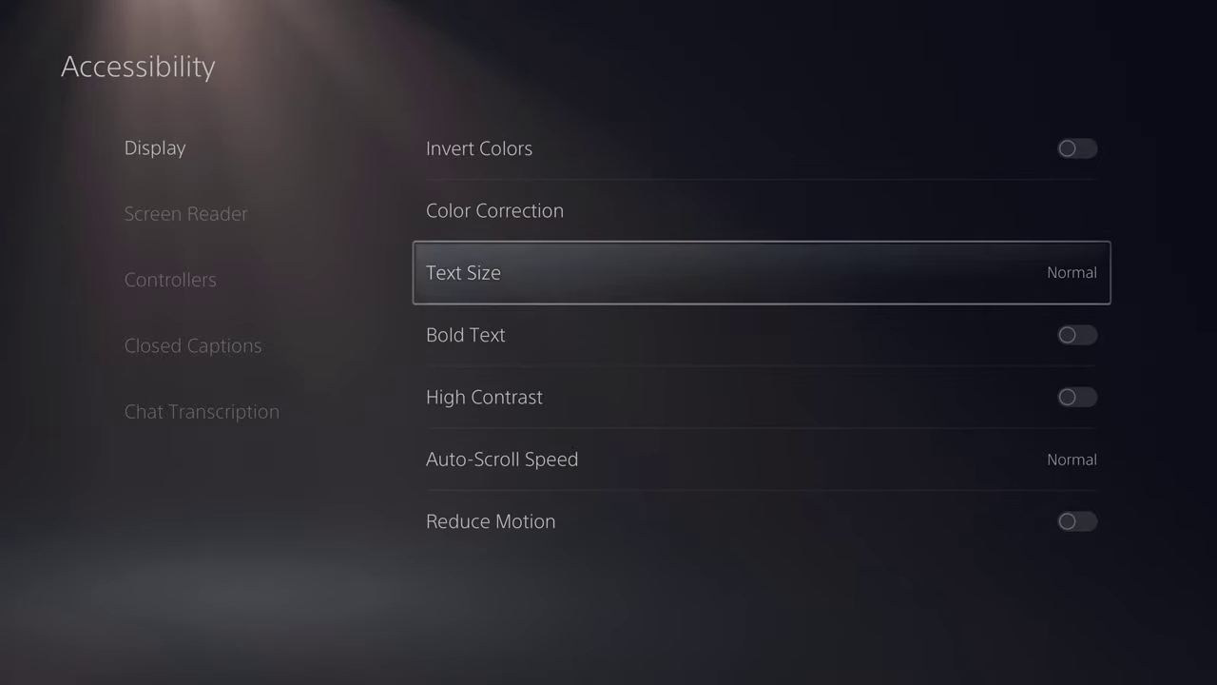
pyautogui.press('Down')
pyautogui.press('Down')
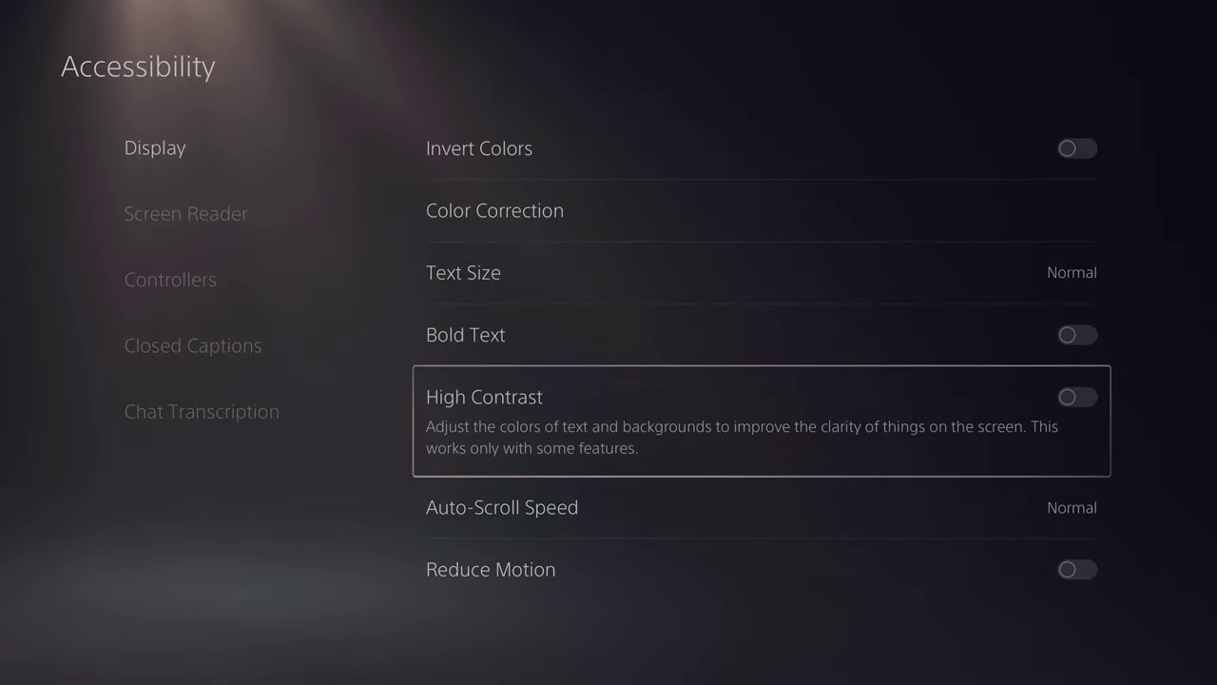
pyautogui.press('Down')
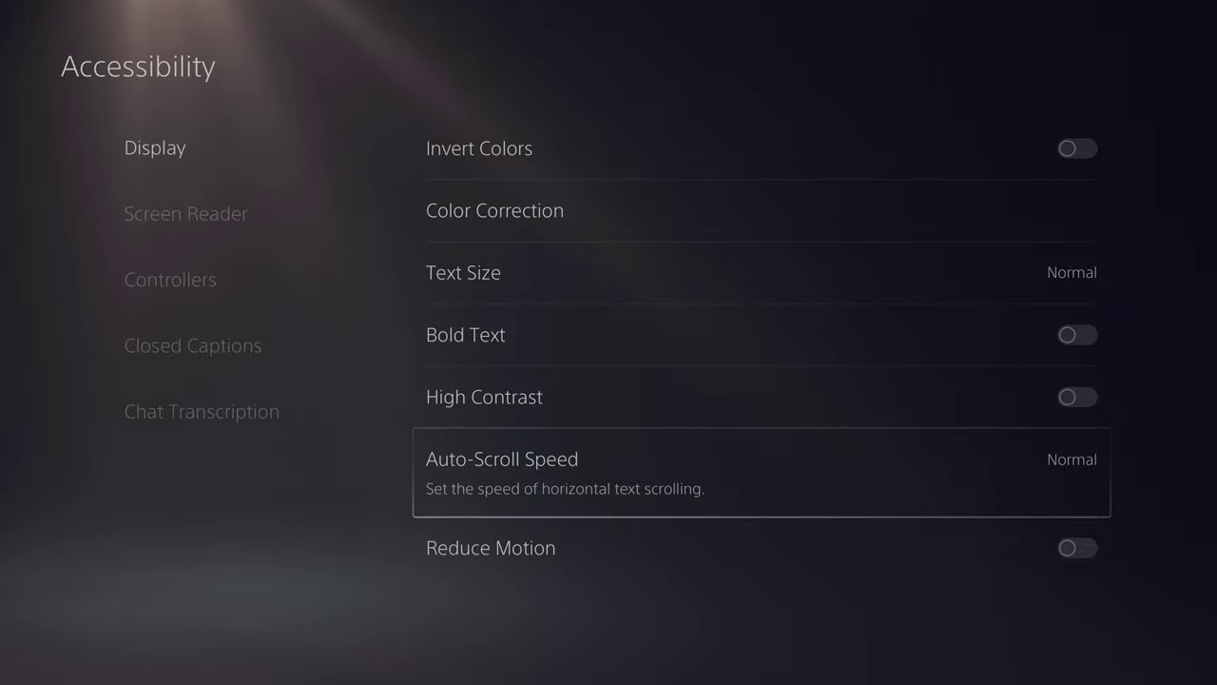
pyautogui.press('Down')
pyautogui.press('Left')
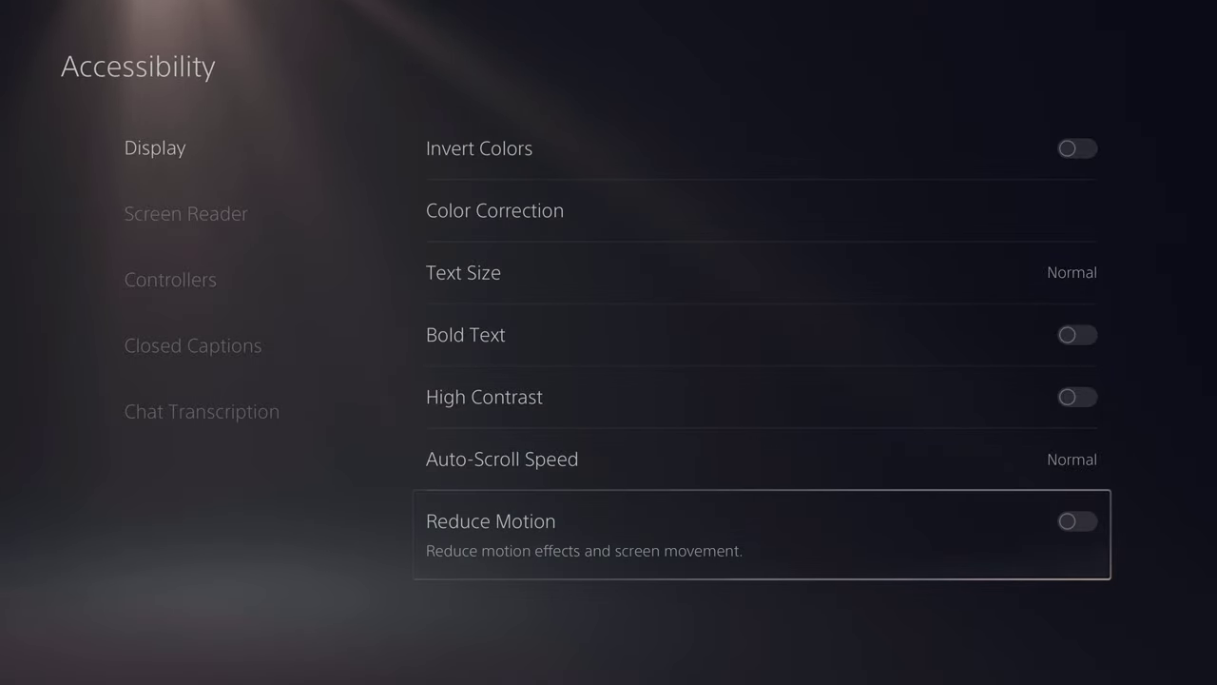
pyautogui.press('Down')
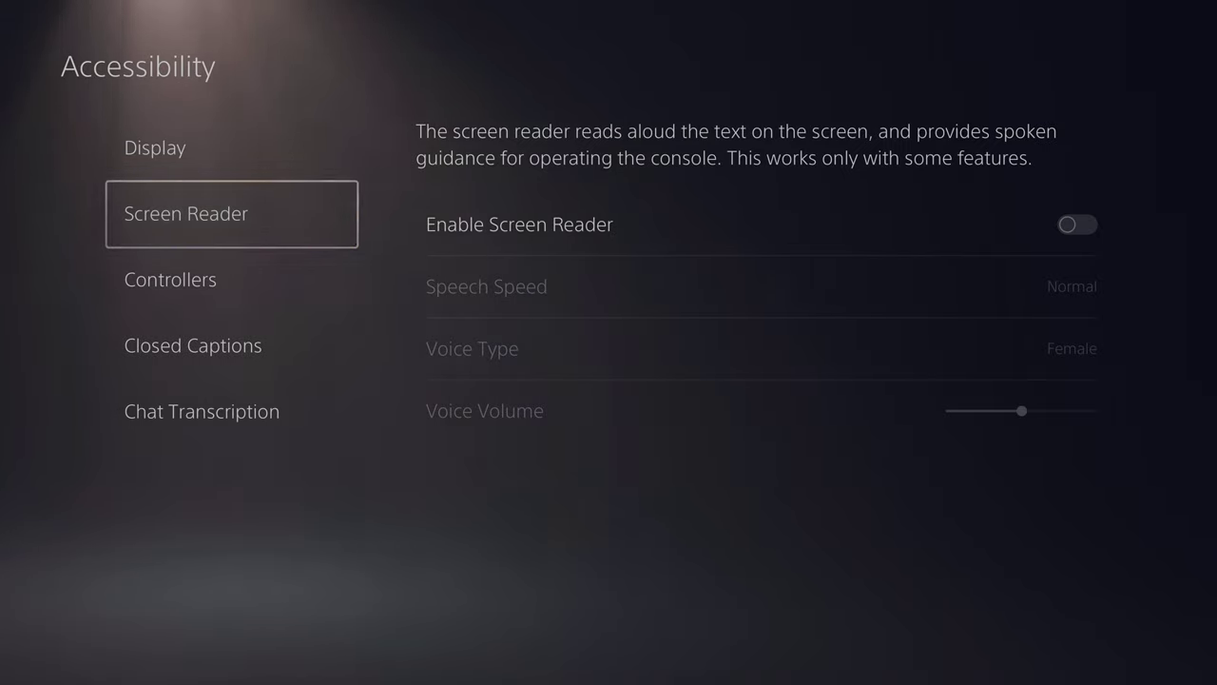
pyautogui.press('Down')
# Step: Turn on custom button assignments and inspect the L1 and L2 mappings in the remapping diagram
pyautogui.press('Right')
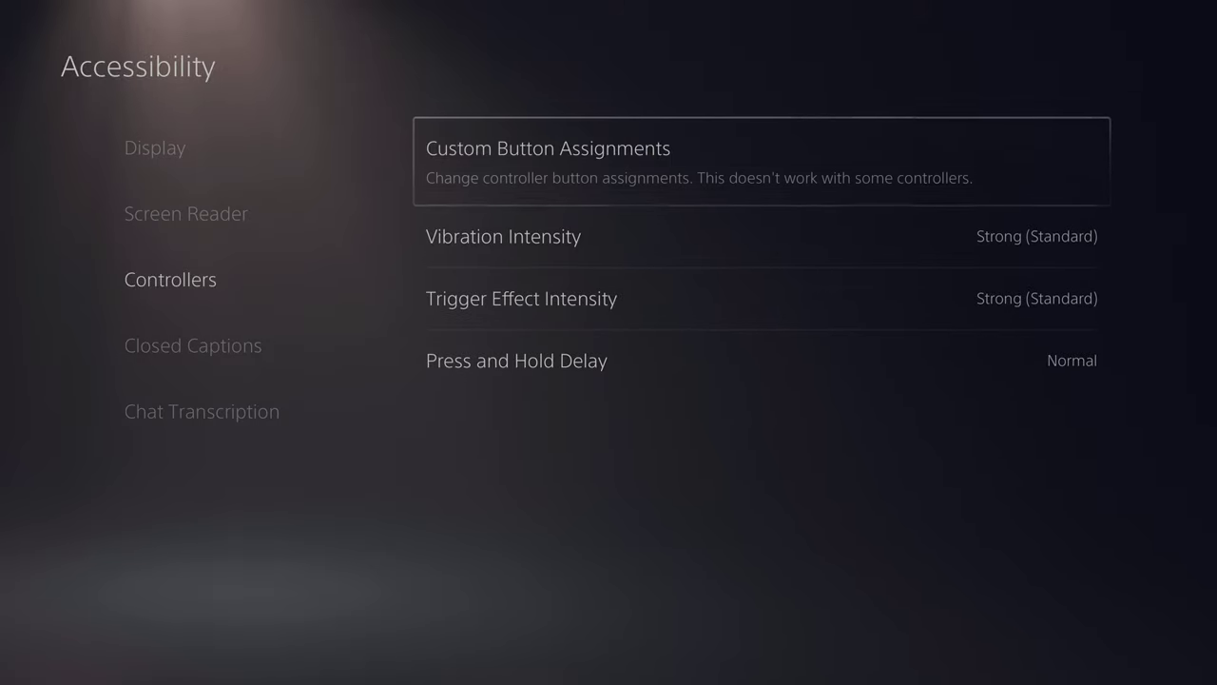
pyautogui.press('Return')
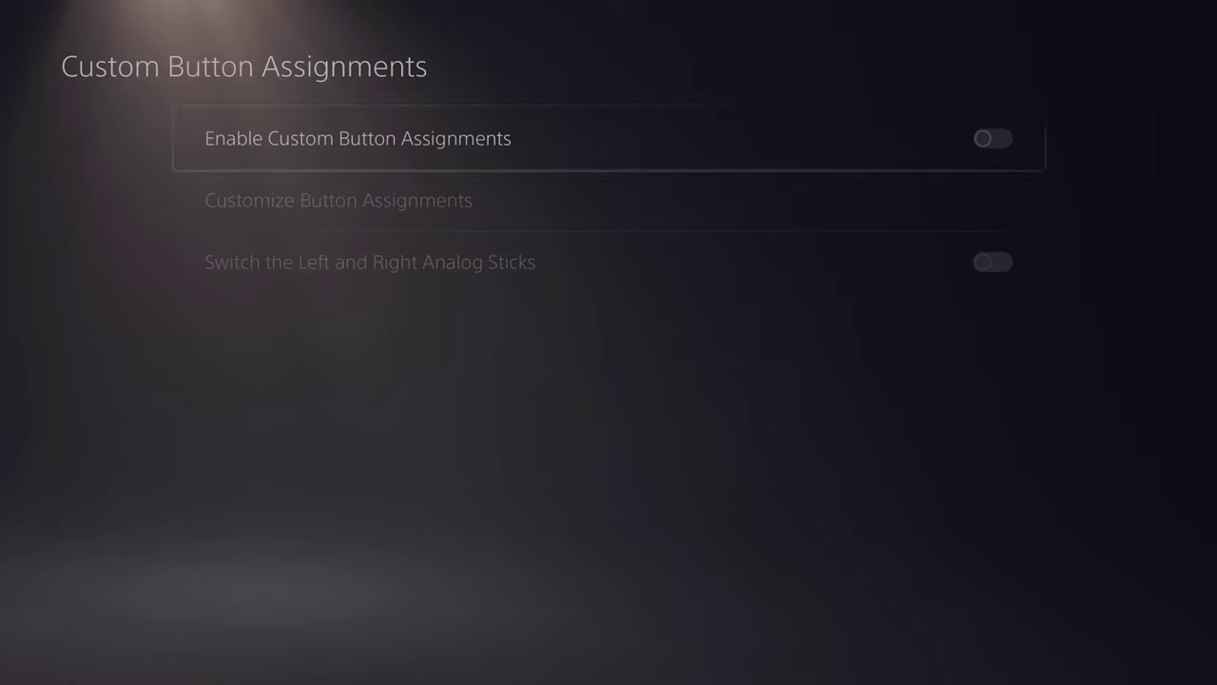
pyautogui.press('Return')
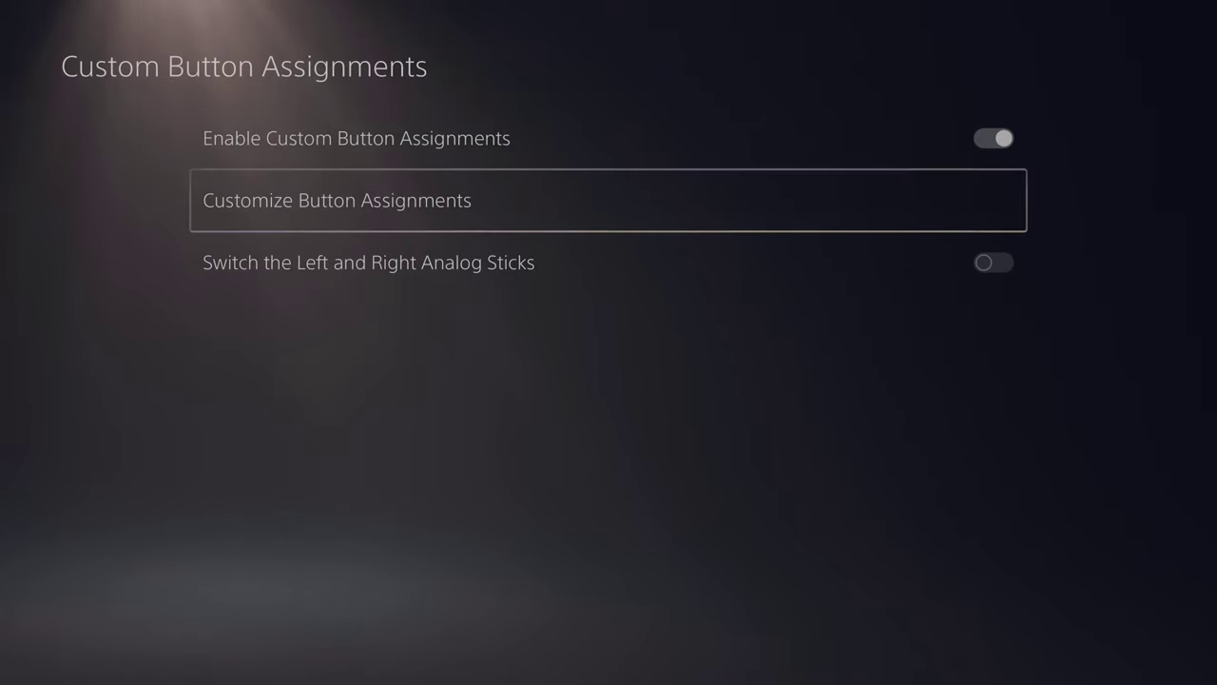
pyautogui.press('Return')
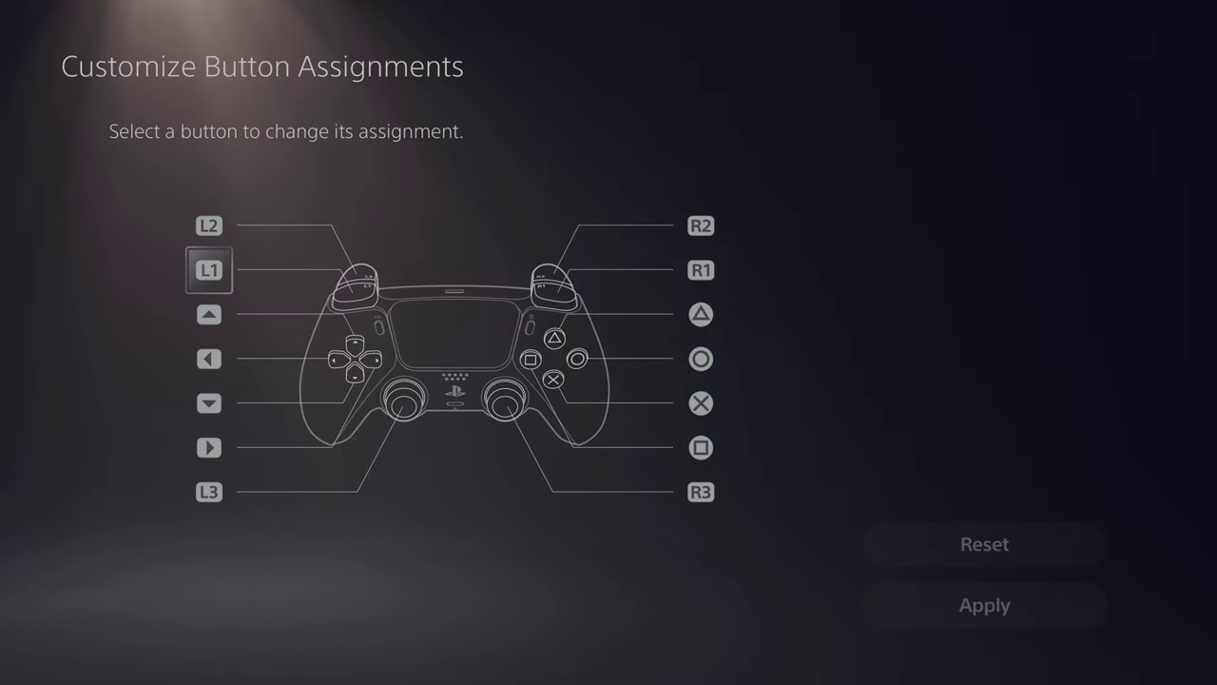
pyautogui.press('Up')
pyautogui.press('Down')
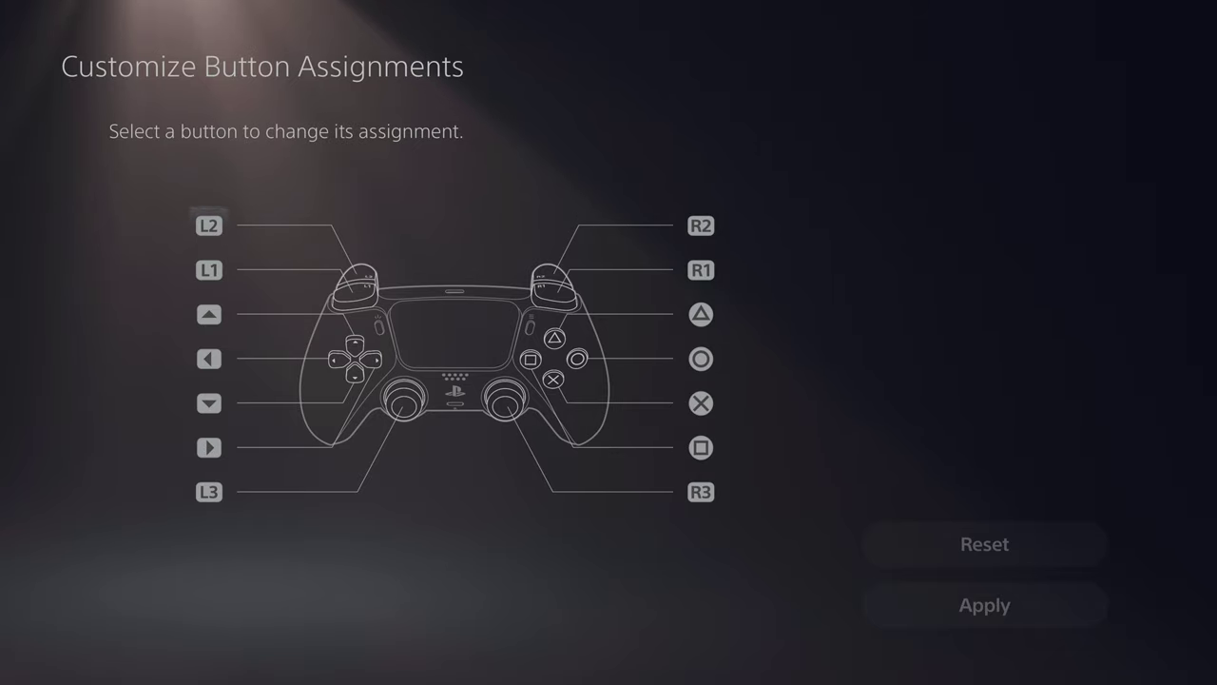
pyautogui.press('Up')
pyautogui.press('Down')
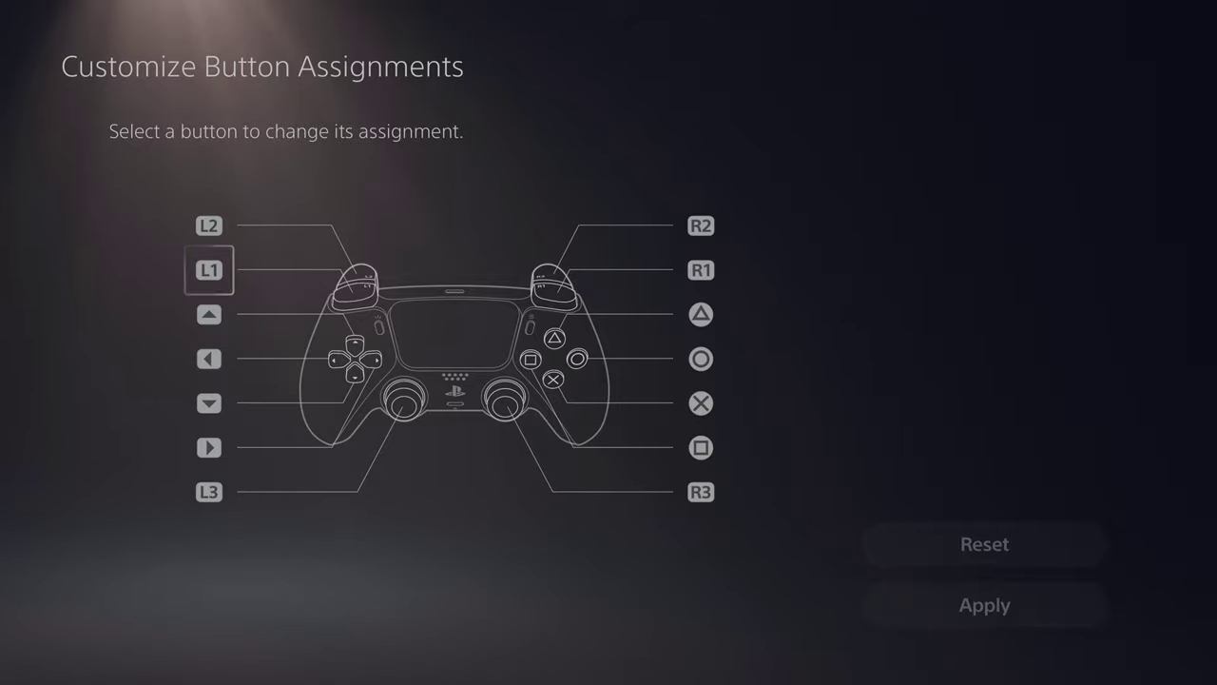
# Step: Leave the mapping screen and switch Enable Custom Button Assignments back off
pyautogui.press('Escape')
pyautogui.press('Up')
pyautogui.press('Return')
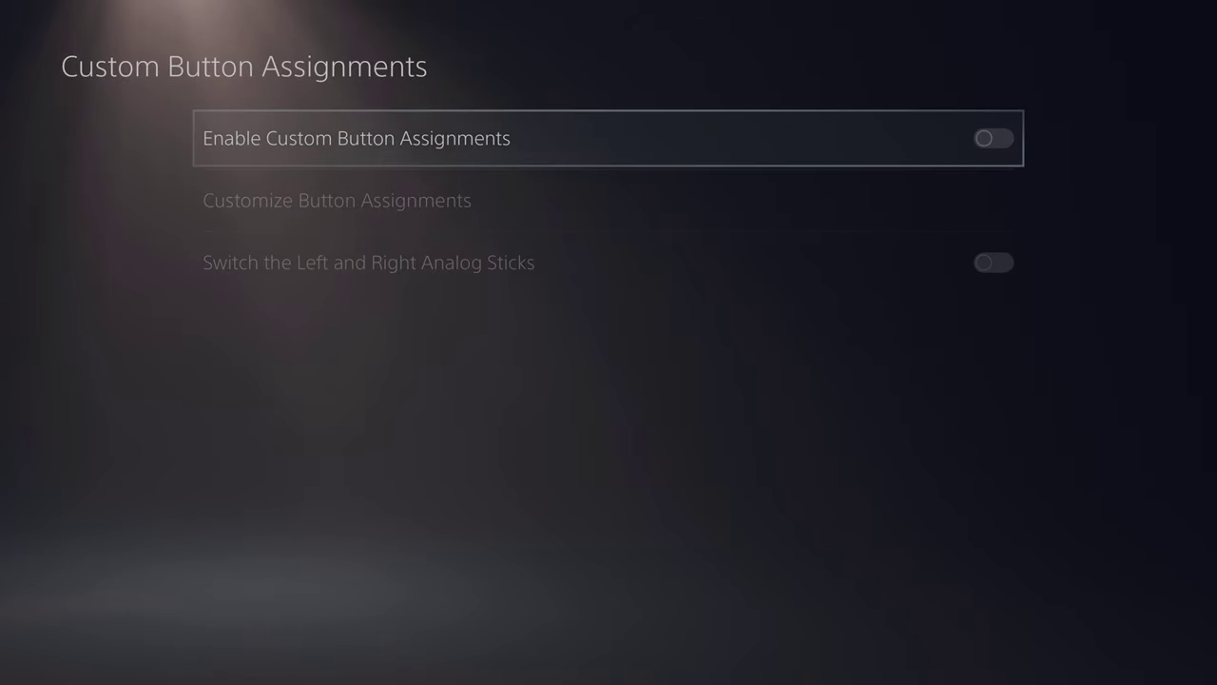
pyautogui.press('Escape')
# Step: Check Vibration Intensity (Strong) and Trigger Effect Intensity, leaving both unchanged
pyautogui.press('Down')
pyautogui.press('Up')
pyautogui.press('Down')
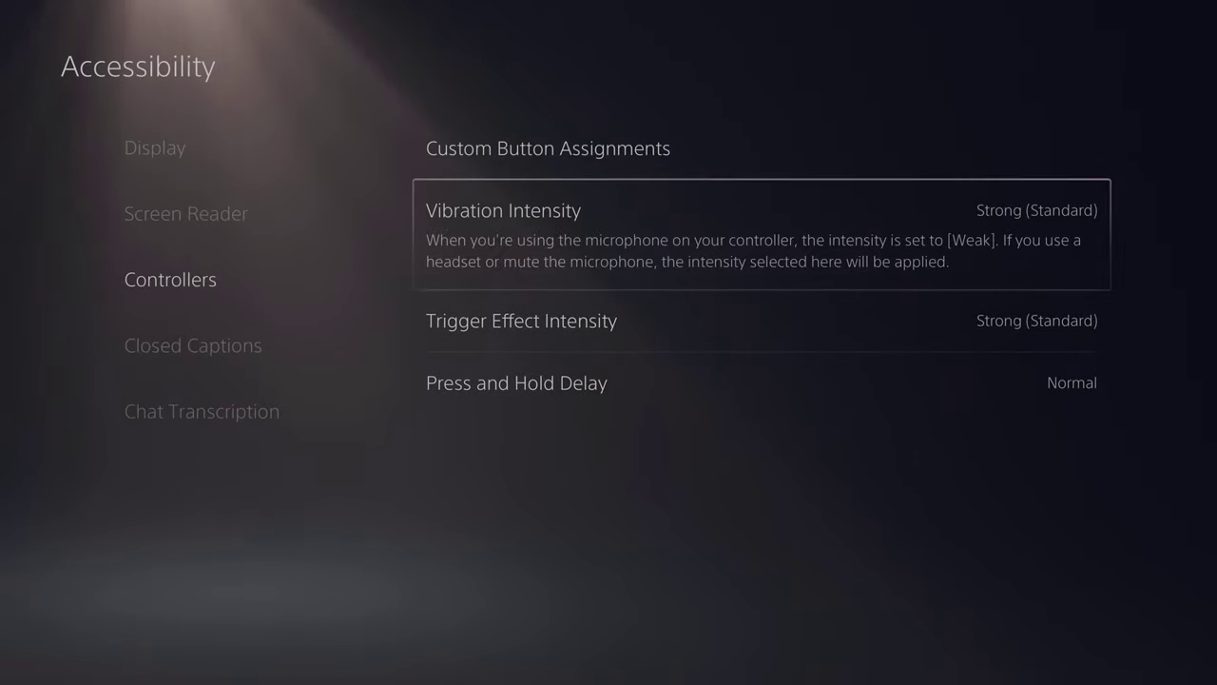
pyautogui.press('Return')
pyautogui.press('Escape')
pyautogui.press('Down')
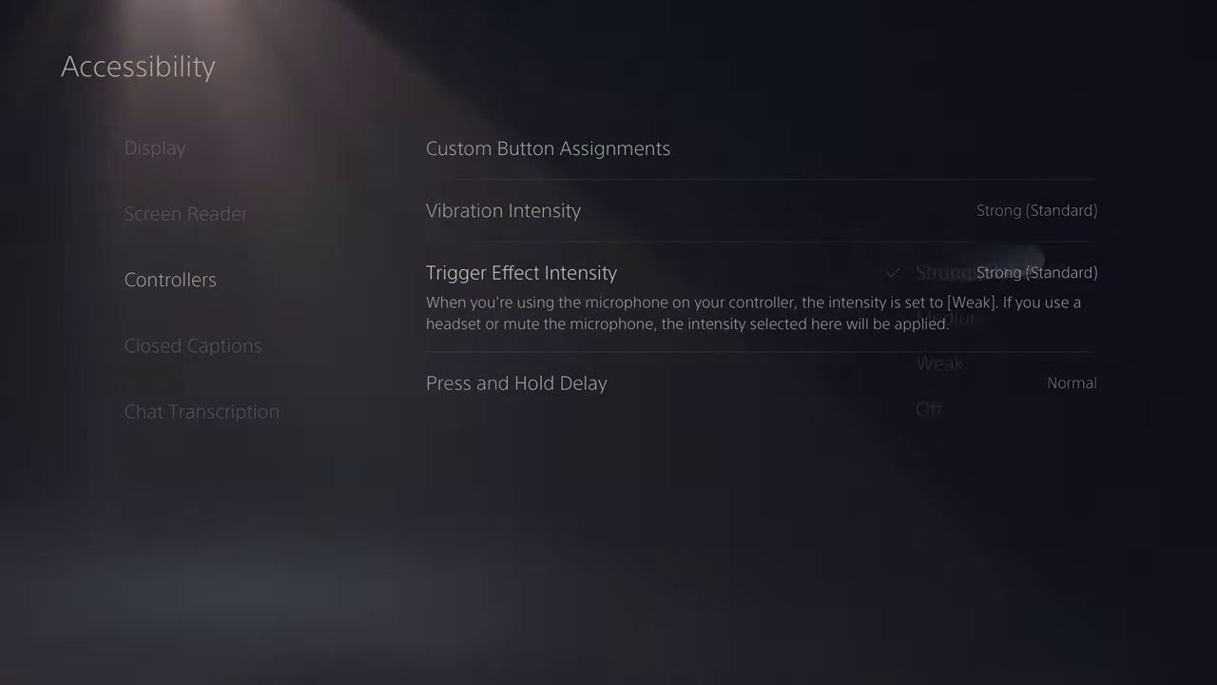
pyautogui.press('Return')
pyautogui.press('Escape')
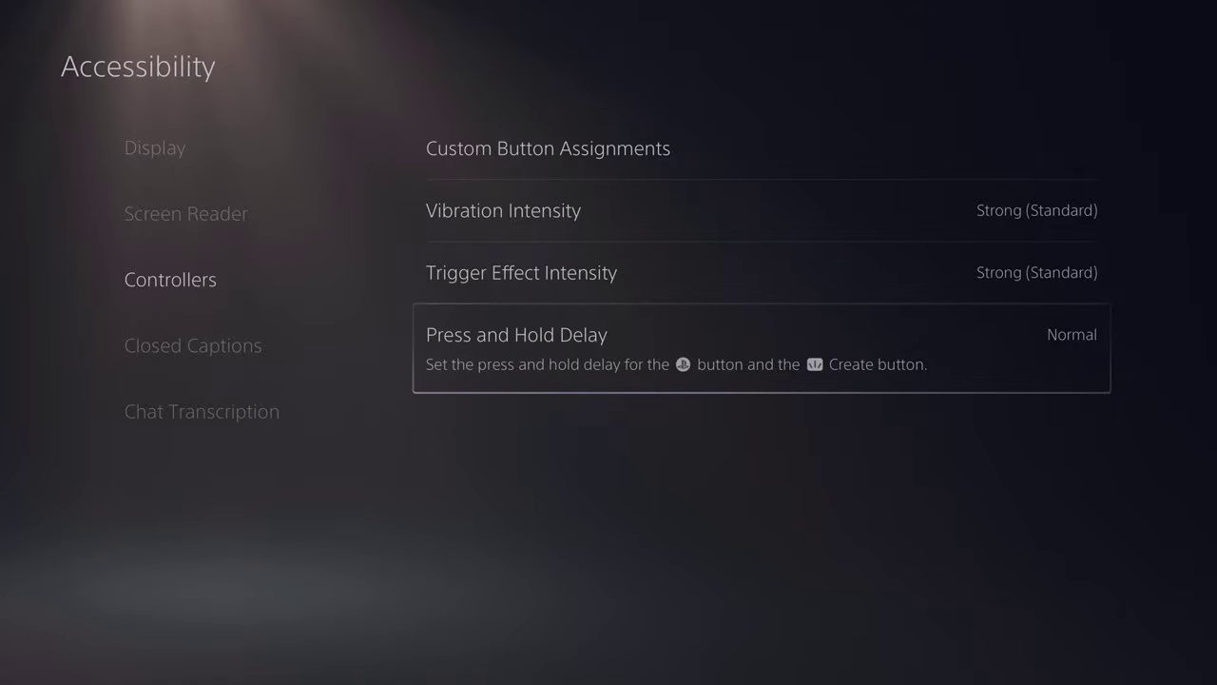
# Step: Glance at Closed Captions and Chat Transcription, then exit to the main Settings list
pyautogui.press('Left')
pyautogui.press('Down')
pyautogui.press('Down')
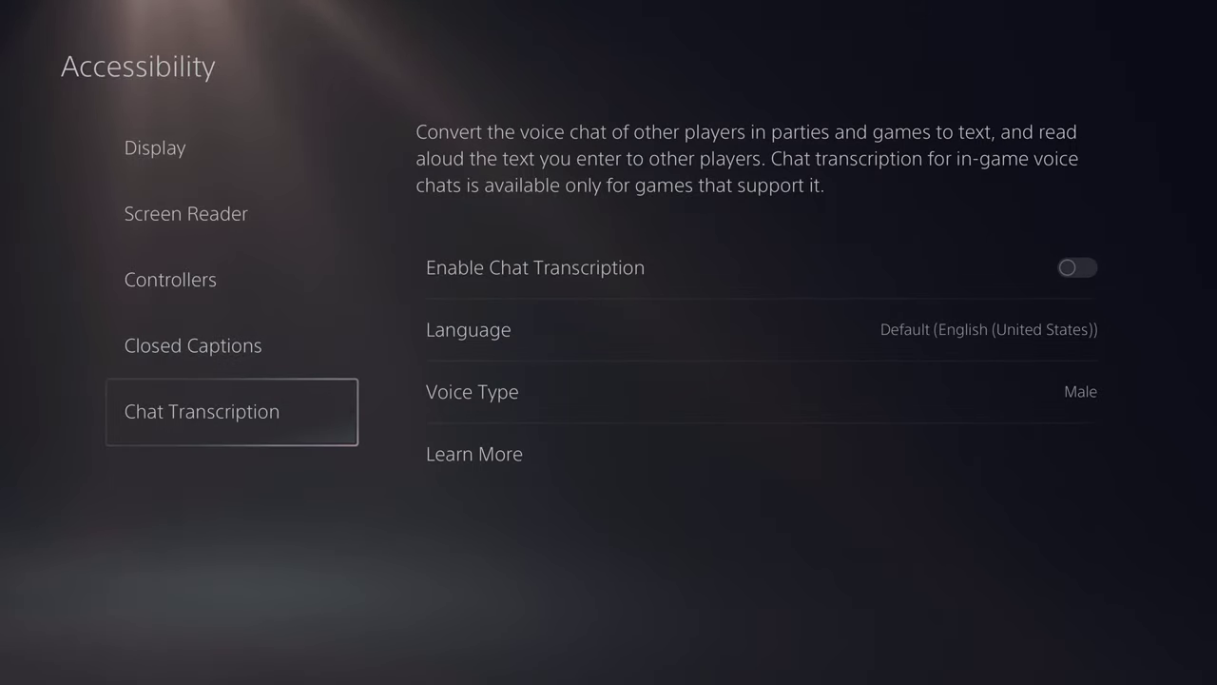
pyautogui.press('Up')
pyautogui.press('Escape')
pyautogui.press('Down')
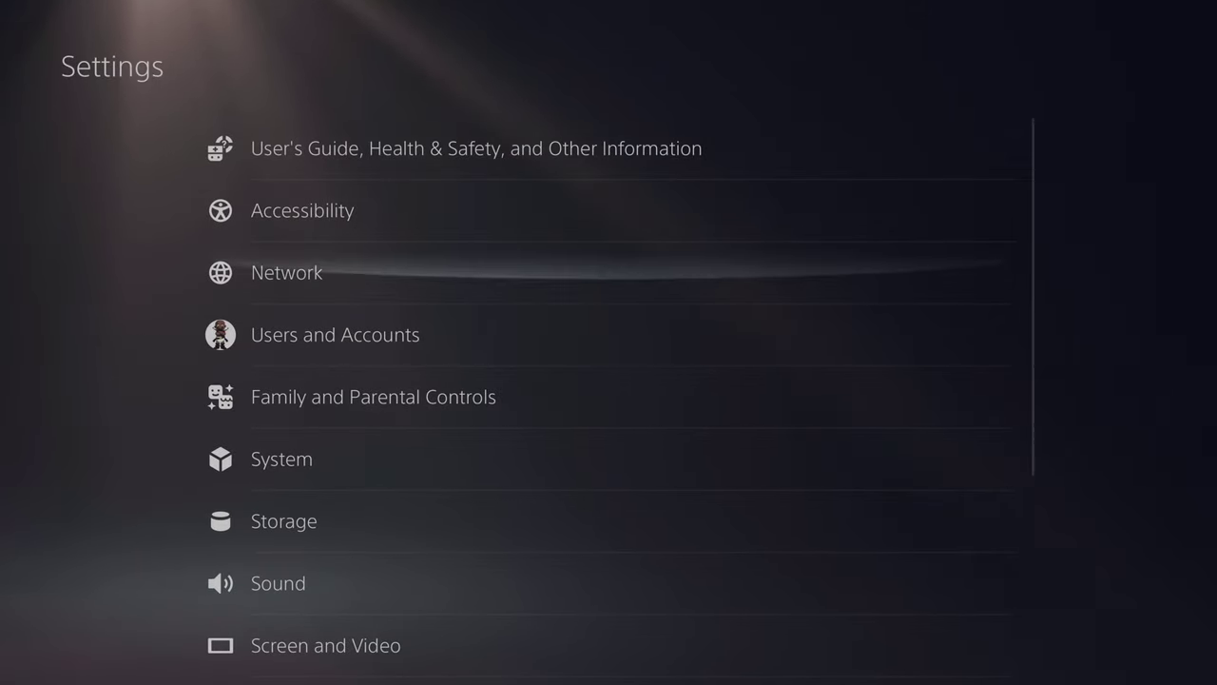
# Step: Open Network settings to view Connection Status and the Settings options, then back out
pyautogui.press('Down')
pyautogui.press('Up')
pyautogui.press('Down')
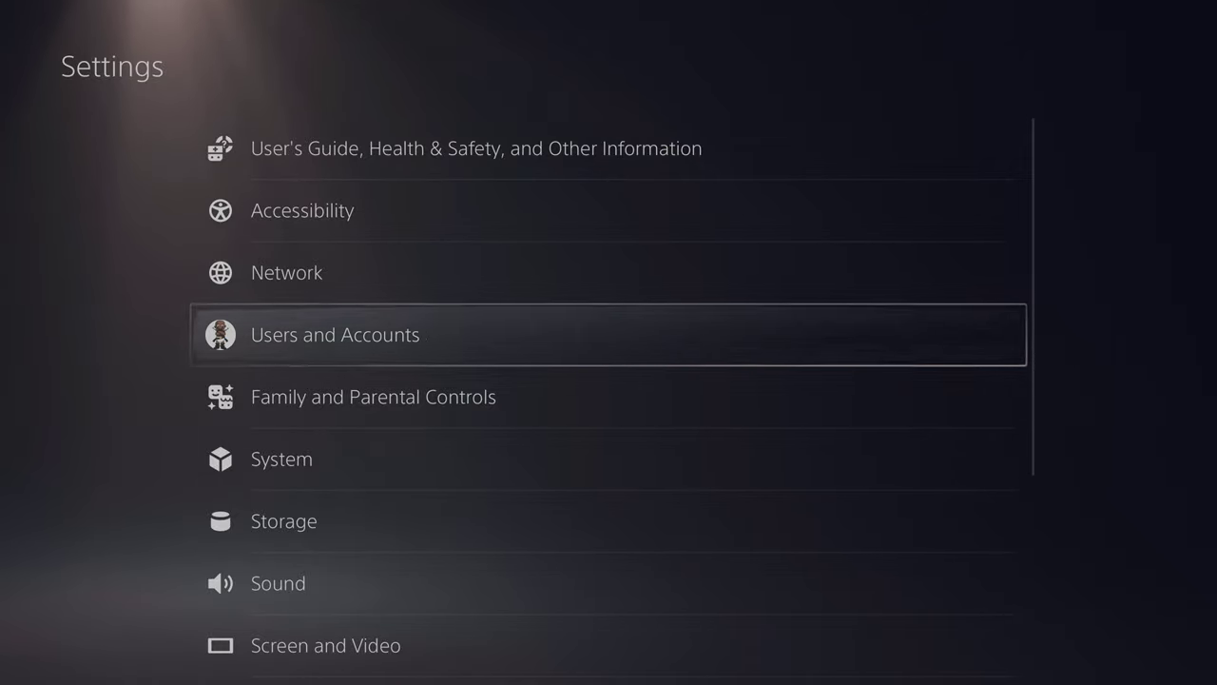
pyautogui.press('Up')
pyautogui.press('Return')
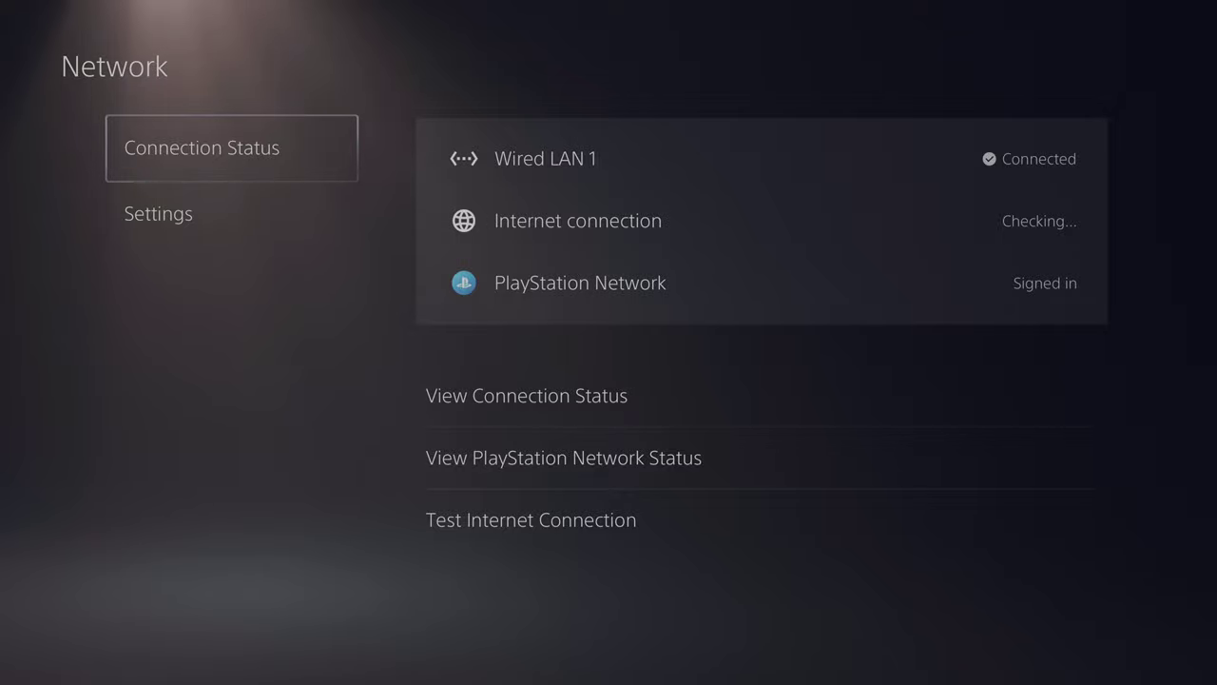
pyautogui.press('Down')
pyautogui.press('Up')
pyautogui.press('Down')
pyautogui.press('Right')
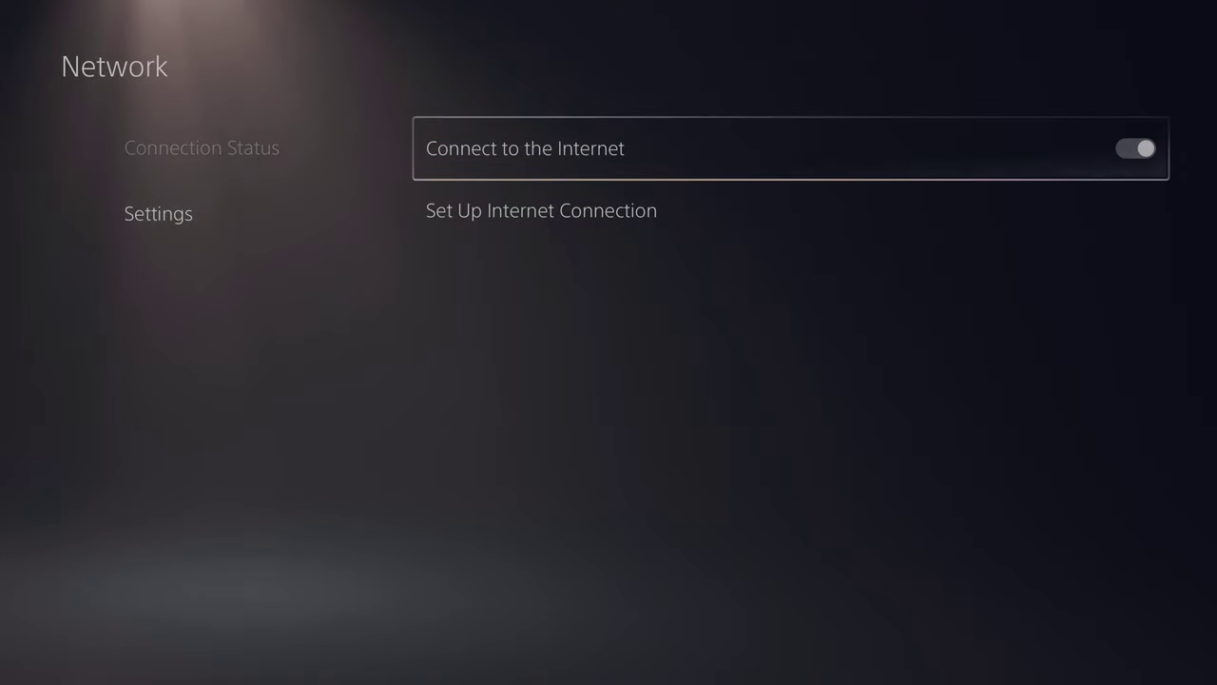
pyautogui.press('Left')
pyautogui.press('Escape')
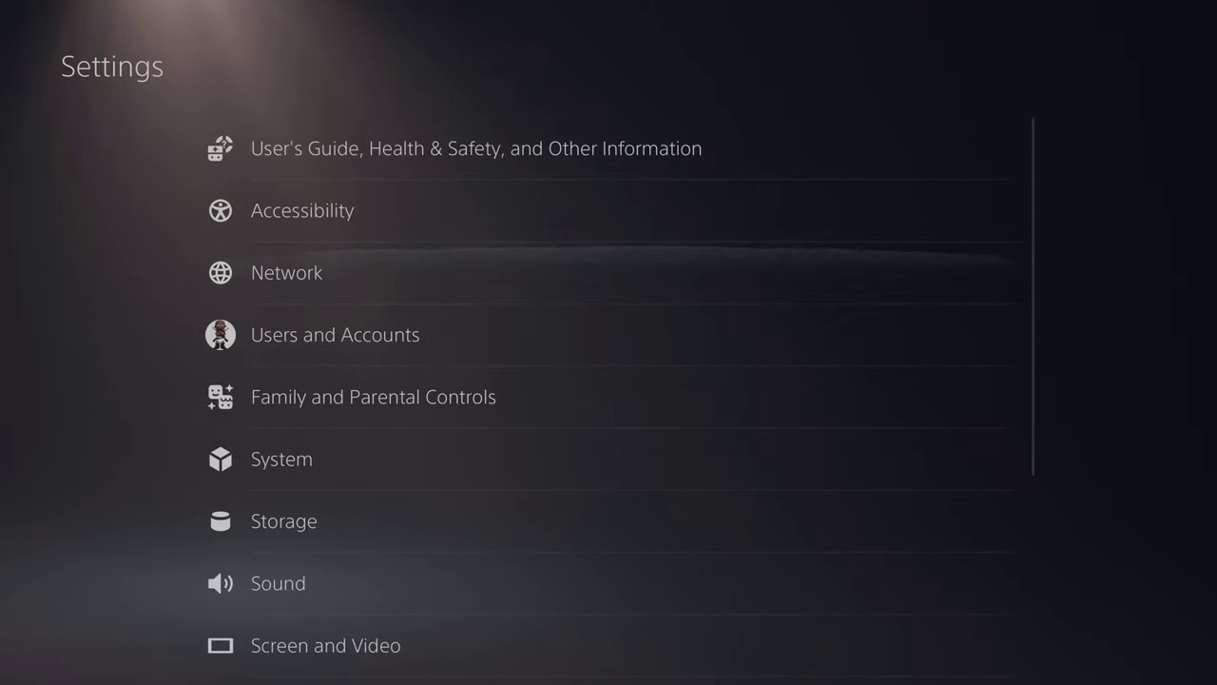
# Step: Open Users and Accounts, browse the Account options and enter Payment and Subscriptions
pyautogui.press('Down')
pyautogui.press('Return')
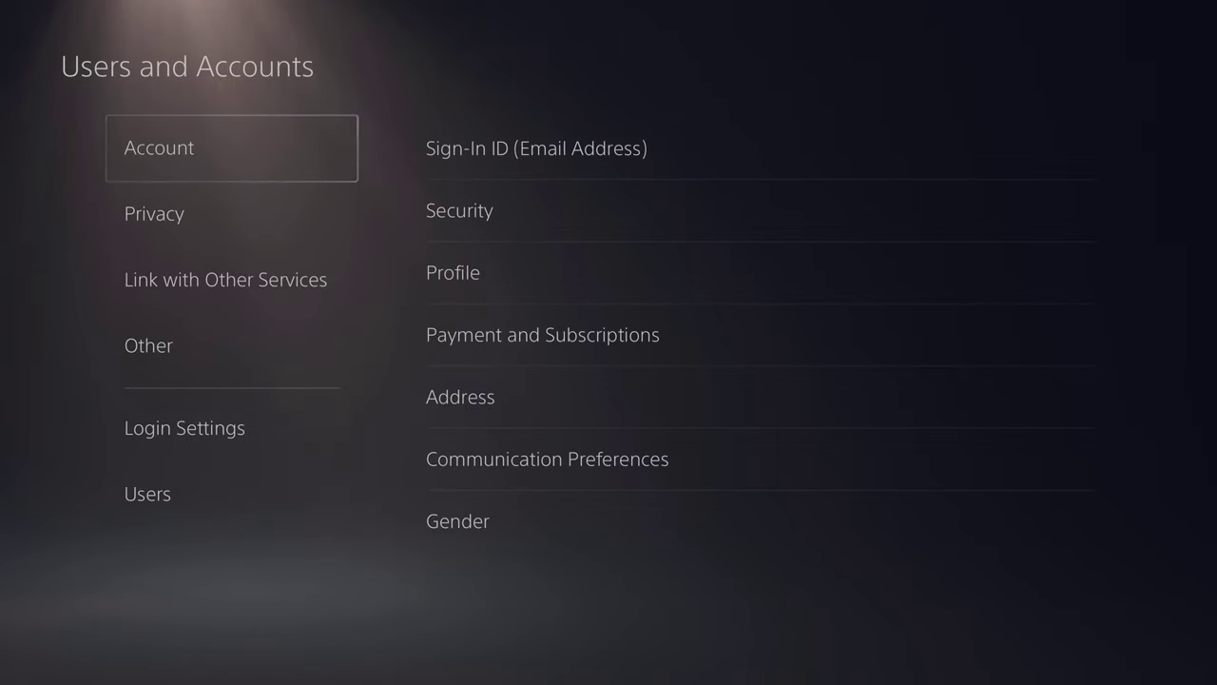
pyautogui.press('Right')
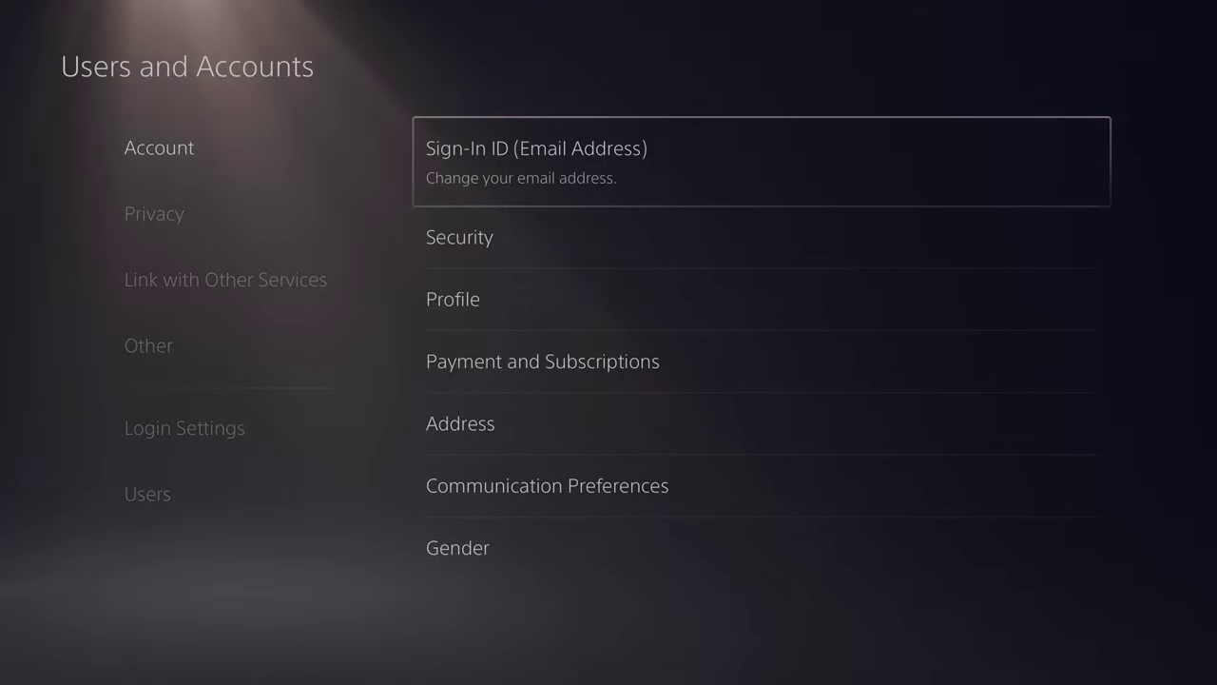
pyautogui.press('Down')
pyautogui.press('Down')
pyautogui.press('Down')
pyautogui.press('Down')
pyautogui.press('Return')
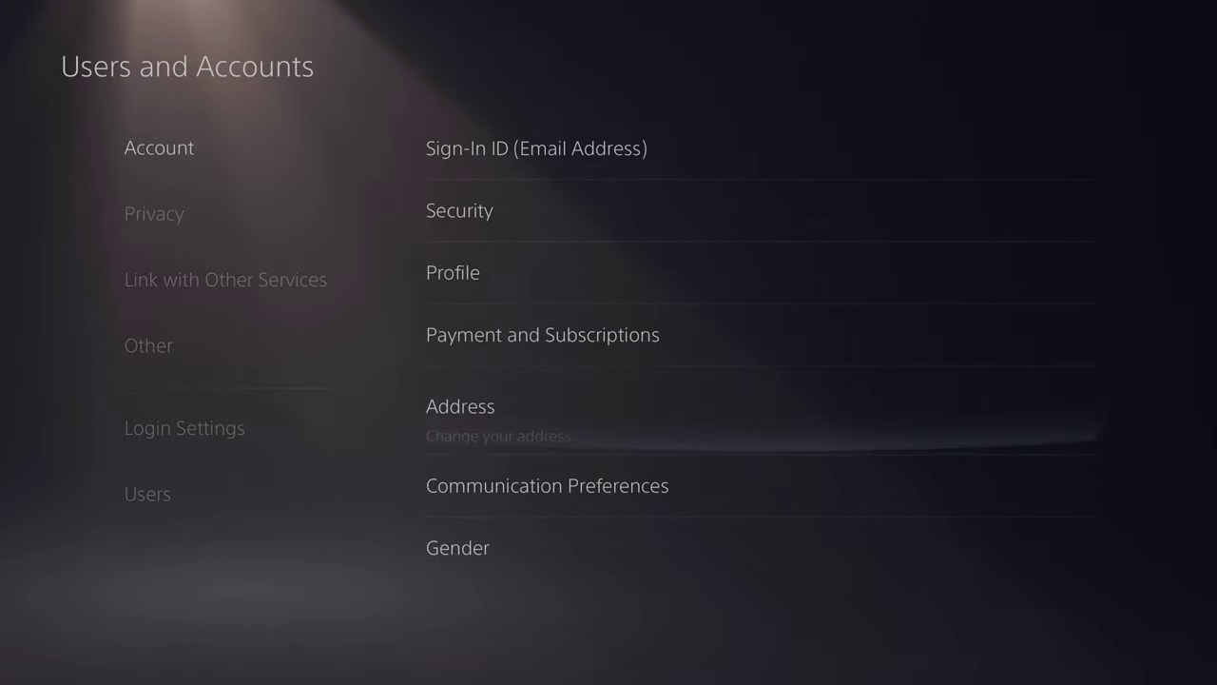
pyautogui.press('Down')
pyautogui.press('Up')
pyautogui.press('Up')
pyautogui.press('Down')
pyautogui.press('Down')
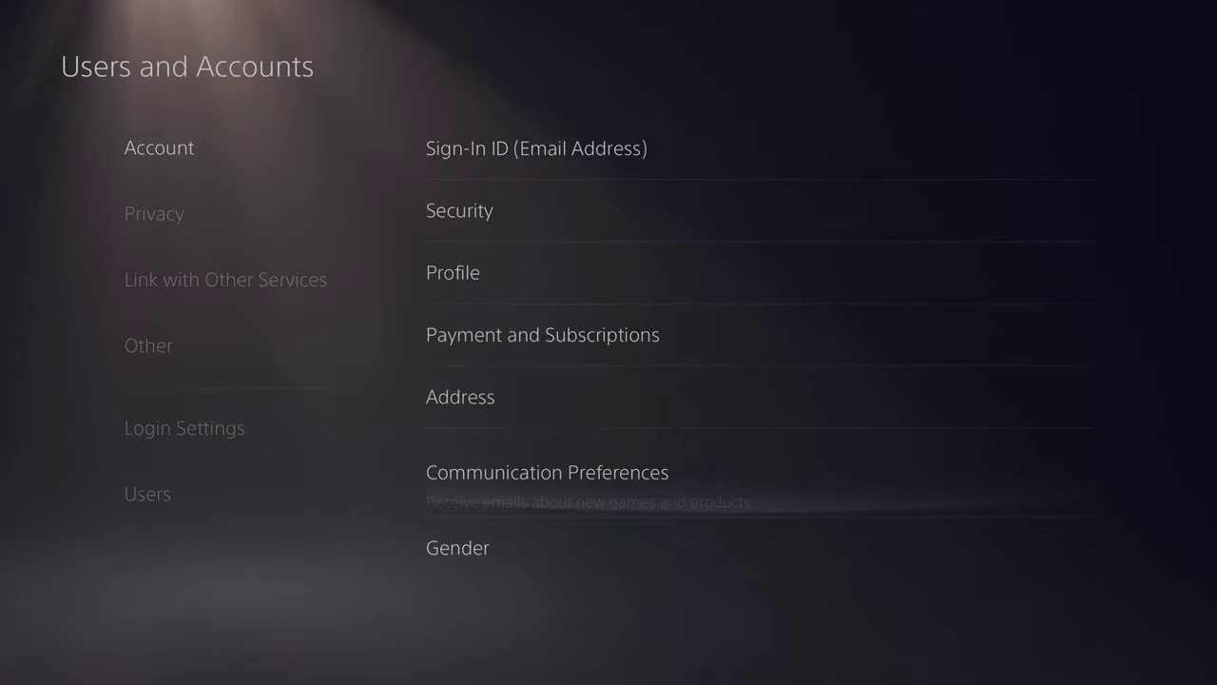
pyautogui.press('Up')
pyautogui.press('Up')
pyautogui.press('Return')
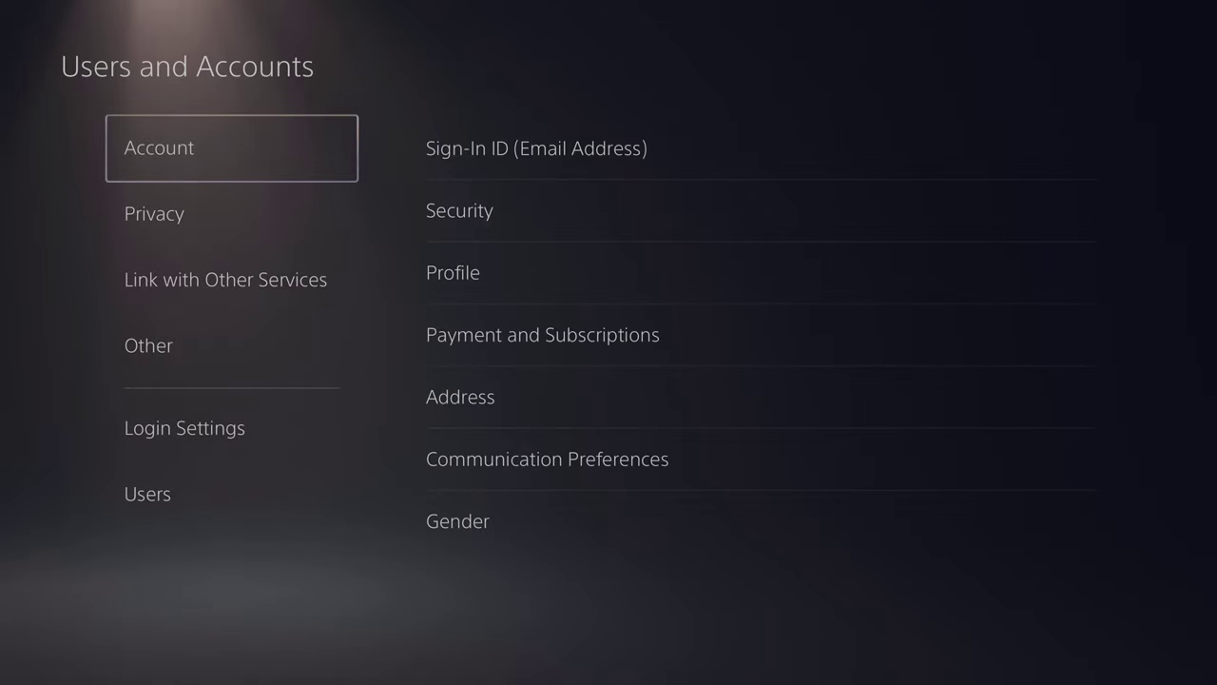
# Step: Browse the Privacy options and the Twitter and YouTube entries under Link with Other Services
pyautogui.press('Down')
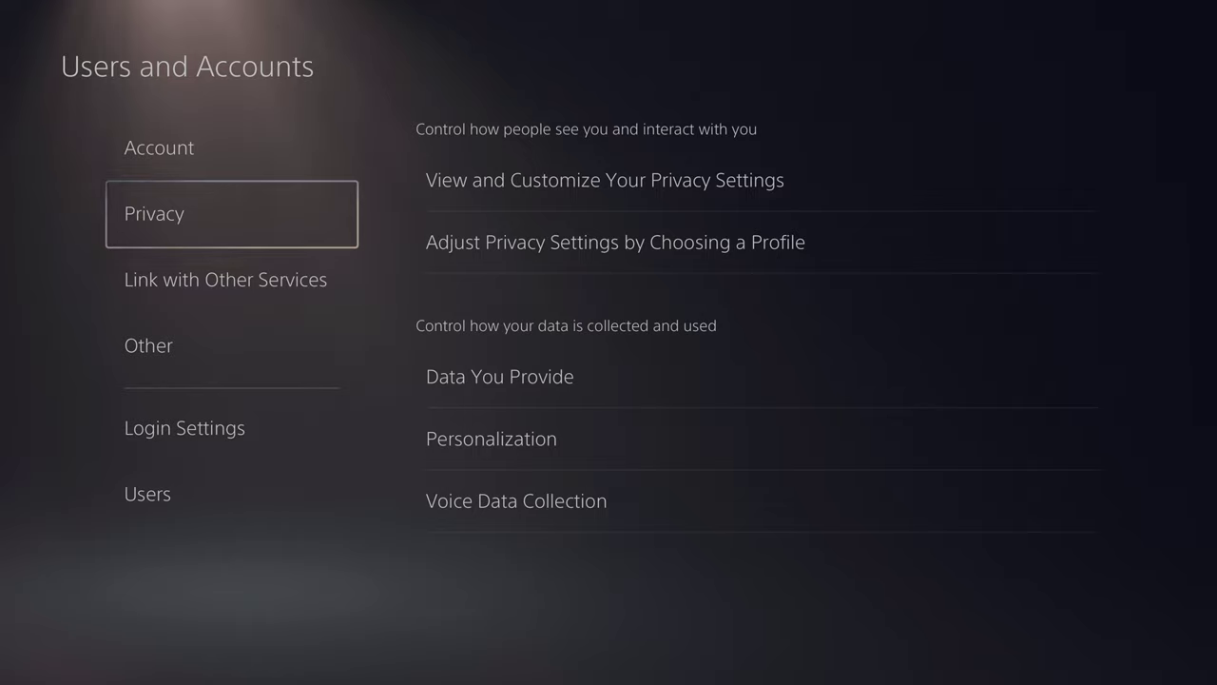
pyautogui.press('Down')
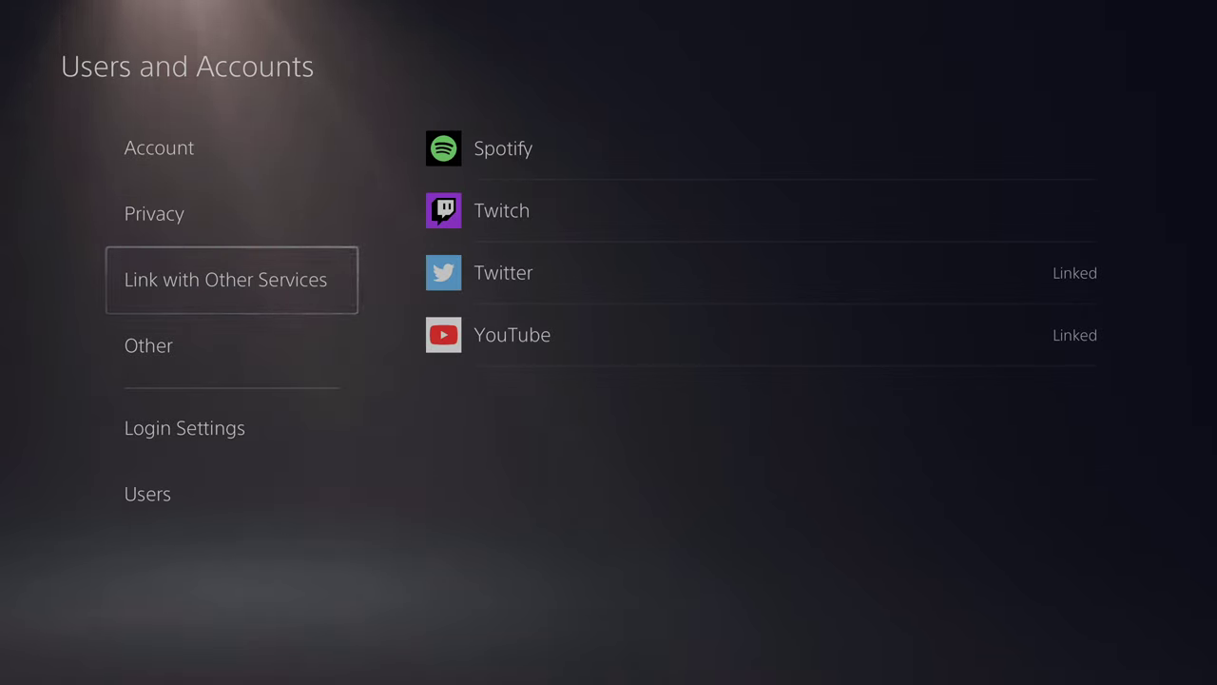
pyautogui.press('Right')
pyautogui.press('Left')
pyautogui.press('Down')
pyautogui.press('Up')
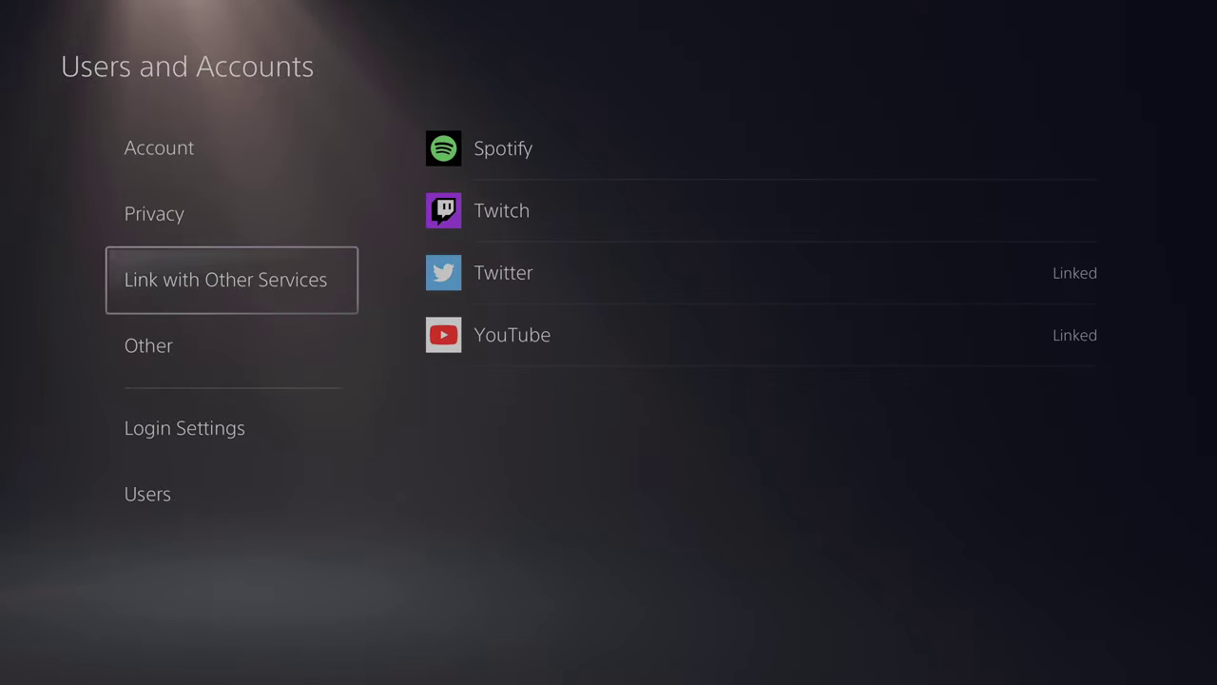
pyautogui.press('Right')
pyautogui.press('Down')
pyautogui.press('Down')
pyautogui.press('Down')
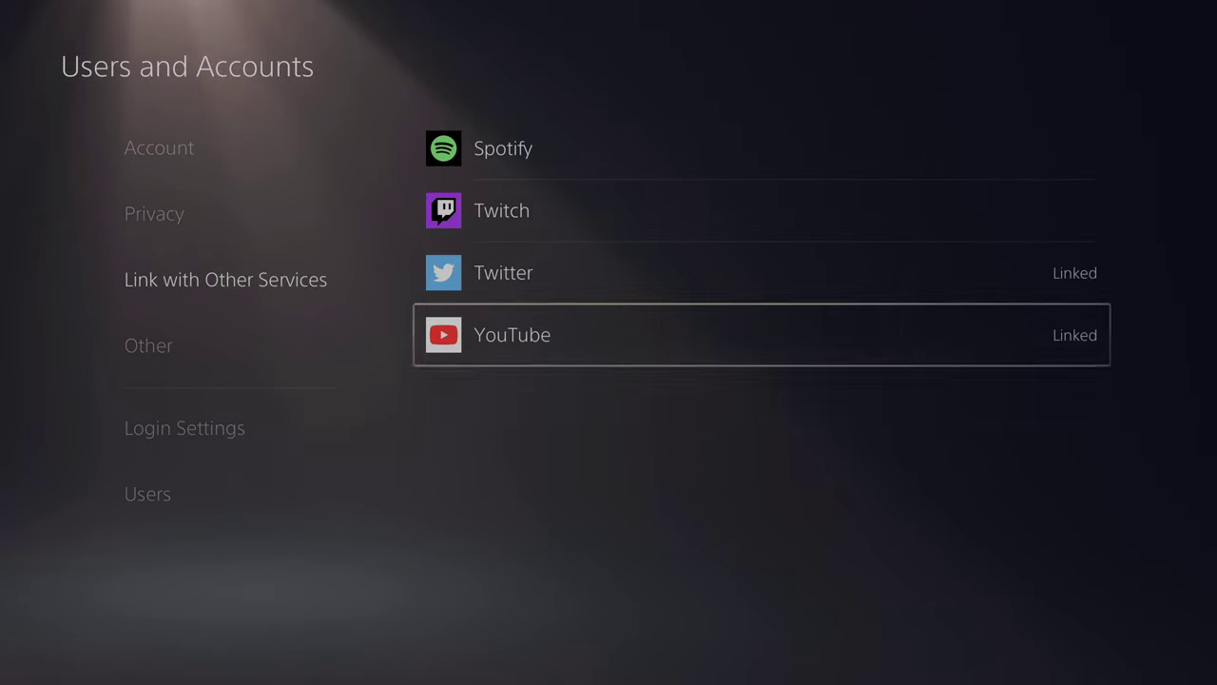
pyautogui.press('Up')
pyautogui.press('Left')
pyautogui.press('Right')
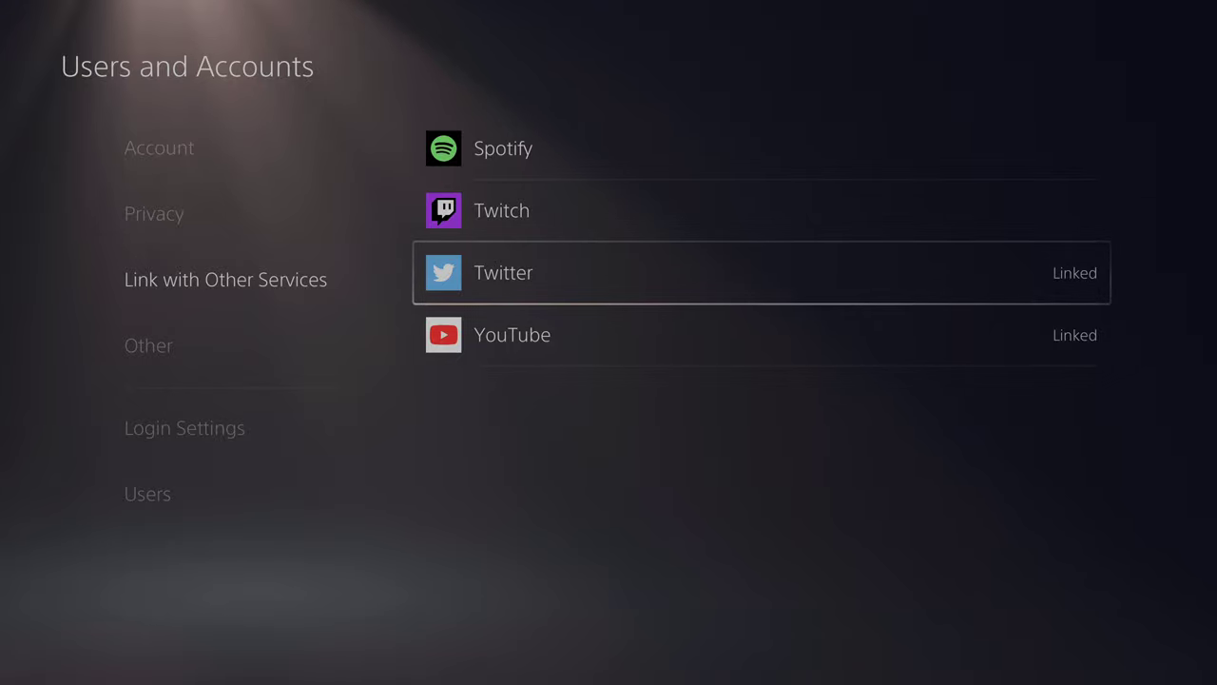
pyautogui.press('Left')
# Step: Turn on Log In to PS5 Automatically under Other > Login Settings
pyautogui.press('Down')
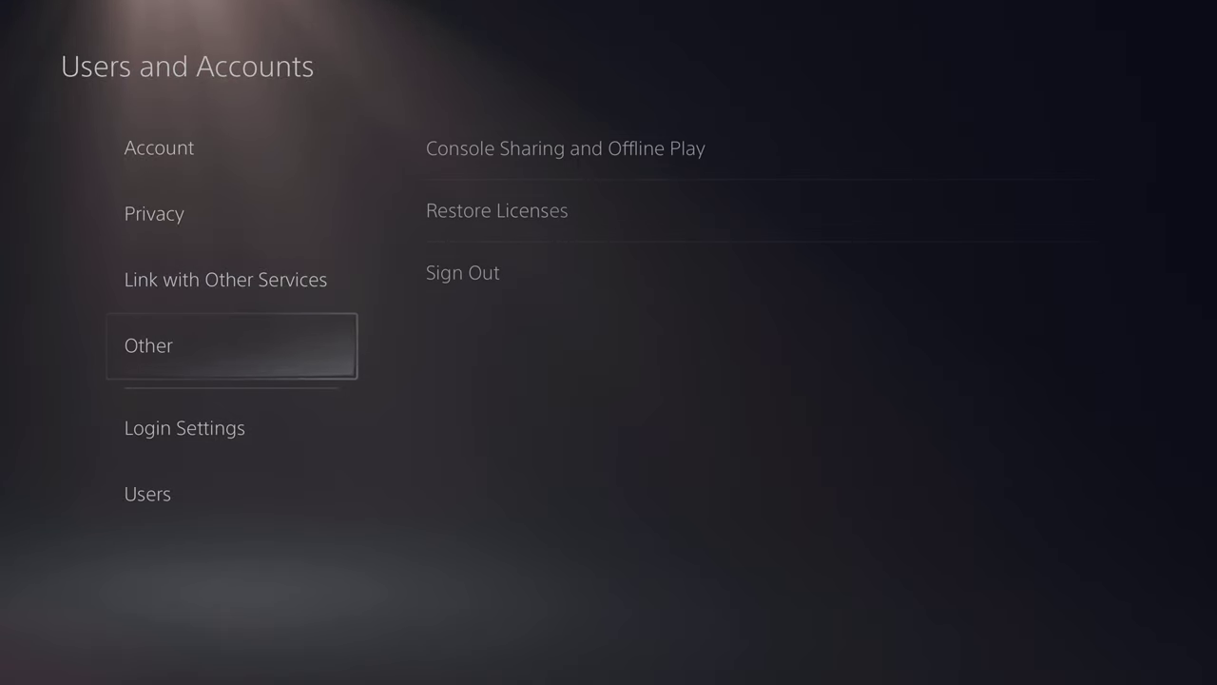
pyautogui.press('Down')
pyautogui.press('Up')
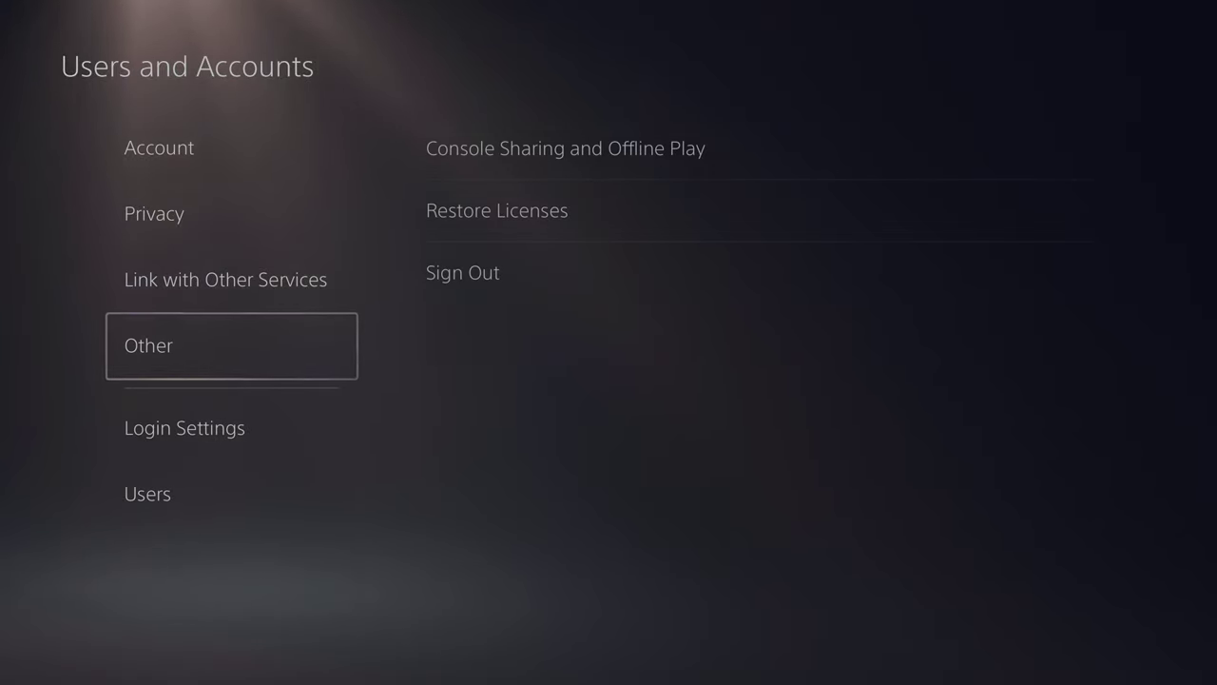
pyautogui.press('Down')
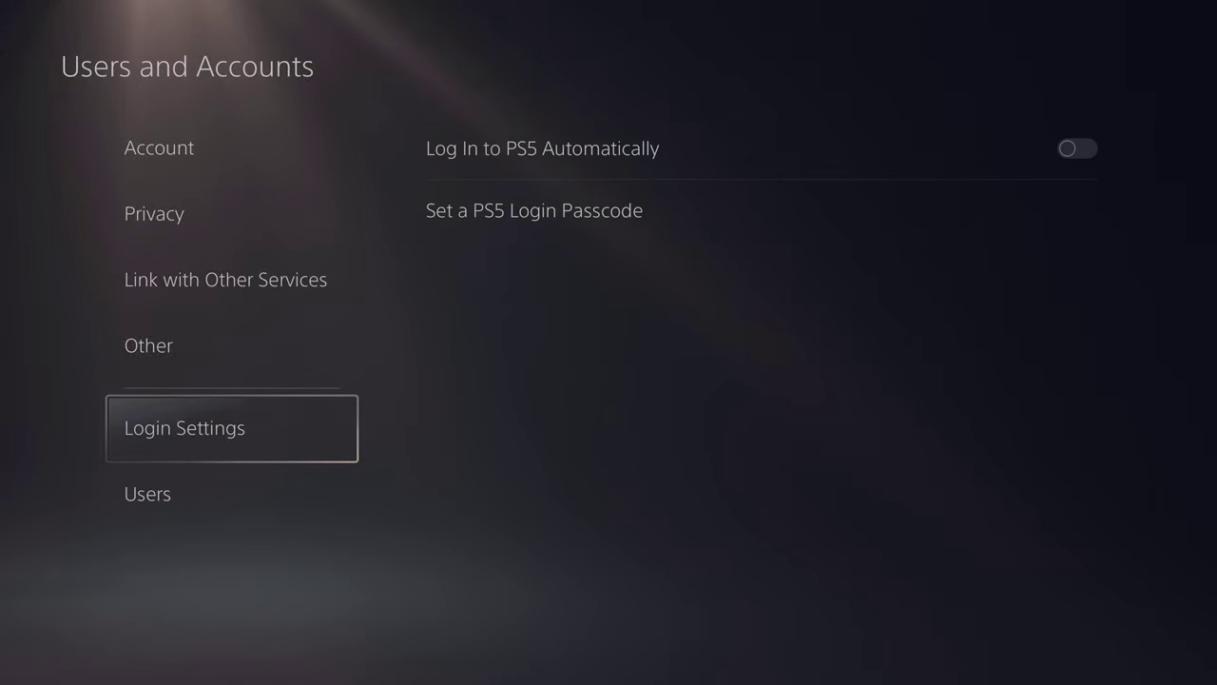
pyautogui.press('Return')
pyautogui.press('Return')
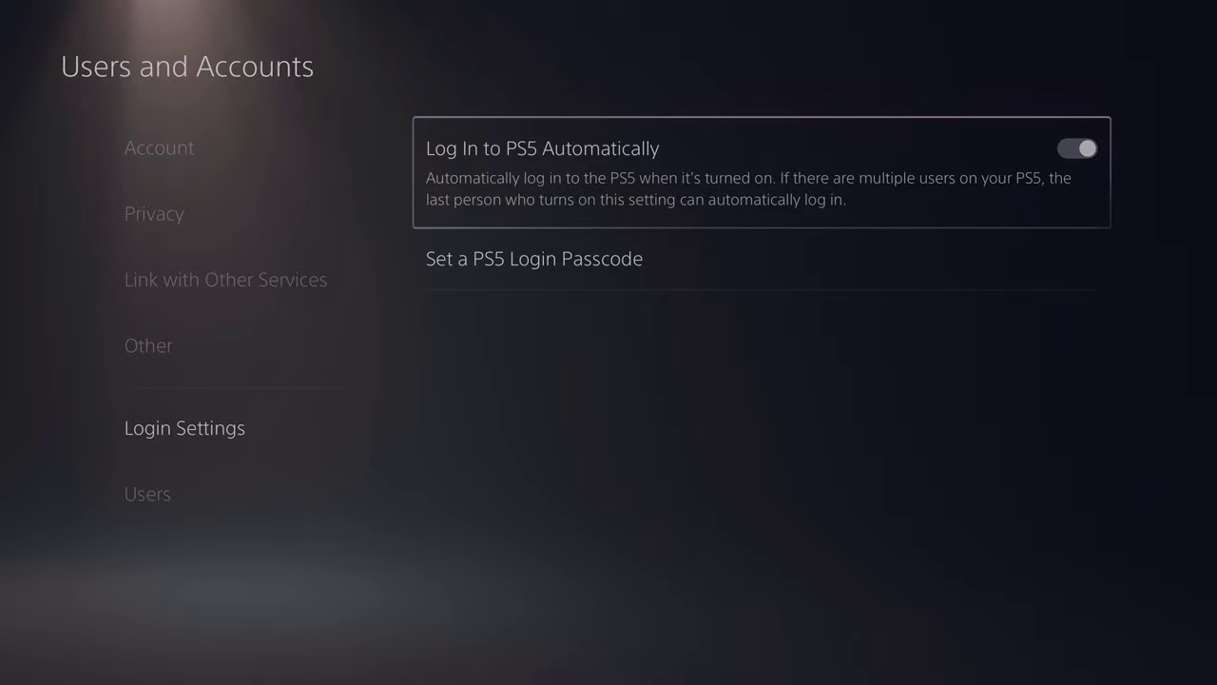
pyautogui.press('Down')
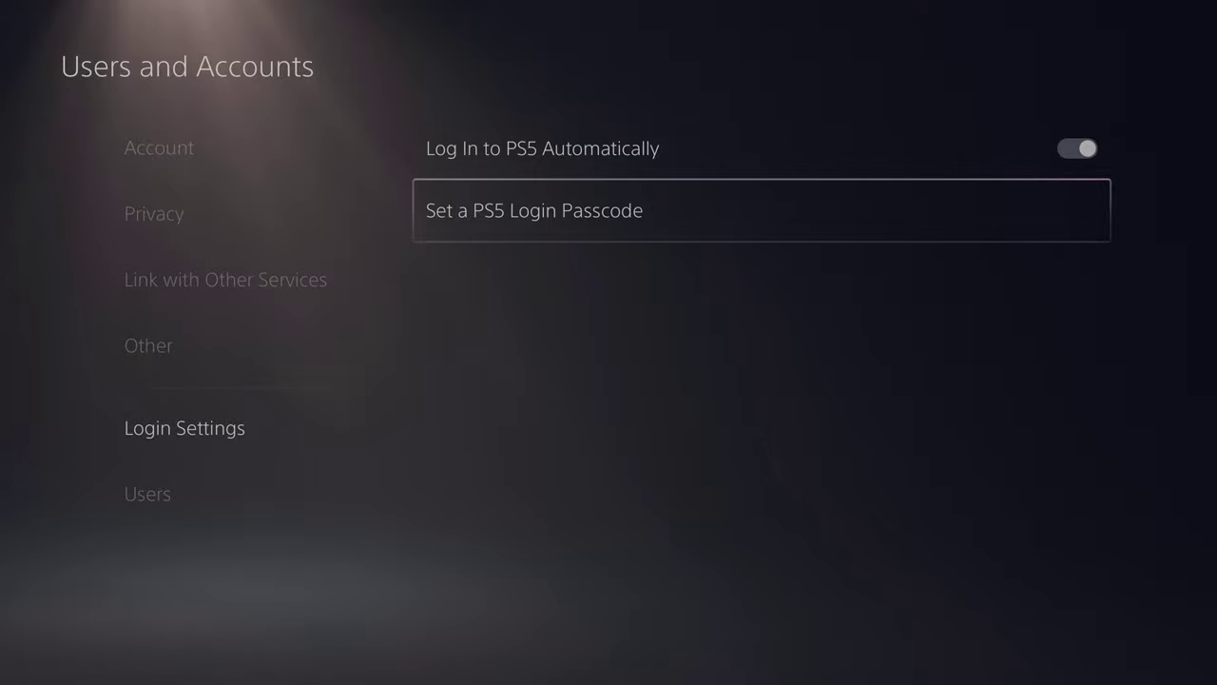
# Step: View the Users list, then go to Family and Parental Controls
pyautogui.press('Left')
pyautogui.press('Down')
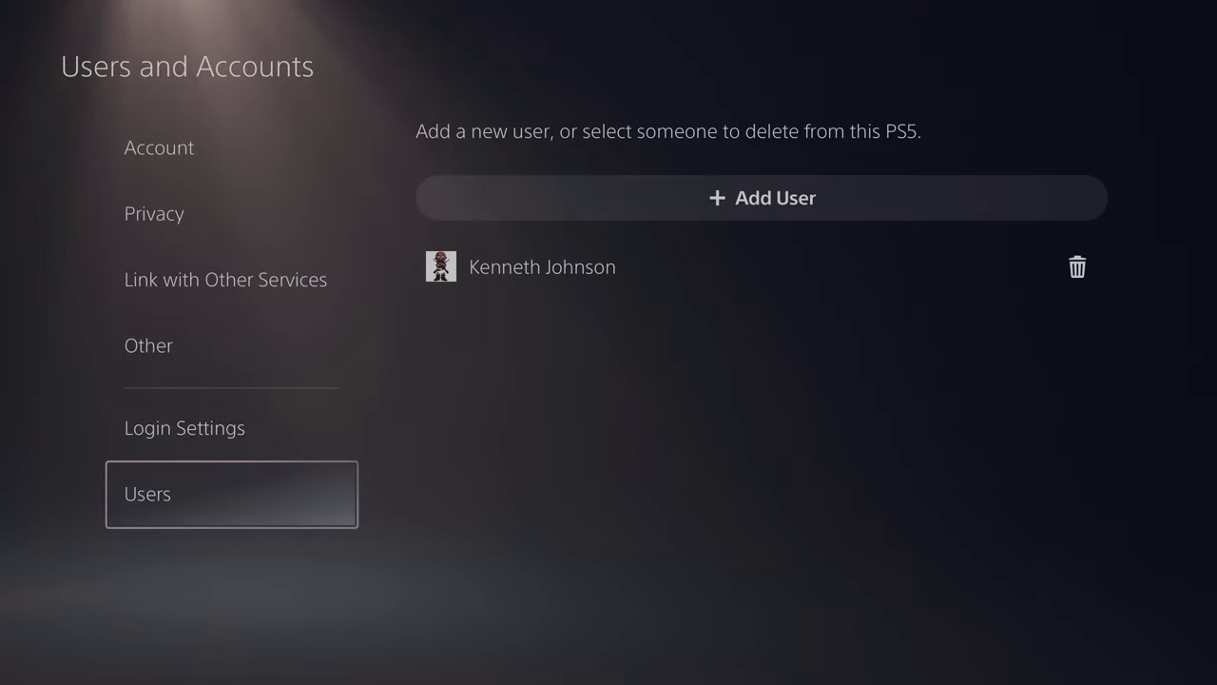
pyautogui.press('Escape')
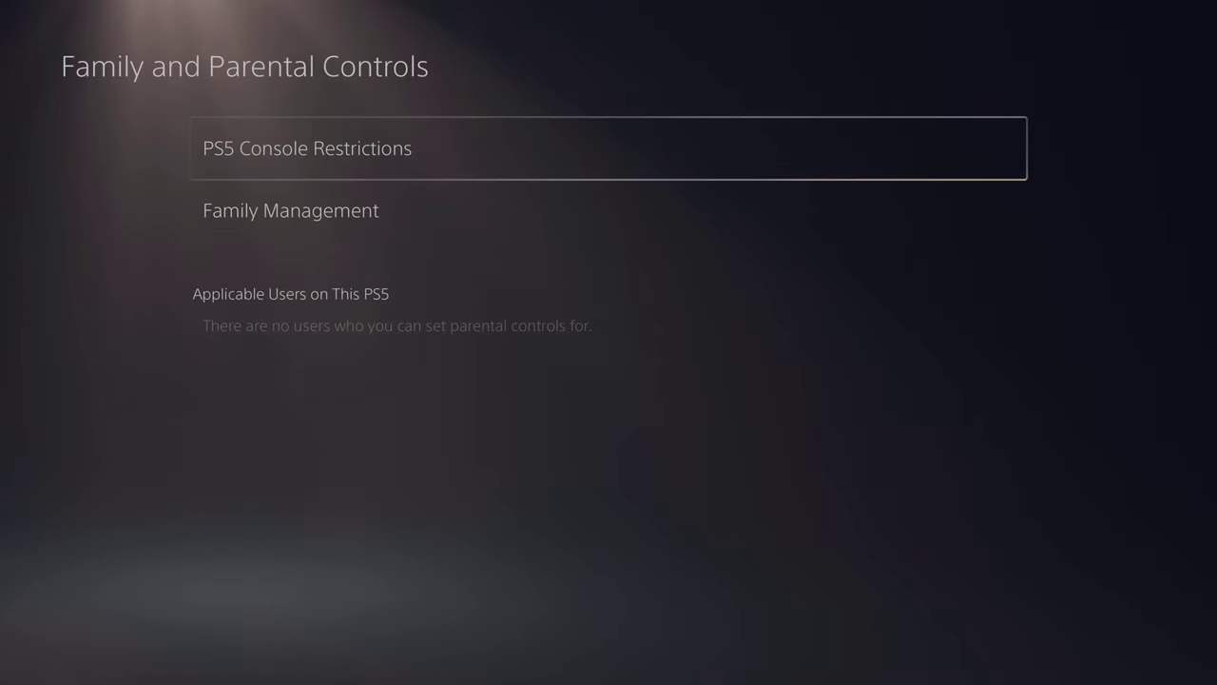
# Step: Open System settings, look over System Software, then show HDMI (Device Link on, HDCP off)
pyautogui.press('Down')
pyautogui.press('Escape')
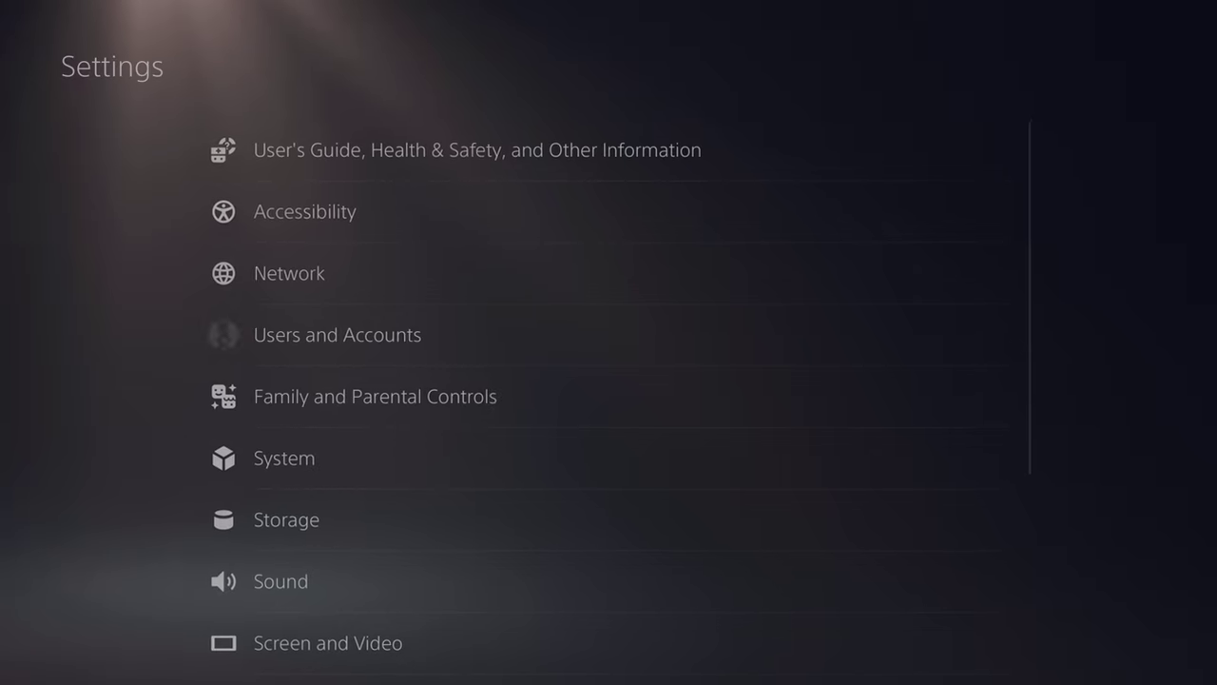
pyautogui.press('Down')
pyautogui.press('Return')
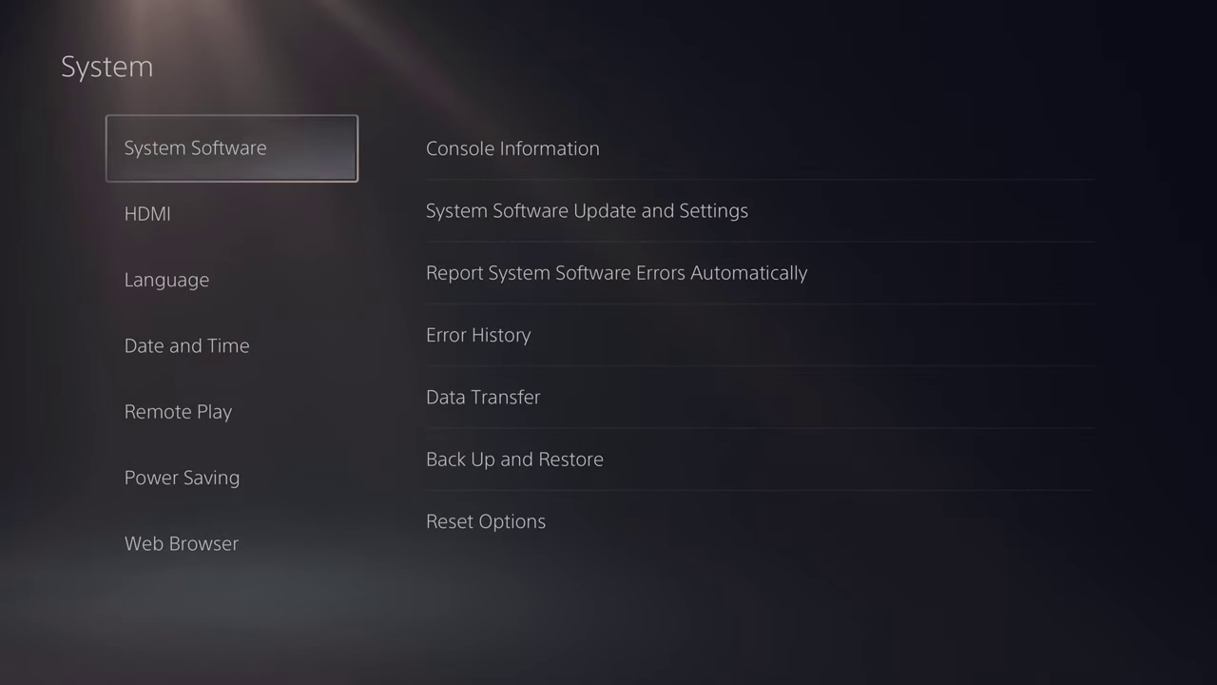
pyautogui.press('Right')
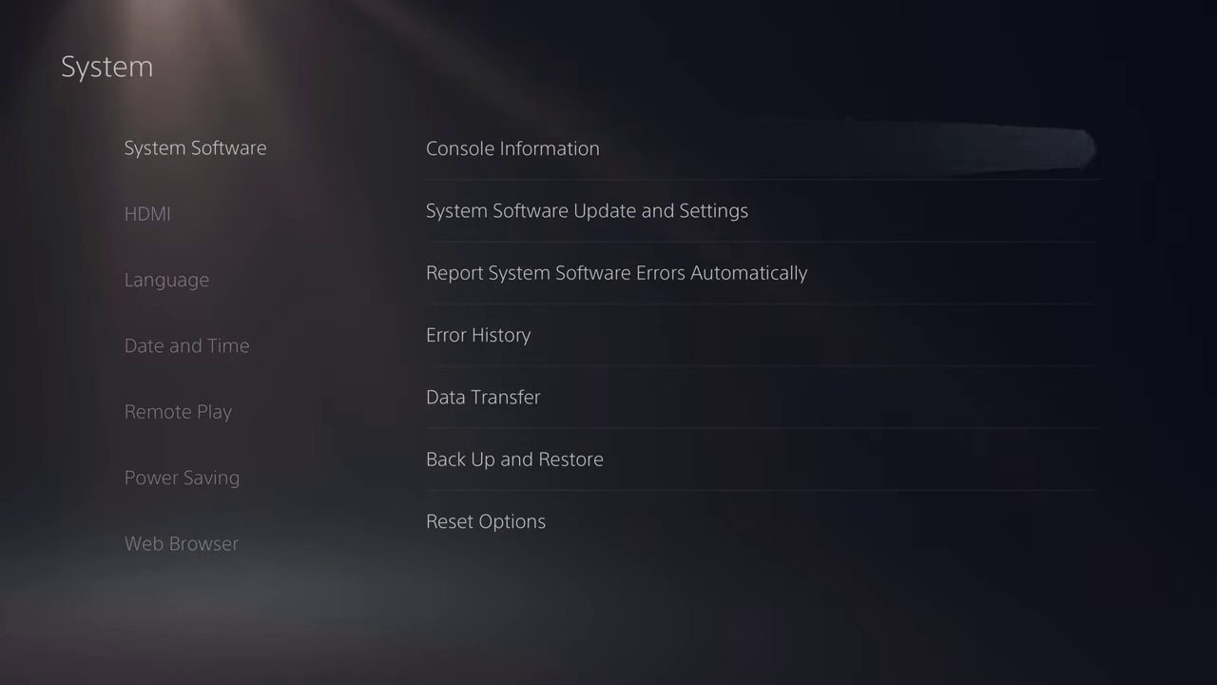
pyautogui.press('Down')
pyautogui.press('Down')
pyautogui.press('Down')
pyautogui.press('Down')
pyautogui.press('Down')
pyautogui.press('Down')
pyautogui.press('Up')
pyautogui.press('Up')
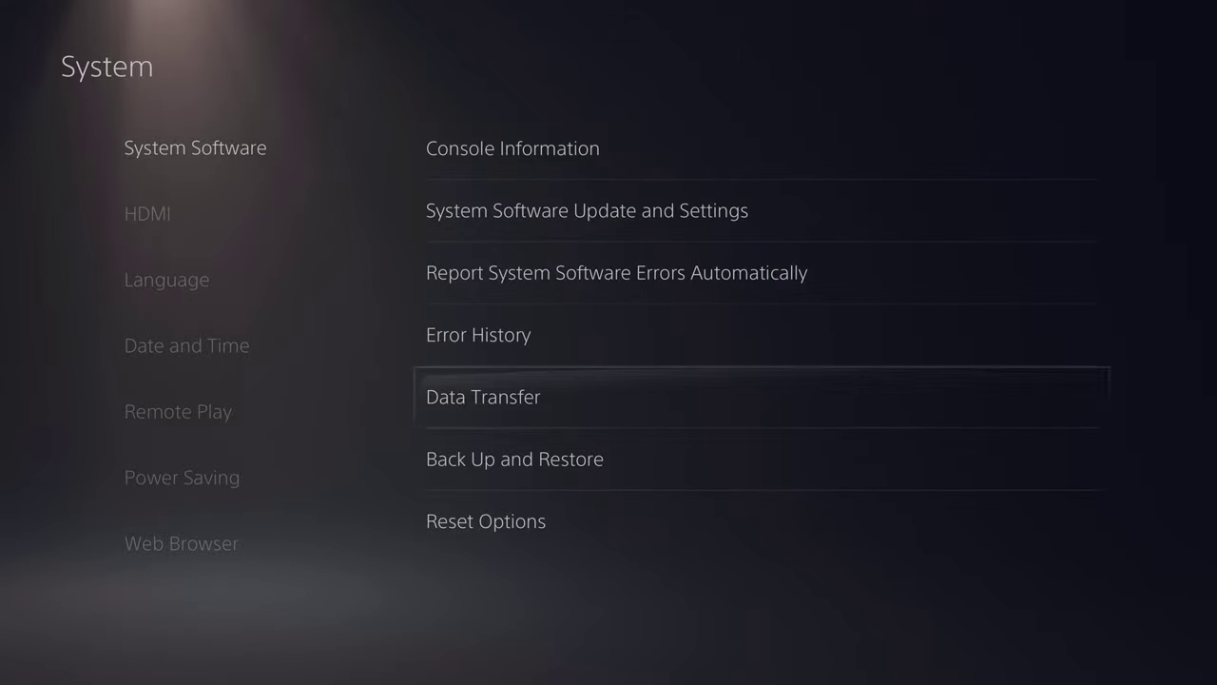
pyautogui.press('Up')
pyautogui.press('Up')
pyautogui.press('Left')
pyautogui.press('Down')
pyautogui.press('Right')
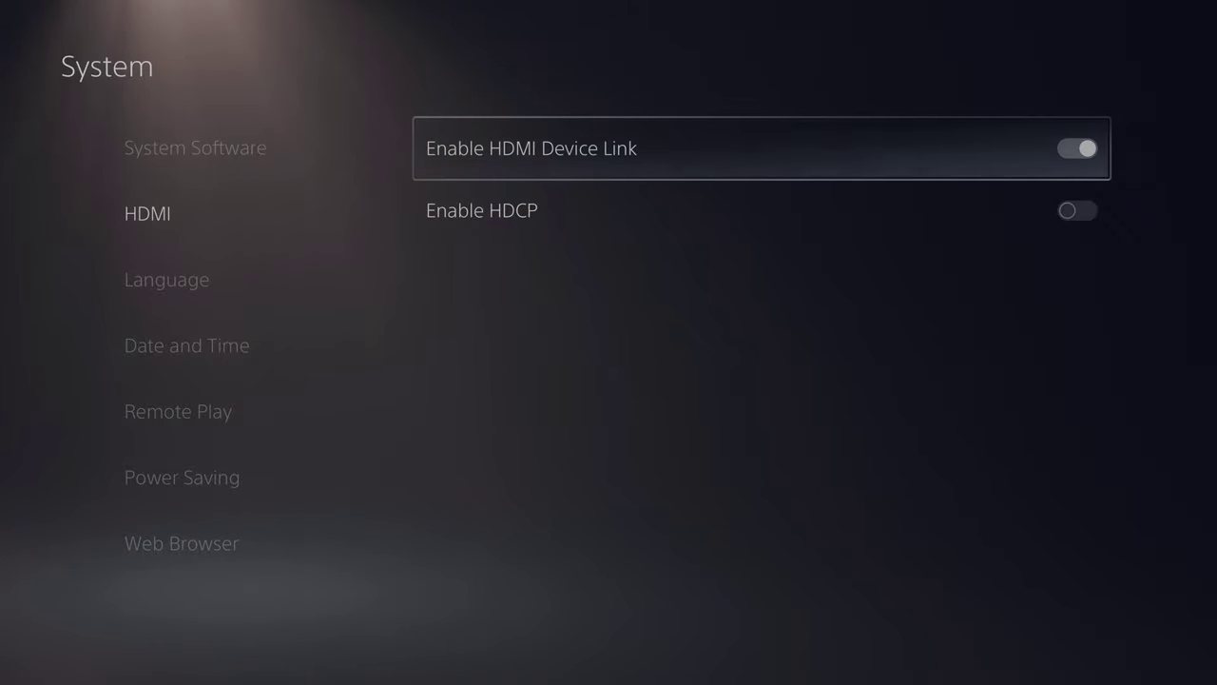
# Step: Read Enable HDMI Device Link and Enable HDCP unchanged, then show Language (English (United States))
pyautogui.press('Down')
pyautogui.press('Up')
pyautogui.press('Down')
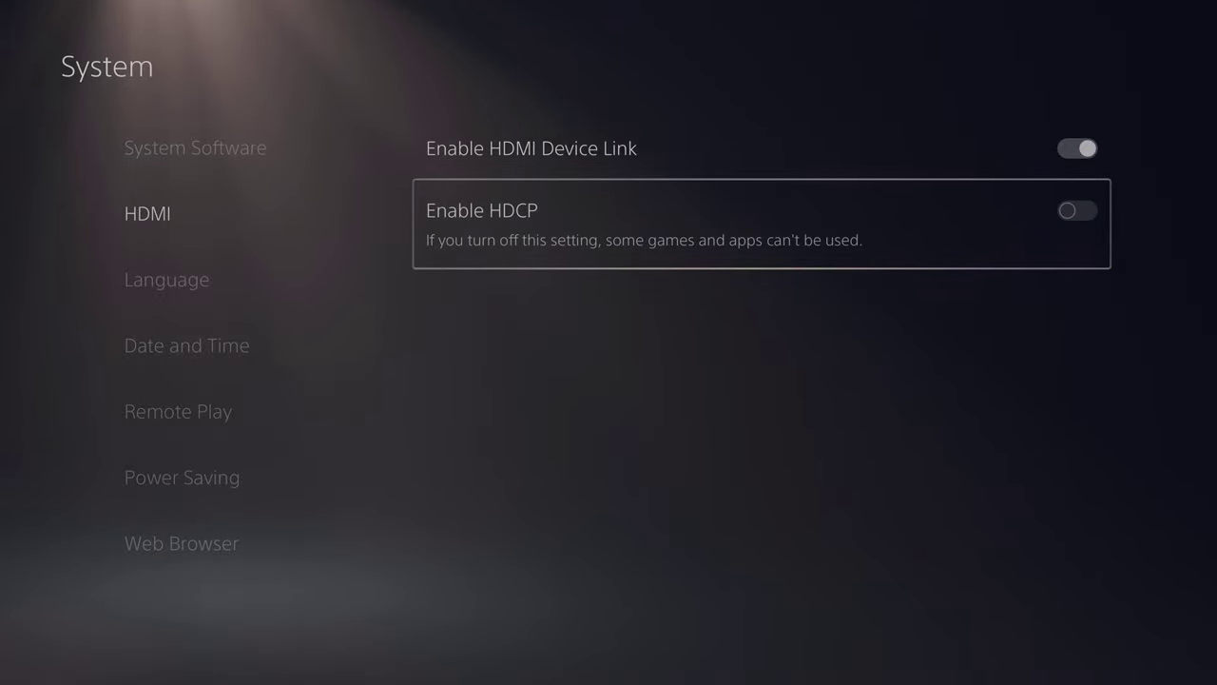
pyautogui.press('Up')
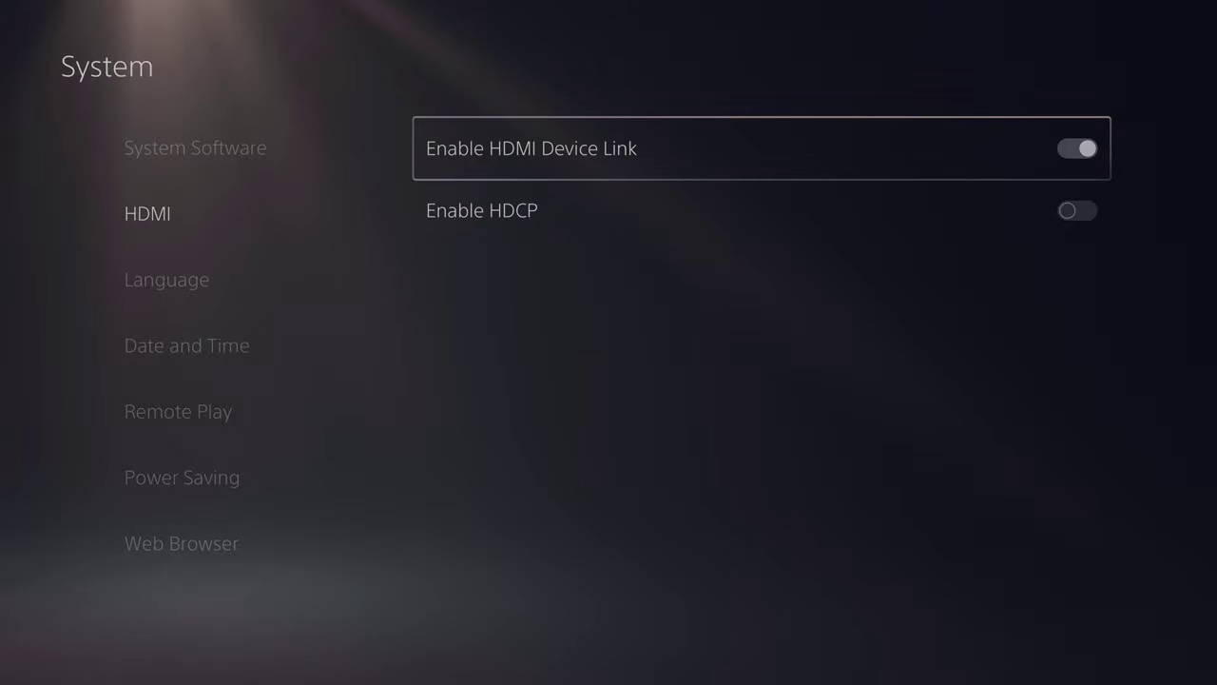
pyautogui.press('Down')
pyautogui.press('Up')
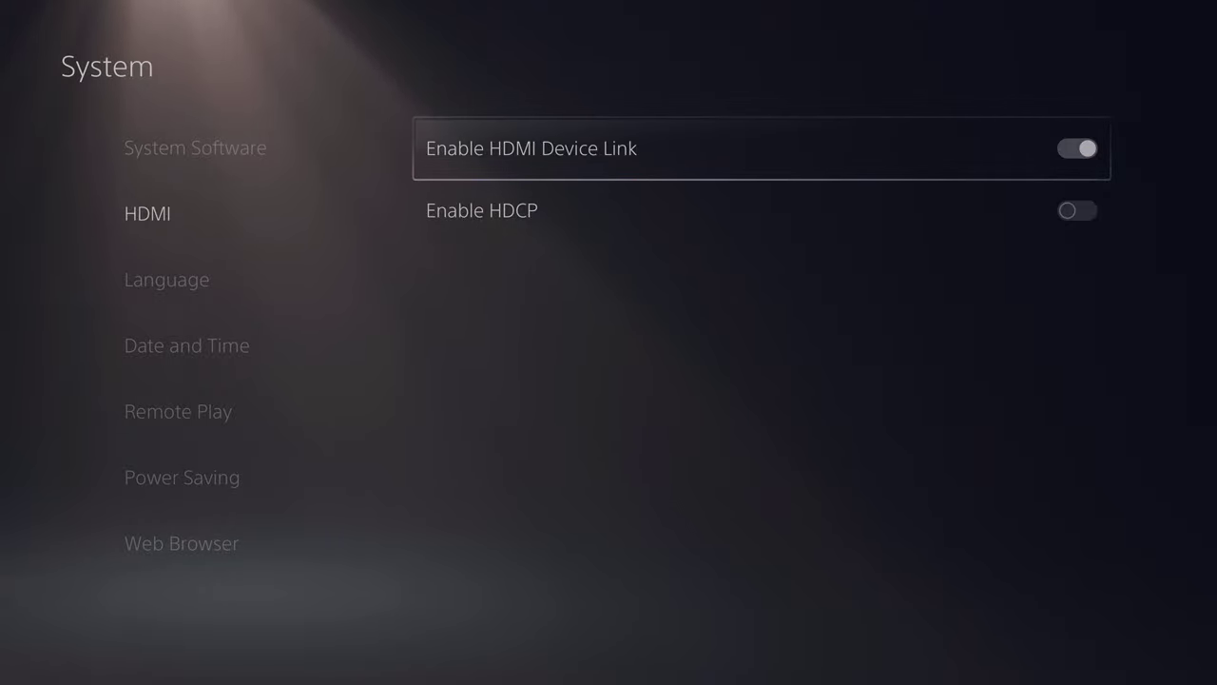
pyautogui.press('Down')
pyautogui.press('Up')
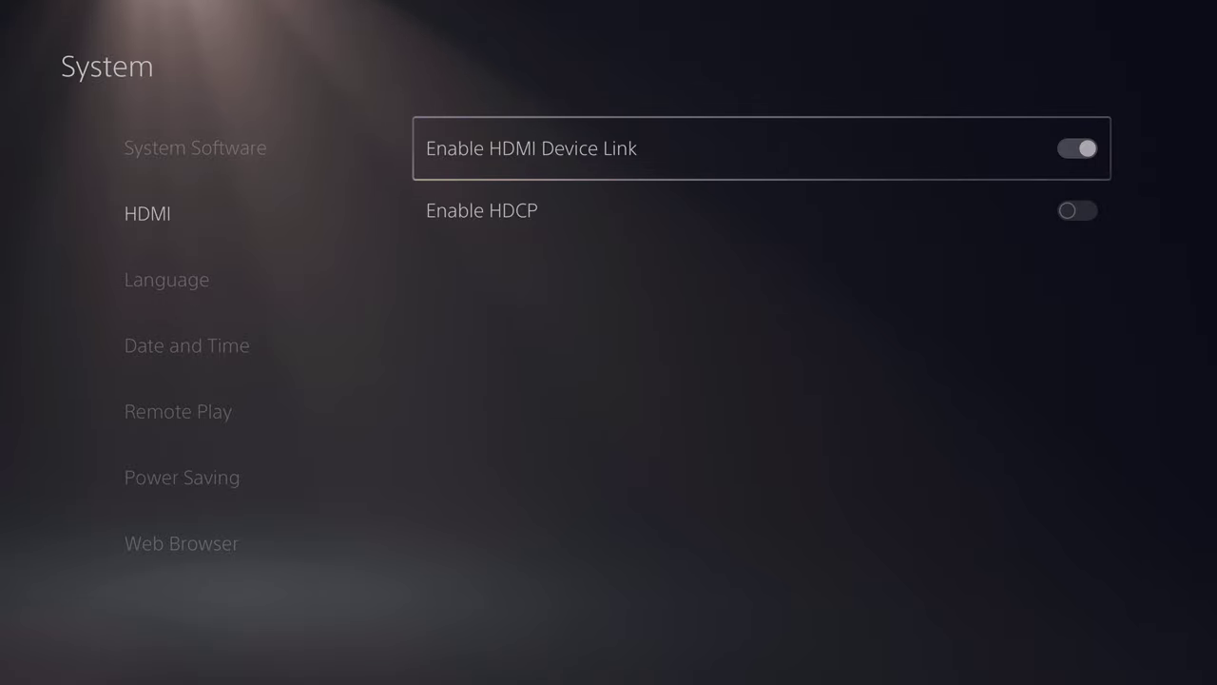
pyautogui.press('Left')
pyautogui.press('Down')
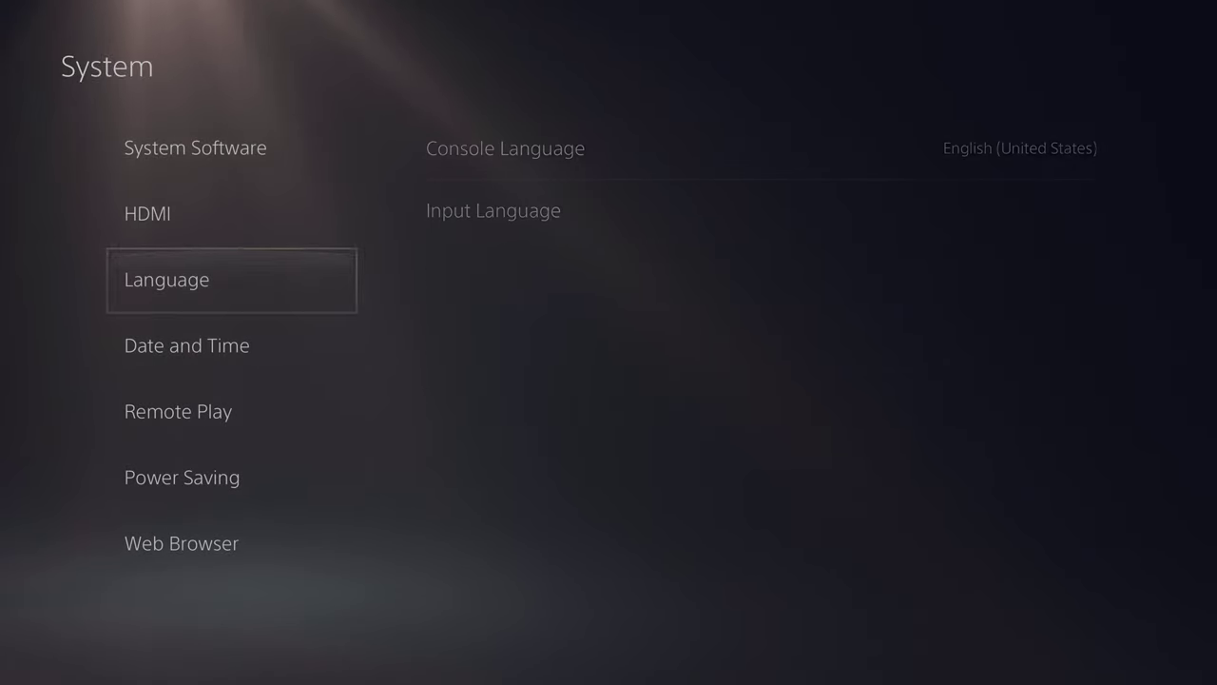
# Step: In Power Saving, set Time Until Controllers Turn Off to After 30 Minutes
pyautogui.press('Down')
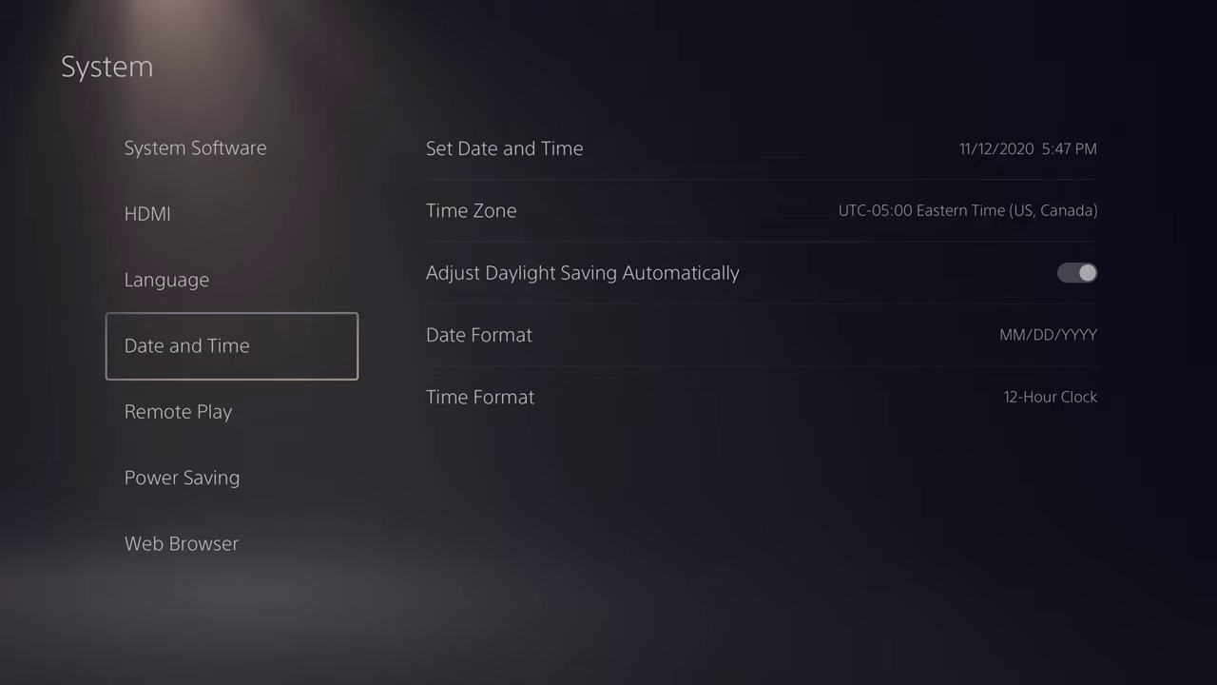
pyautogui.press('Down')
pyautogui.press('Down')
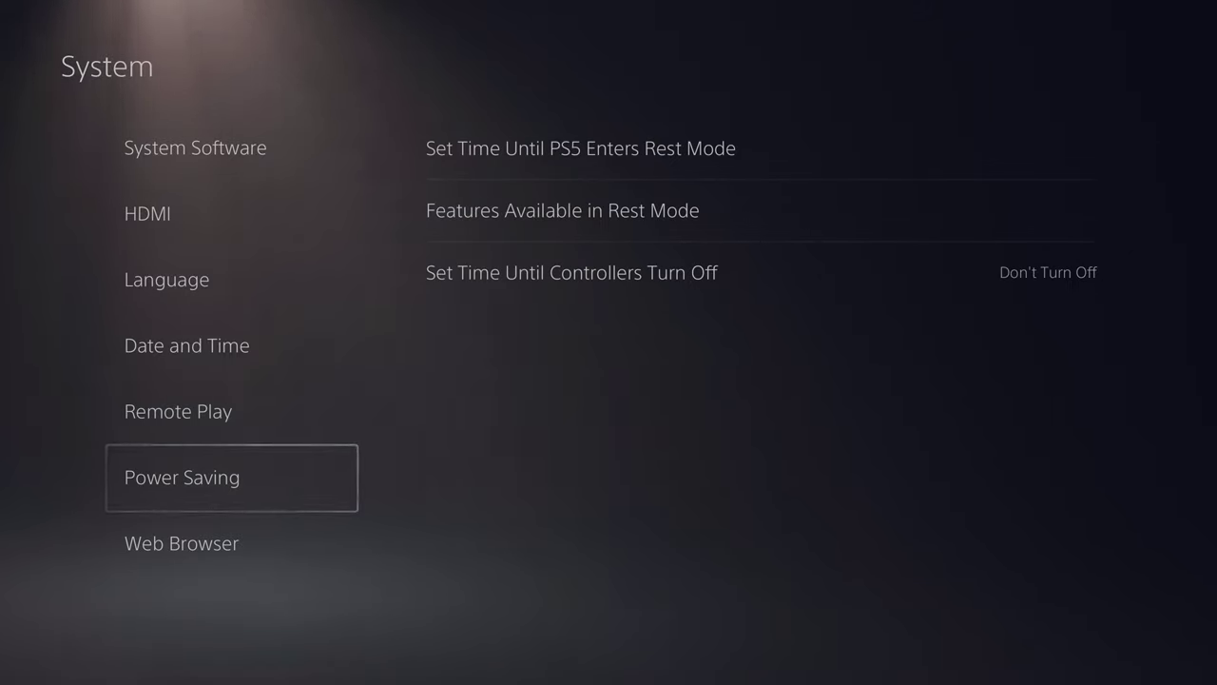
pyautogui.press('Right')
pyautogui.press('Down')
pyautogui.press('Down')
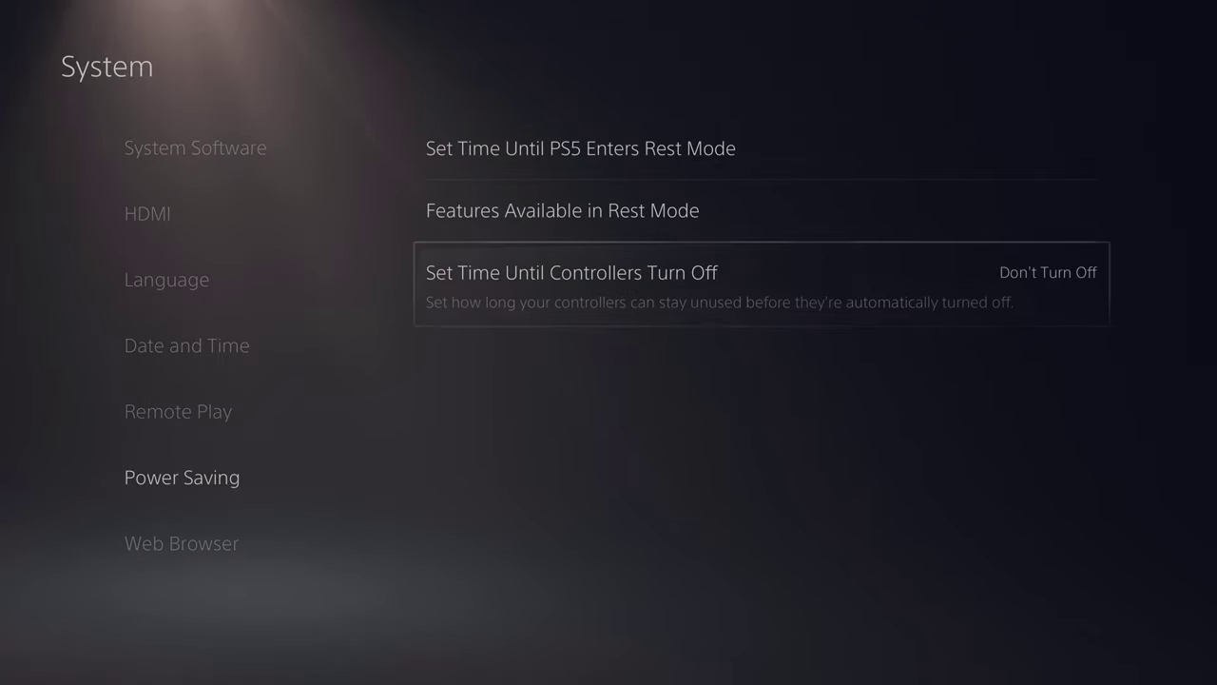
pyautogui.press('Return')
pyautogui.press('Up')
pyautogui.press('Up')
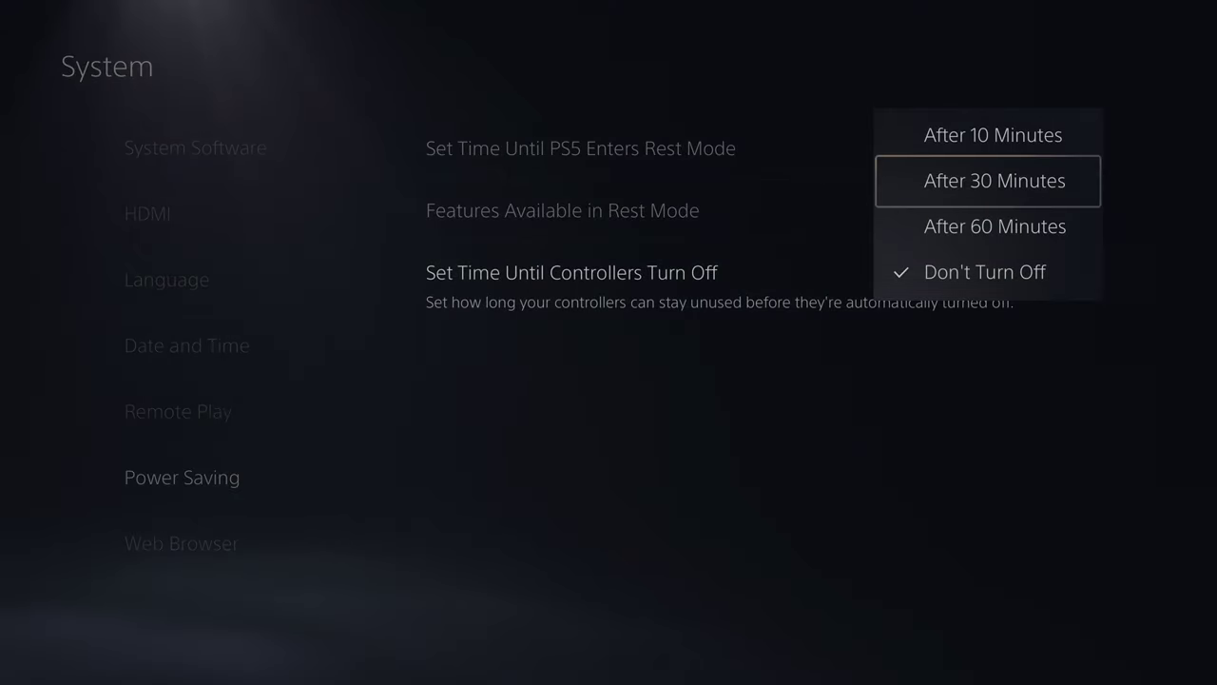
pyautogui.press('Return')
pyautogui.press('Up')
pyautogui.press('Up')
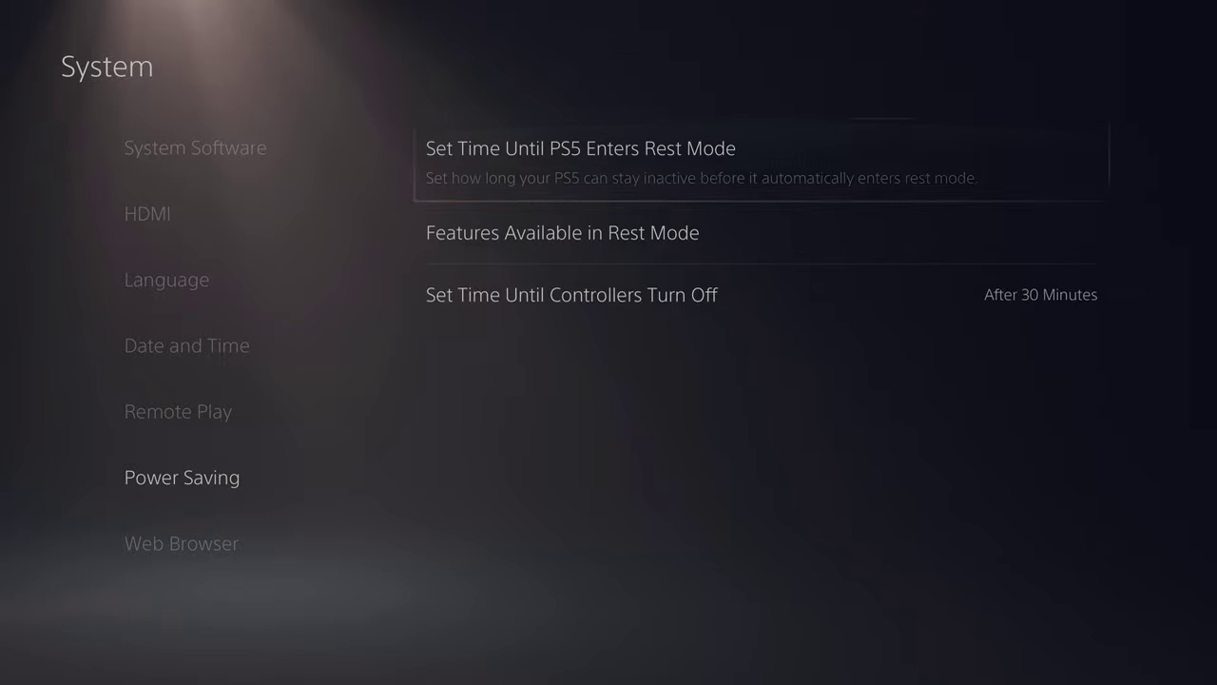
# Step: Check the games rest mode timer, leave it at 1 hour, and show Web Browser settings
pyautogui.press('Return')
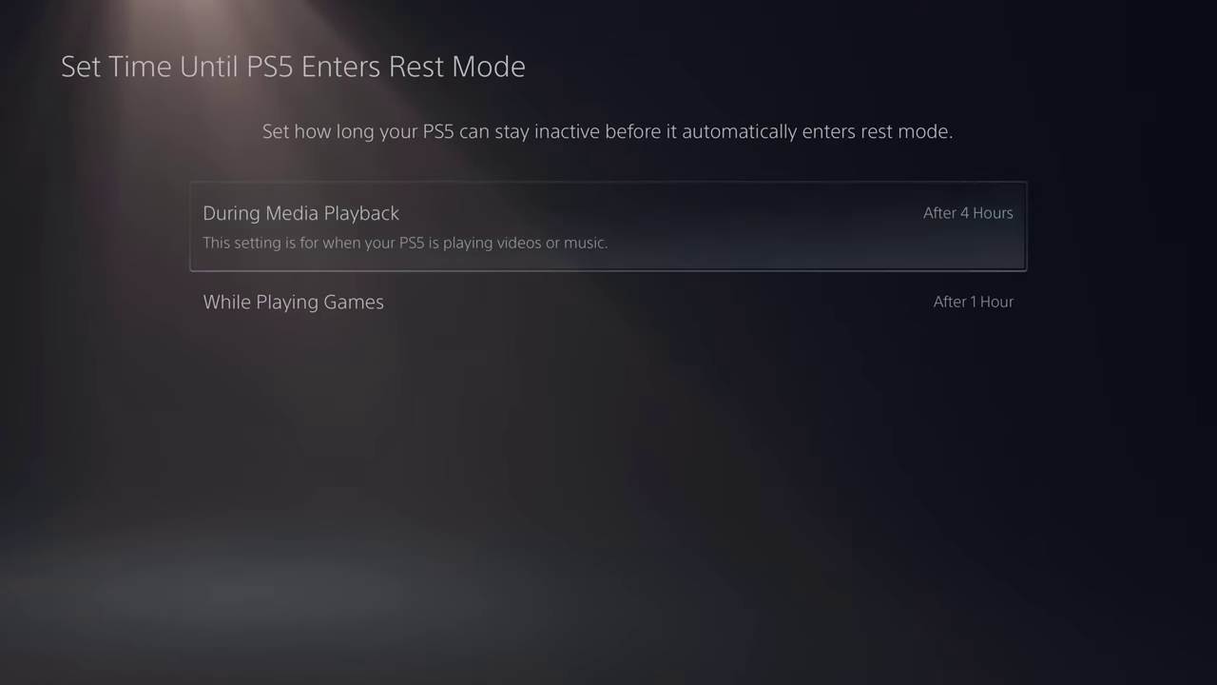
pyautogui.press('Down')
pyautogui.press('Up')
pyautogui.press('Down')
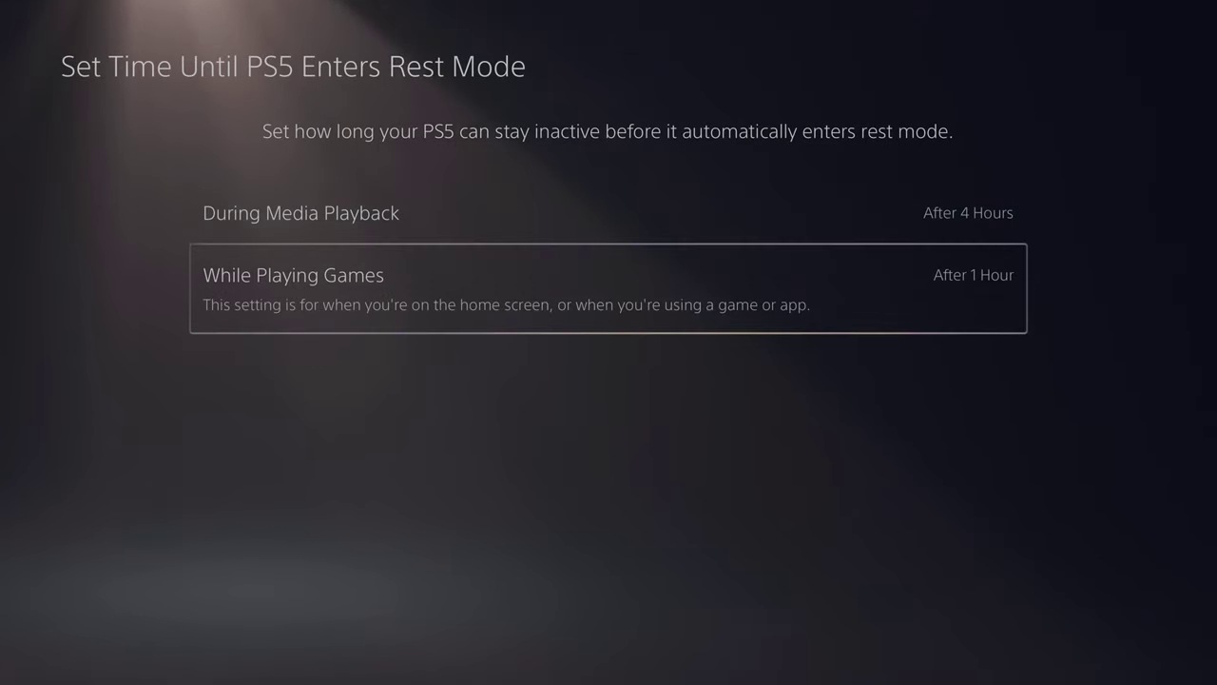
pyautogui.press('Return')
pyautogui.press('Return')
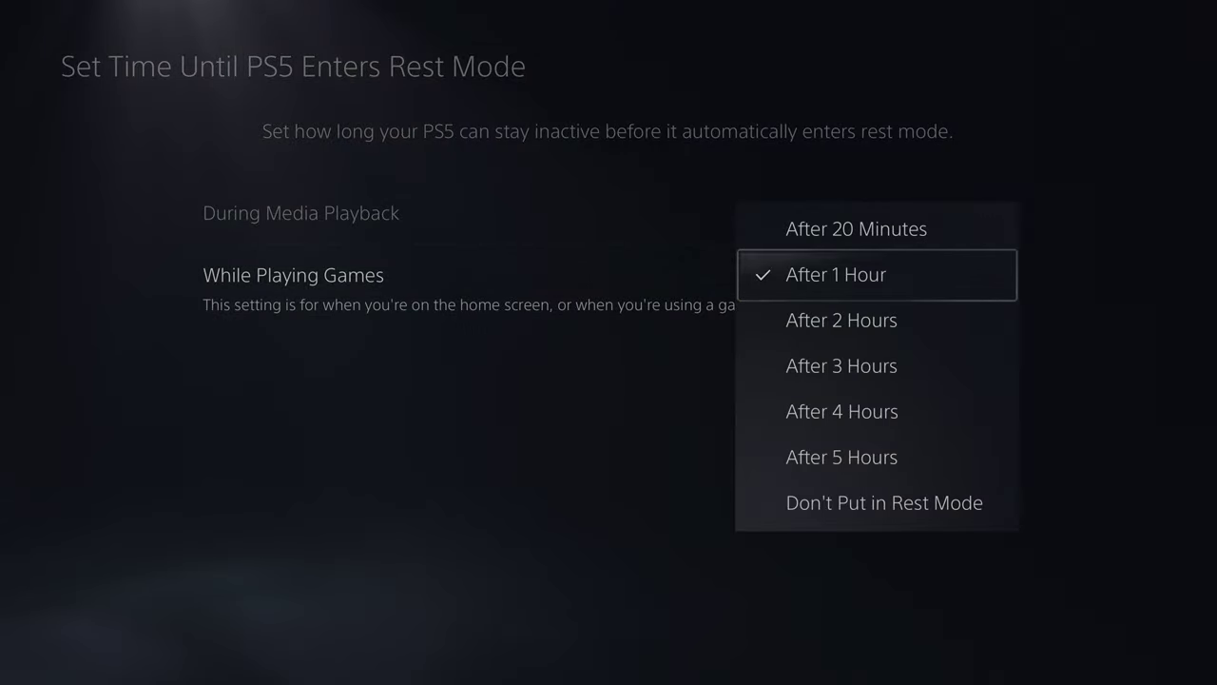
pyautogui.press('Escape')
pyautogui.press('Down')
pyautogui.press('Left')
pyautogui.press('Down')
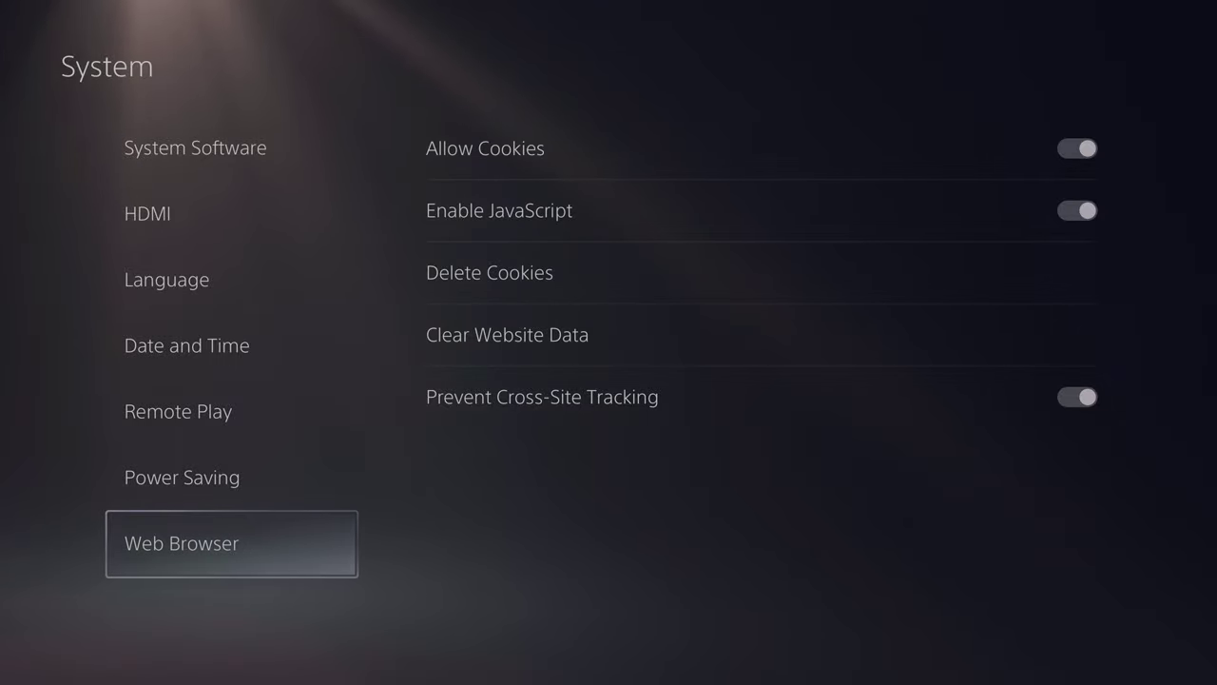
# Step: Return to the main Settings list and reopen the System page
pyautogui.press('Escape')
pyautogui.press('Down')
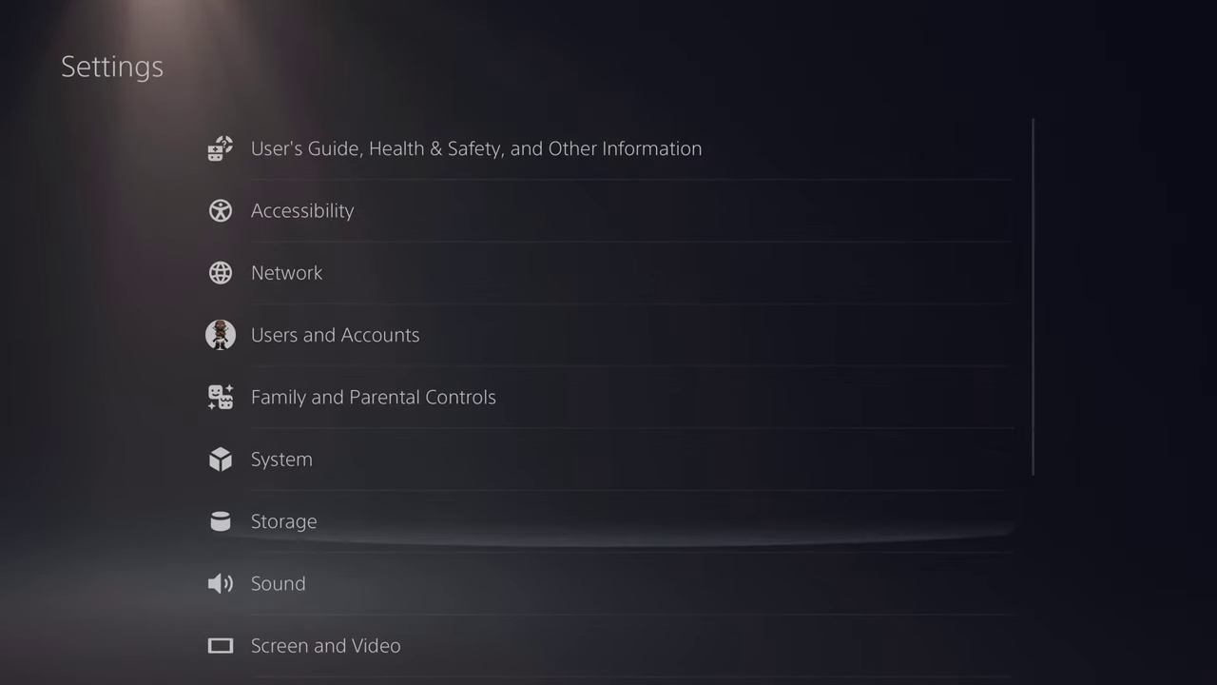
pyautogui.press('Up')
pyautogui.press('Down')
pyautogui.press('Up')
pyautogui.press('Down')
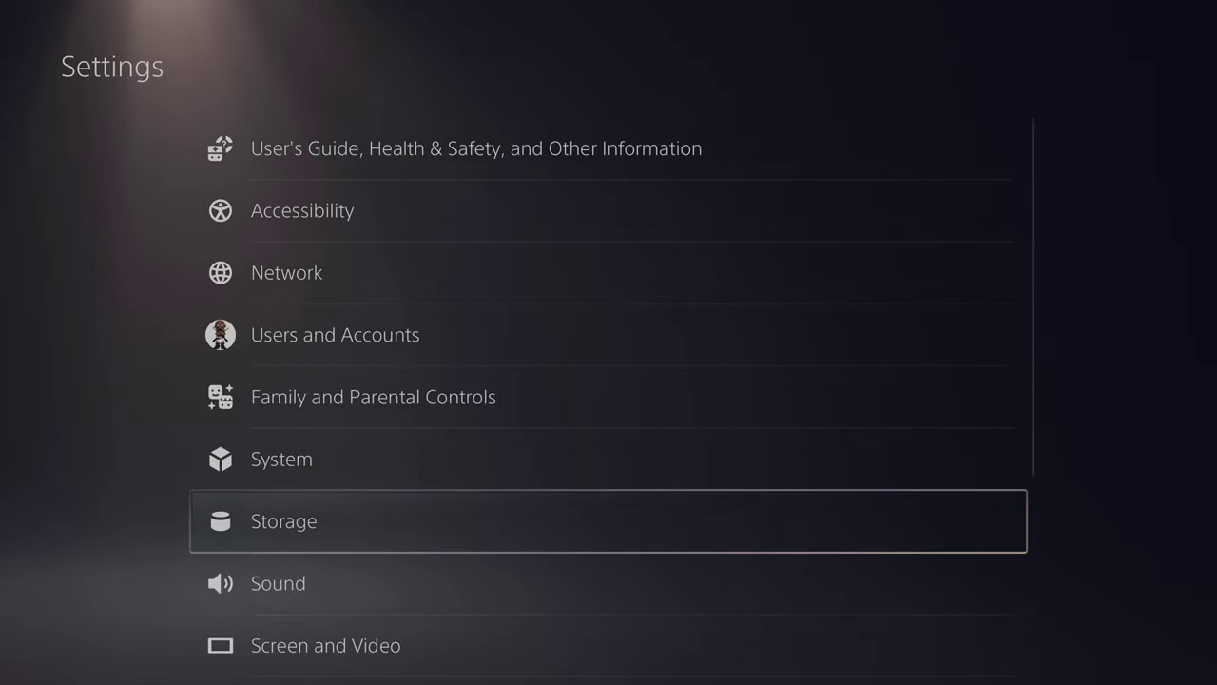
pyautogui.press('Up')
pyautogui.press('Down')
pyautogui.press('Up')
pyautogui.press('Return')
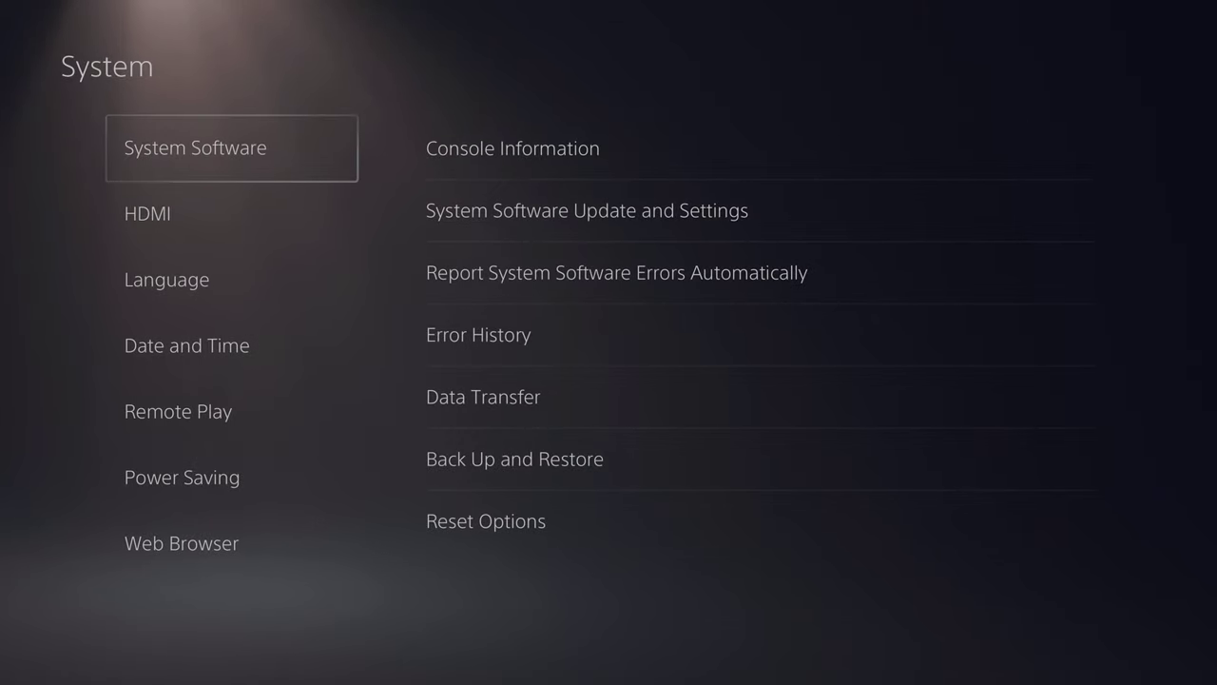
# Step: Review Storage usage (491.3 GB free of 667.2 GB) and Extended Storage, then return to Settings
pyautogui.press('Escape')
pyautogui.press('Down')
pyautogui.press('Return')
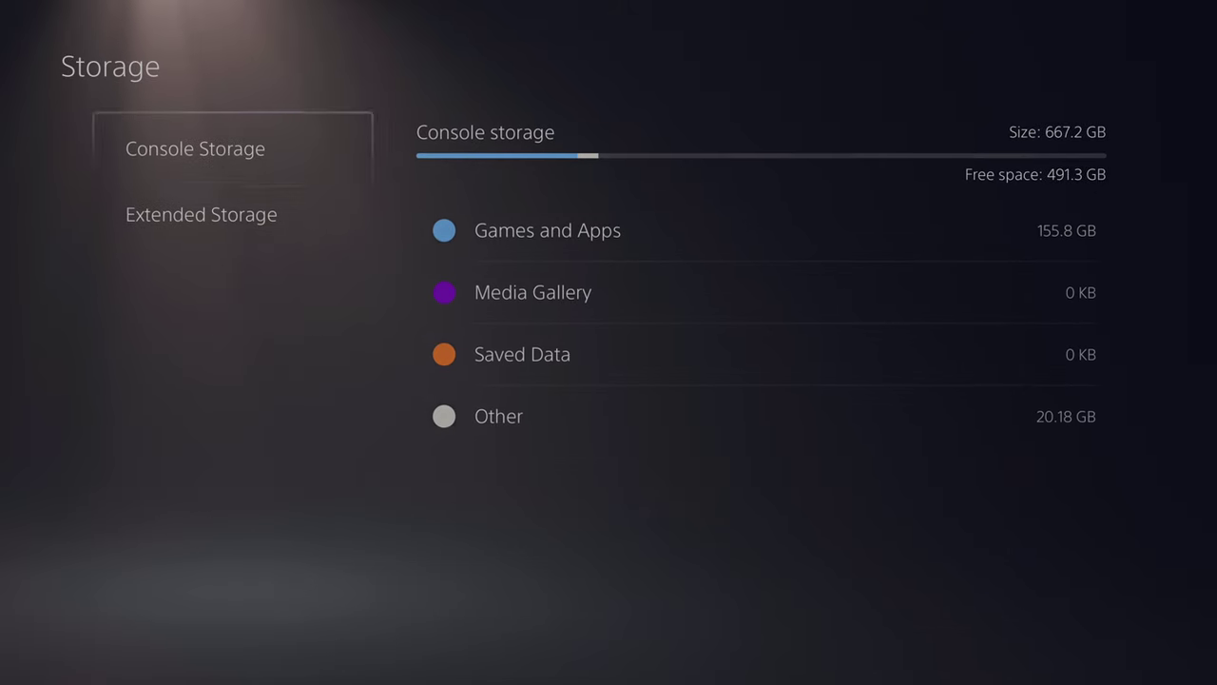
pyautogui.press('Right')
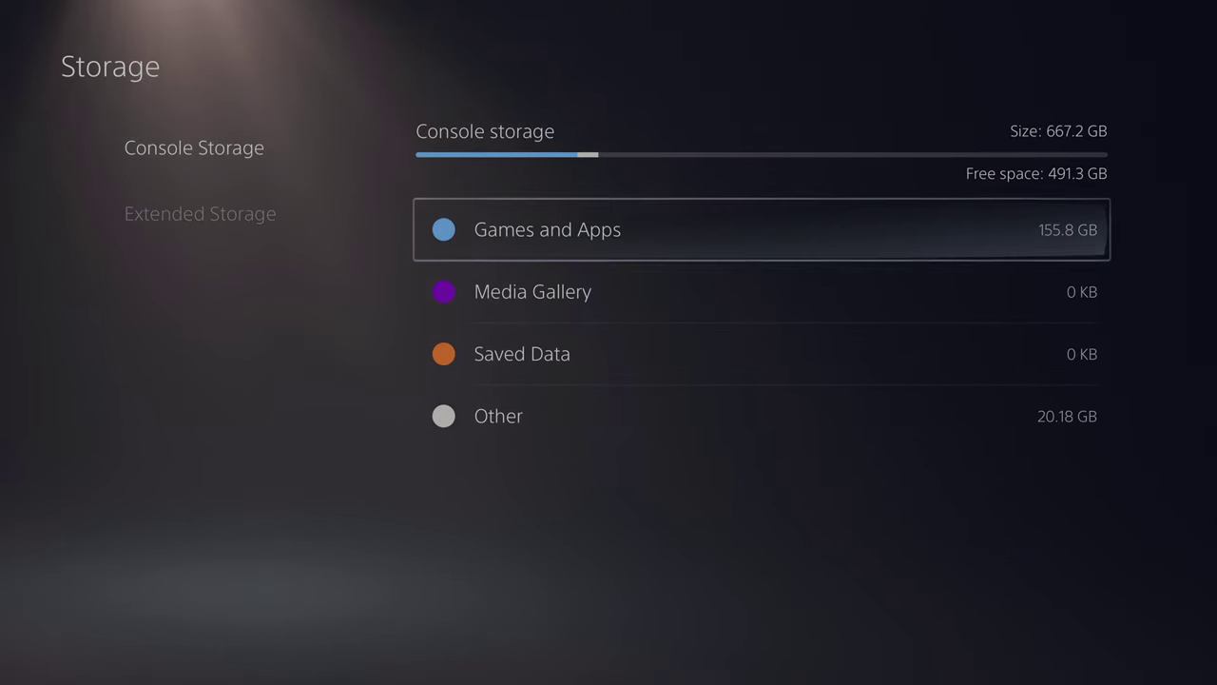
pyautogui.press('Down')
pyautogui.press('Up')
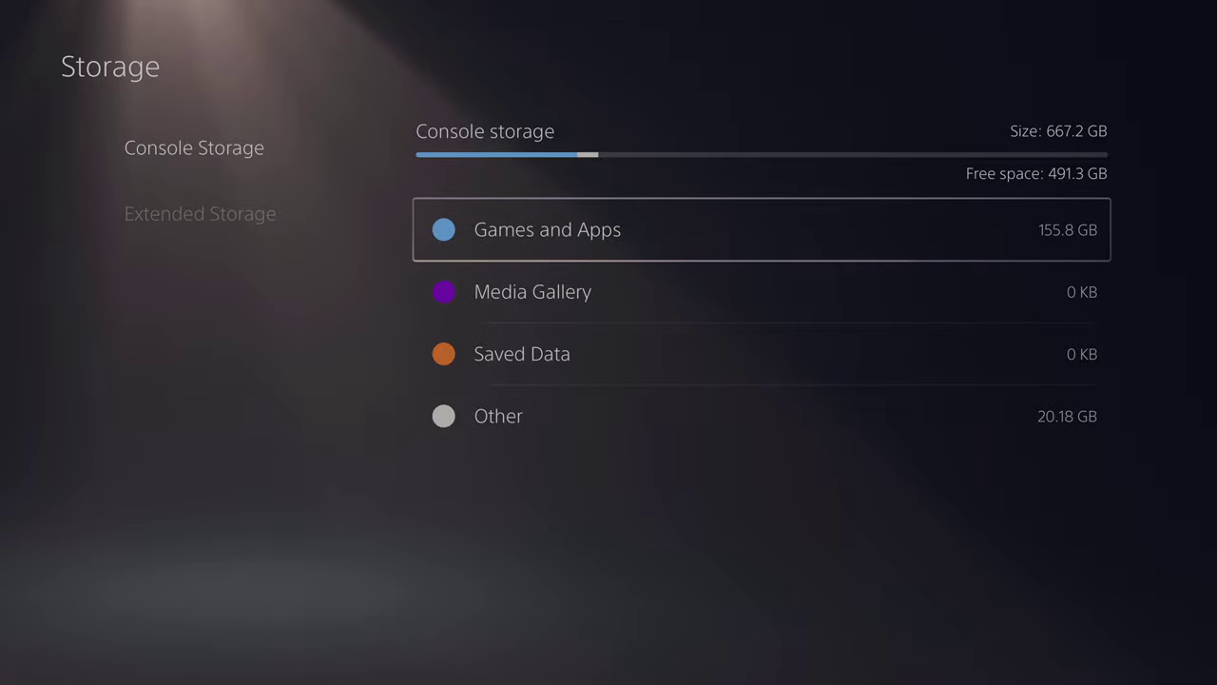
pyautogui.press('Up')
pyautogui.press('Left')
pyautogui.press('Down')
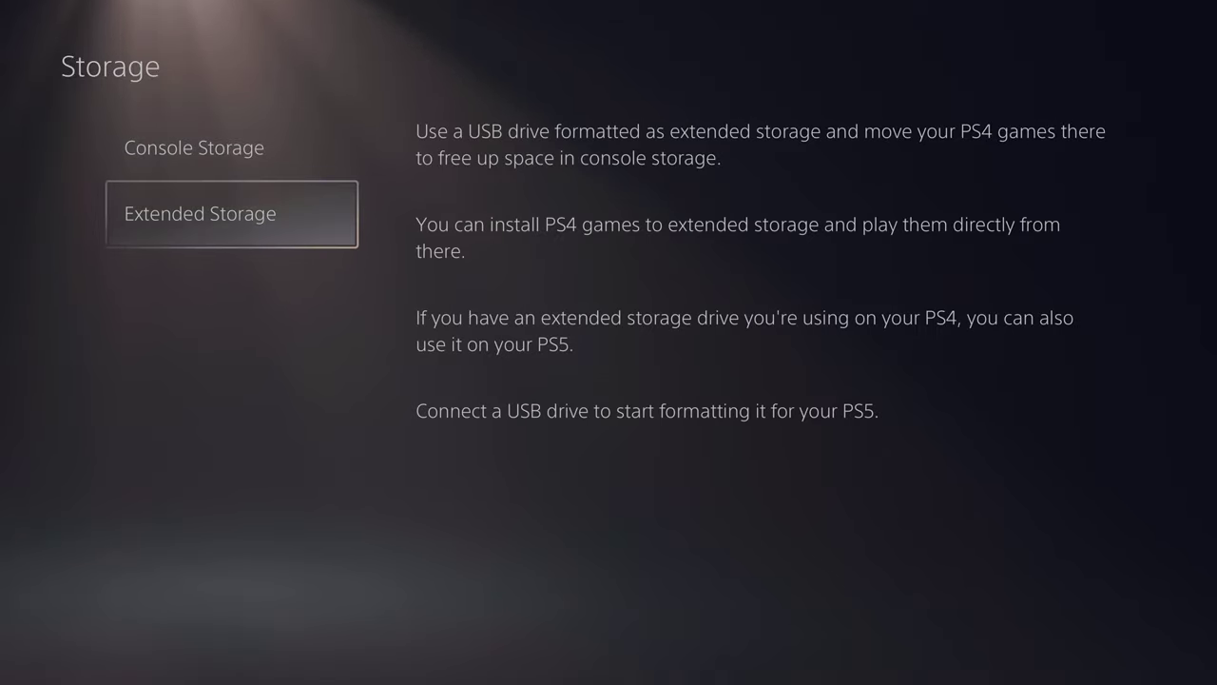
pyautogui.press('Up')
pyautogui.press('Escape')
# Step: Move through the main Settings list and open the Sound settings
pyautogui.press('Down')
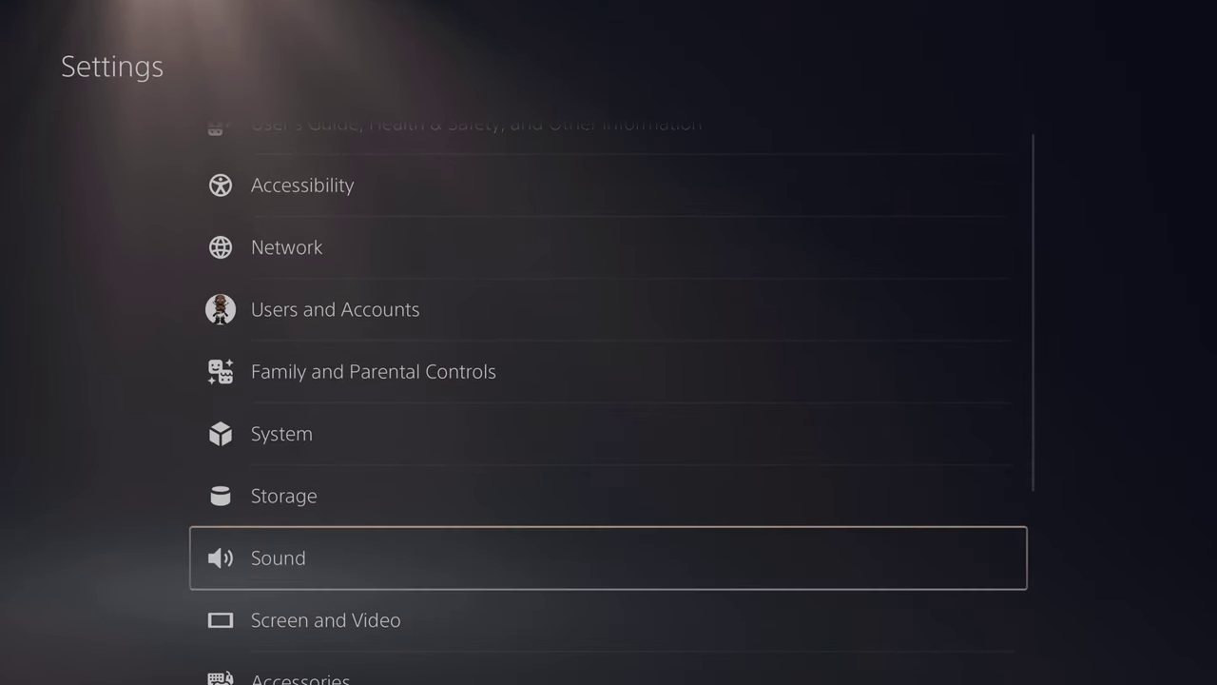
pyautogui.press('Down')
pyautogui.press('Up')
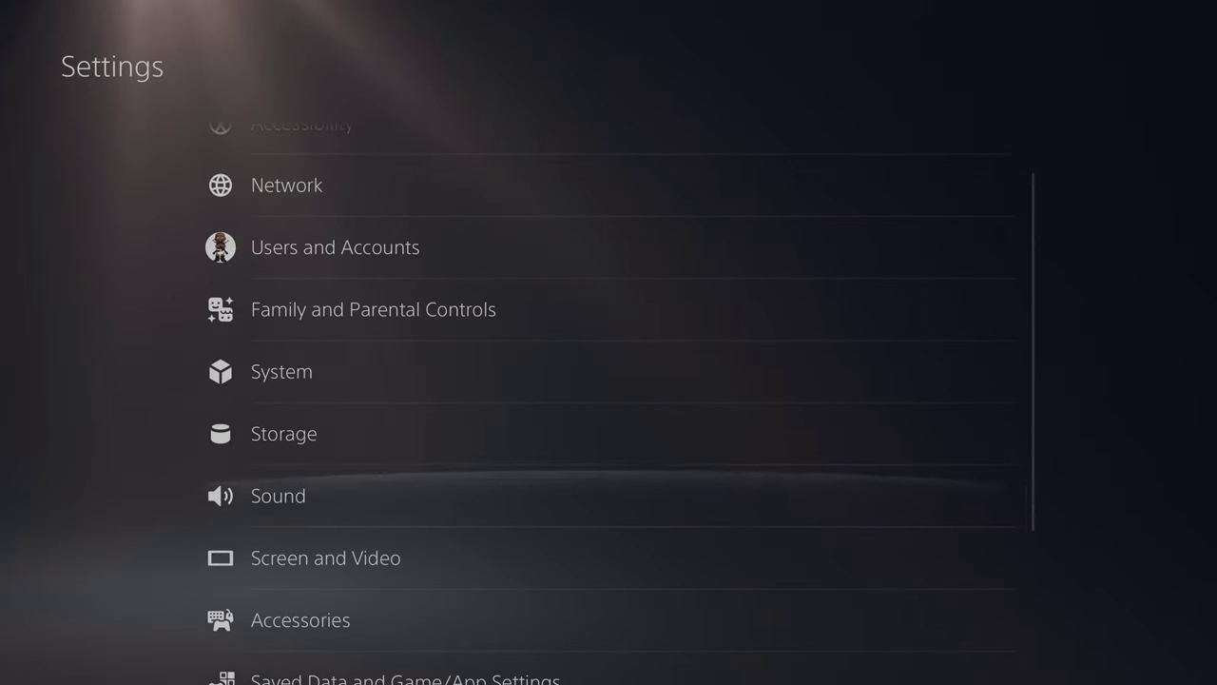
pyautogui.press('Return')
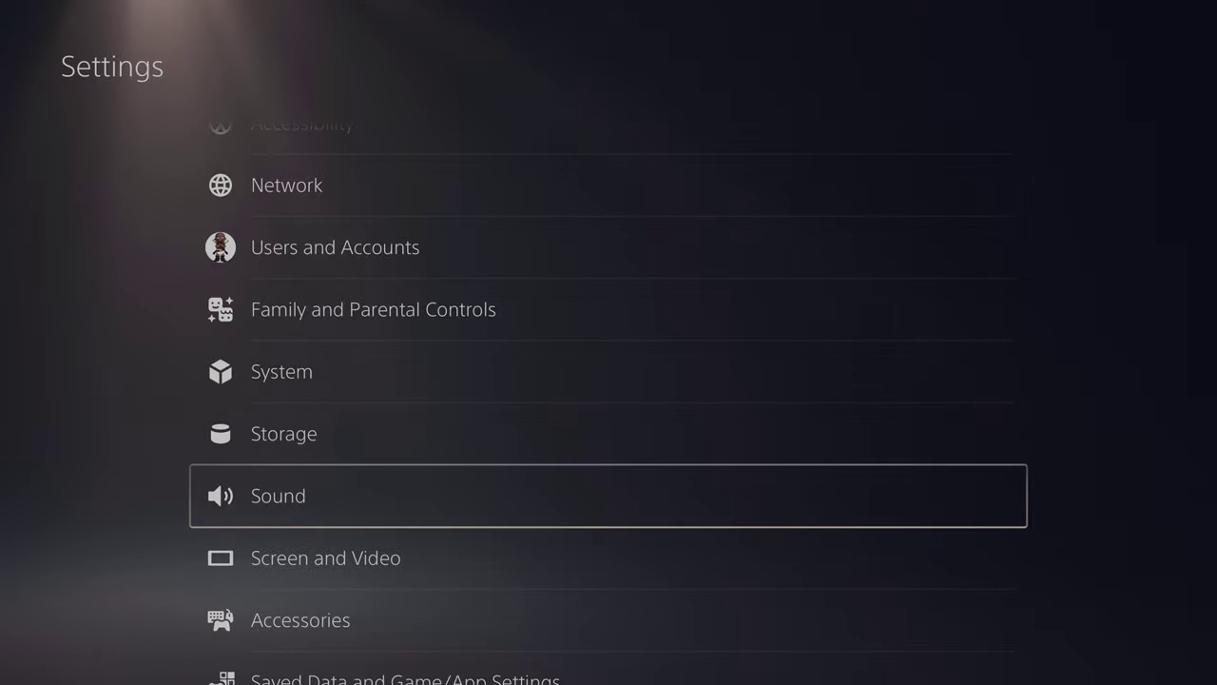
pyautogui.press('Down')
pyautogui.press('Up')
pyautogui.press('Return')
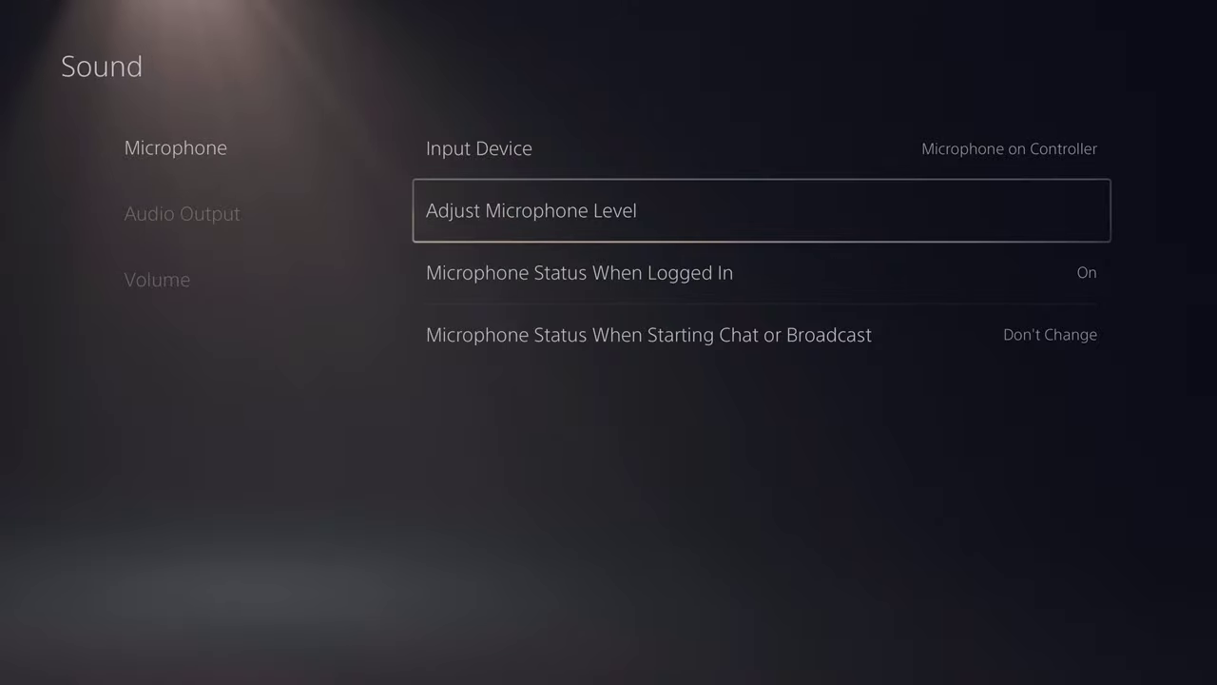
# Step: Under Microphone, check the input device and open Adjust Microphone Level
pyautogui.press('Up')
pyautogui.press('Down')
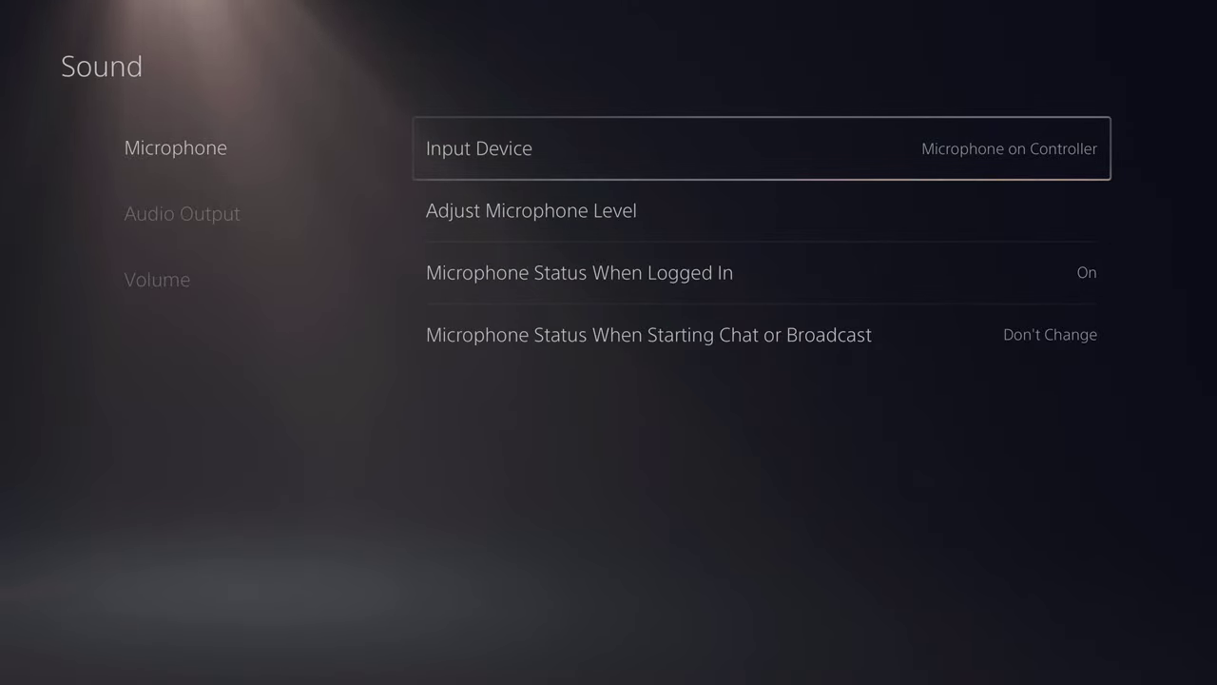
pyautogui.press('Down')
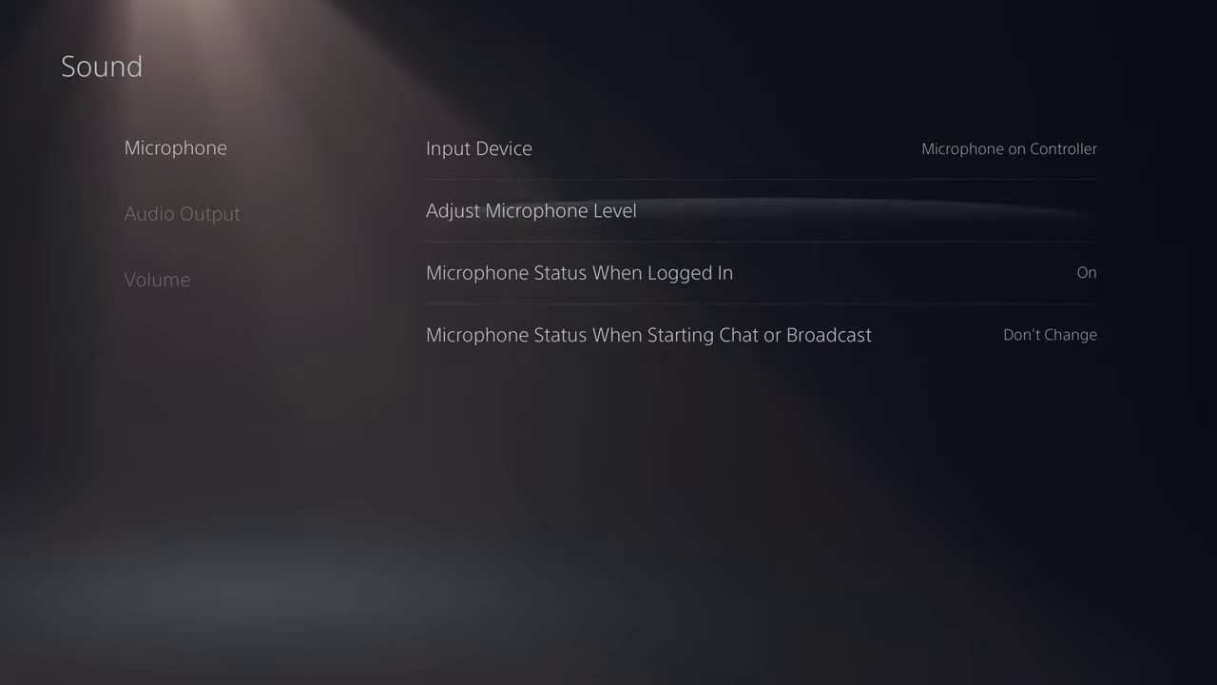
pyautogui.press('Down')
pyautogui.press('Up')
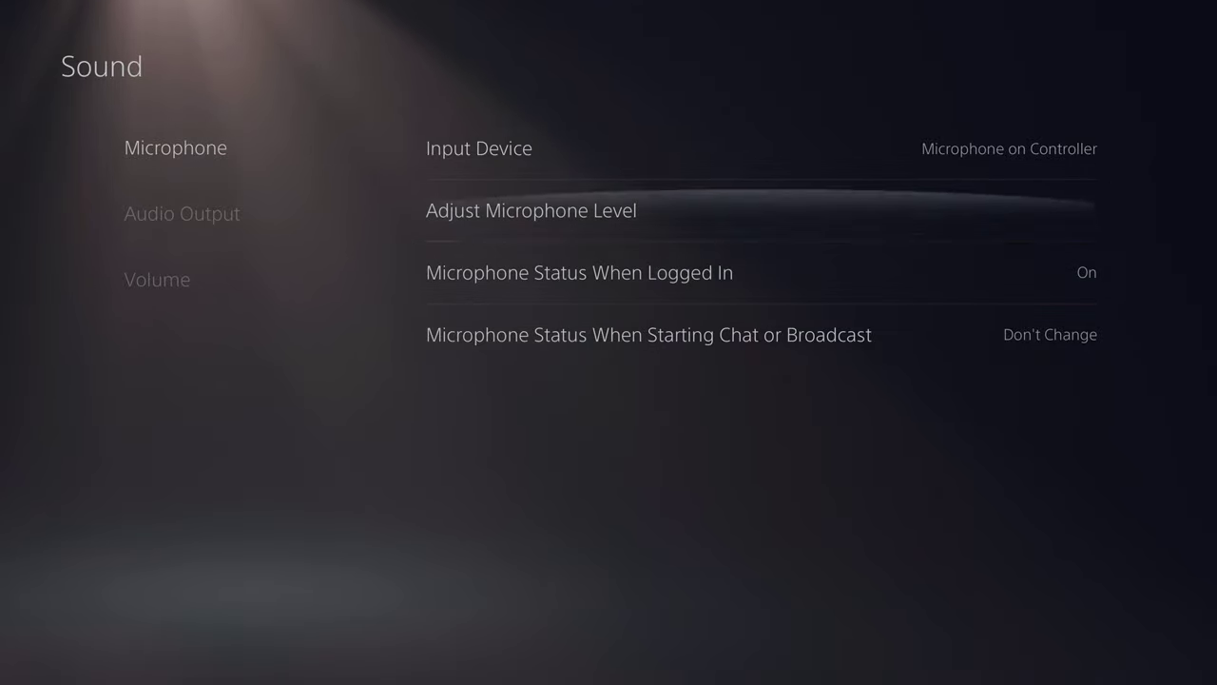
pyautogui.press('Return')
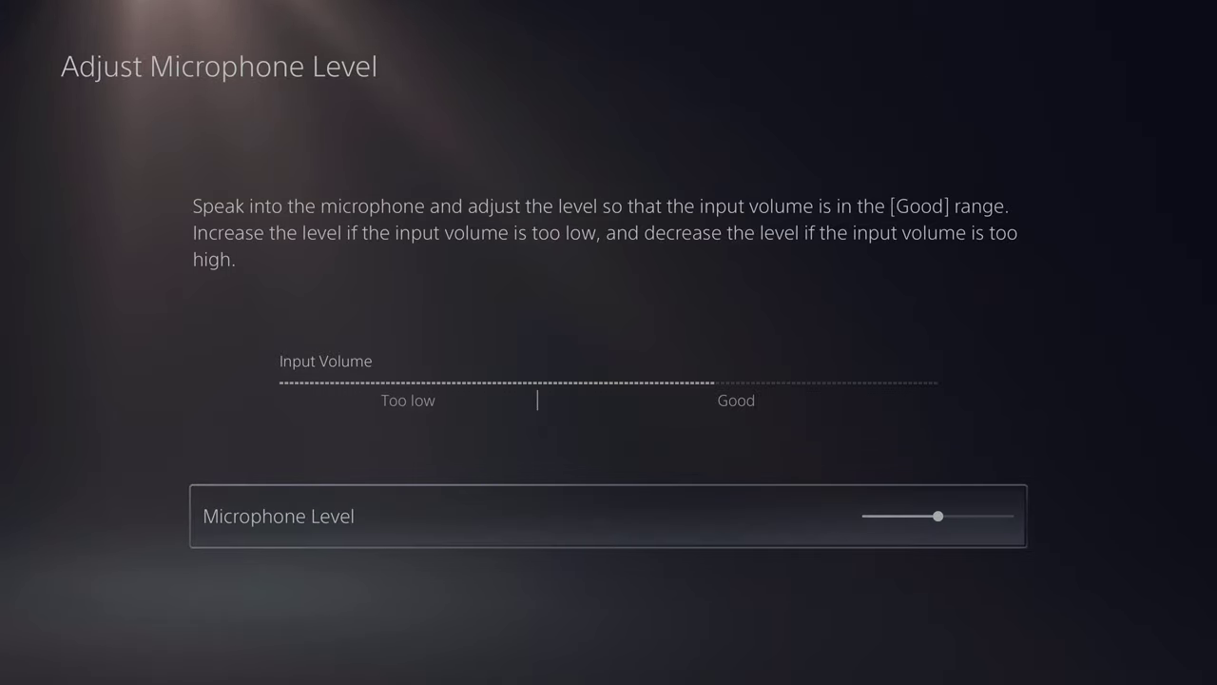
# Step: Leave the mic page and view the Audio Output device list without changing it
pyautogui.press('Escape')
pyautogui.press('Down')
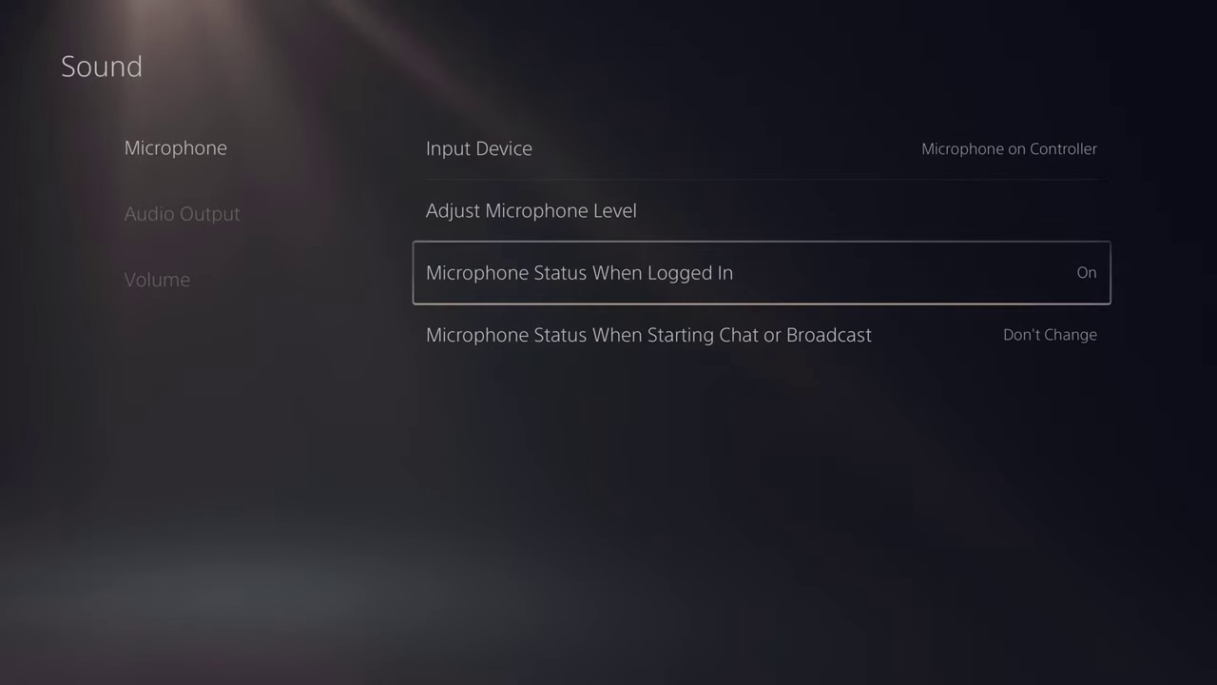
pyautogui.press('Down')
pyautogui.press('Left')
pyautogui.press('Down')
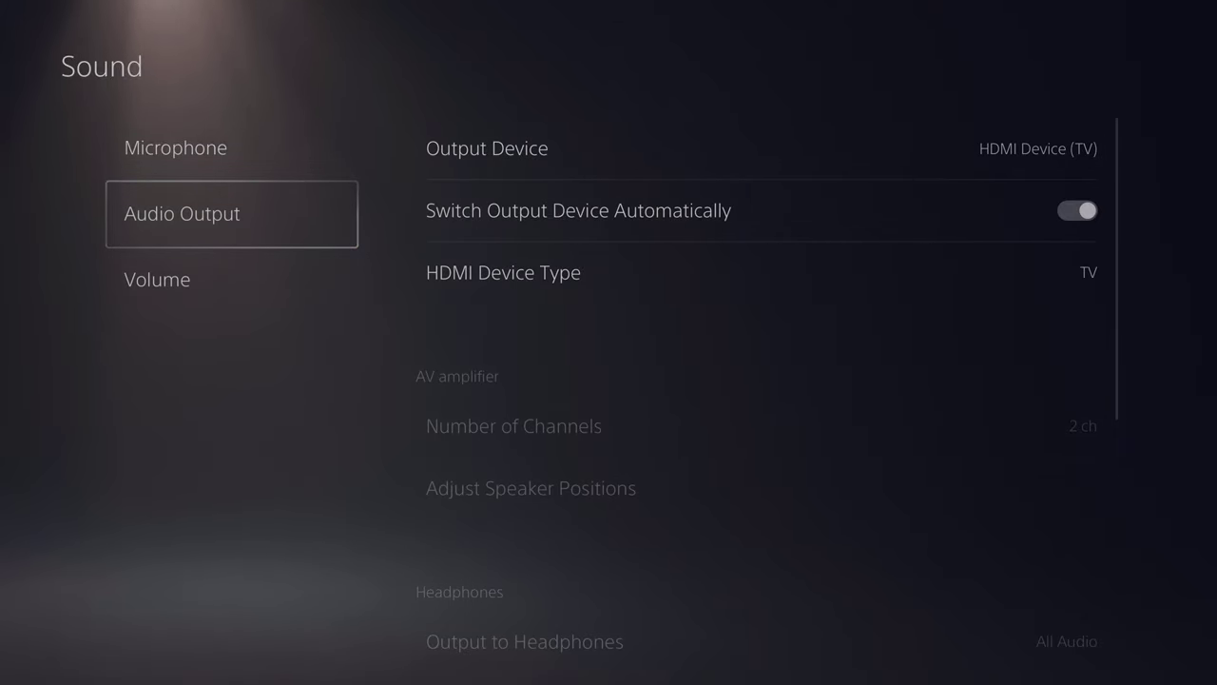
pyautogui.press('Down')
pyautogui.press('Up')
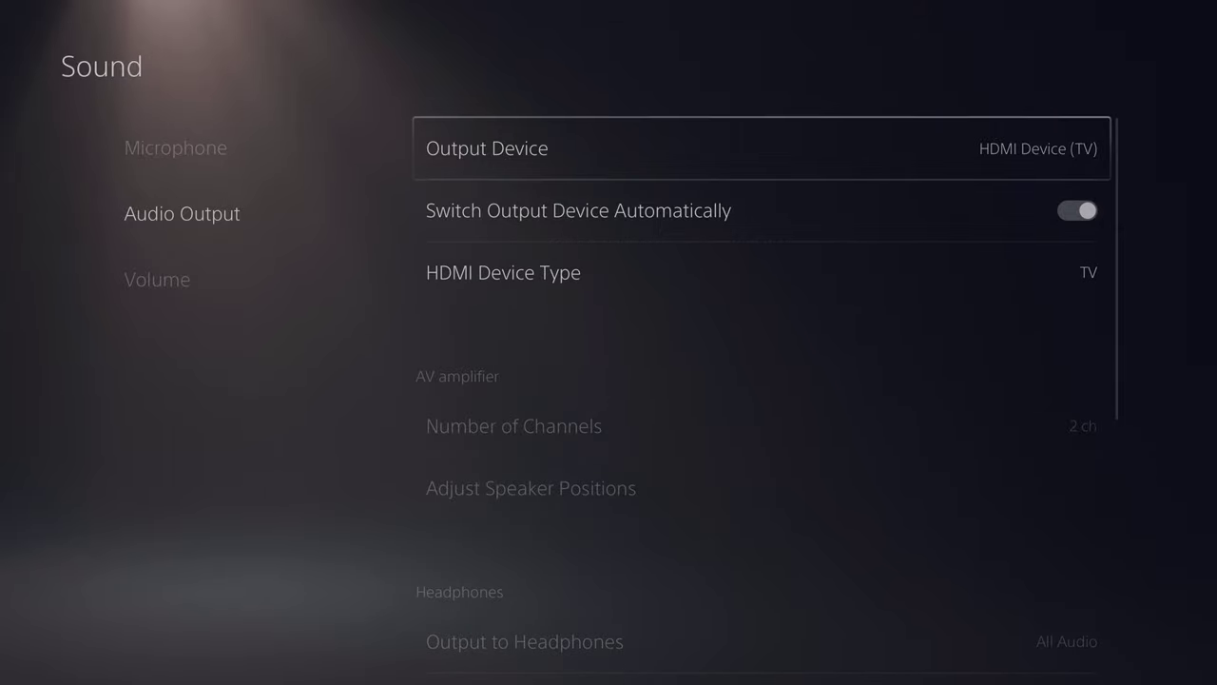
pyautogui.press('Return')
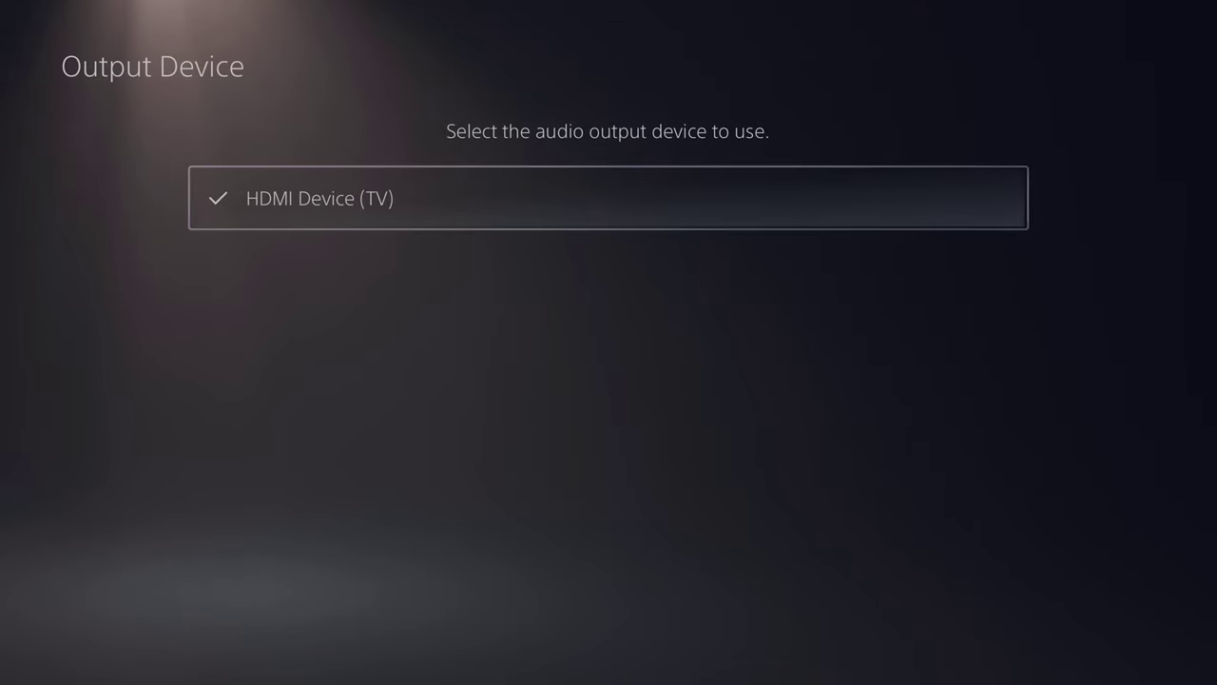
pyautogui.press('Escape')
# Step: Browse the 3D audio profile and headphone audio options
pyautogui.press('Down')
pyautogui.press('Down')
pyautogui.press('Down')
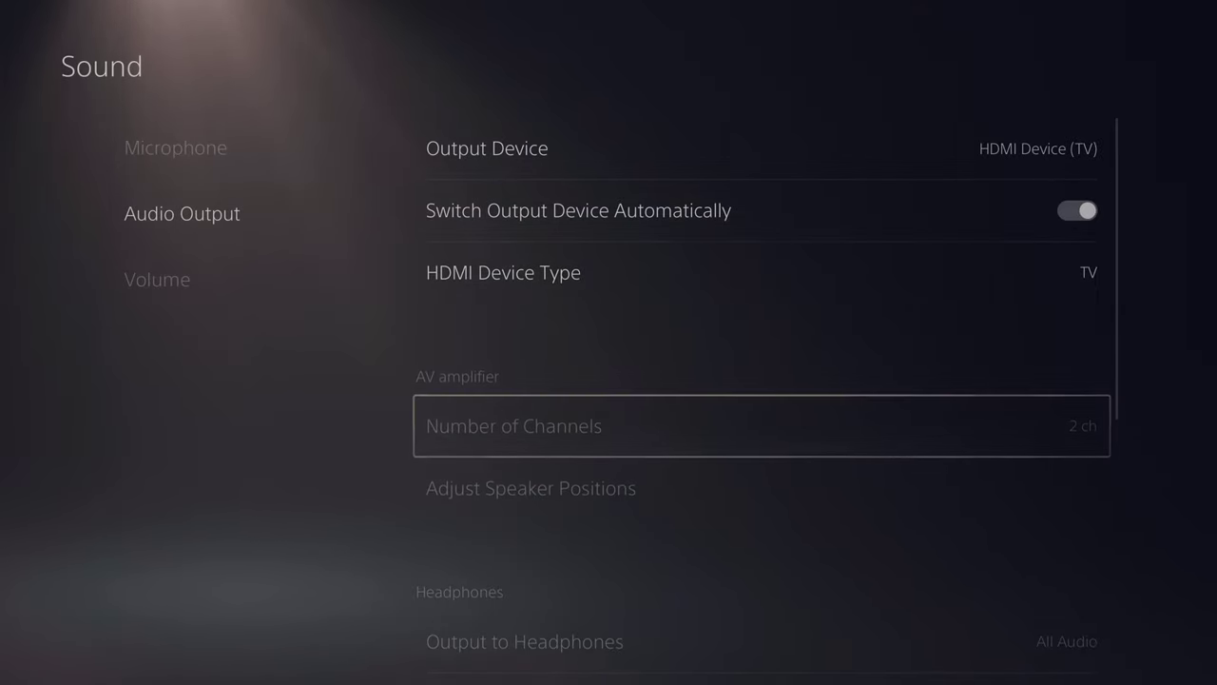
pyautogui.press('Down')
pyautogui.press('Down')
pyautogui.press('Down')
pyautogui.press('Down')
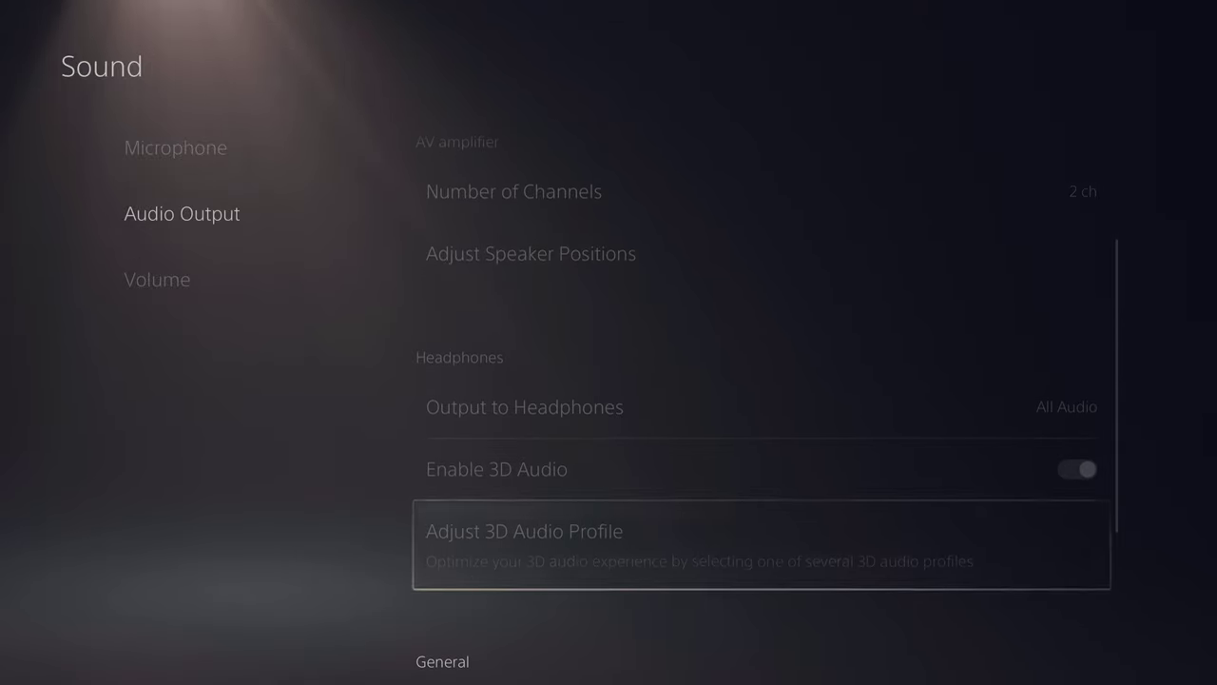
pyautogui.press('Up')
pyautogui.press('Up')
pyautogui.press('Down')
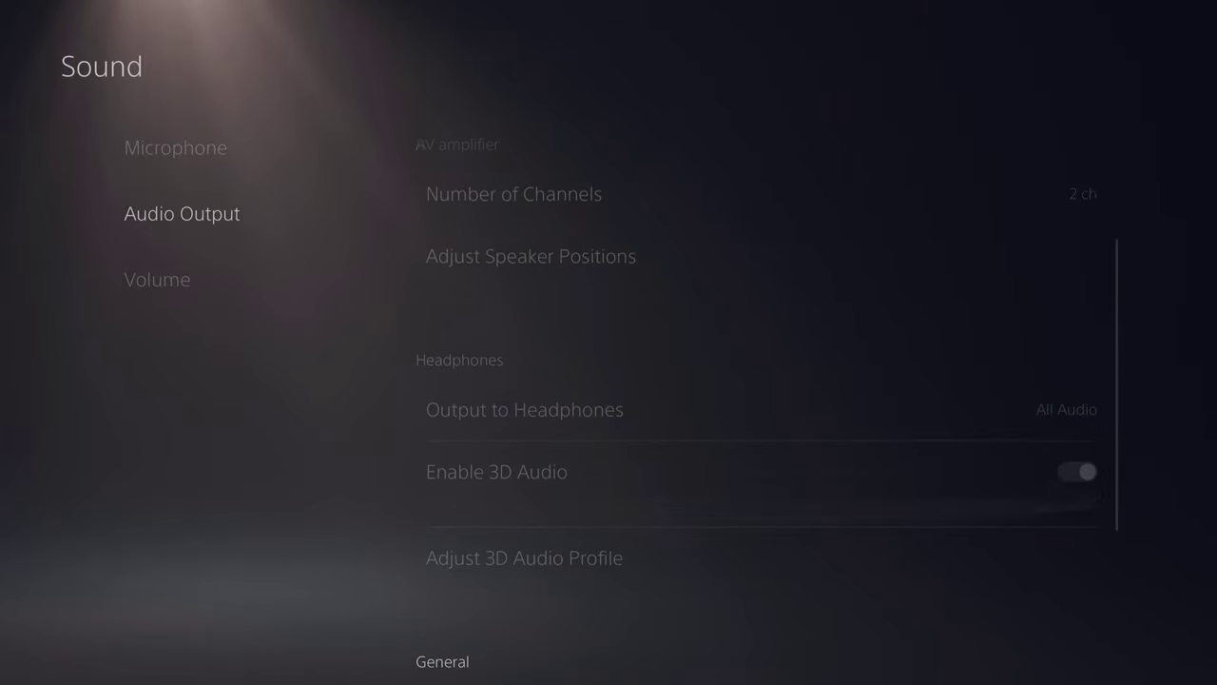
pyautogui.press('Down')
pyautogui.press('Up')
pyautogui.press('Up')
pyautogui.press('Up')
pyautogui.press('Up')
pyautogui.press('Up')
pyautogui.press('Up')
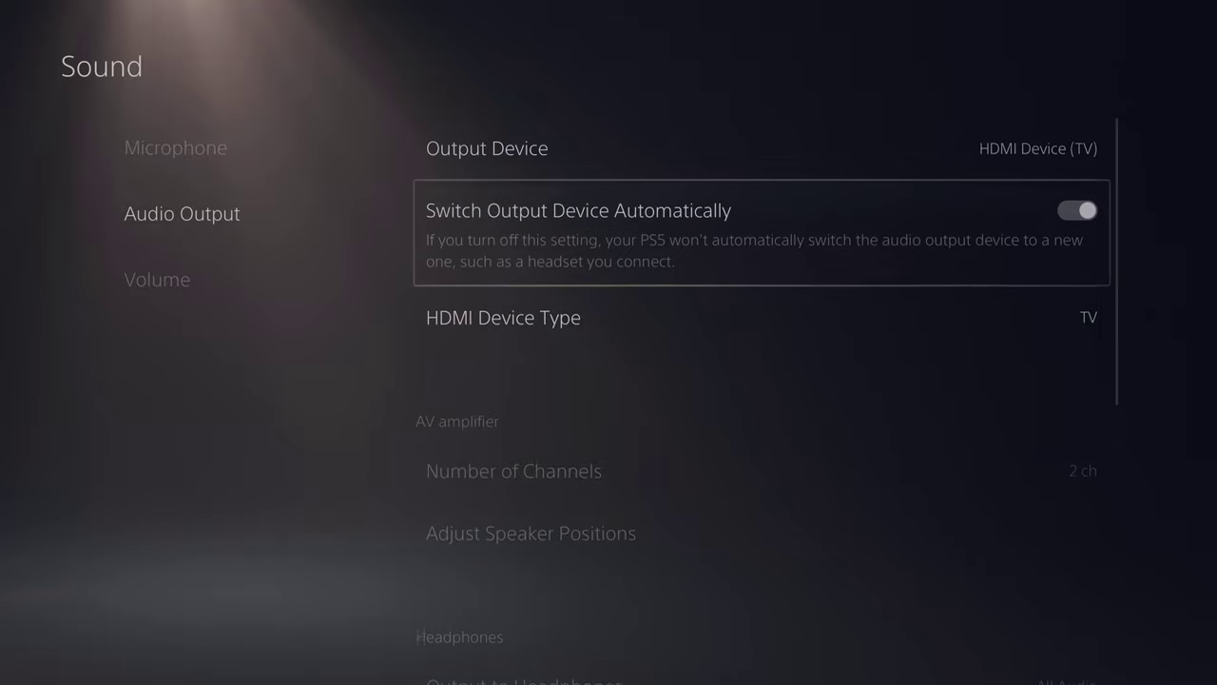
pyautogui.press('Left')
pyautogui.press('Right')
# Step: Review Sound Effects and Home Screen Music, and check Audio Format (Priority) stays Linear PCM
pyautogui.press('Down')
pyautogui.press('Down')
pyautogui.press('Down')
pyautogui.press('Down')
pyautogui.press('Down')
pyautogui.press('Down')
pyautogui.press('Down')
pyautogui.press('Down')
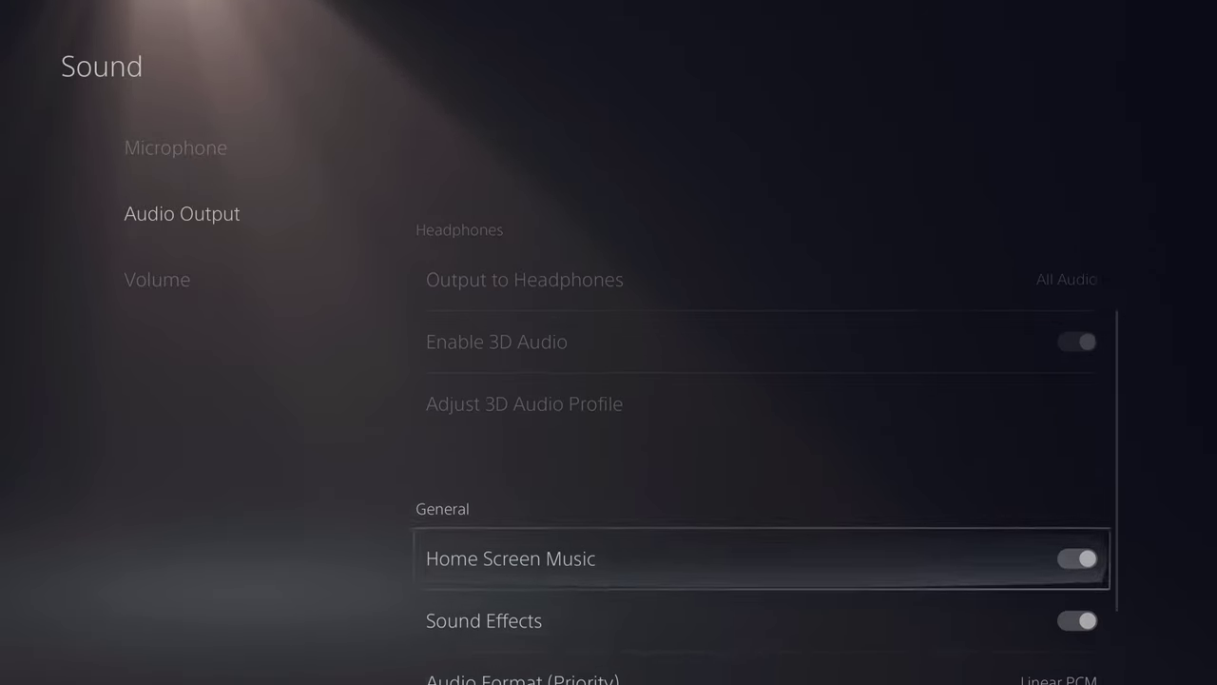
pyautogui.press('Down')
pyautogui.press('Down')
pyautogui.press('Up')
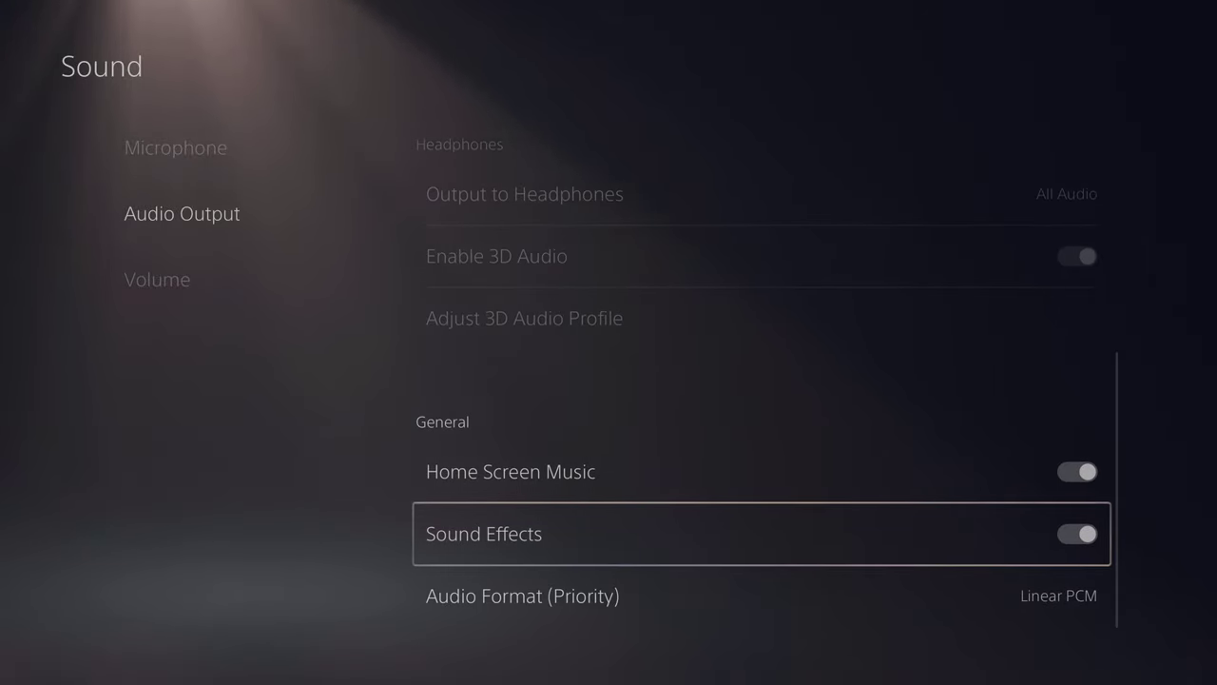
pyautogui.press('Up')
pyautogui.press('Down')
pyautogui.press('Up')
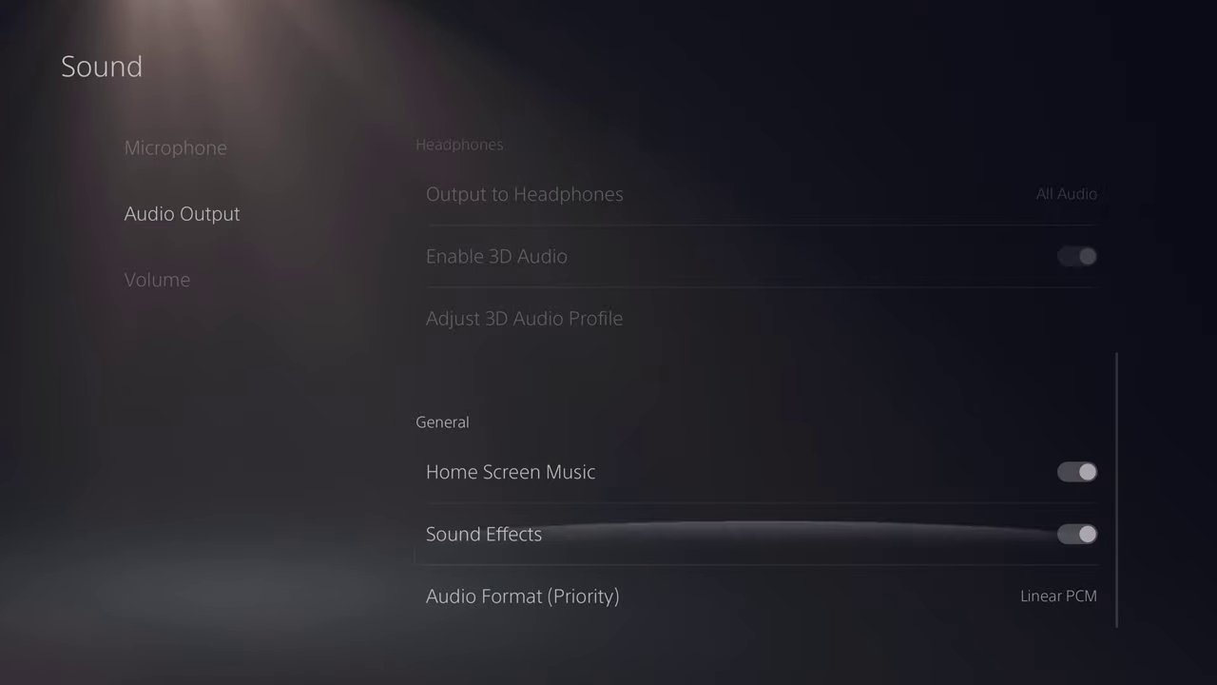
pyautogui.press('Down')
pyautogui.press('Return')
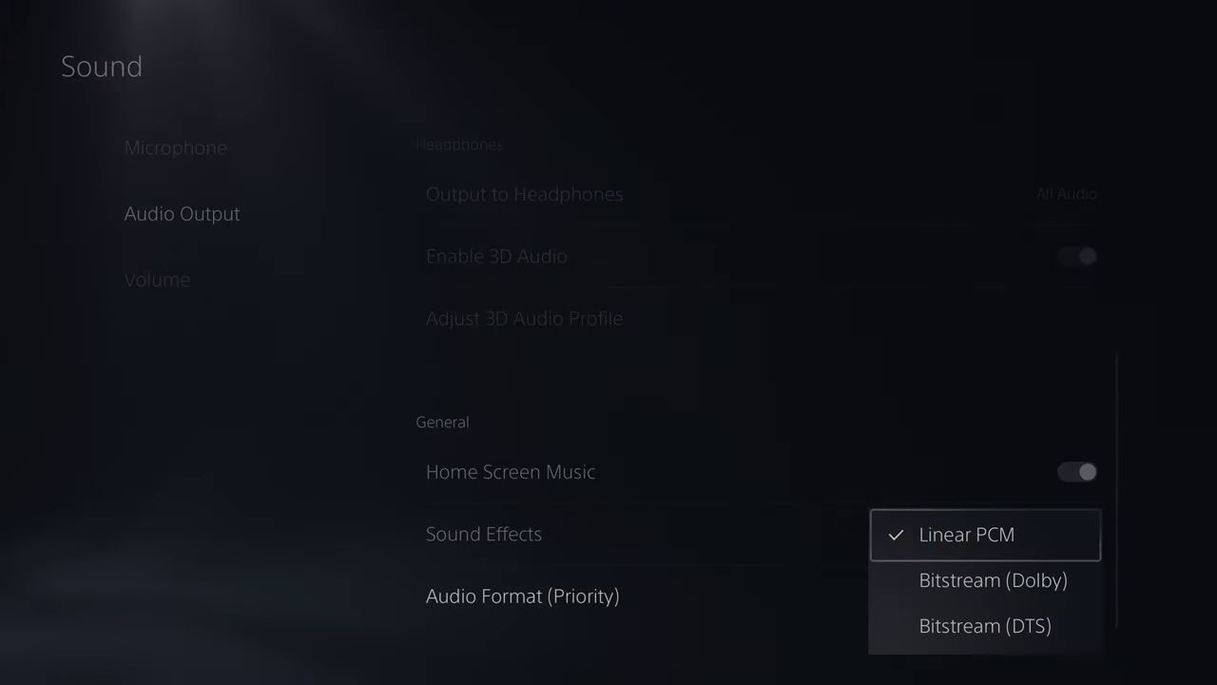
pyautogui.press('Escape')
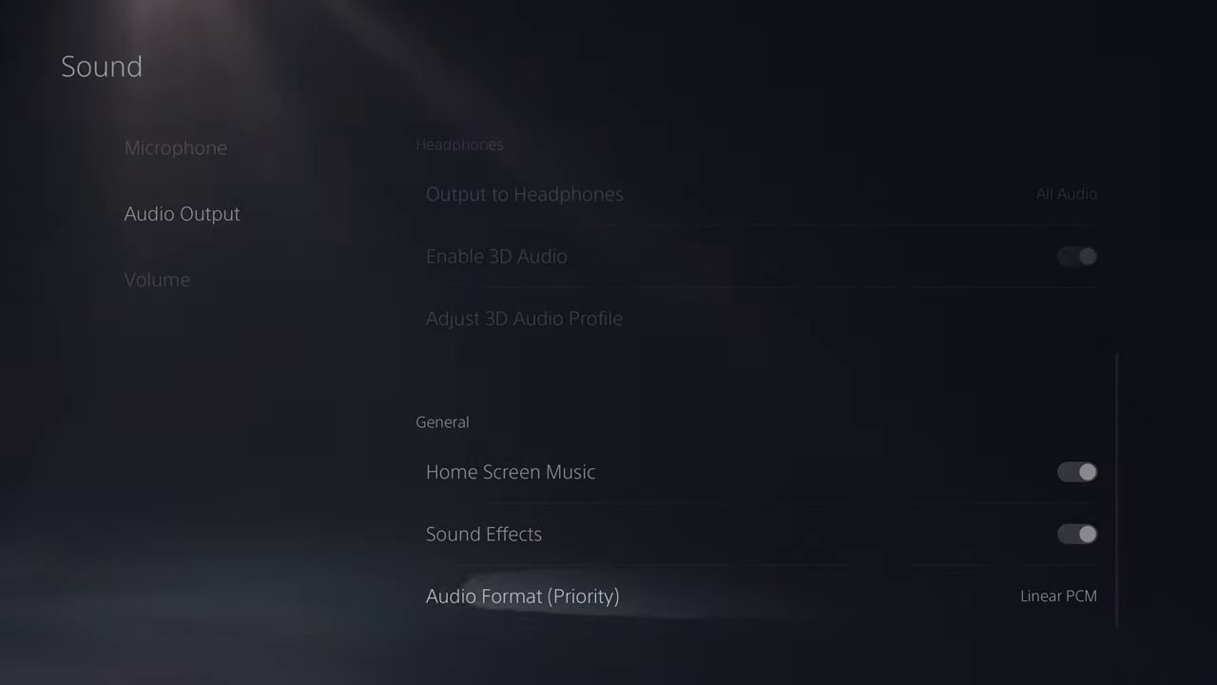
# Step: View the Volume settings, then leave Sound for the main Settings list
pyautogui.press('Up')
pyautogui.press('Left')
pyautogui.press('Down')
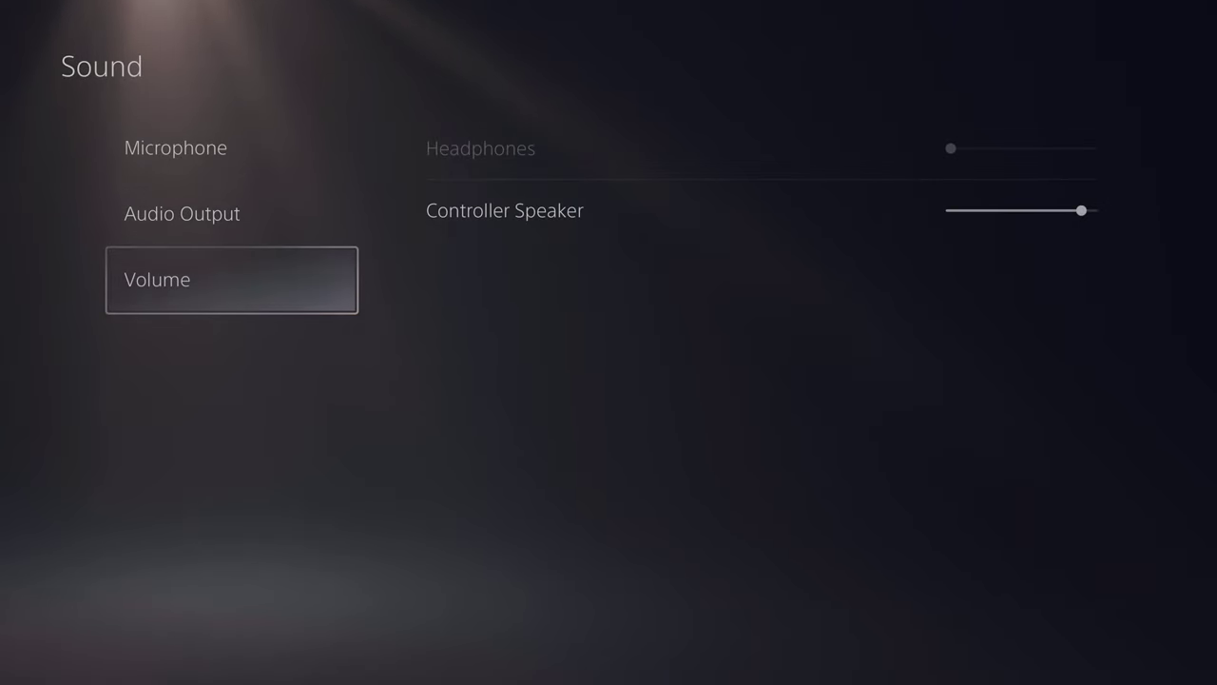
pyautogui.press('Up')
pyautogui.press('Down')
pyautogui.press('Escape')
# Step: Open Video Output Information under Screen and Video settings
pyautogui.press('Down')
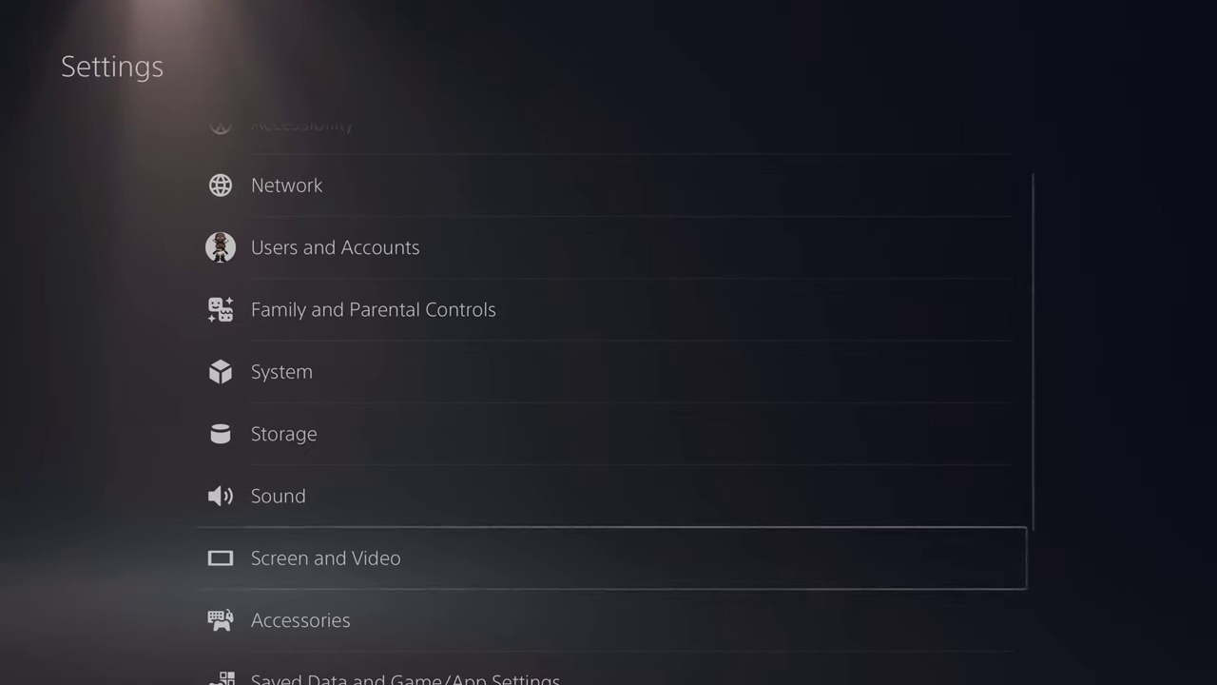
pyautogui.press('Down')
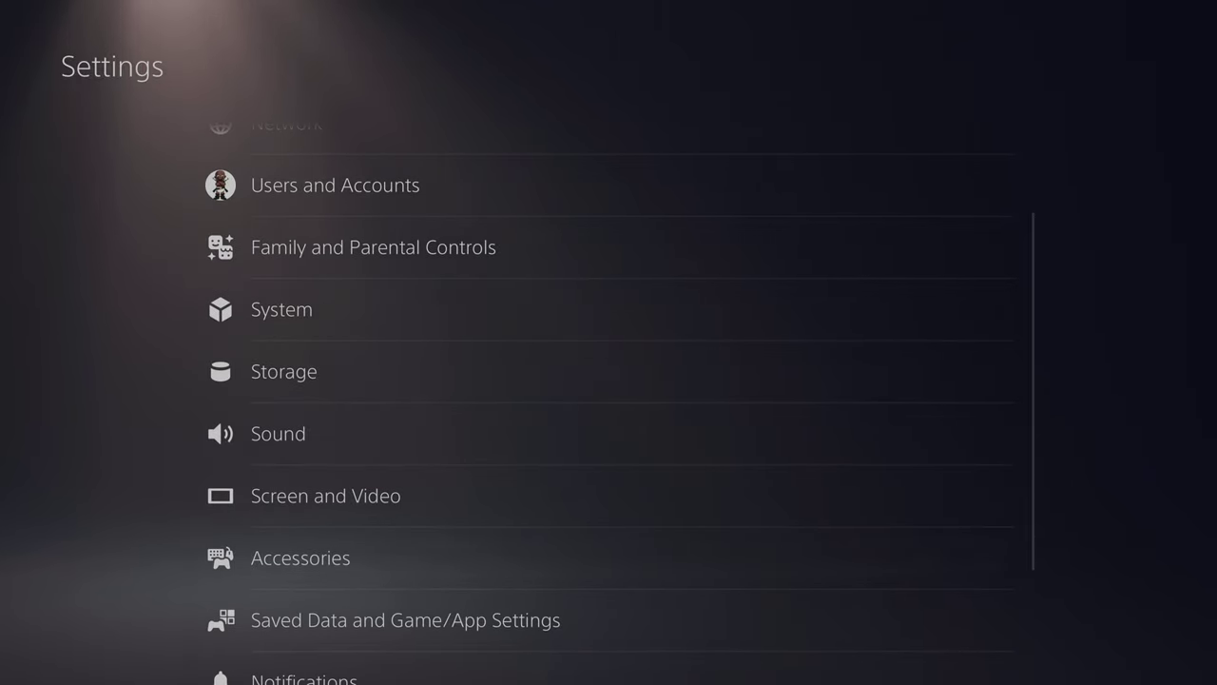
pyautogui.press('Up')
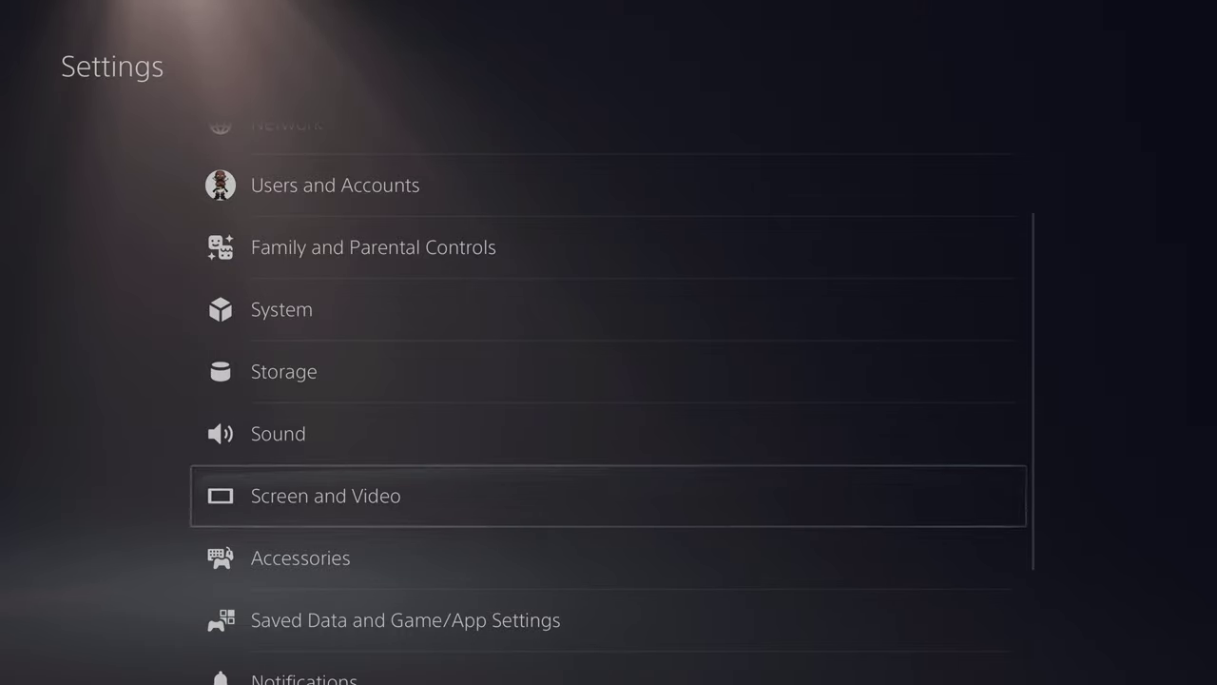
pyautogui.press('Return')
pyautogui.press('Right')
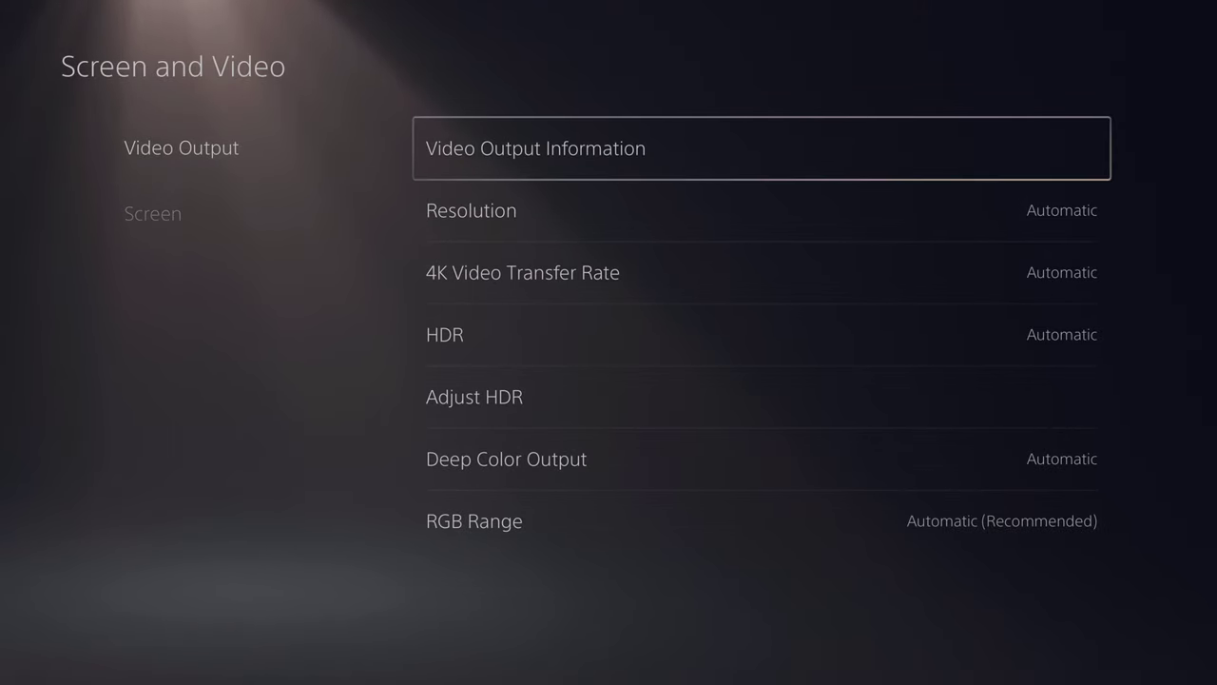
pyautogui.press('Return')
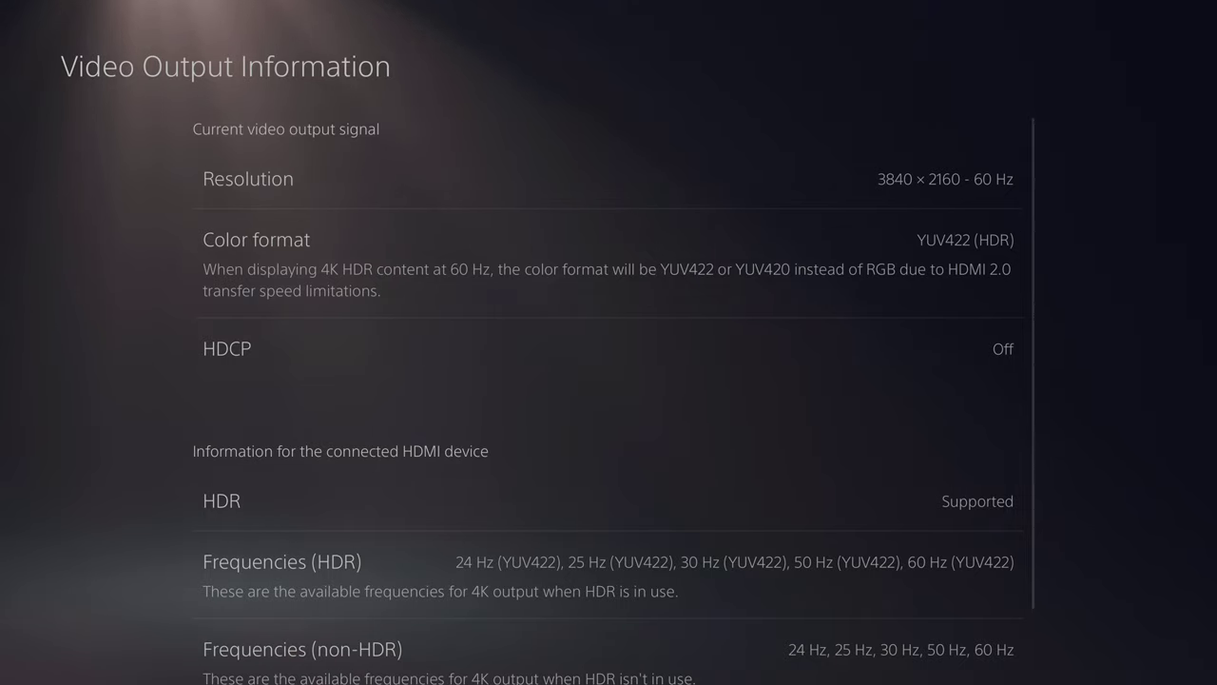
# Step: Read the output details (3840 × 2160, 60 Hz, YUV422 HDR), then back out to the Games home screen
pyautogui.press('Down')
pyautogui.press('Up')
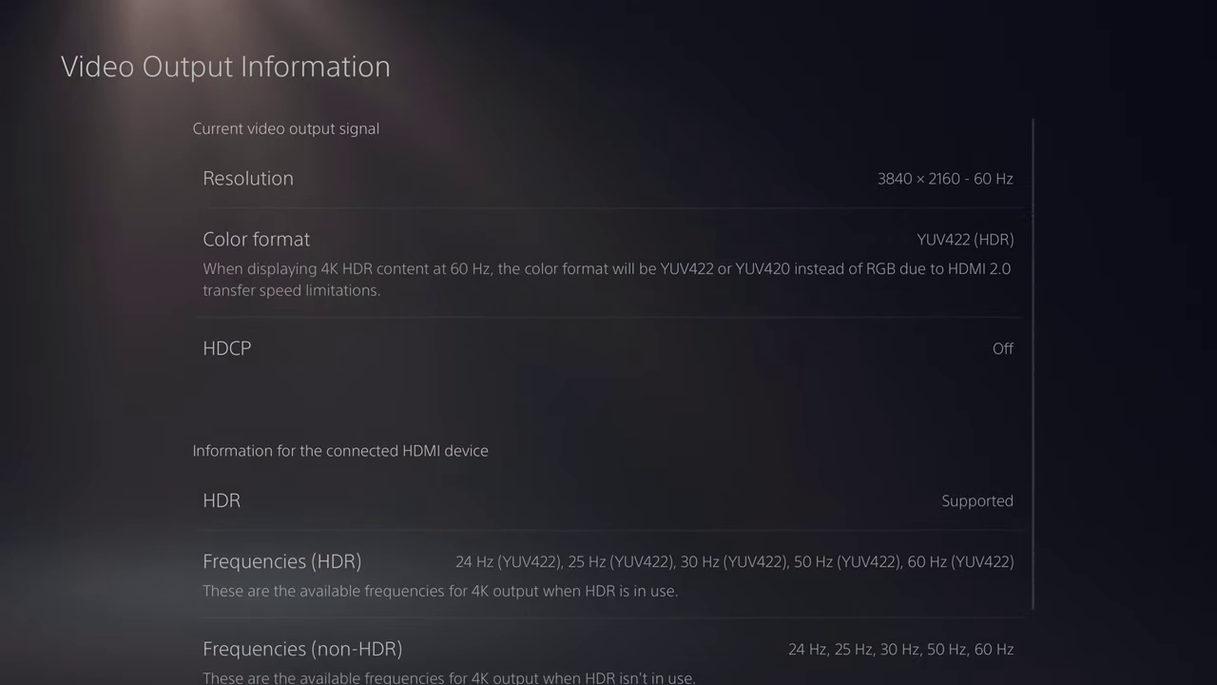
pyautogui.press('Down')
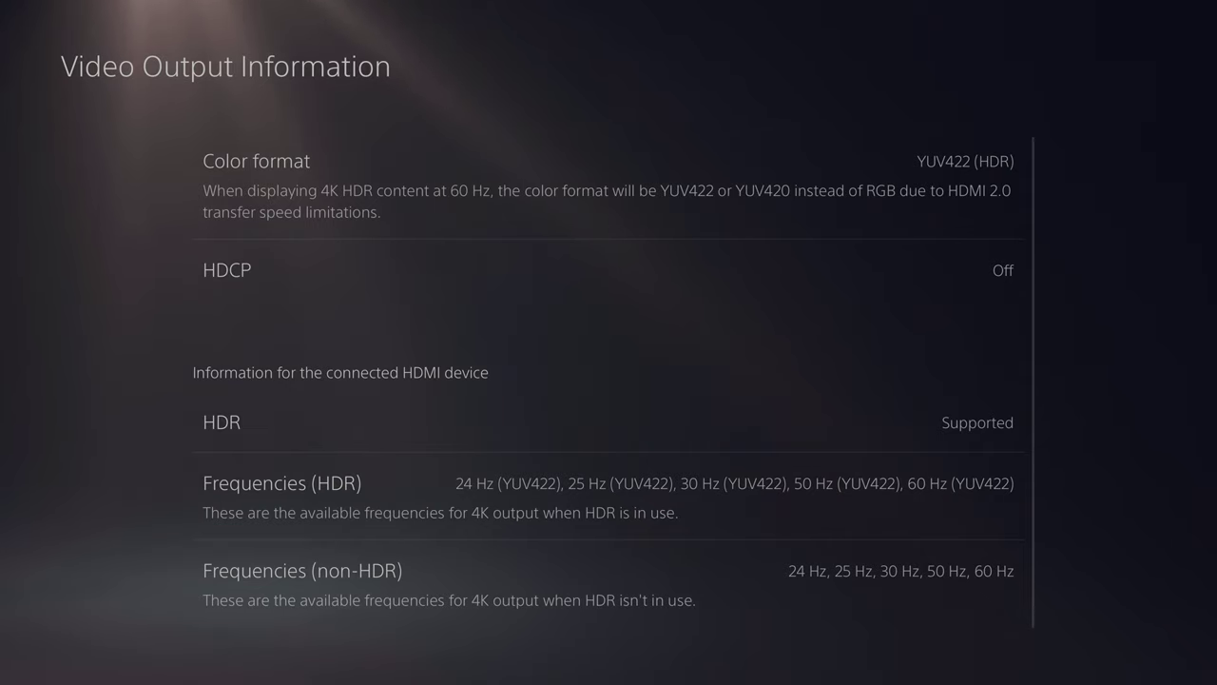
pyautogui.press('Up')
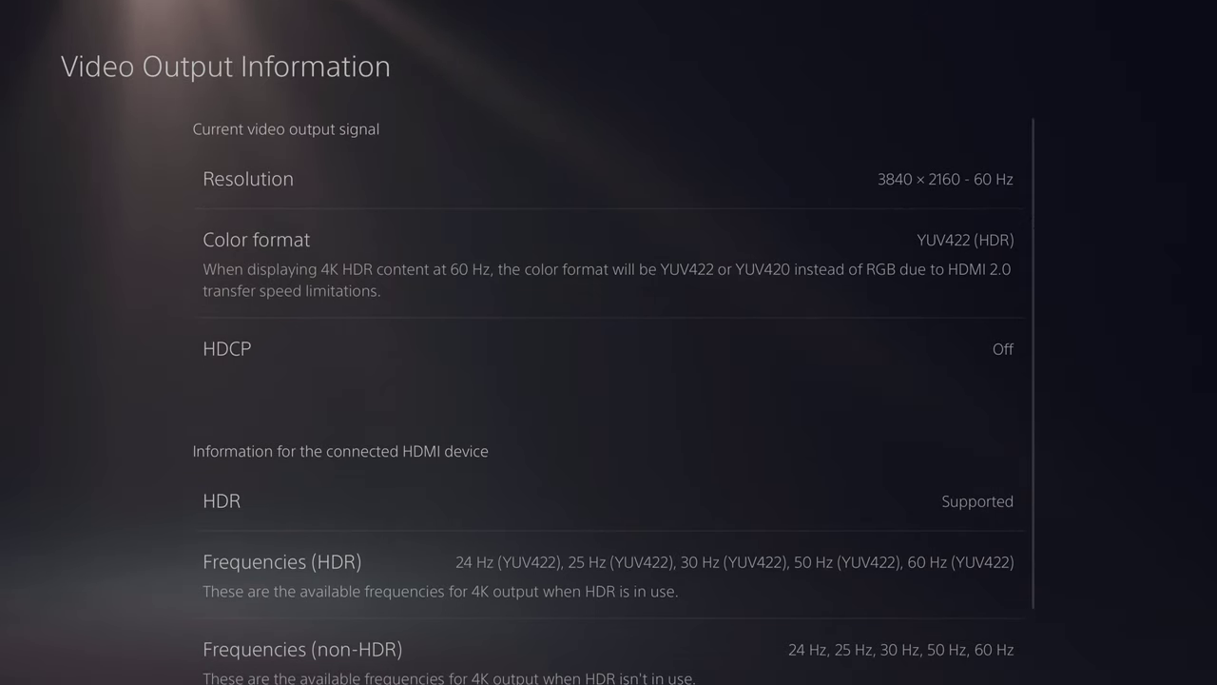
pyautogui.press('Down')
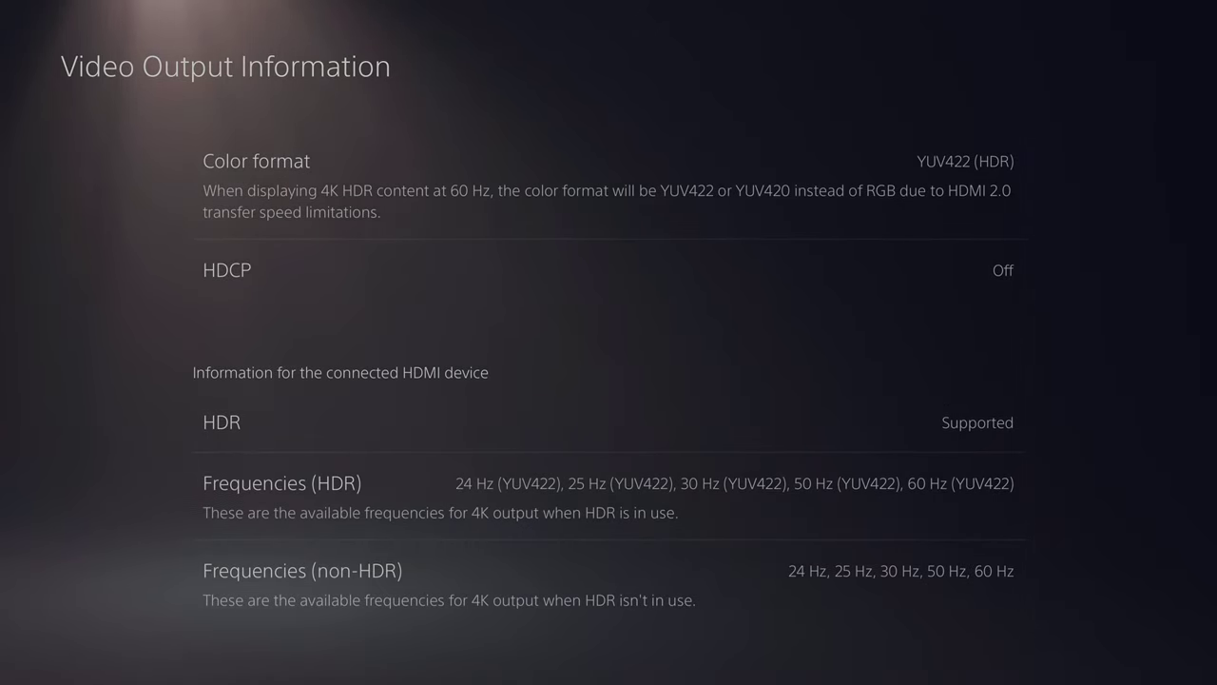
pyautogui.press('Escape')
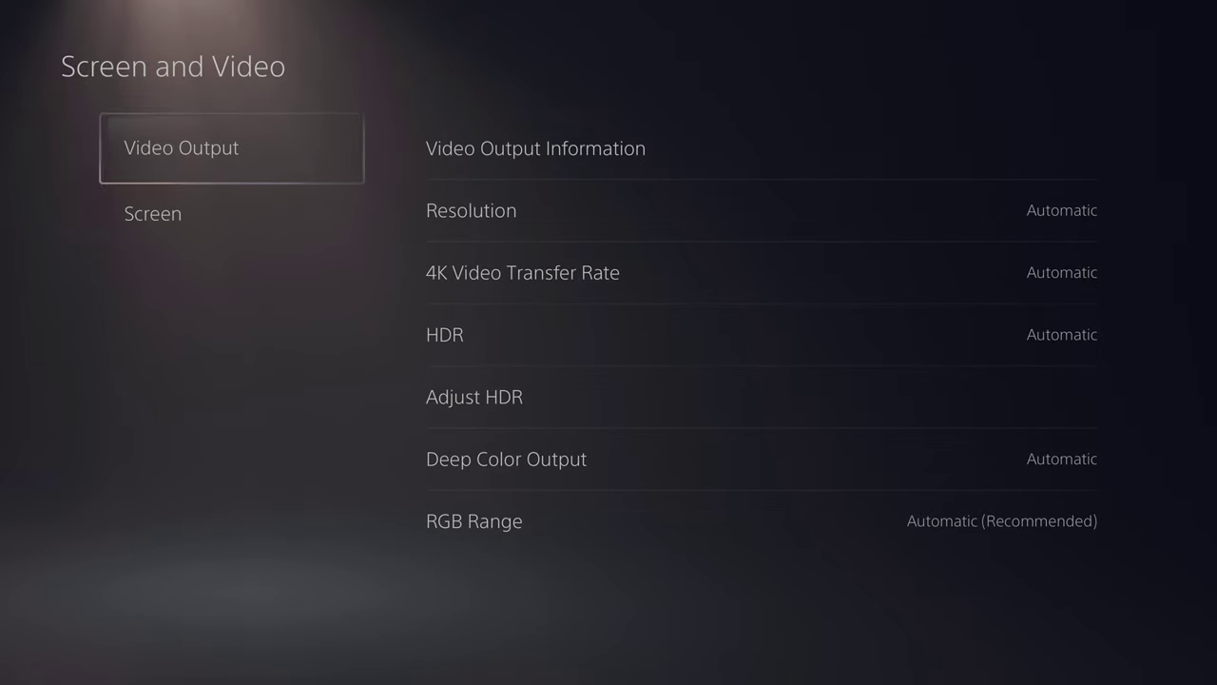
pyautogui.press('Escape')
pyautogui.press('Escape')
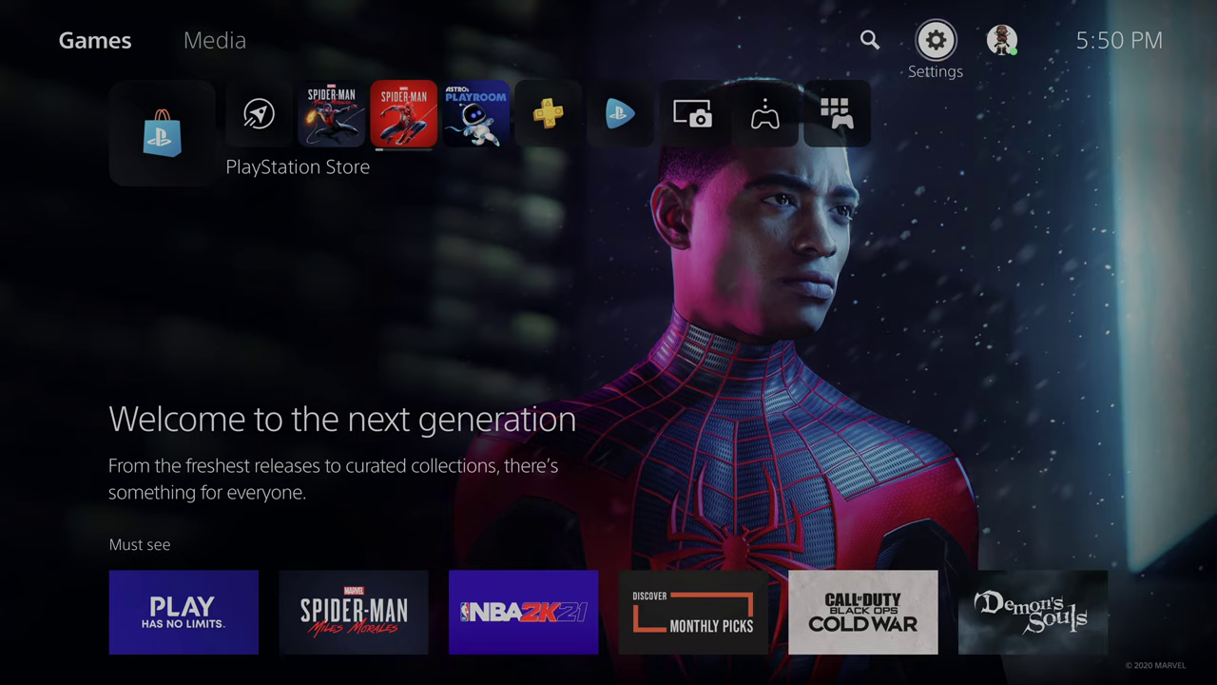
pyautogui.press('Return')
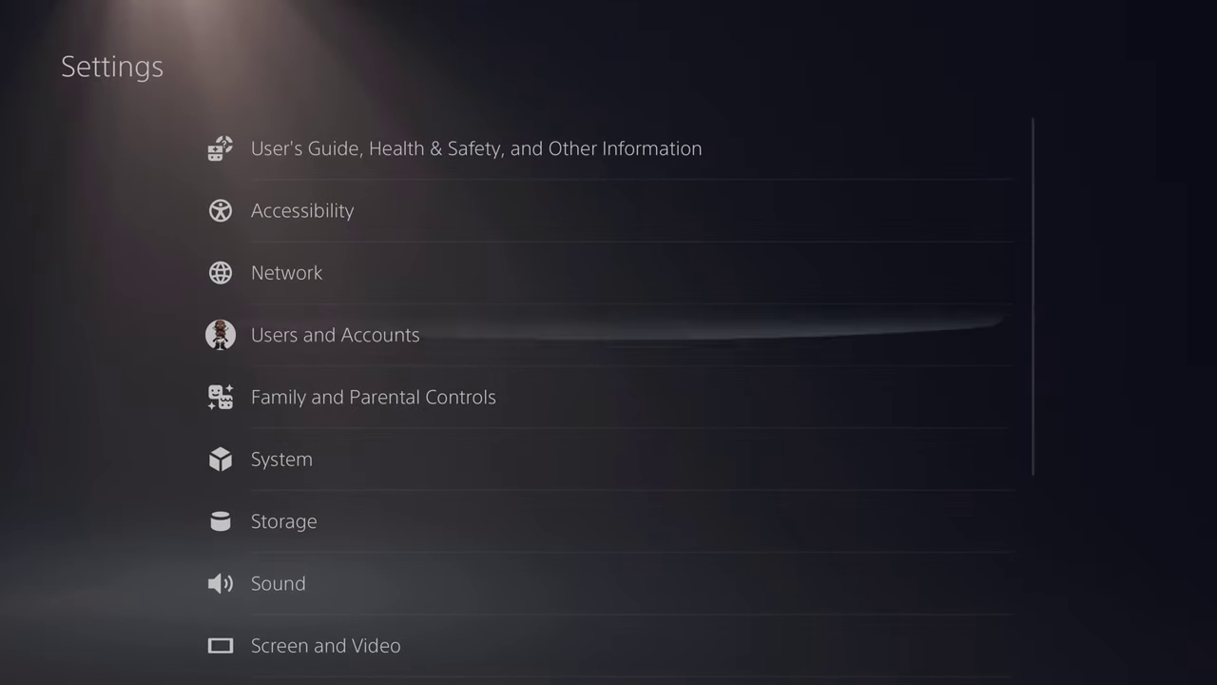
pyautogui.press('Down')
pyautogui.press('Down')
pyautogui.press('Down')
pyautogui.press('Down')
pyautogui.press('Down')
pyautogui.press('Down')
pyautogui.press('Down')
pyautogui.press('Up')
pyautogui.press('Up')
pyautogui.press('Up')
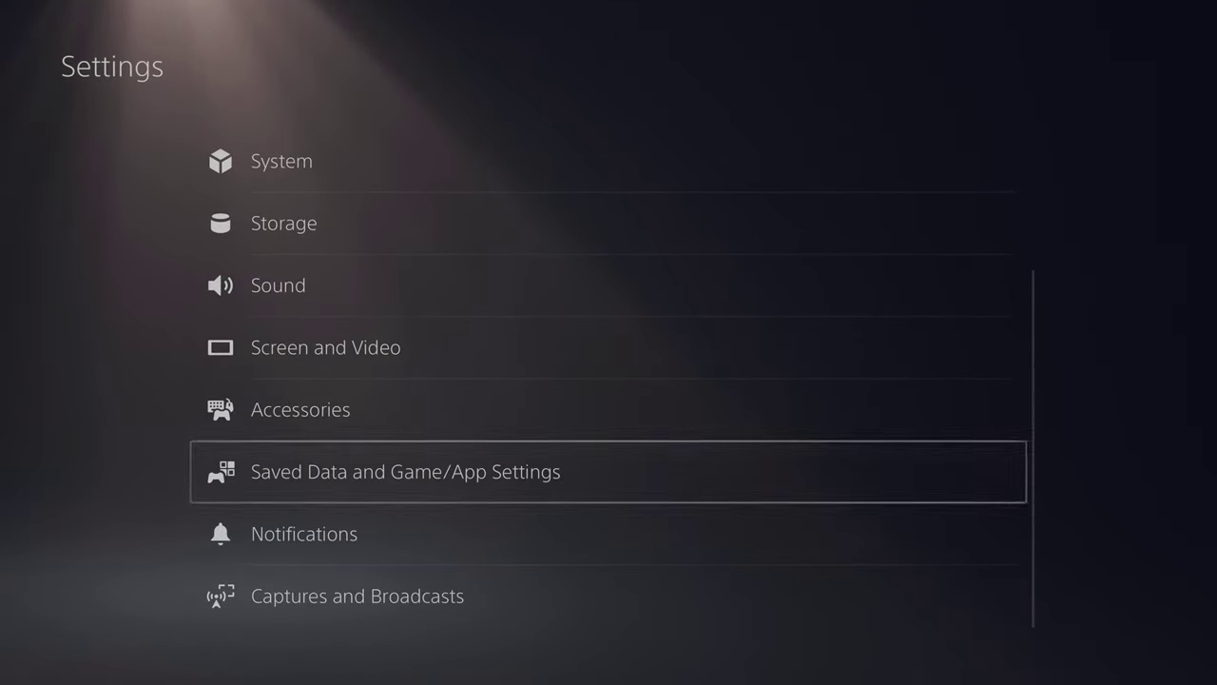
pyautogui.press('Up')
pyautogui.press('Down')
pyautogui.press('Up')
pyautogui.press('Up')
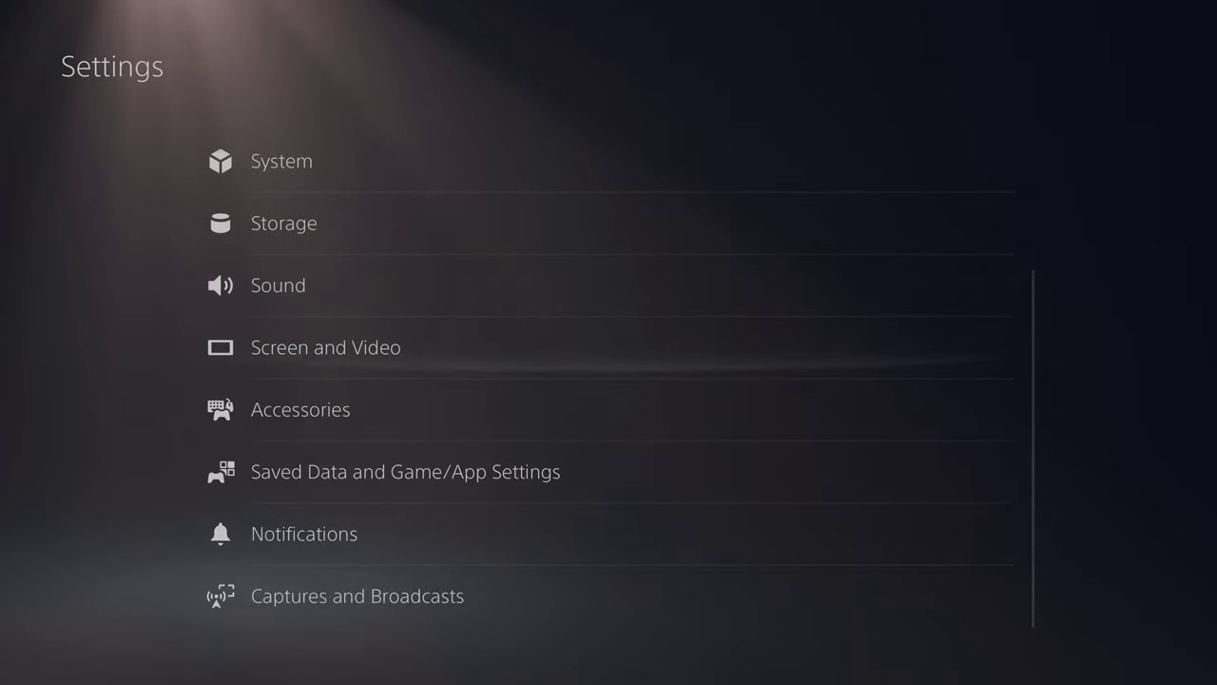
pyautogui.press('Up')
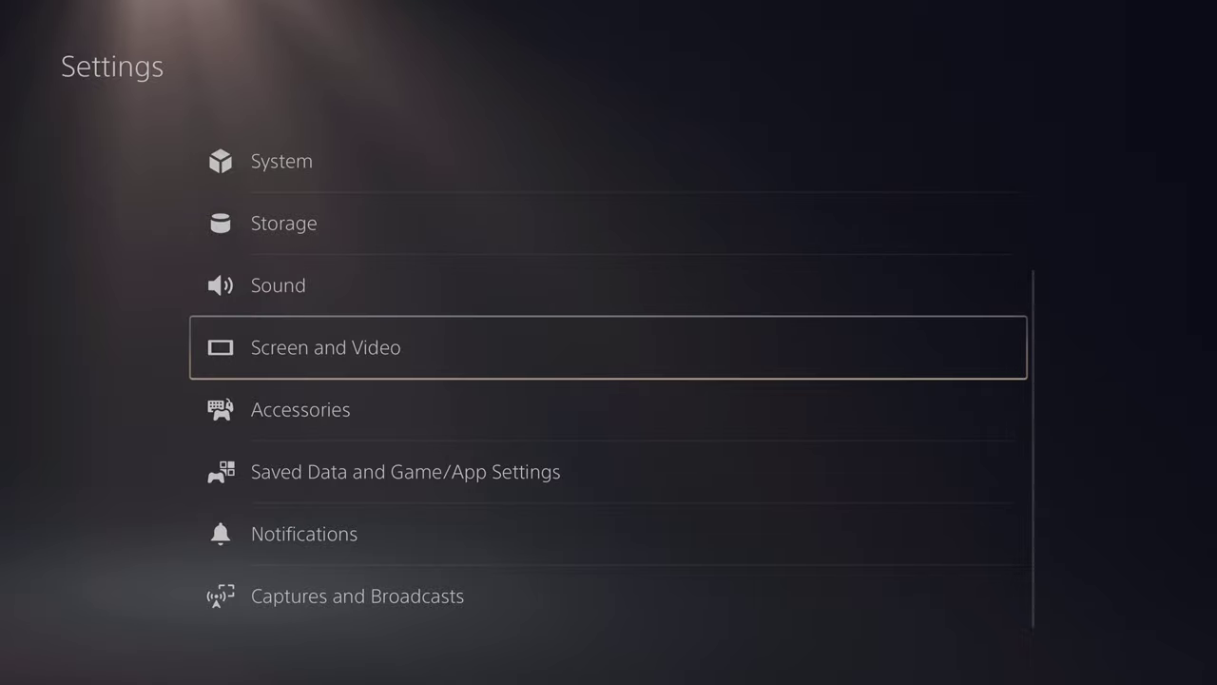
pyautogui.press('Up')
pyautogui.press('Down')
pyautogui.press('Down')
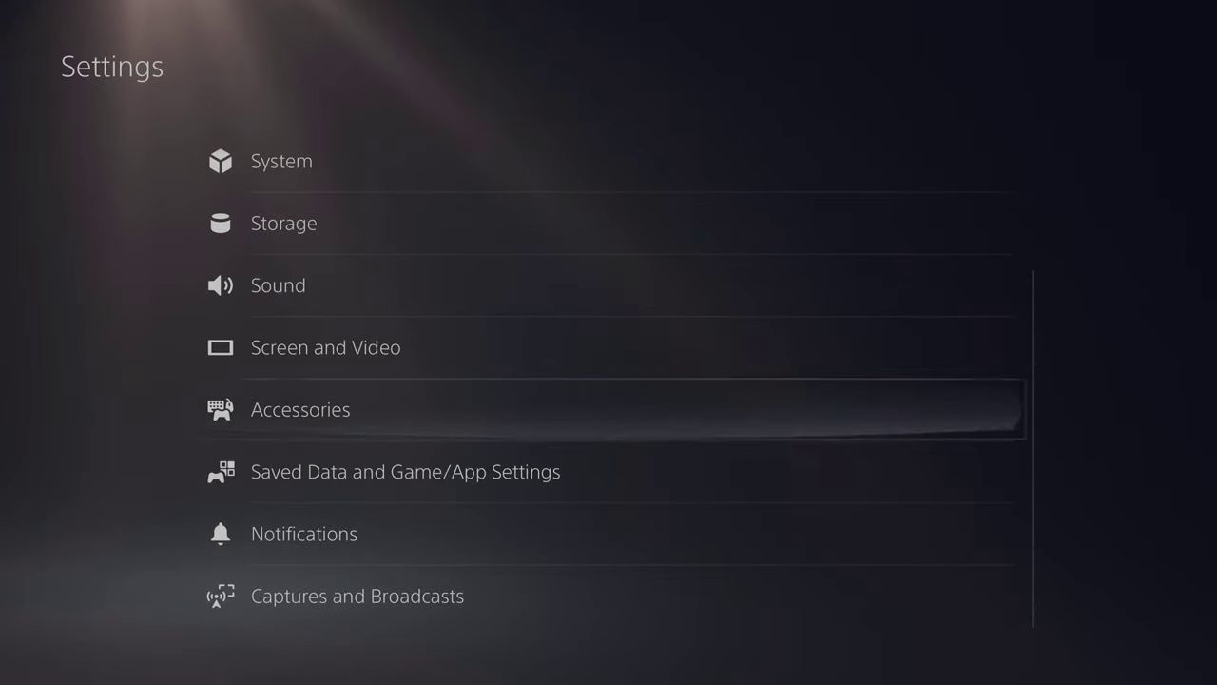
pyautogui.press('Return')
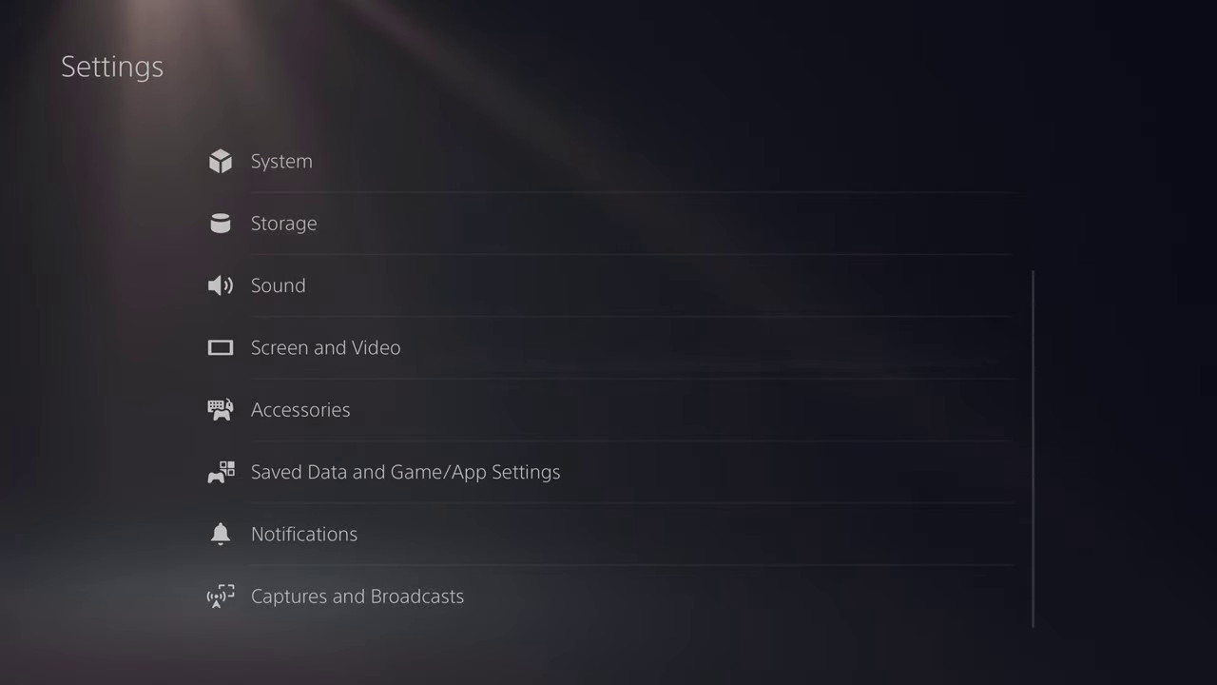
pyautogui.press('Up')
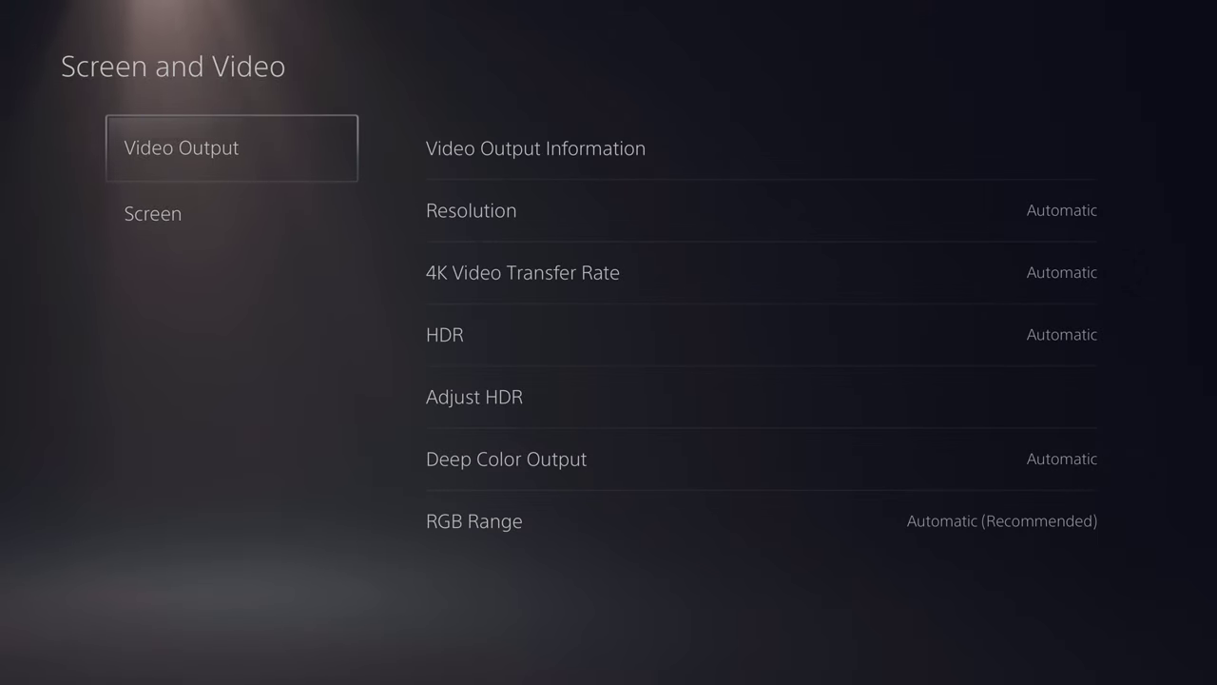
pyautogui.press('Right')
pyautogui.press('Down')
pyautogui.press('Down')
pyautogui.press('Down')
pyautogui.press('Down')
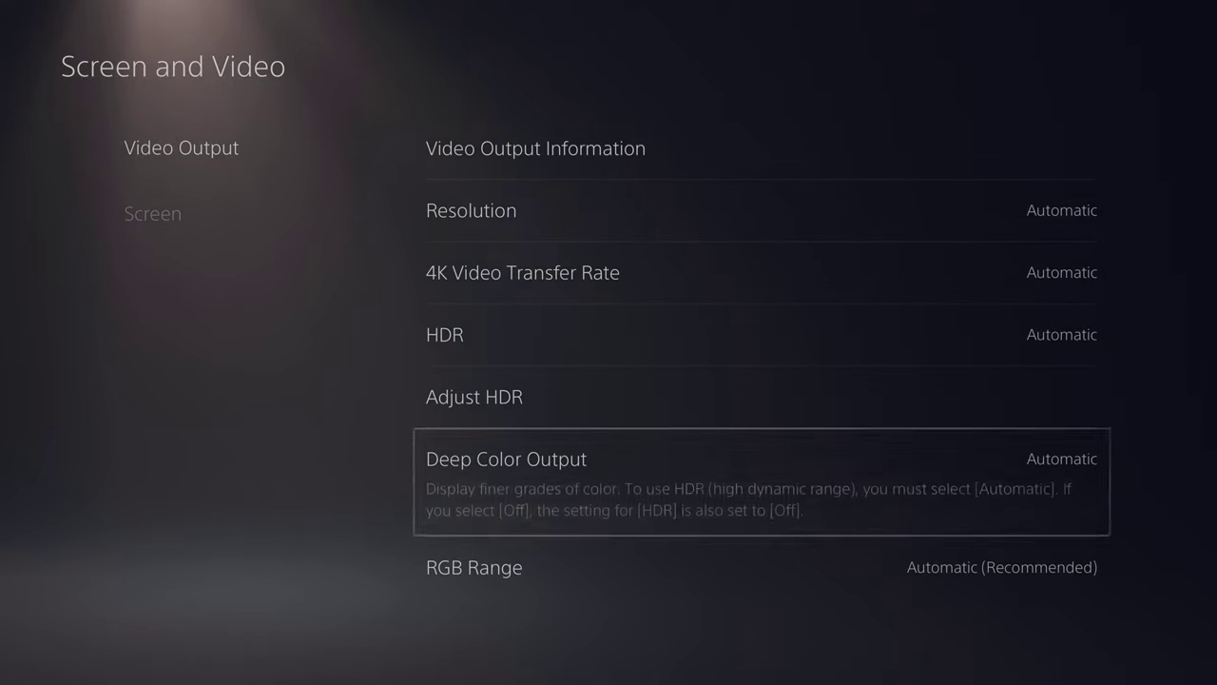
pyautogui.press('Up')
pyautogui.press('Up')
pyautogui.press('Return')
pyautogui.press('Escape')
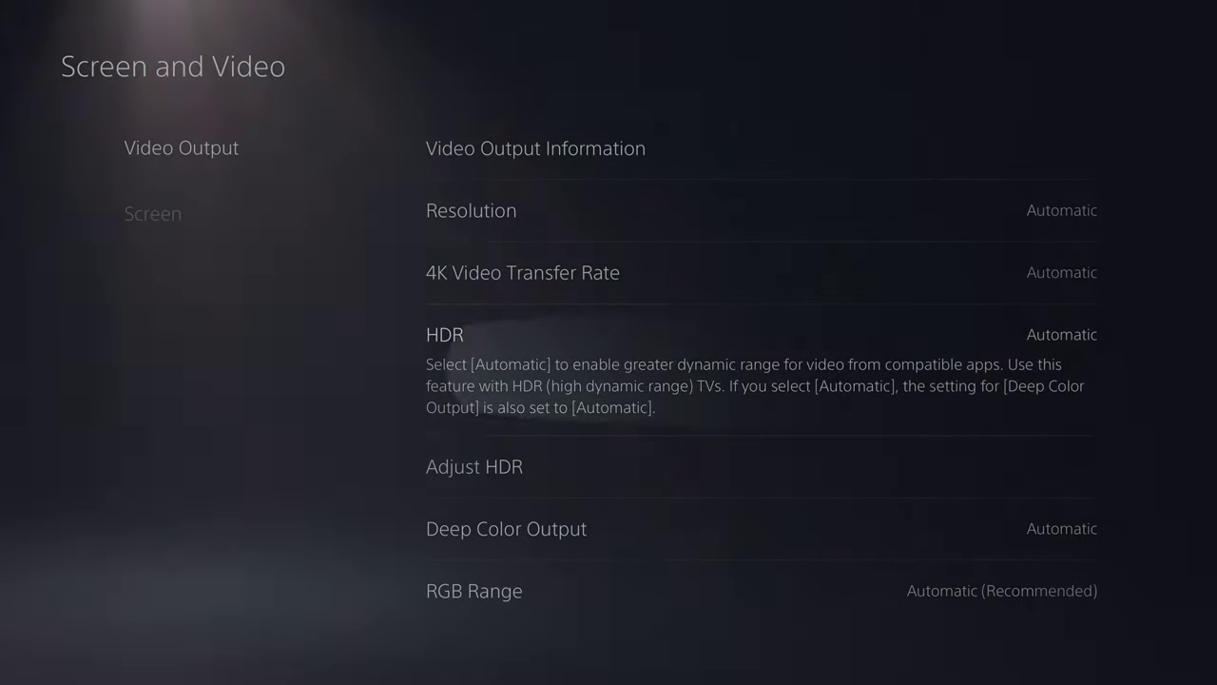
pyautogui.press('Down')
pyautogui.press('Down')
pyautogui.press('Down')
pyautogui.press('Up')
pyautogui.press('Up')
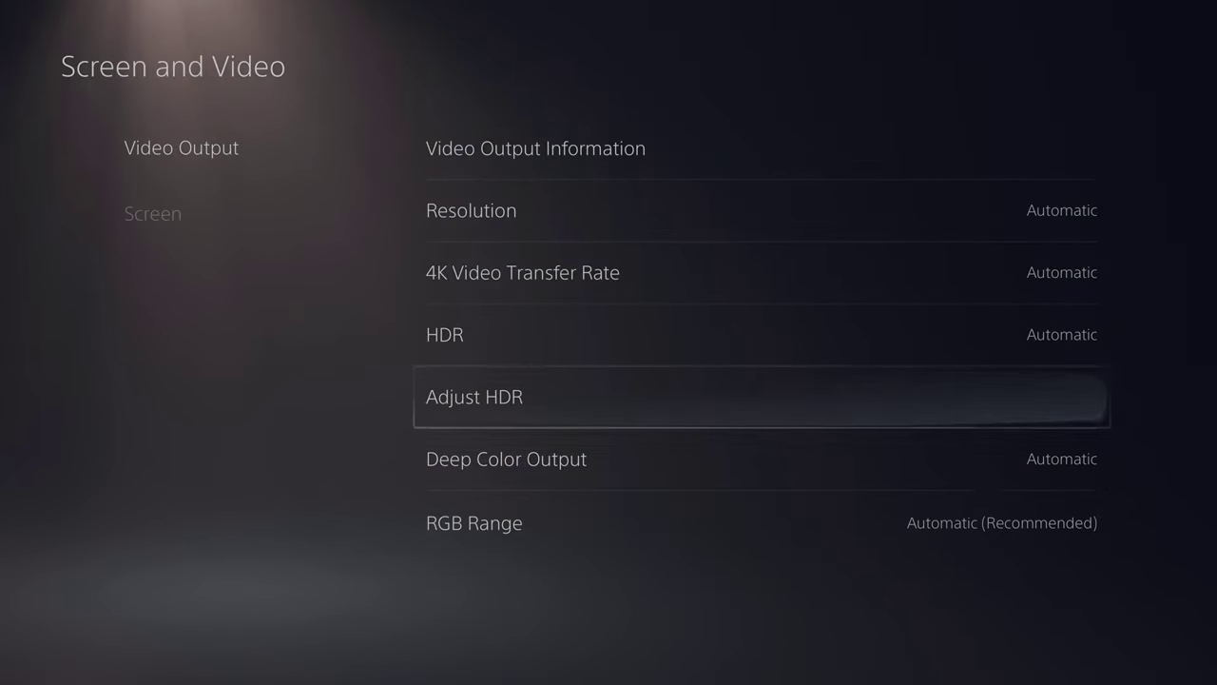
pyautogui.press('Left')
pyautogui.press('Down')
pyautogui.press('Escape')
pyautogui.press('Down')
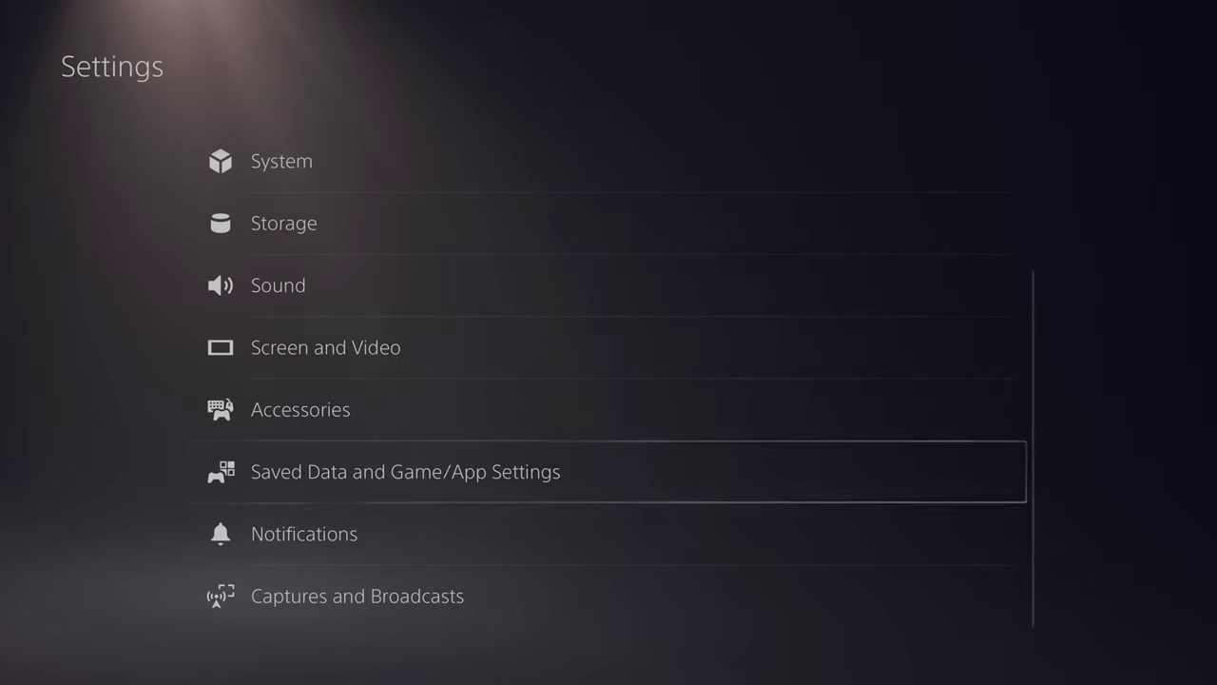
pyautogui.press('Up')
pyautogui.press('Return')
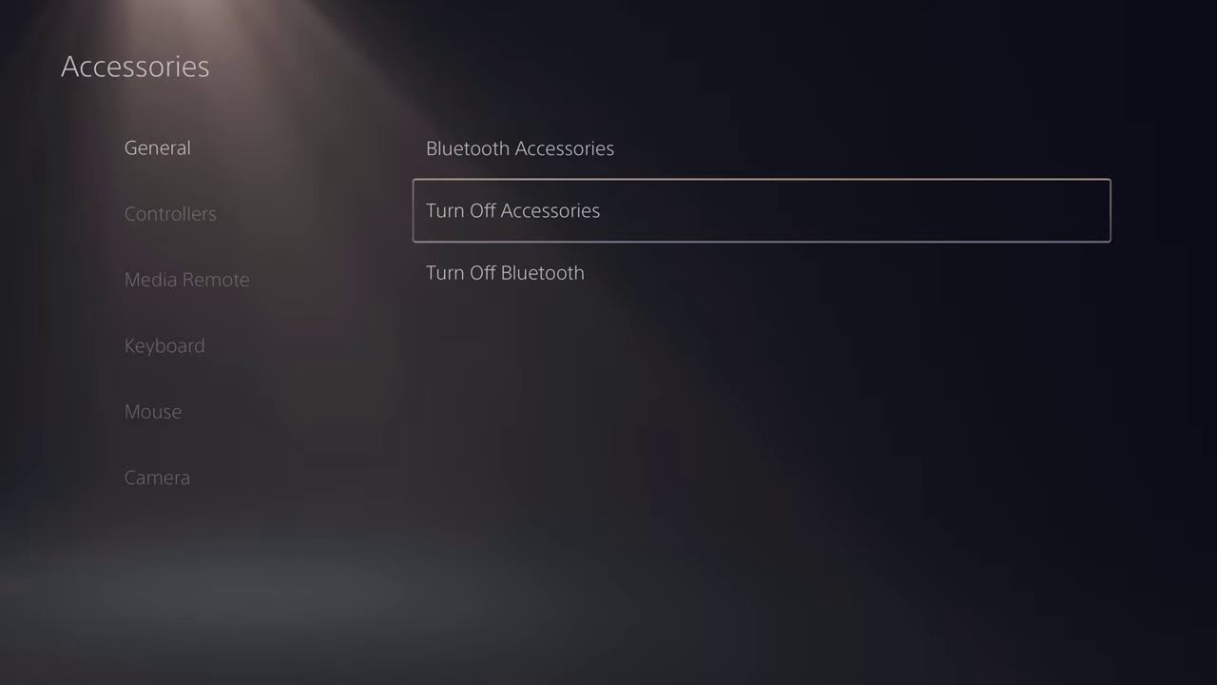
pyautogui.press('Left')
pyautogui.press('Down')
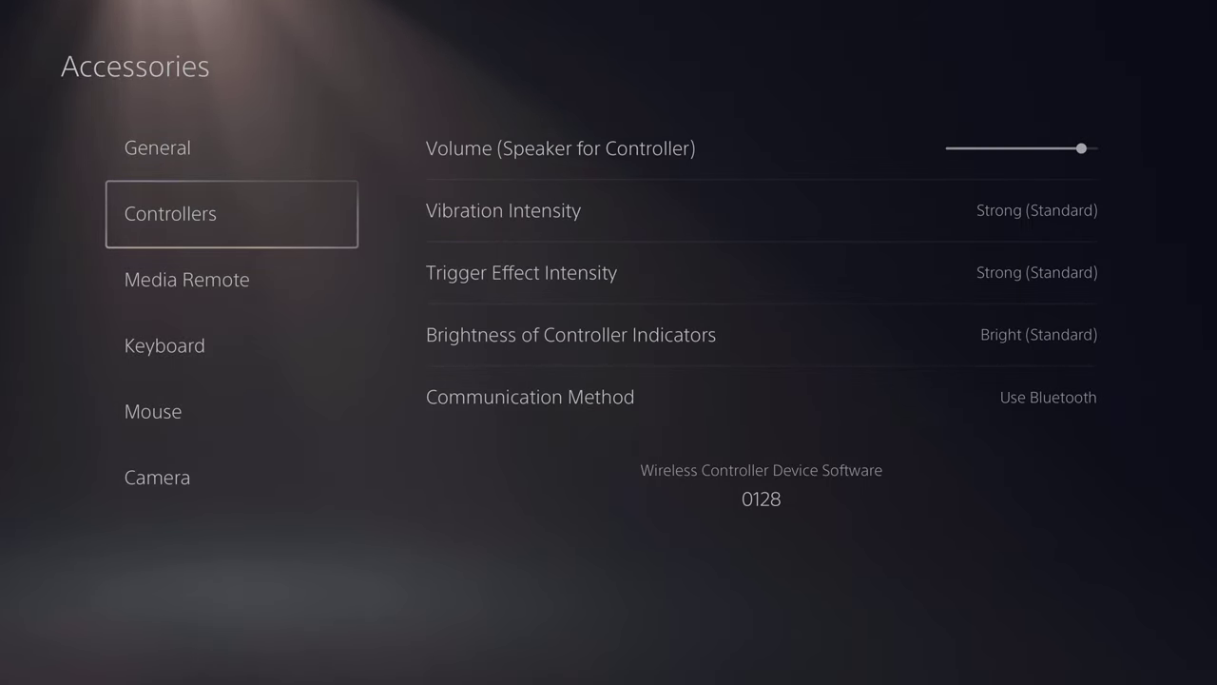
pyautogui.press('Down')
pyautogui.press('Down')
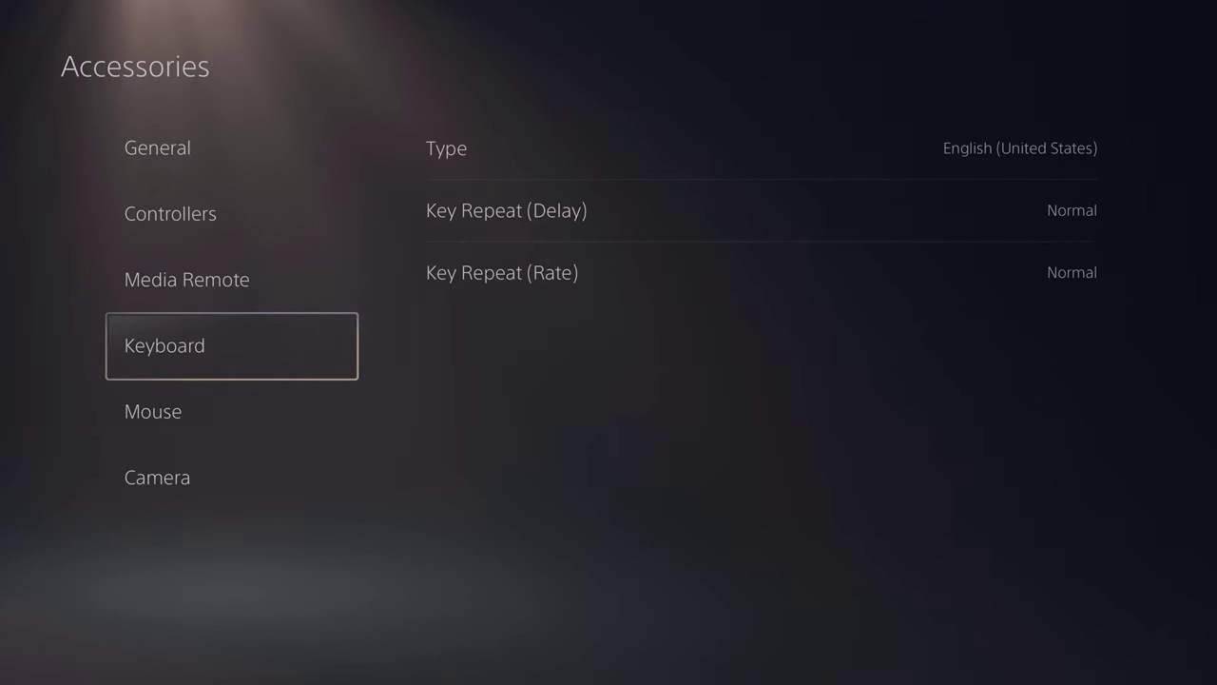
pyautogui.press('Down')
pyautogui.press('Down')
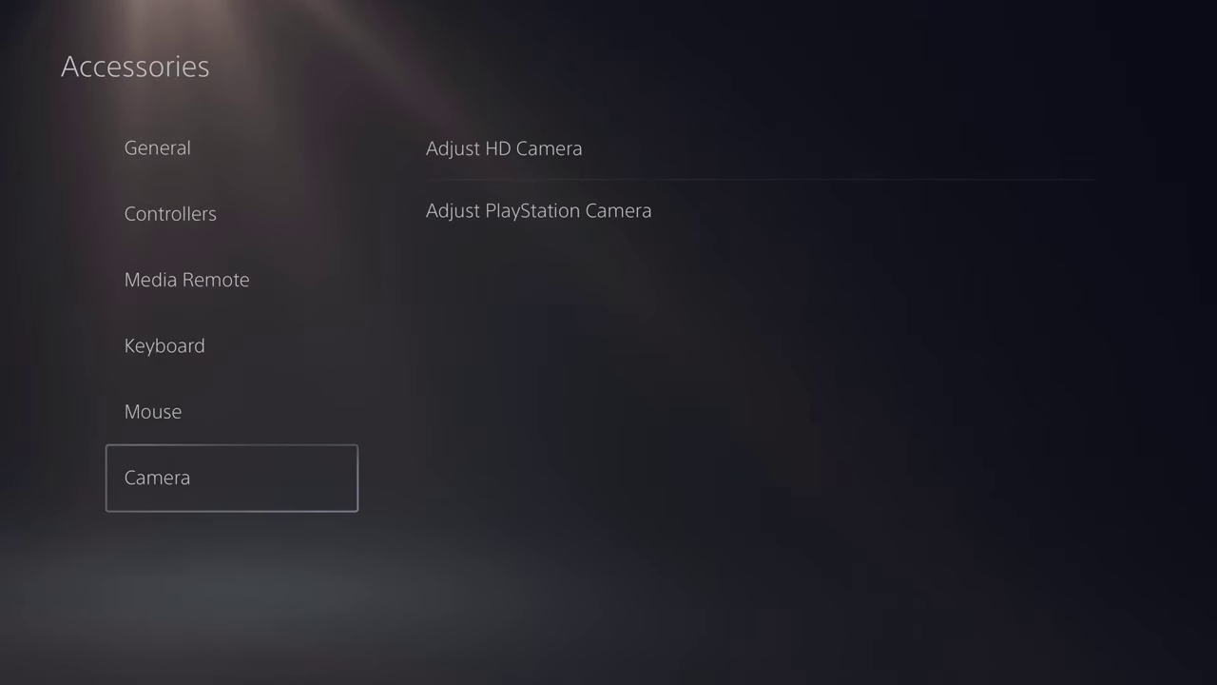
pyautogui.press('Escape')
pyautogui.press('Down')
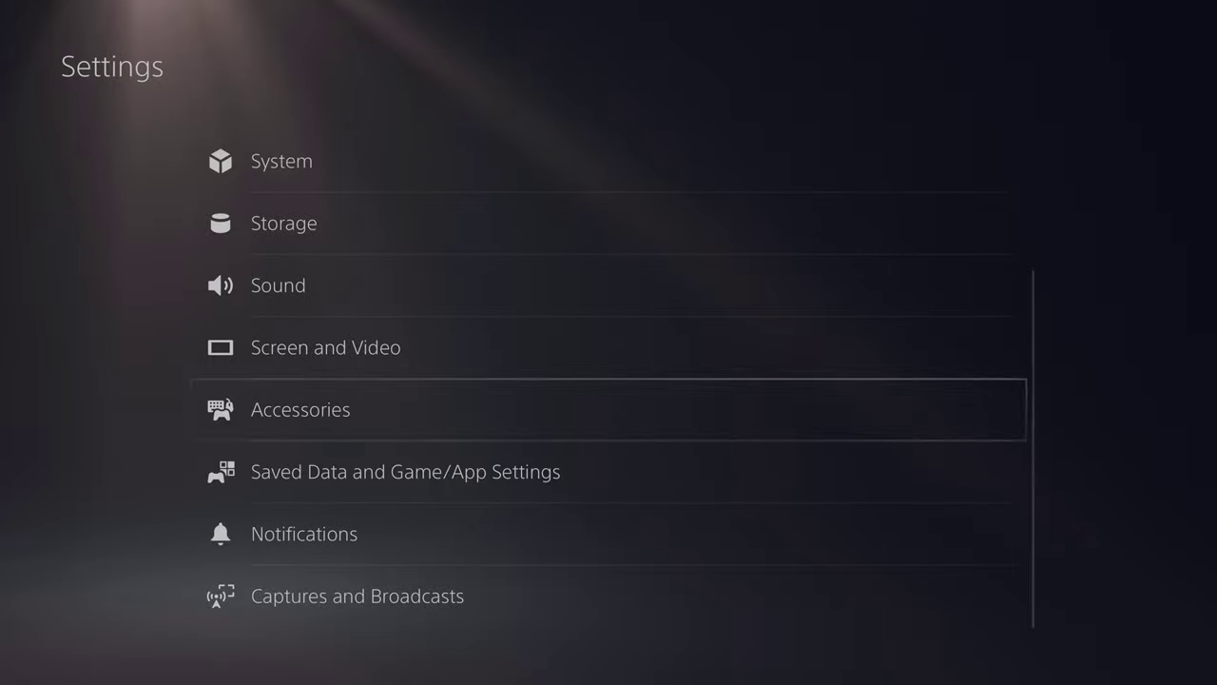
pyautogui.press('Return')
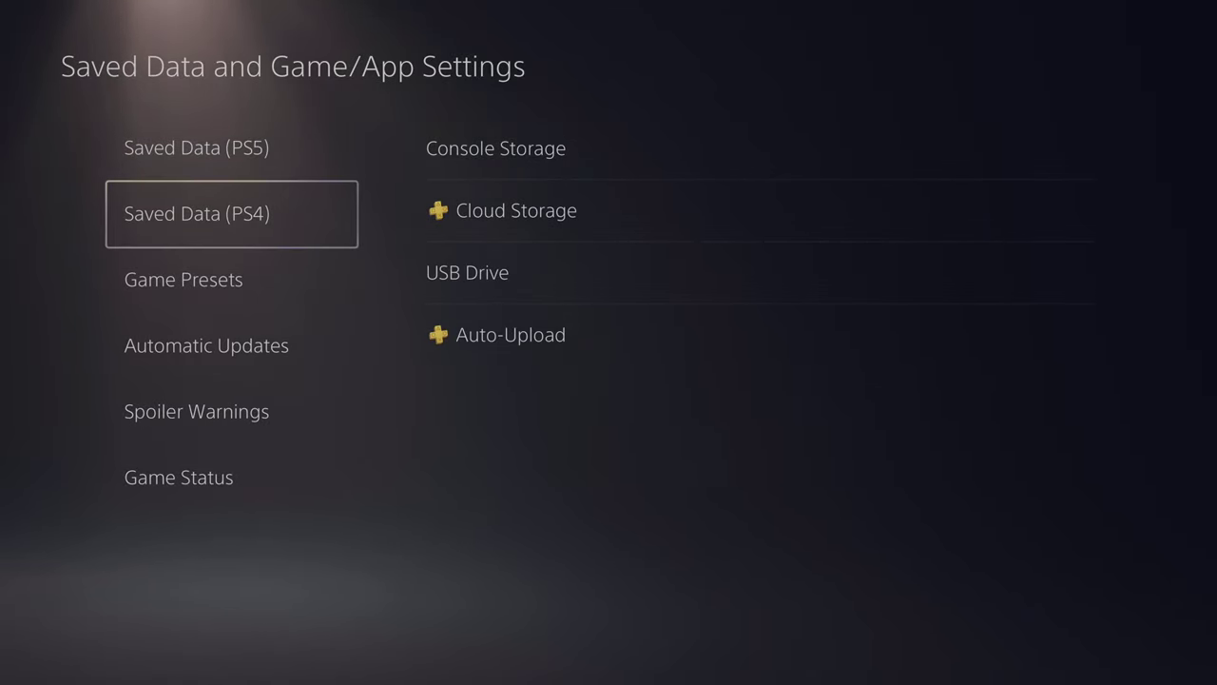
# Step: Set the Game Presets difficulty to Hardest and prefer Performance Mode for new games
pyautogui.press('Up')
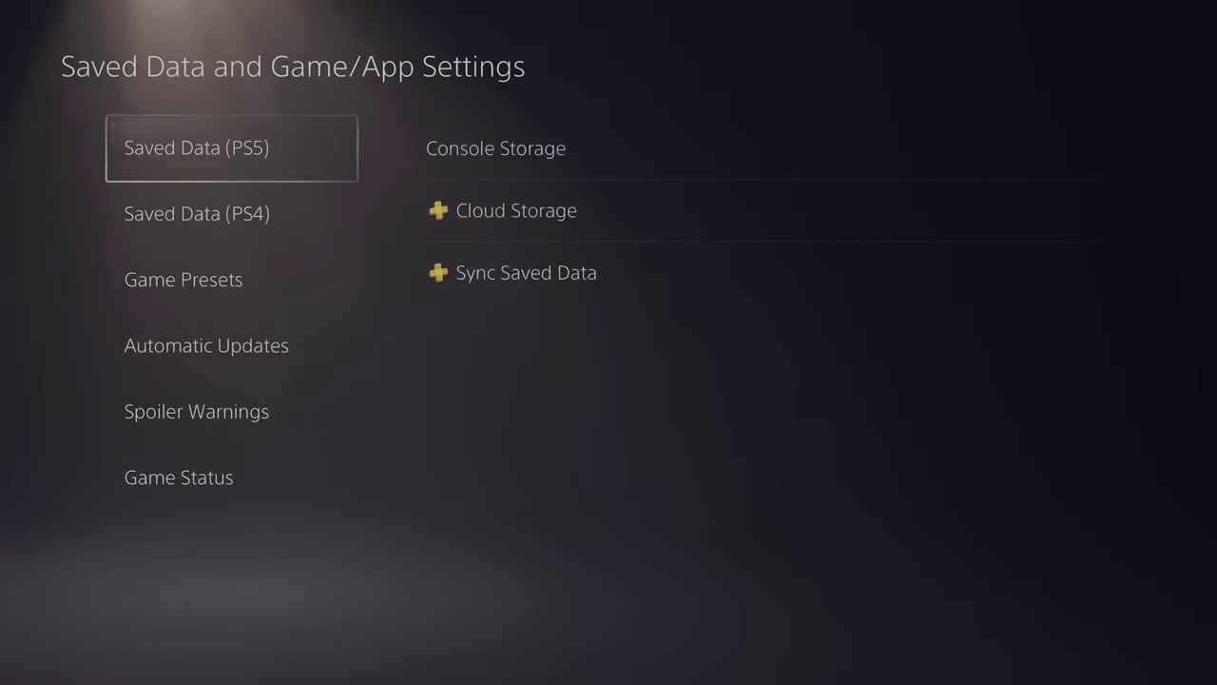
pyautogui.press('Down')
pyautogui.press('Down')
pyautogui.press('Right')
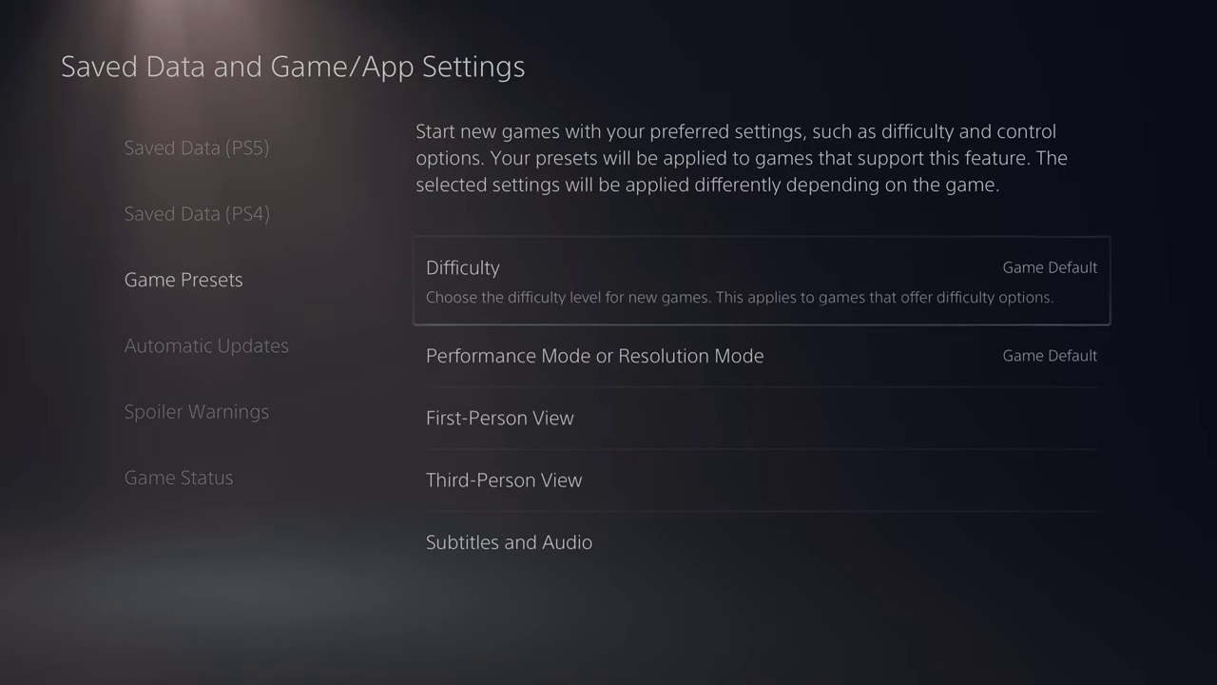
pyautogui.press('Return')
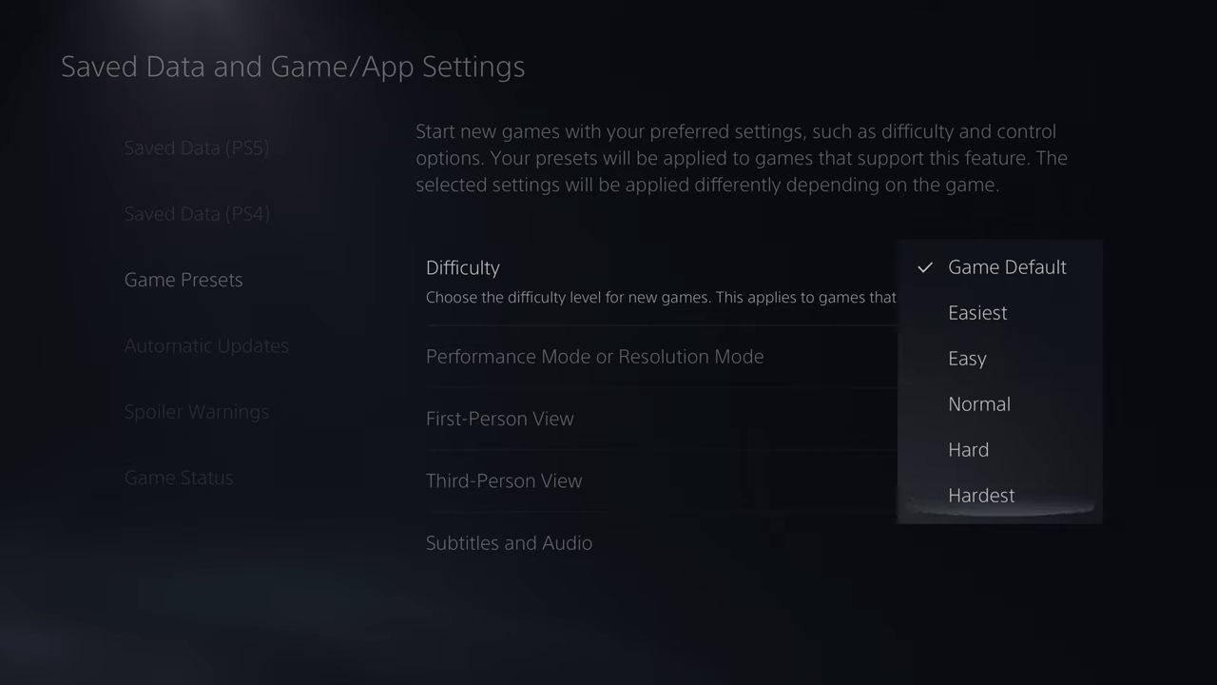
pyautogui.press('Return')
pyautogui.press('Down')
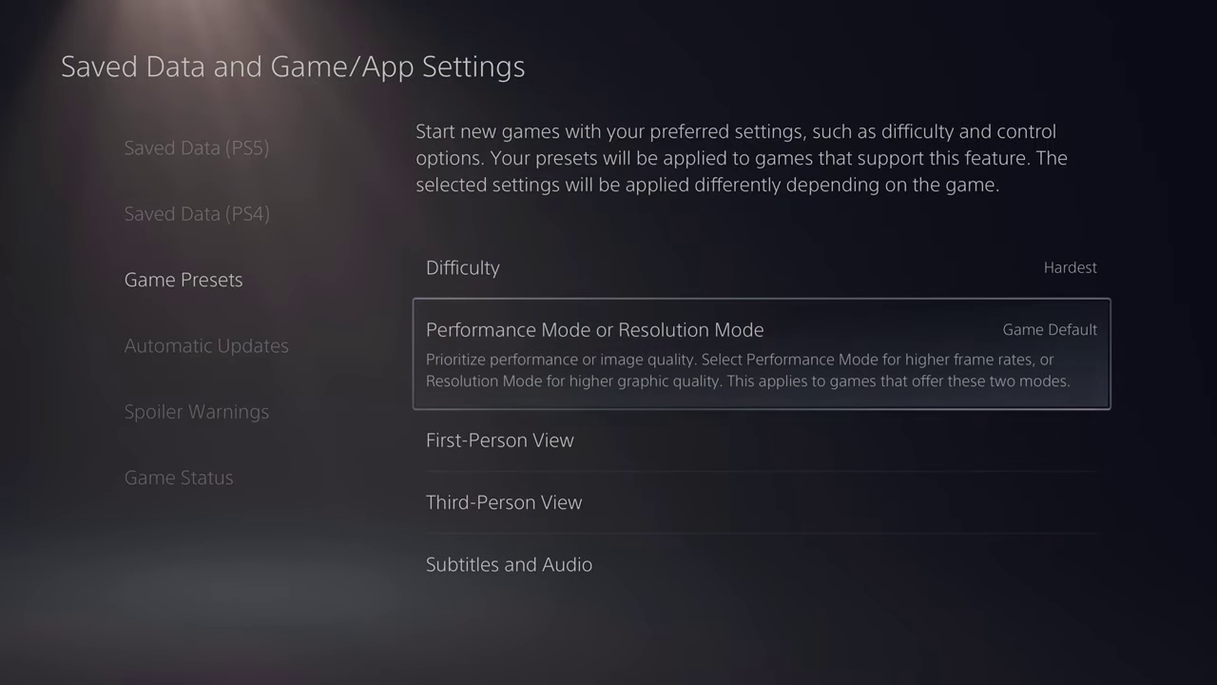
pyautogui.press('Return')
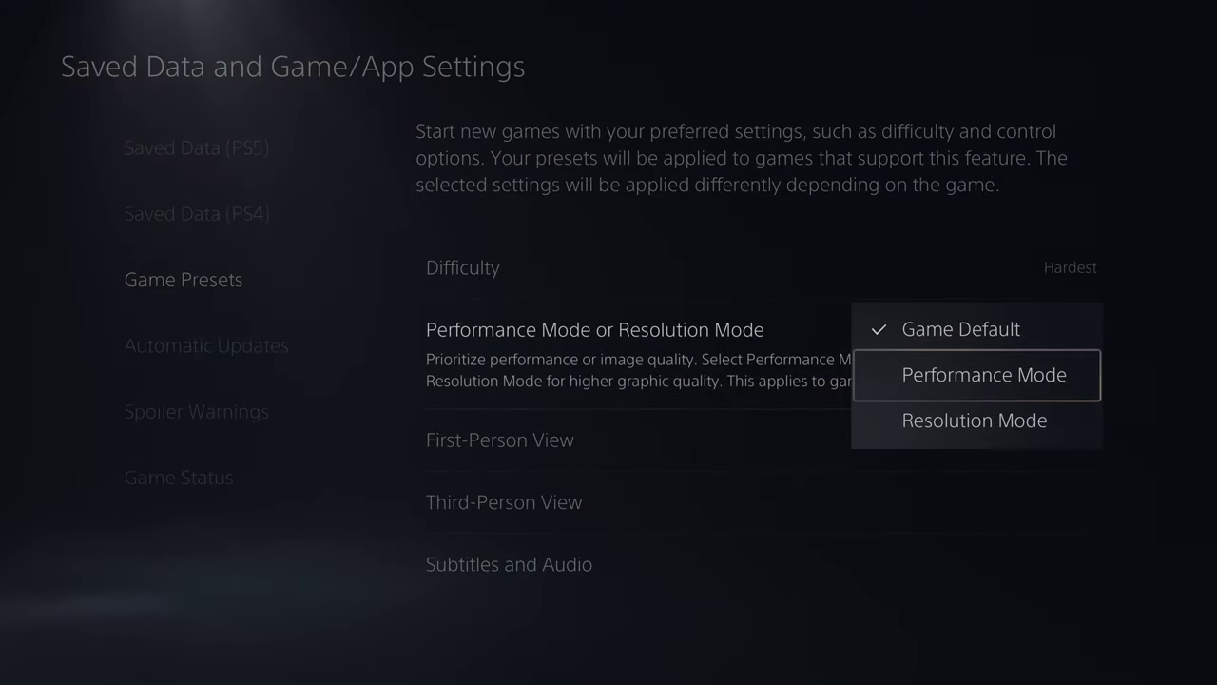
pyautogui.press('Return')
# Step: Set First-Person View vertical and horizontal camera movement to Normal
pyautogui.press('Down')
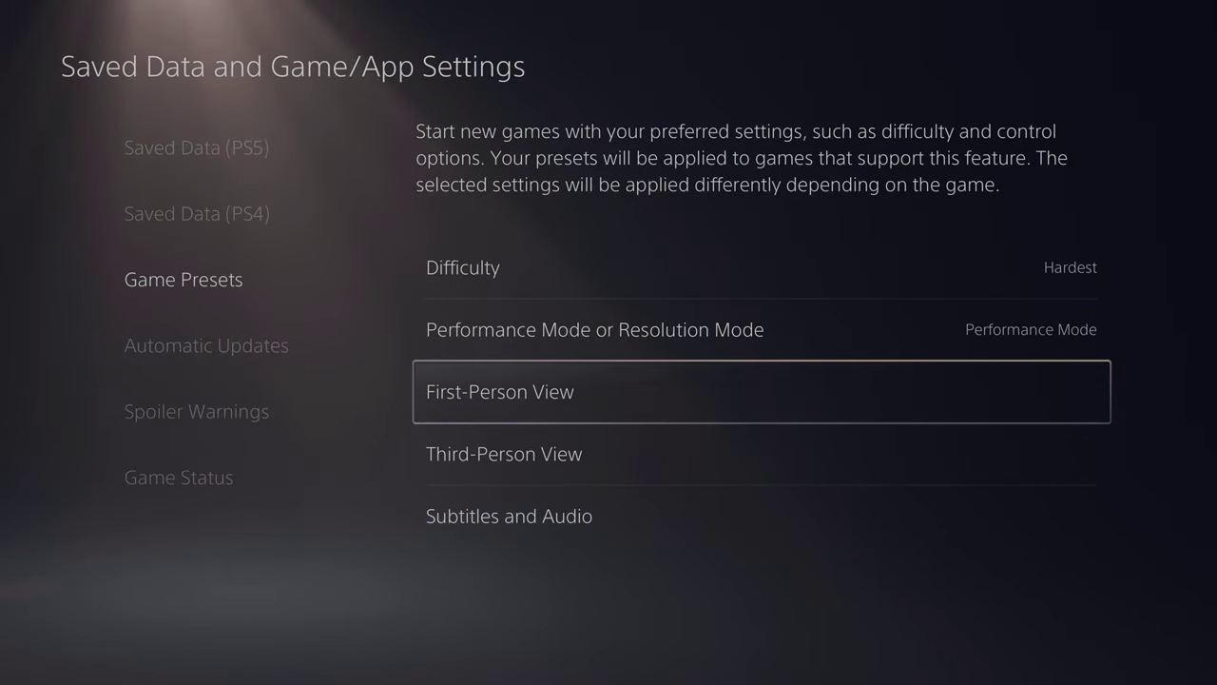
pyautogui.press('Return')
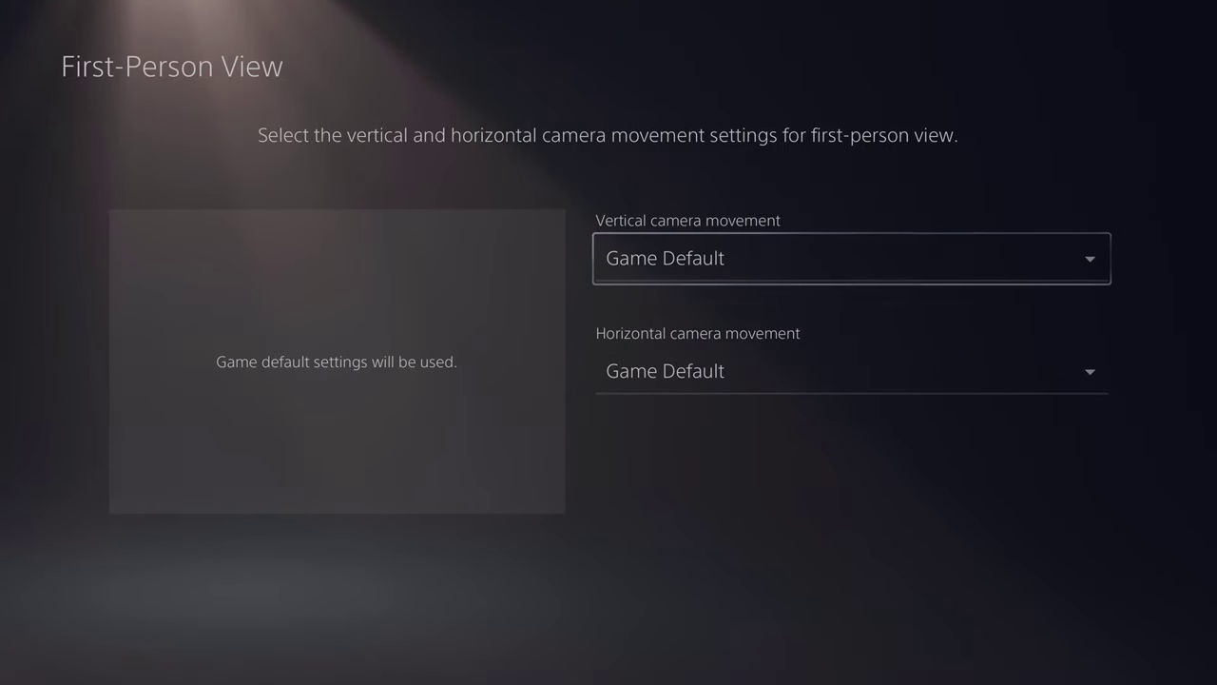
pyautogui.press('Escape')
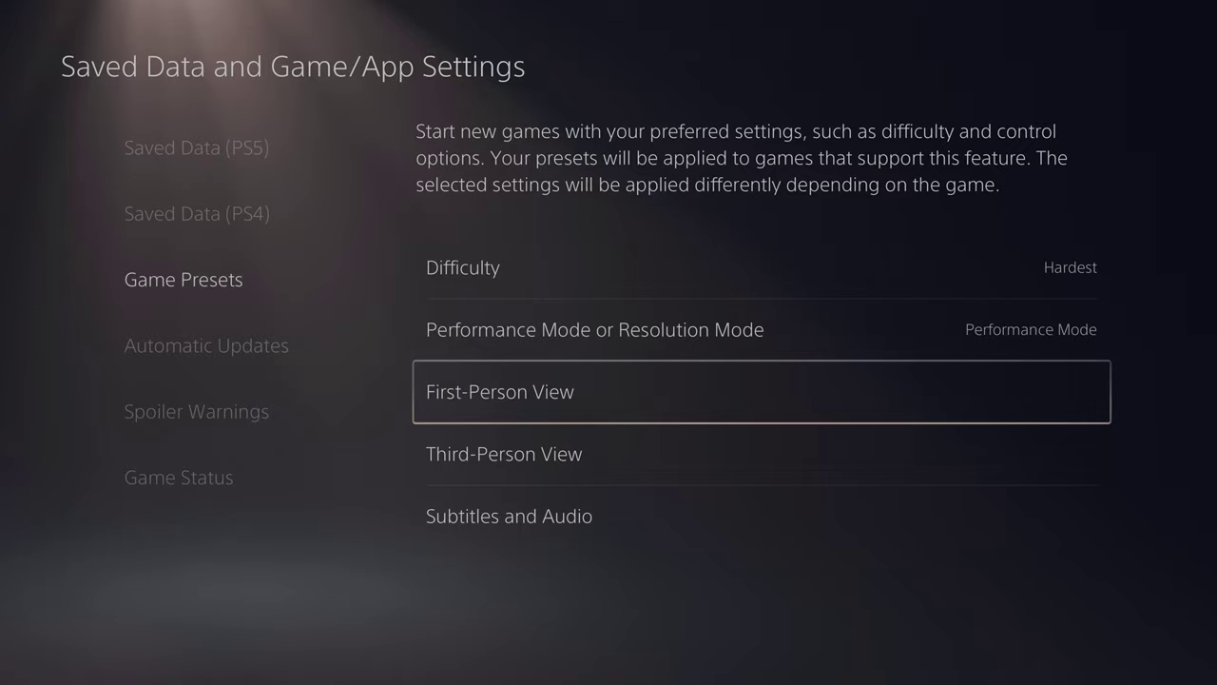
pyautogui.press('Return')
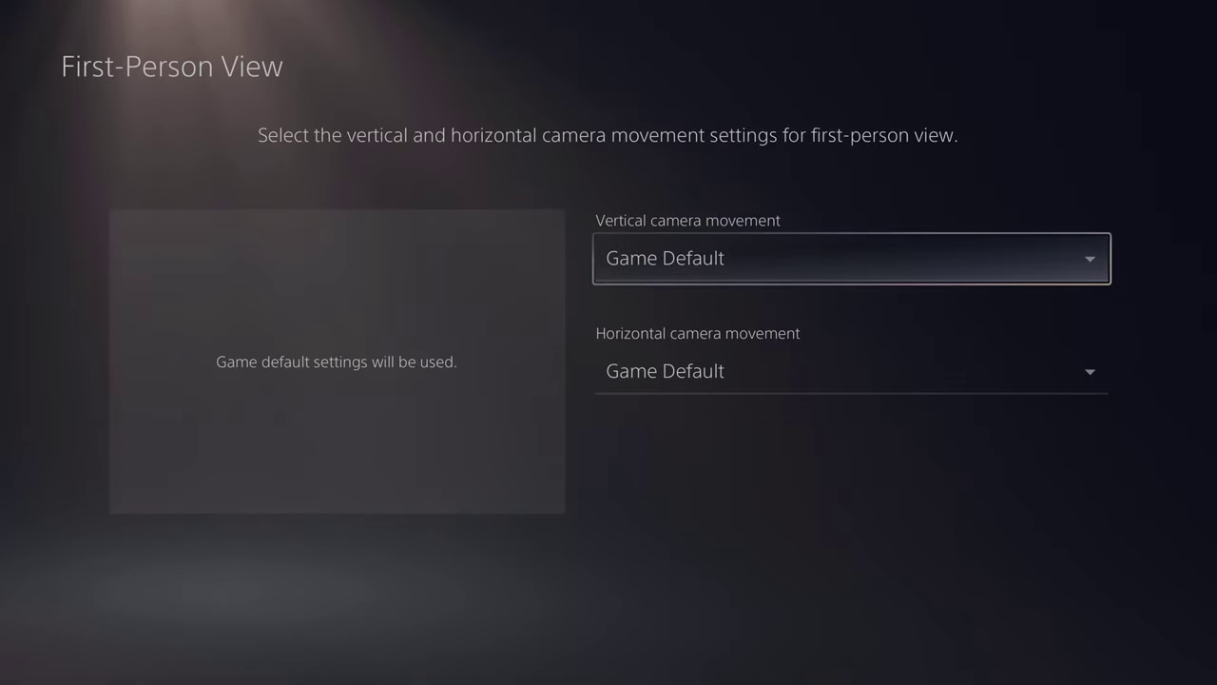
pyautogui.press('Return')
pyautogui.press('Return')
pyautogui.press('Return')
pyautogui.press('Down')
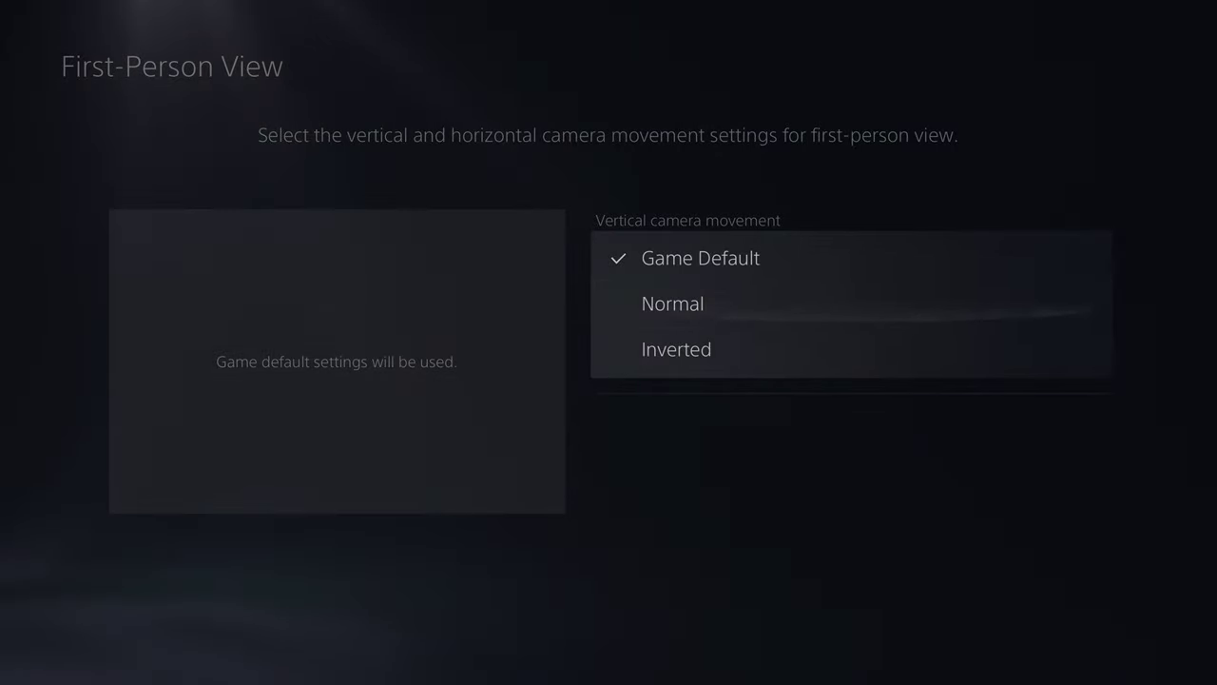
pyautogui.press('Return')
pyautogui.press('Return')
pyautogui.press('Down')
pyautogui.press('Return')
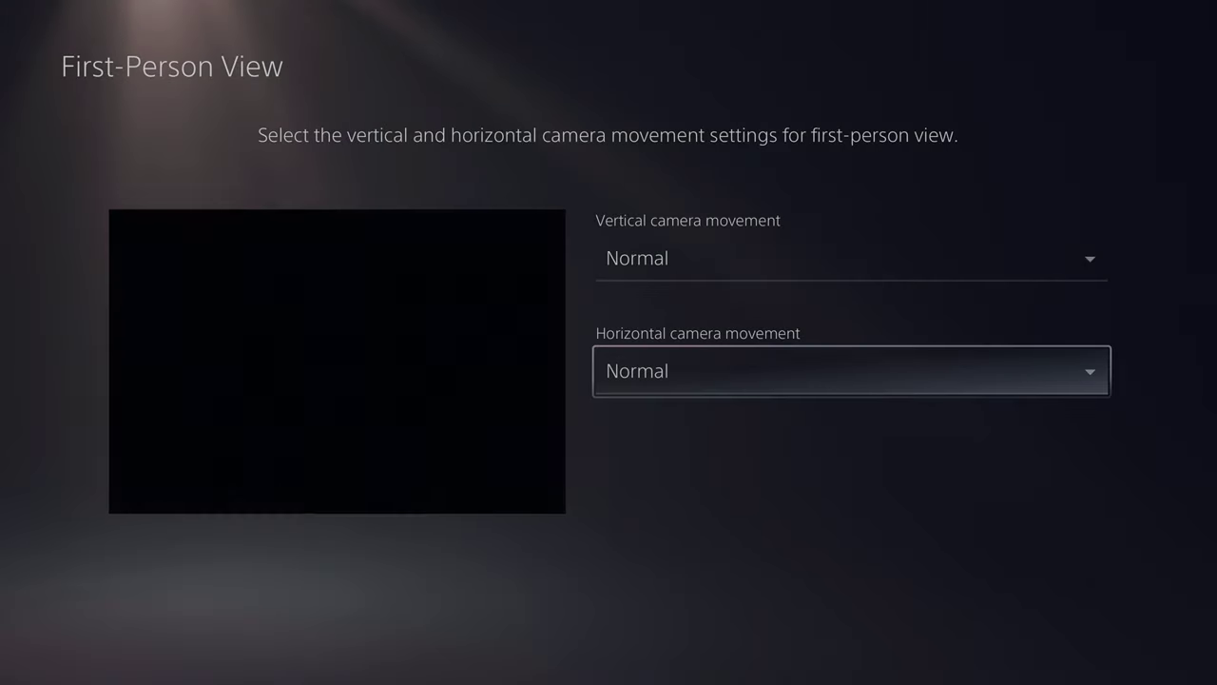
pyautogui.press('Escape')
# Step: Set Third-Person View vertical and horizontal camera movement to Normal
pyautogui.press('Return')
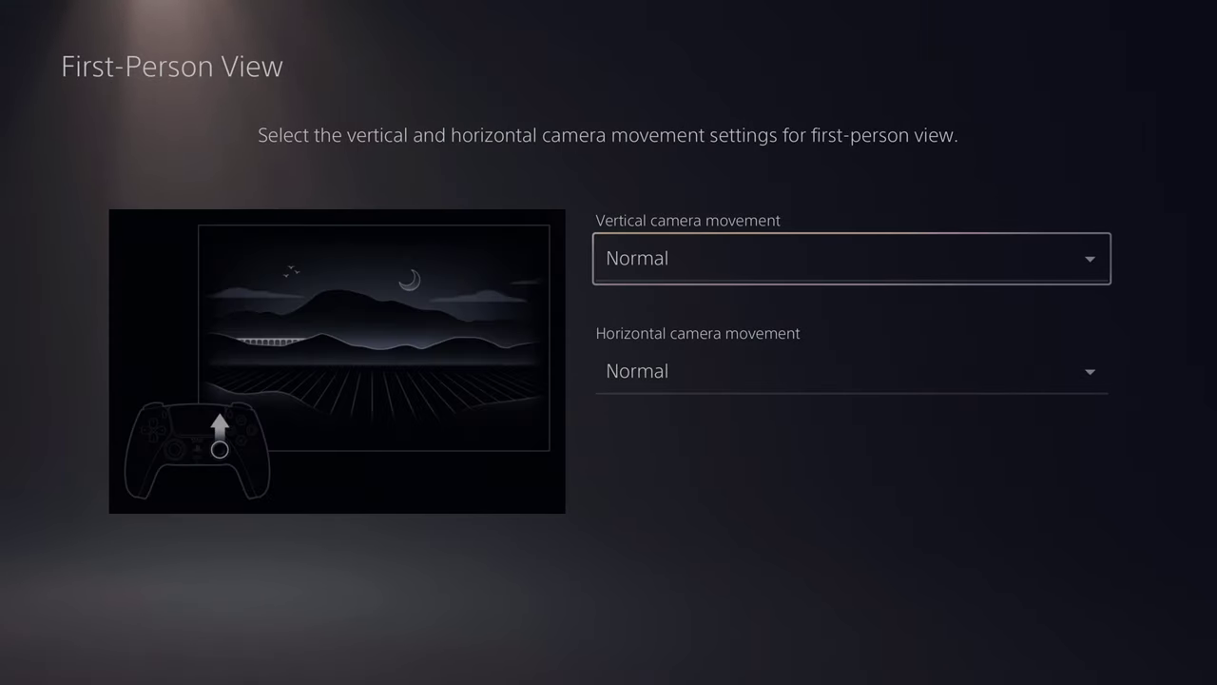
pyautogui.press('Escape')
pyautogui.press('Down')
pyautogui.press('Return')
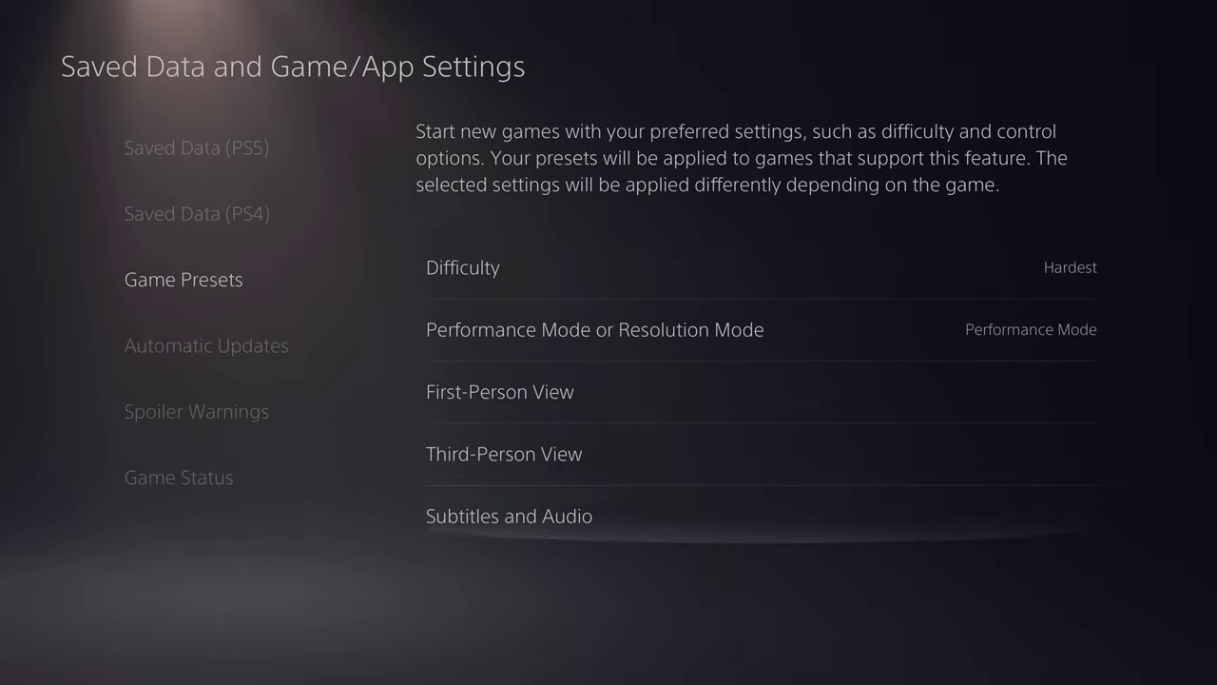
pyautogui.press('Up')
pyautogui.press('Return')
pyautogui.press('Down')
pyautogui.press('Return')
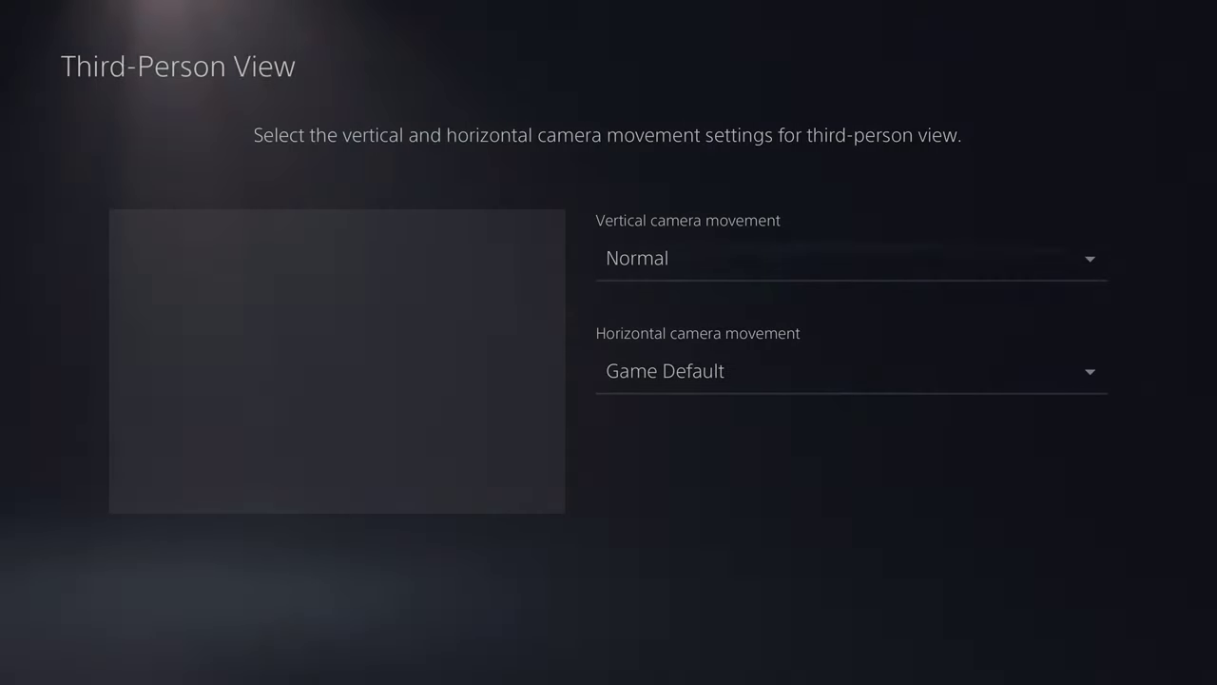
pyautogui.press('Down')
pyautogui.press('Return')
pyautogui.press('Down')
pyautogui.press('Return')
pyautogui.press('Escape')
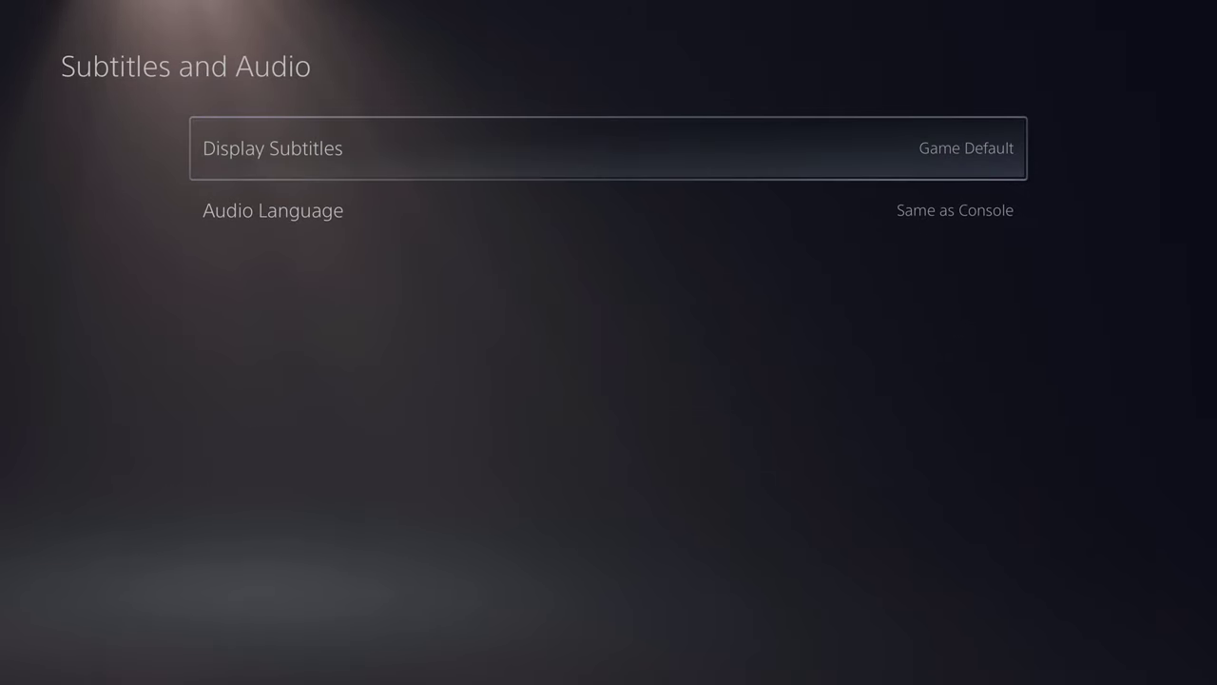
# Step: Turn Display Subtitles on, glance at Audio Language, and move to Automatic Updates
pyautogui.press('Return')
pyautogui.press('Down')
pyautogui.press('Return')
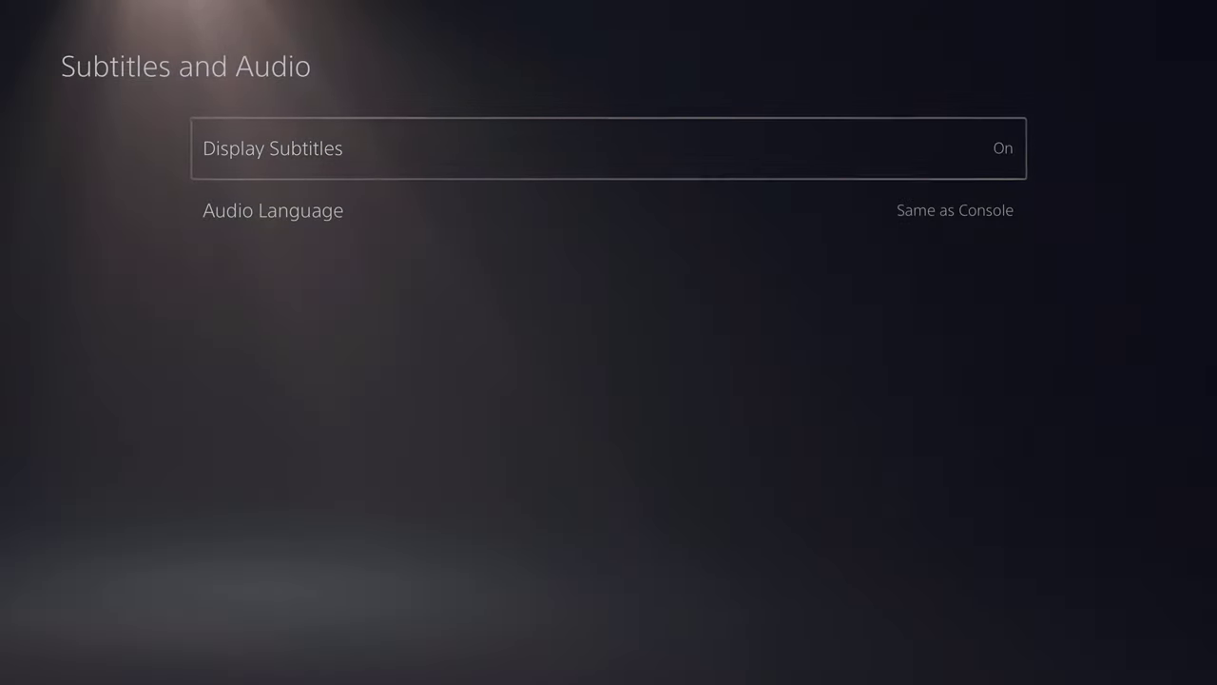
pyautogui.press('Down')
pyautogui.press('Return')
pyautogui.press('Return')
pyautogui.press('Escape')
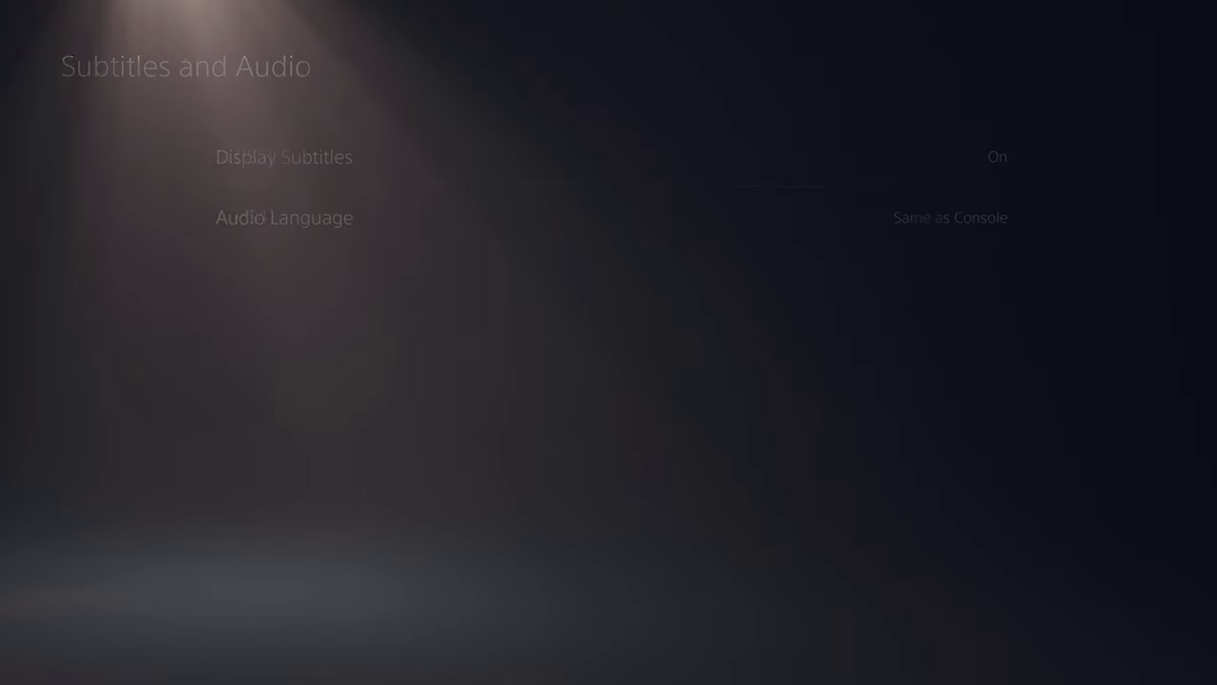
pyautogui.press('Left')
pyautogui.press('Down')
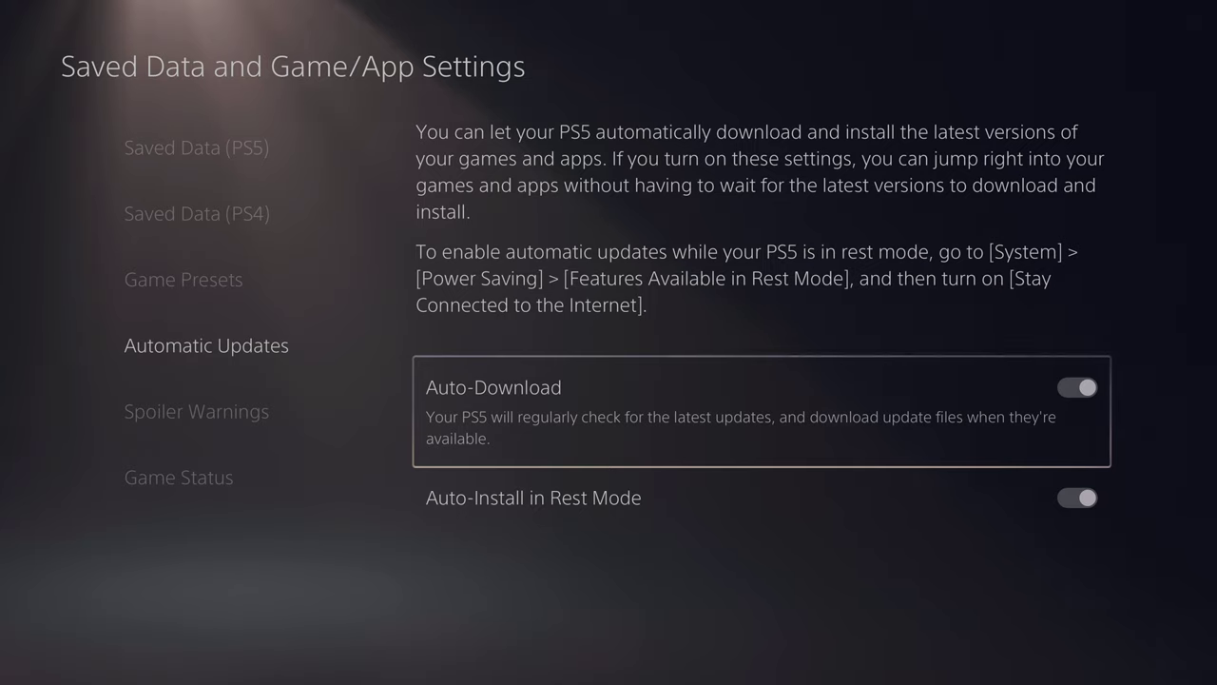
# Step: Toggle Auto-Download back on and look at Auto-Install in Rest Mode
pyautogui.press('Left')
pyautogui.press('Right')
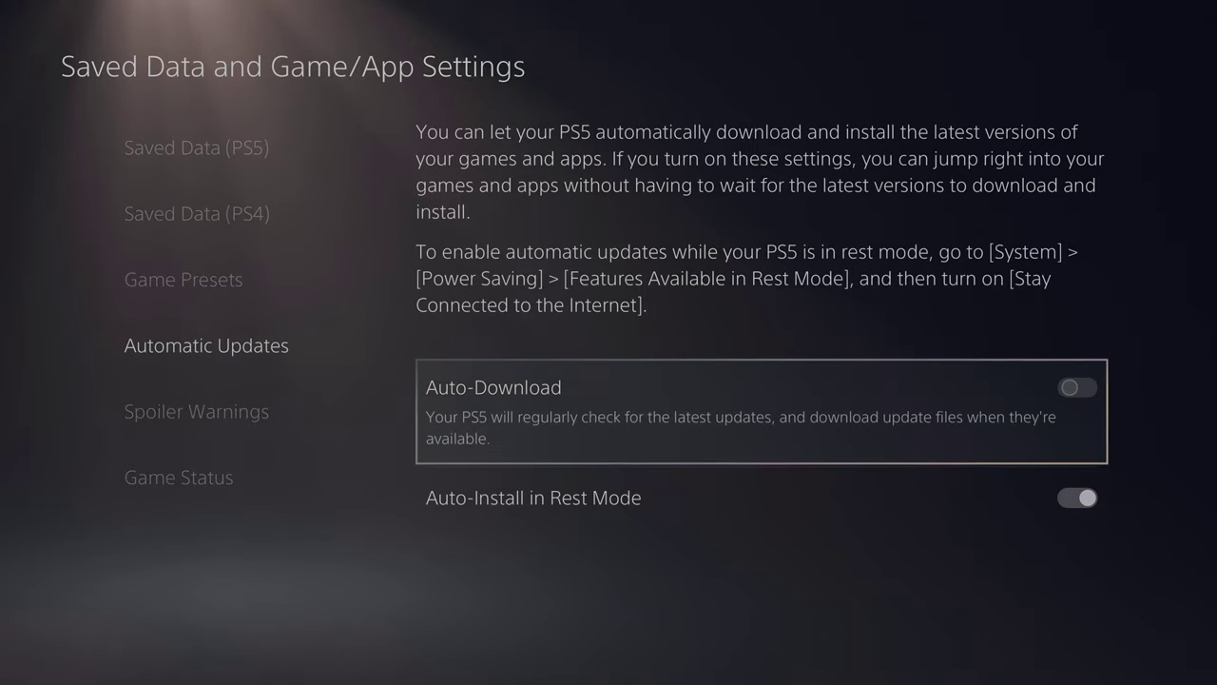
pyautogui.press('Down')
pyautogui.press('Left')
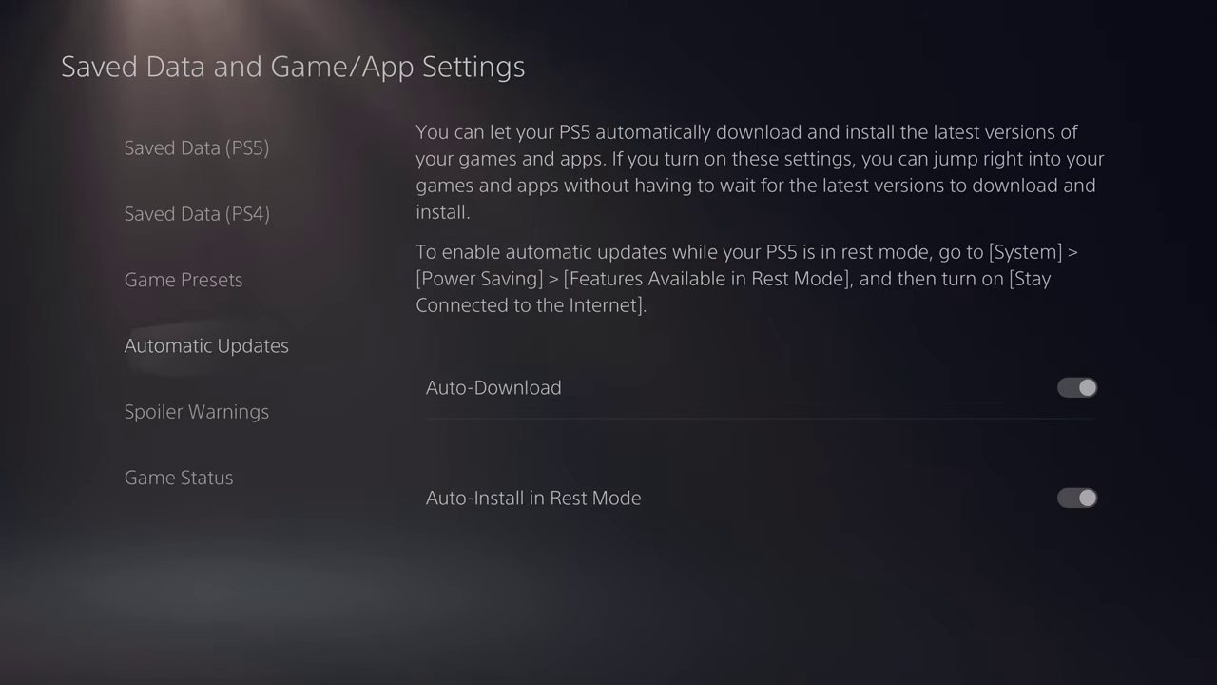
# Step: Review Spoiler Warnings, Game Status and the Sync with PlayStation Network option unchanged
pyautogui.press('Down')
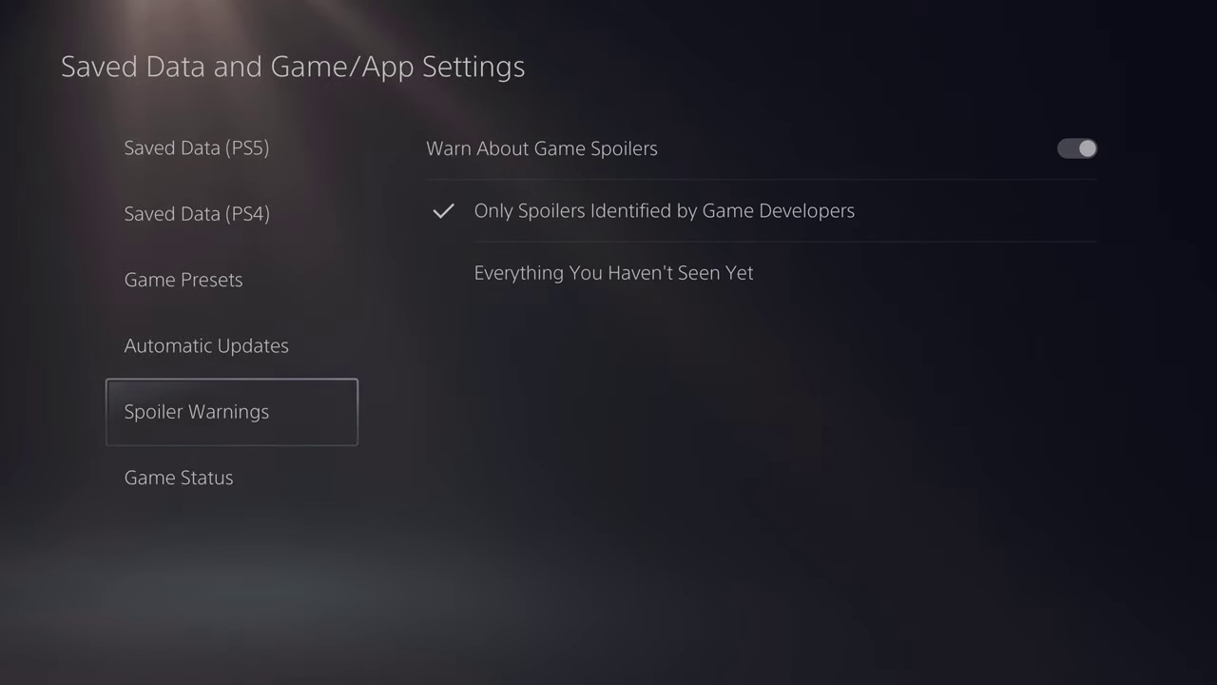
pyautogui.press('Down')
pyautogui.press('Up')
pyautogui.press('Right')
pyautogui.press('Down')
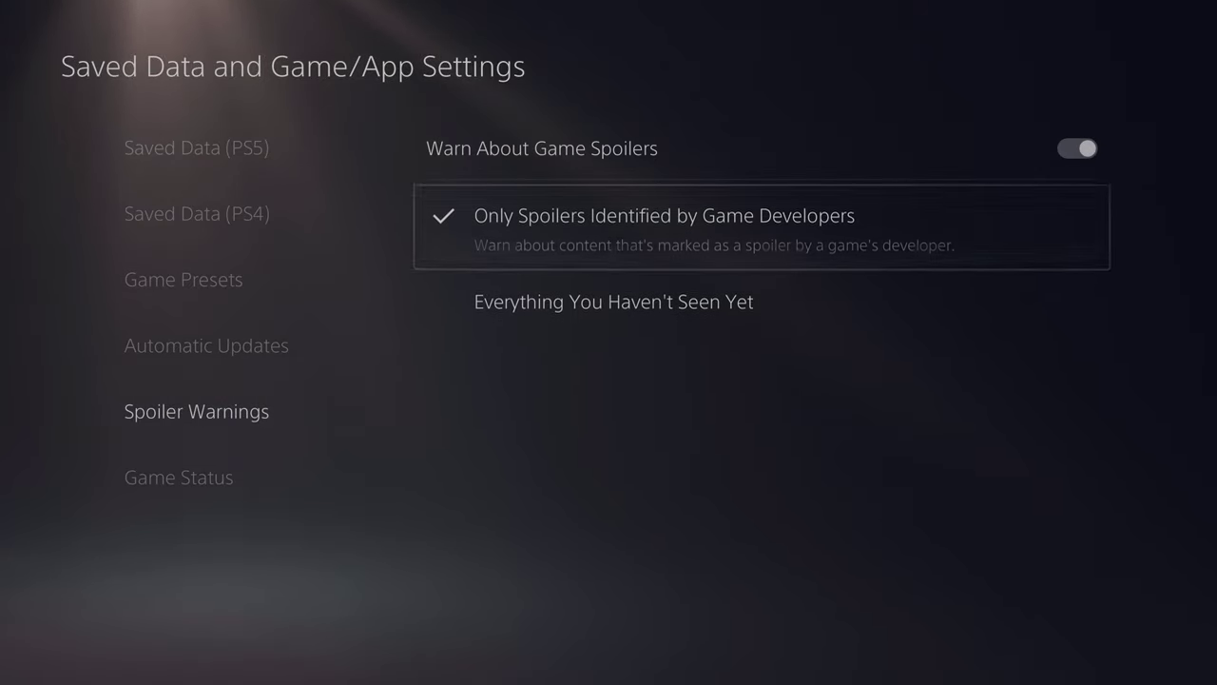
pyautogui.press('Up')
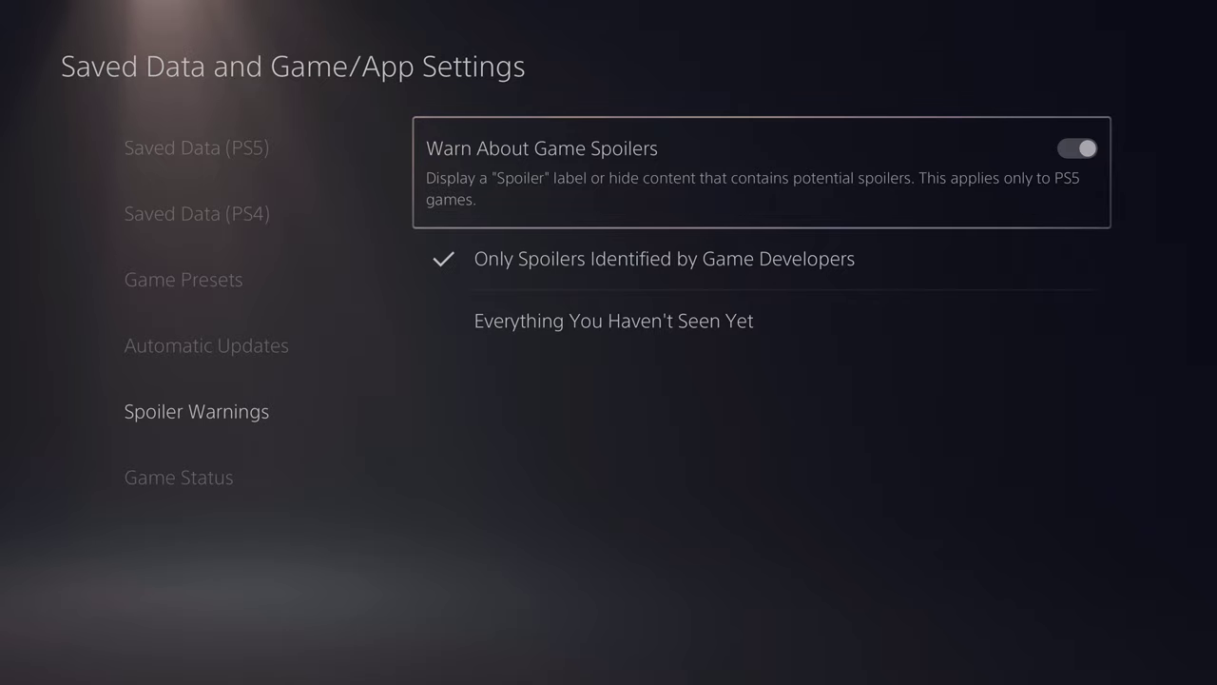
pyautogui.press('Left')
pyautogui.press('Down')
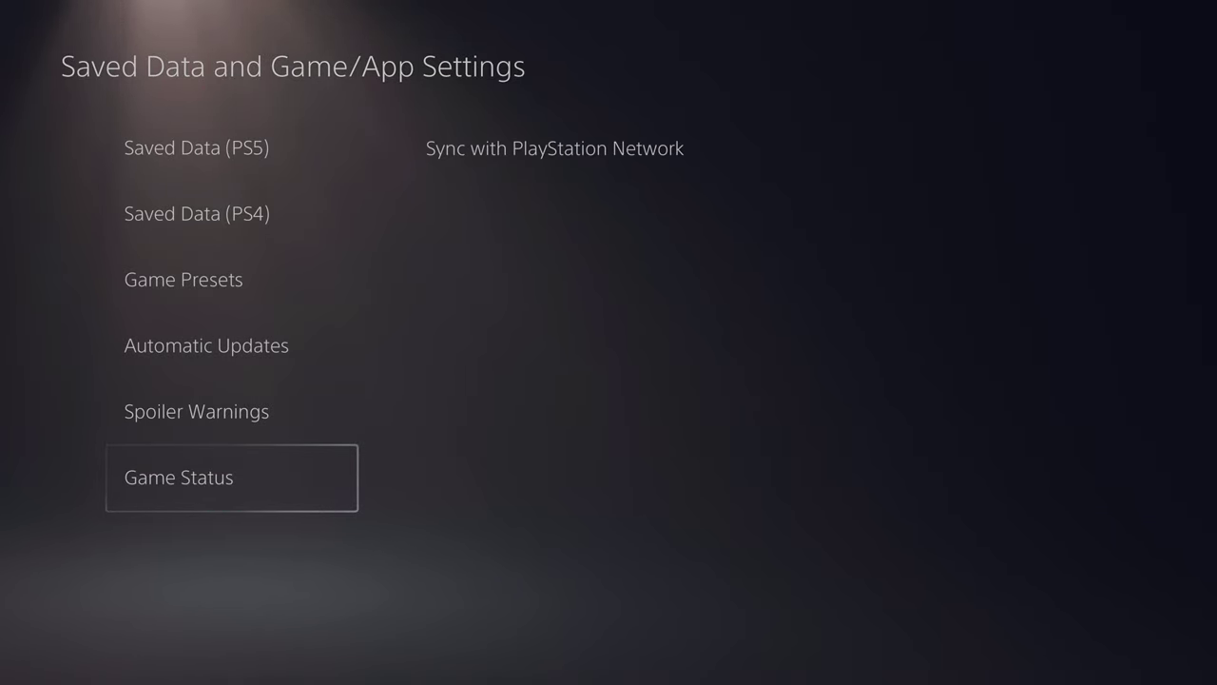
pyautogui.press('Escape')
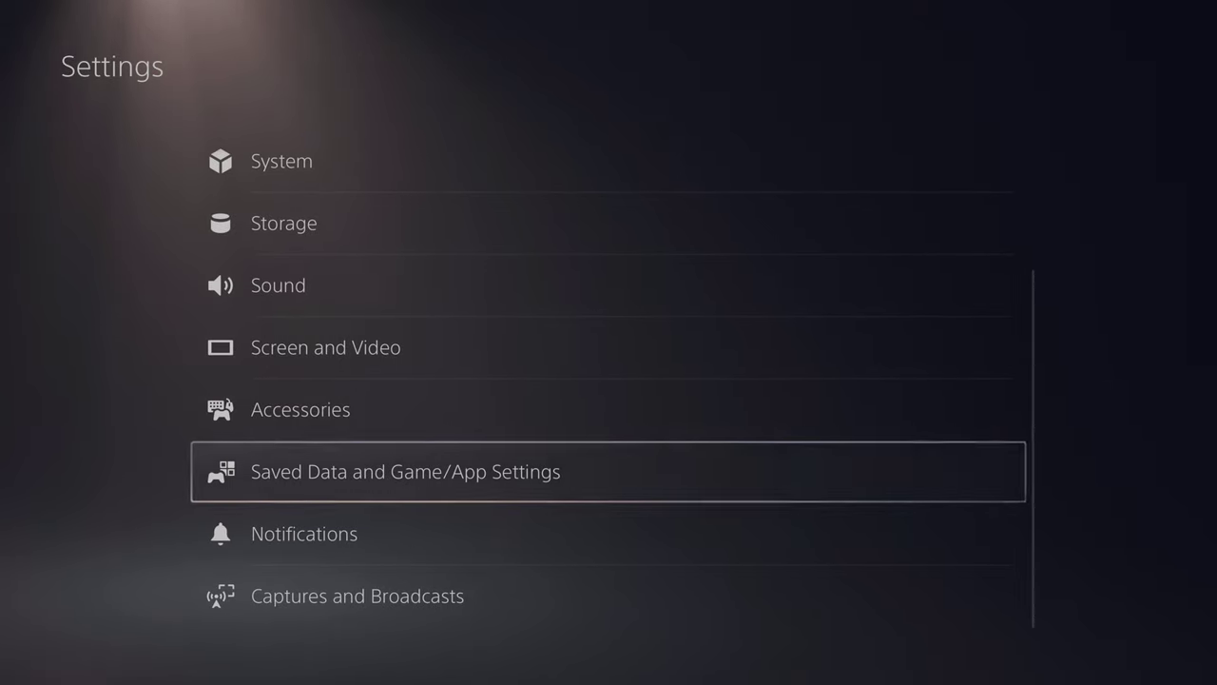
pyautogui.press('Return')
pyautogui.press('Right')
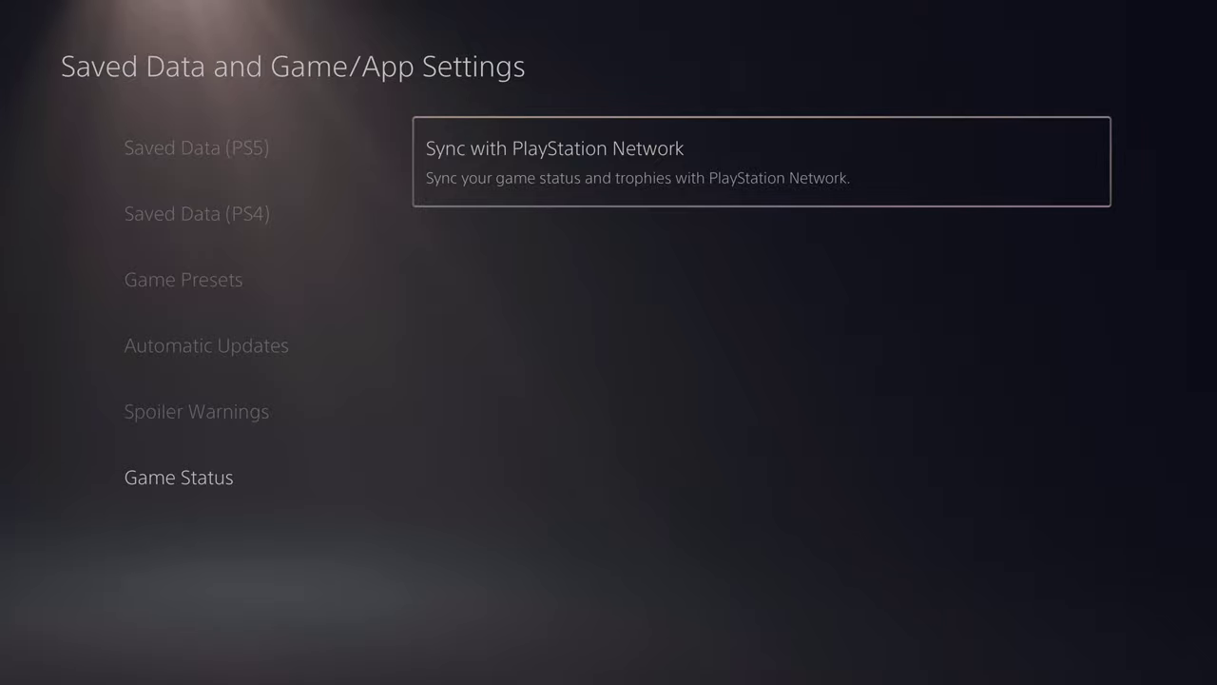
pyautogui.press('Left')
# Step: Open Notifications and turn Show Preview off, then back on
pyautogui.press('Escape')
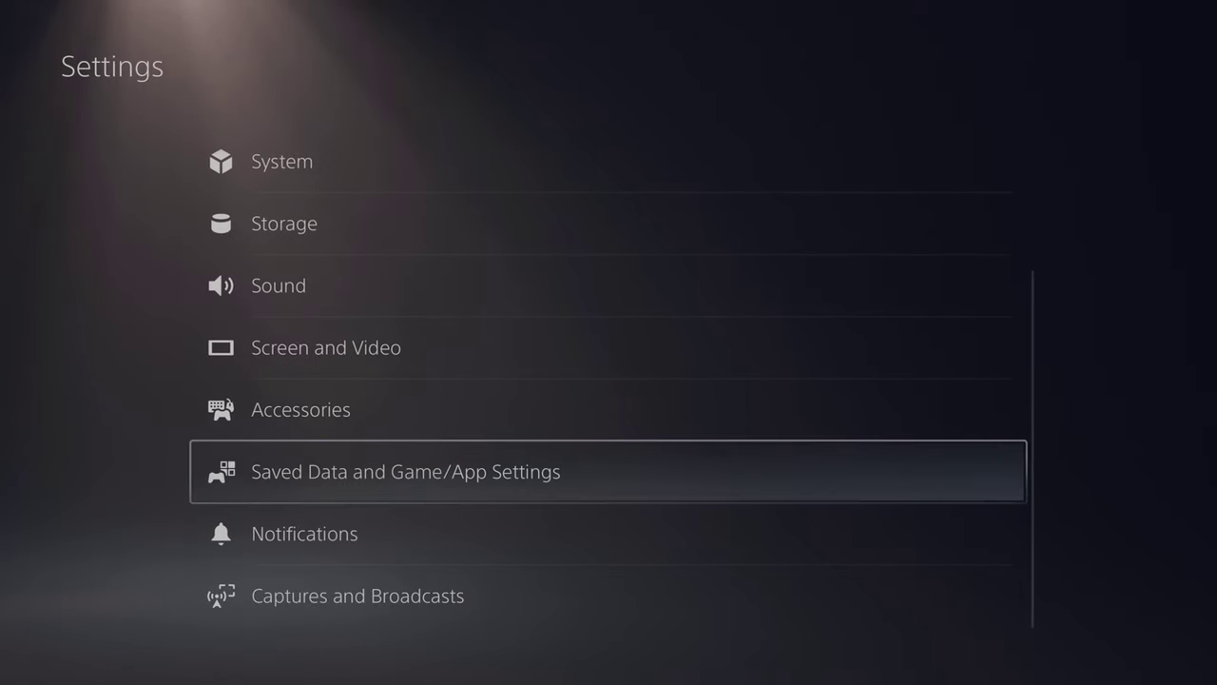
pyautogui.press('Return')
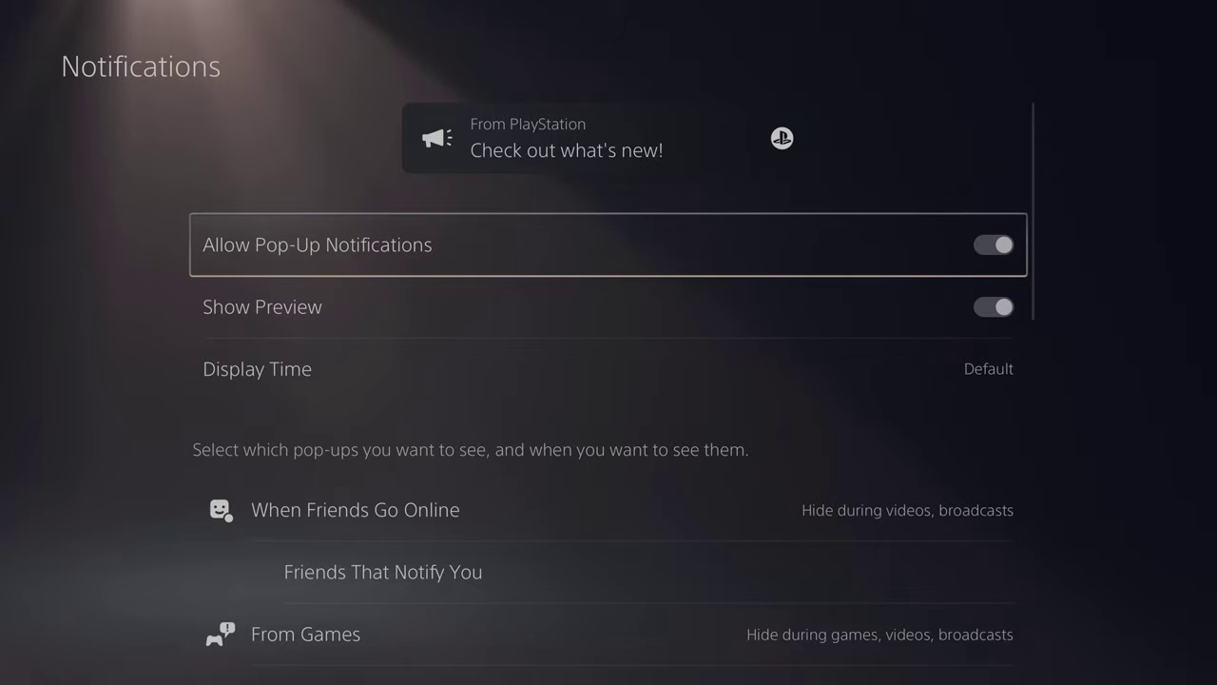
pyautogui.press('Down')
pyautogui.press('Up')
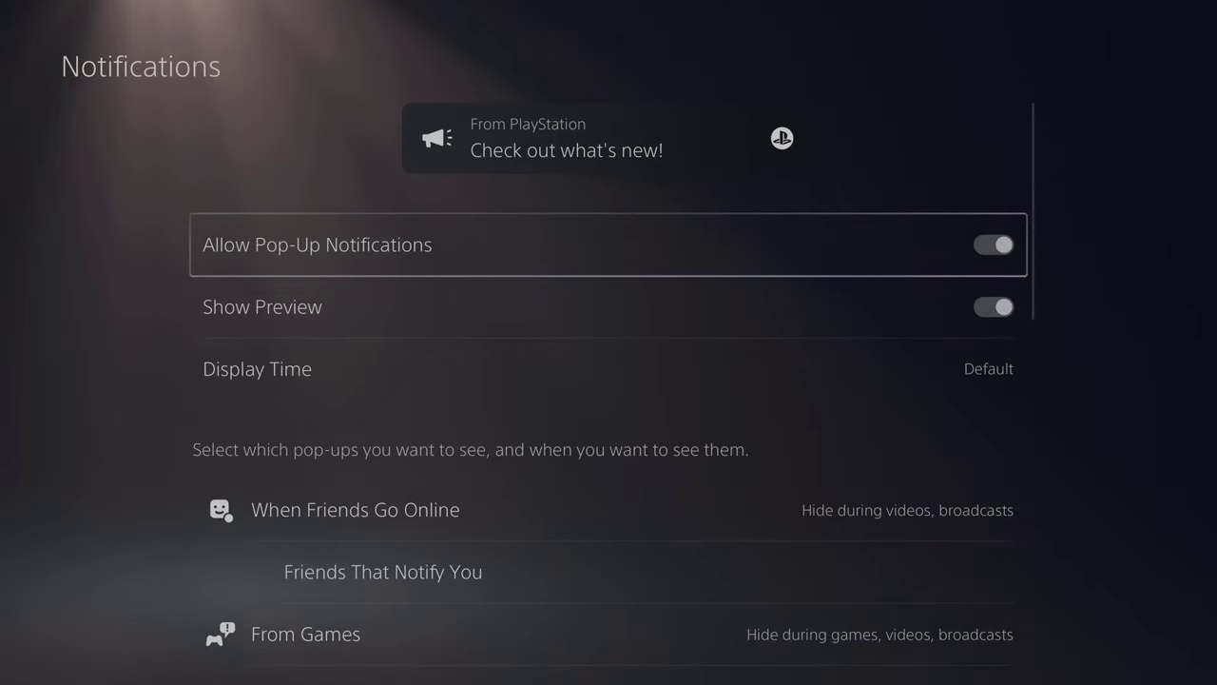
pyautogui.press('Down')
pyautogui.press('Up')
pyautogui.press('Down')
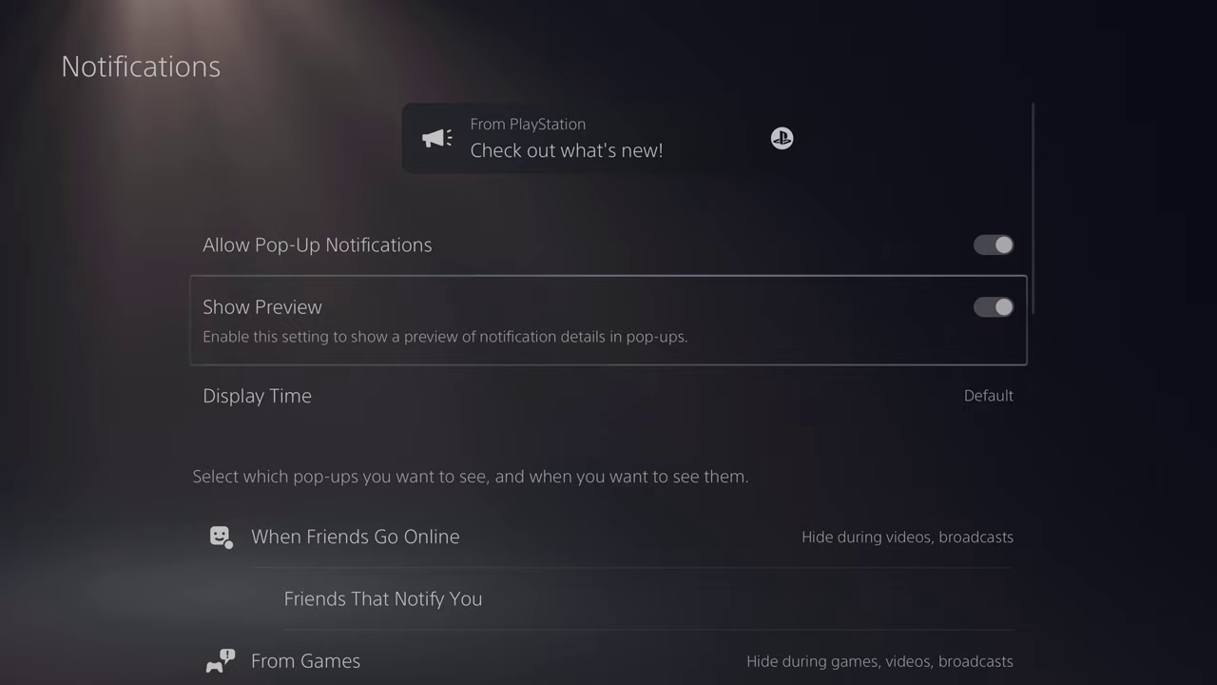
pyautogui.press('Down')
pyautogui.press('Up')
pyautogui.press('Down')
pyautogui.press('Up')
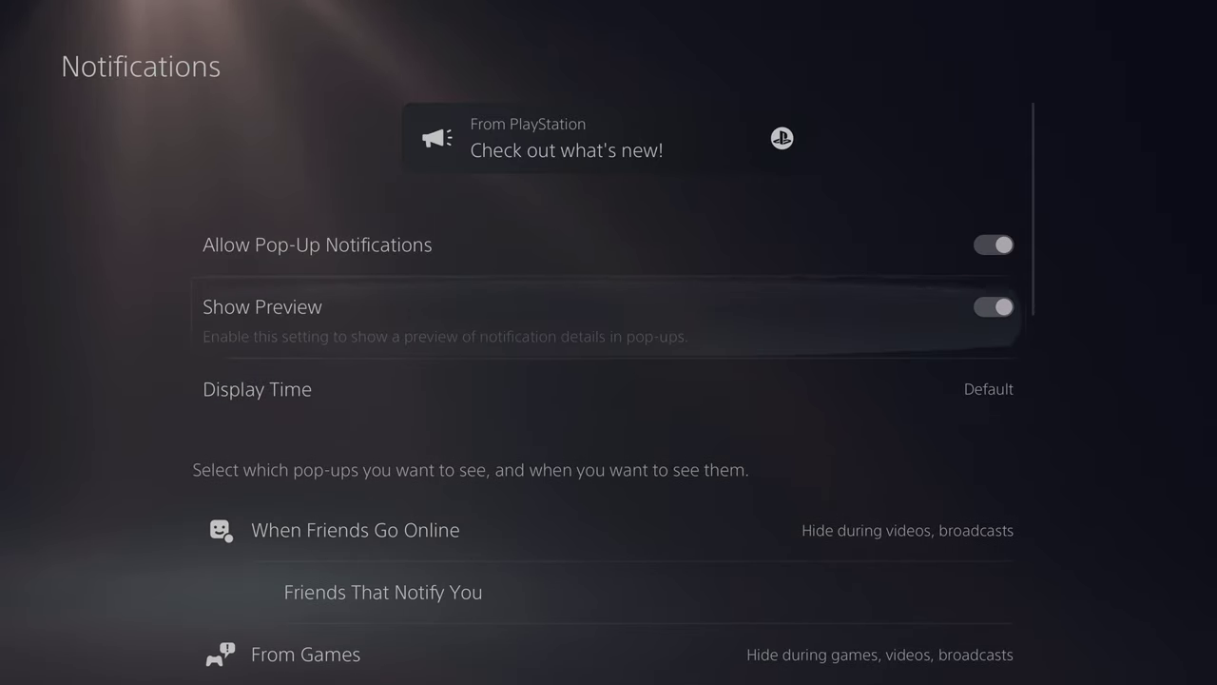
pyautogui.press('Return')
pyautogui.press('Return')
pyautogui.press('Down')
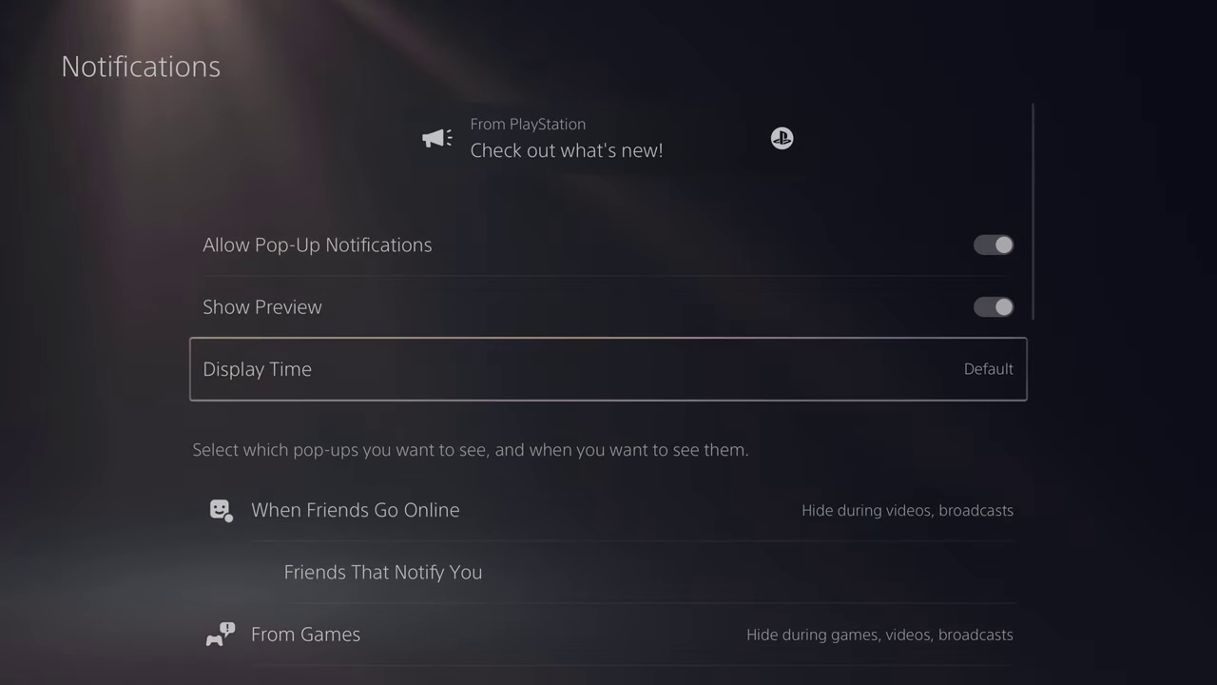
# Step: Keep Display Time at Default and browse the friend and game pop-up categories
pyautogui.press('Return')
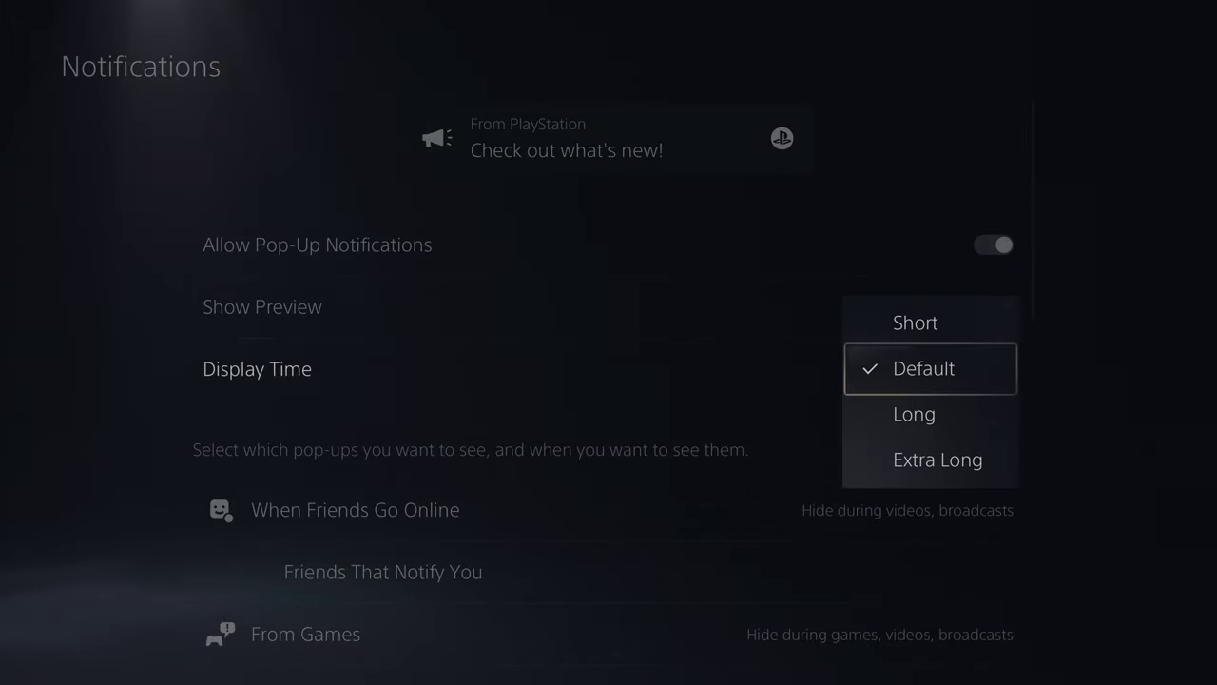
pyautogui.press('Return')
pyautogui.press('Down')
pyautogui.press('Down')
pyautogui.press('Down')
pyautogui.press('Down')
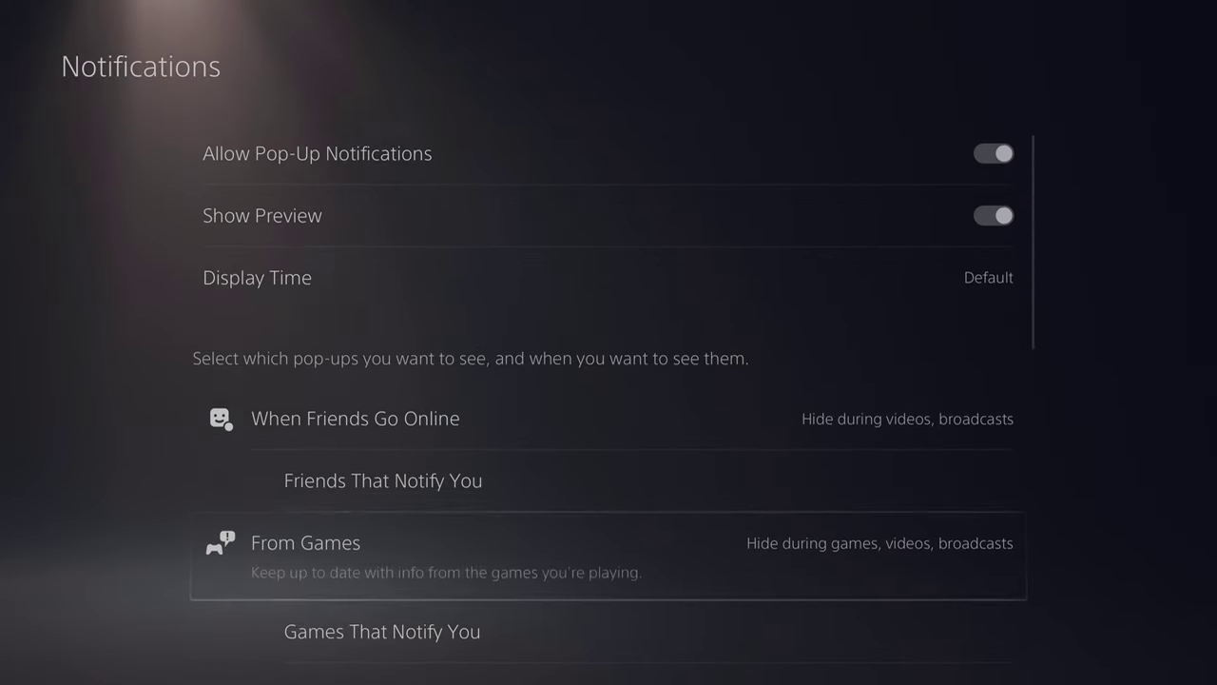
pyautogui.press('Up')
pyautogui.press('Down')
pyautogui.press('Up')
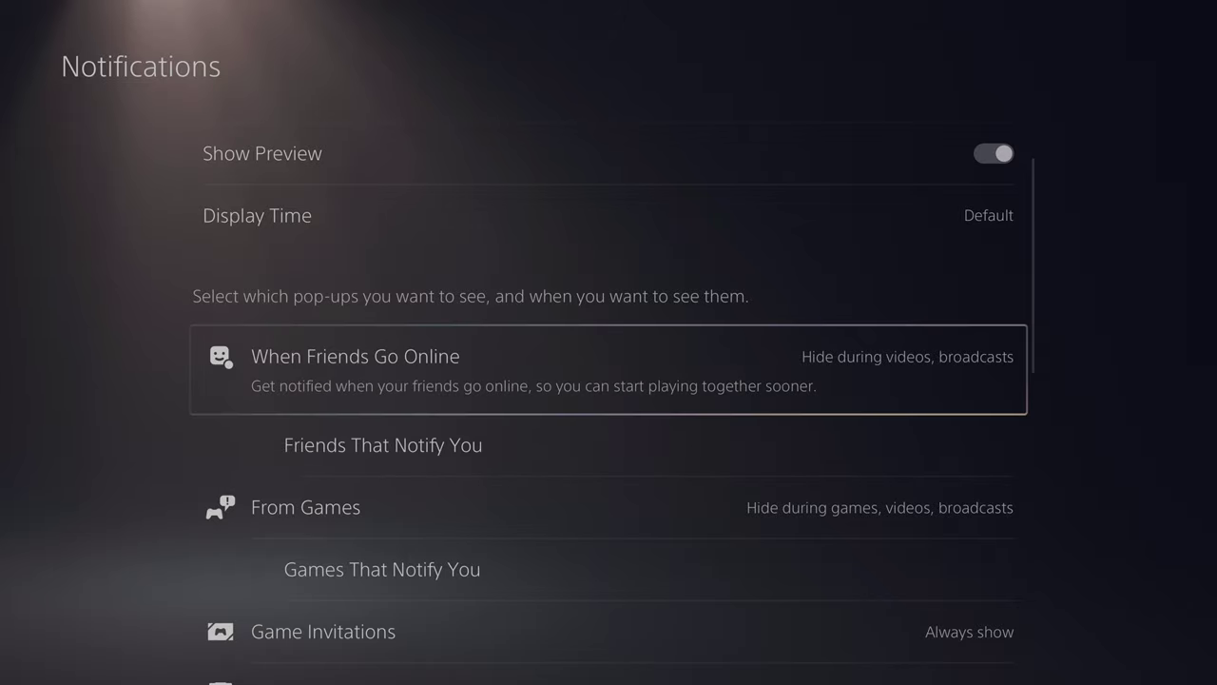
pyautogui.press('Down')
pyautogui.press('Up')
pyautogui.press('Down')
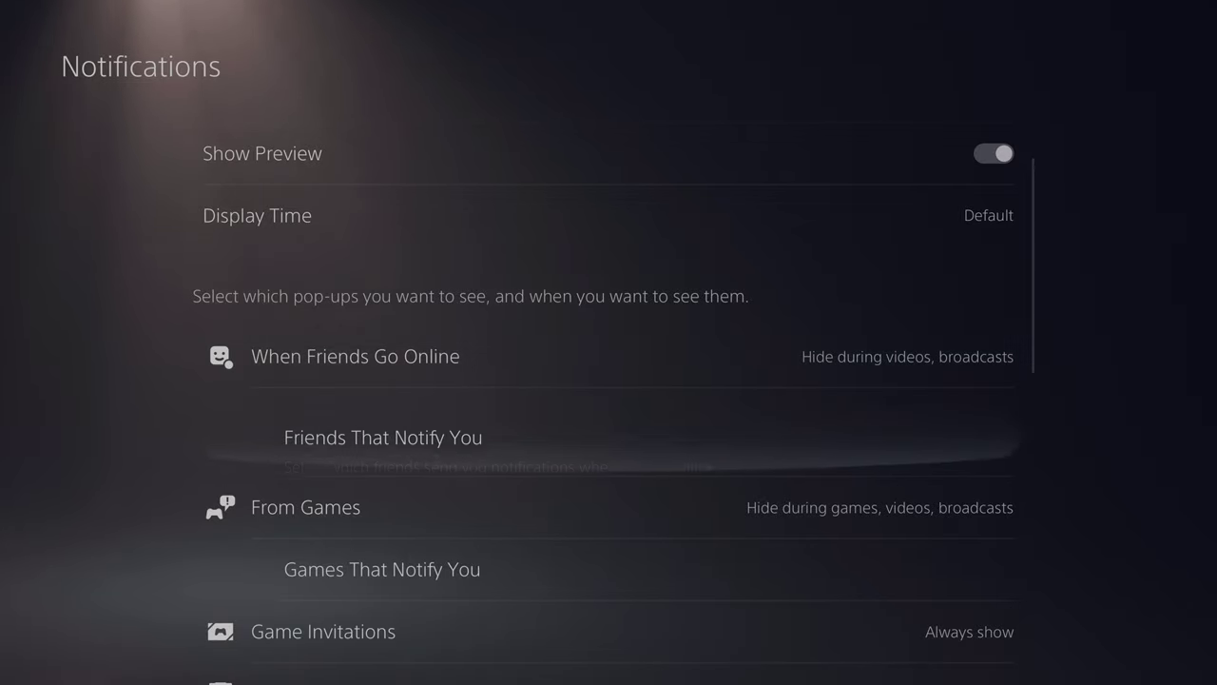
pyautogui.press('Down')
pyautogui.press('Up')
pyautogui.press('Down')
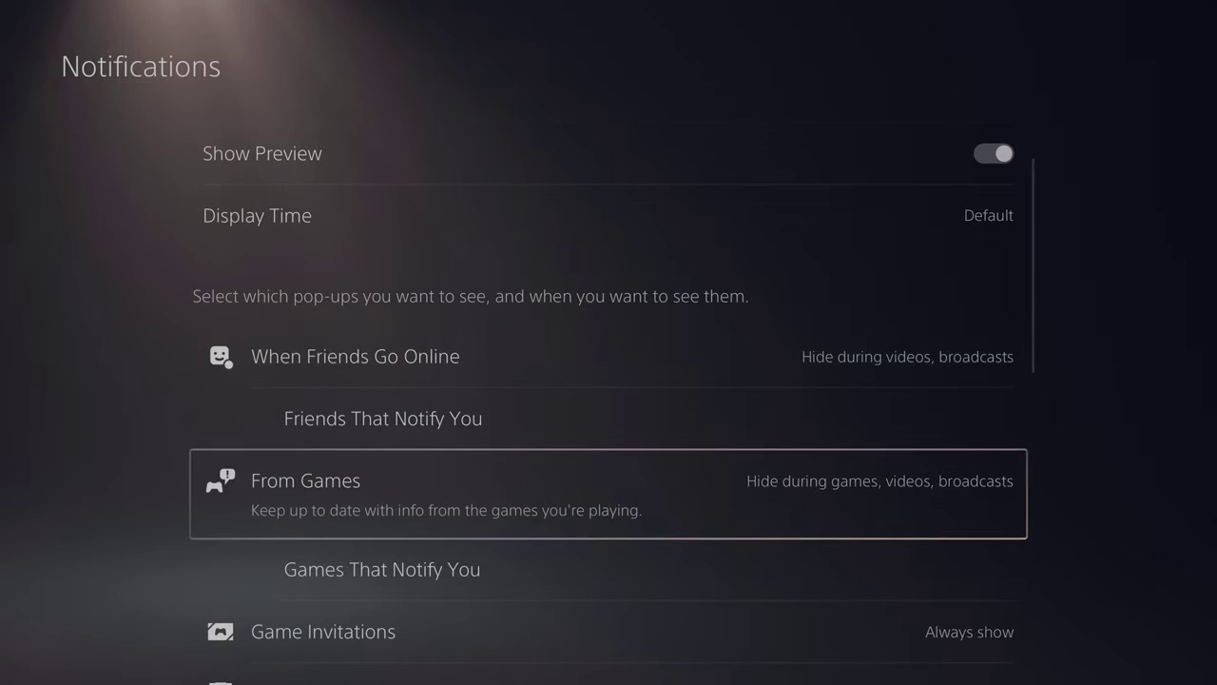
pyautogui.press('Down')
pyautogui.press('Down')
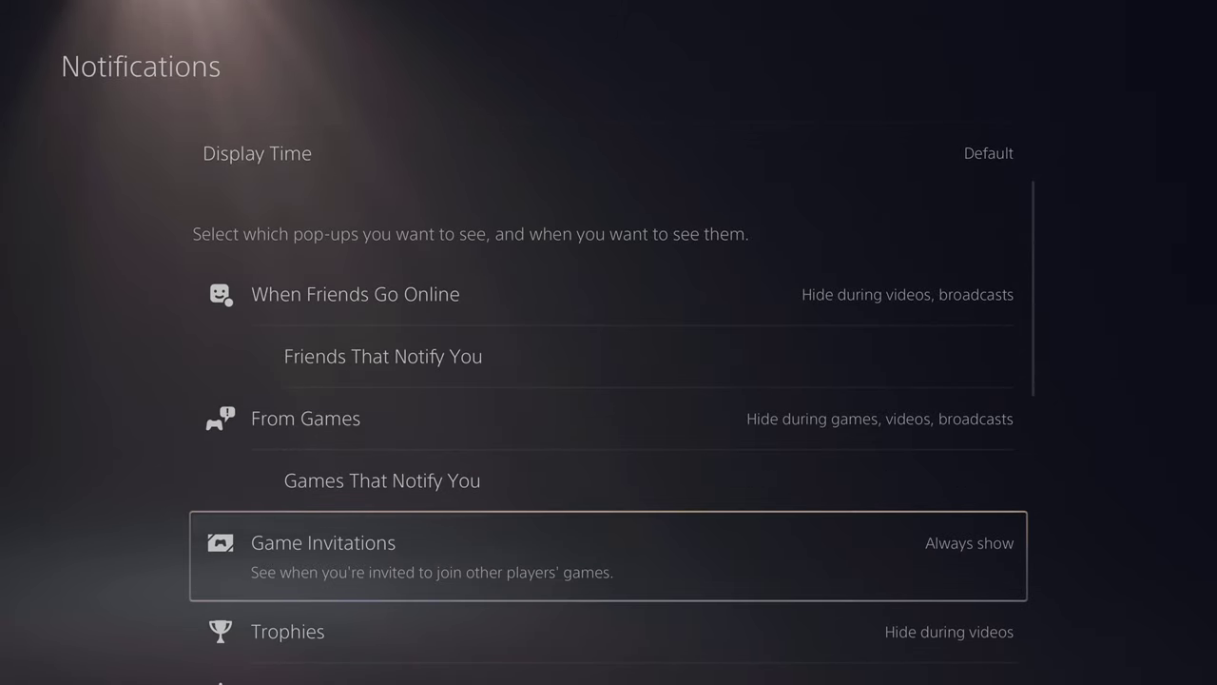
pyautogui.press('Return')
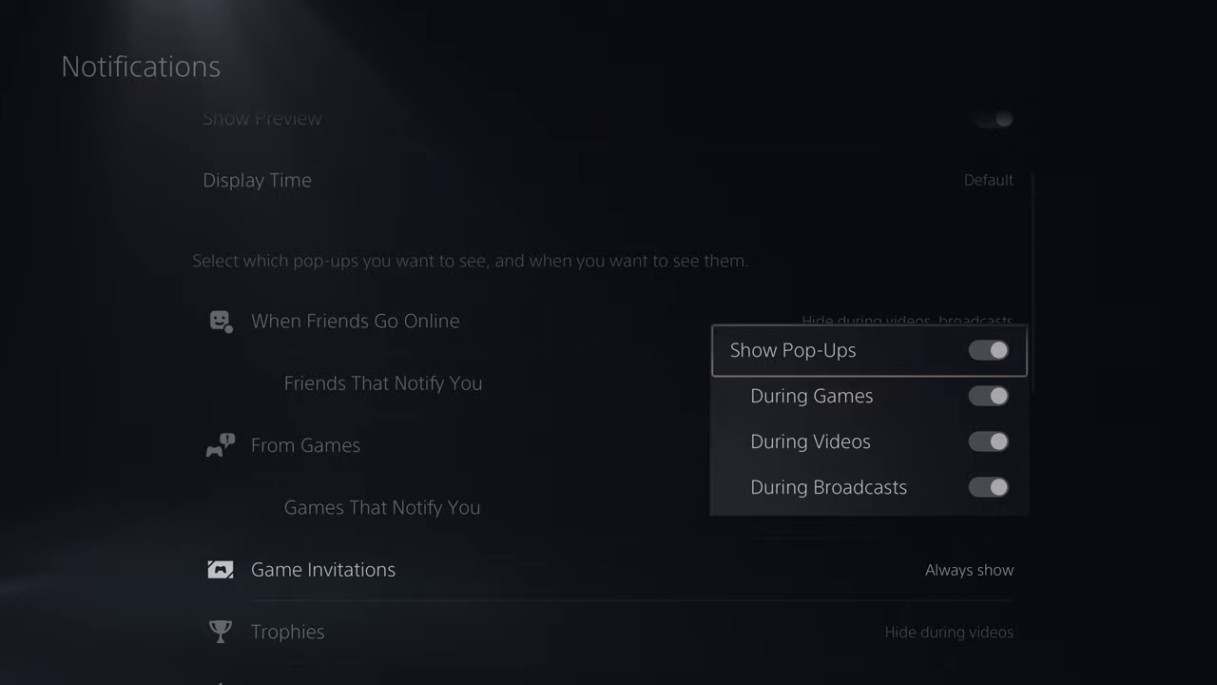
pyautogui.press('Escape')
pyautogui.press('Down')
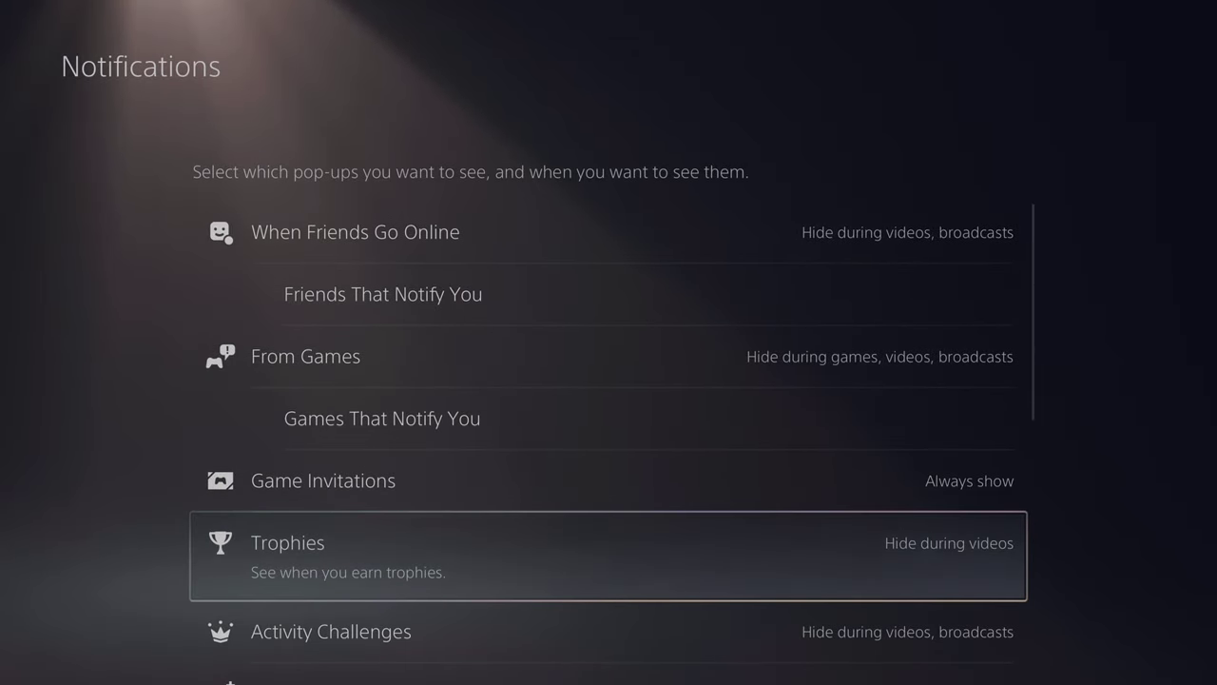
pyautogui.press('Down')
pyautogui.press('Down')
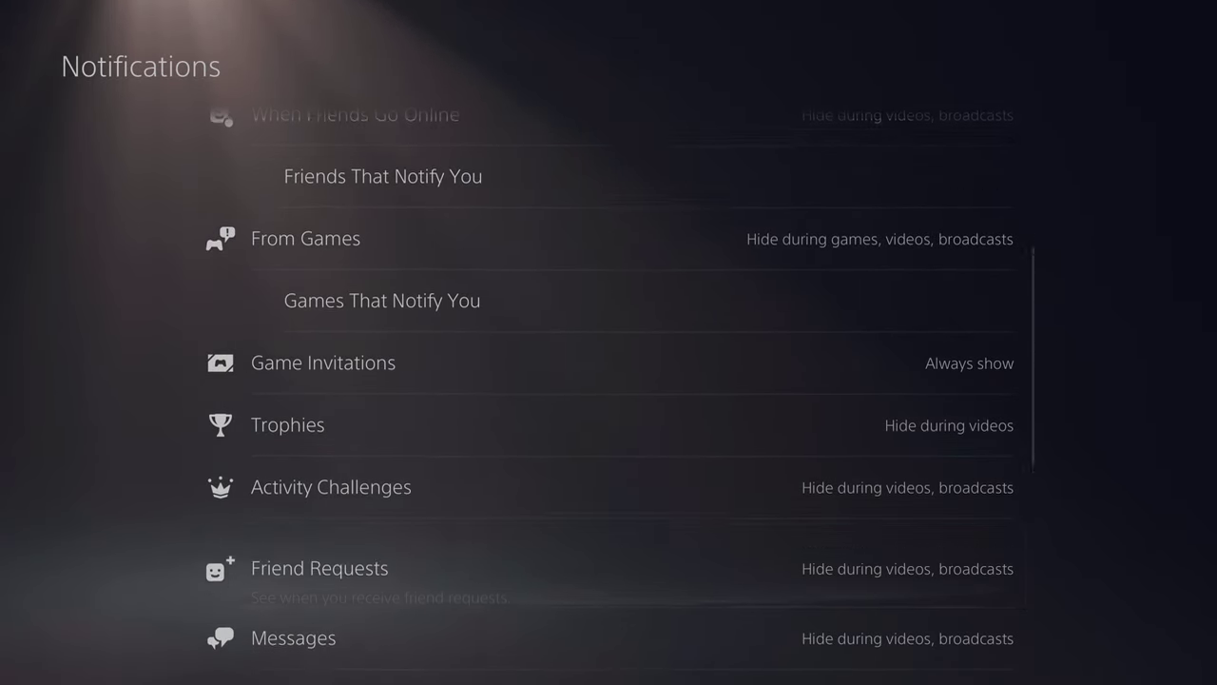
pyautogui.press('Down')
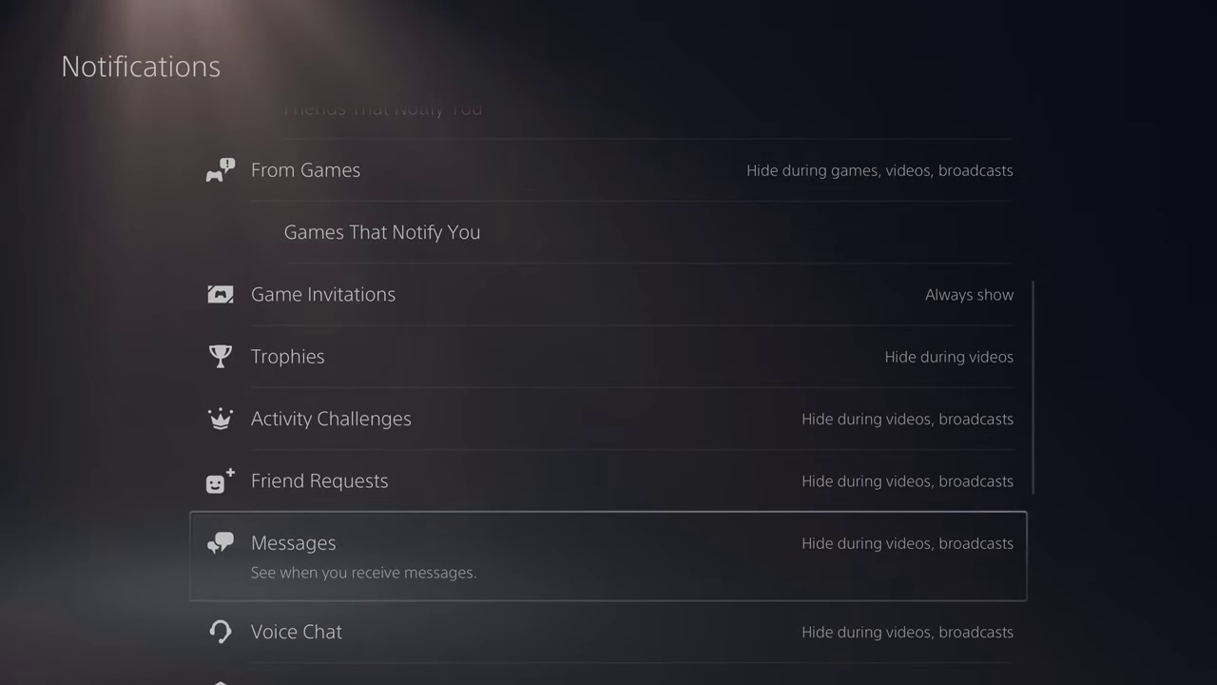
pyautogui.press('Return')
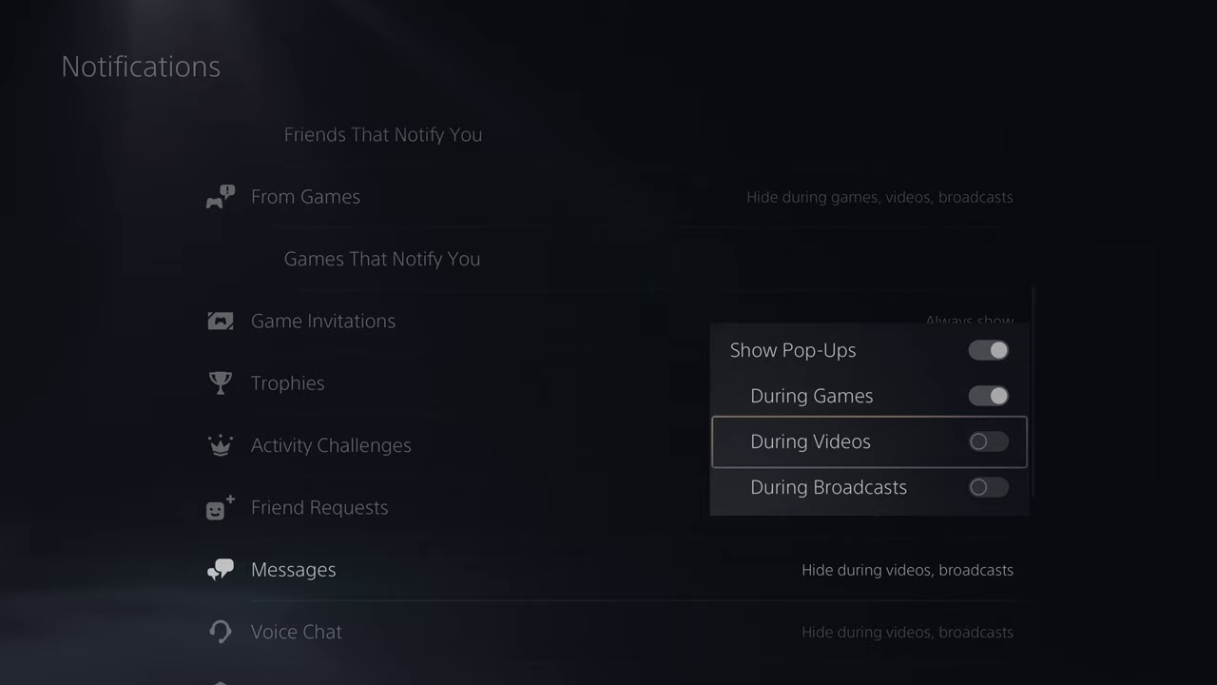
pyautogui.press('Down')
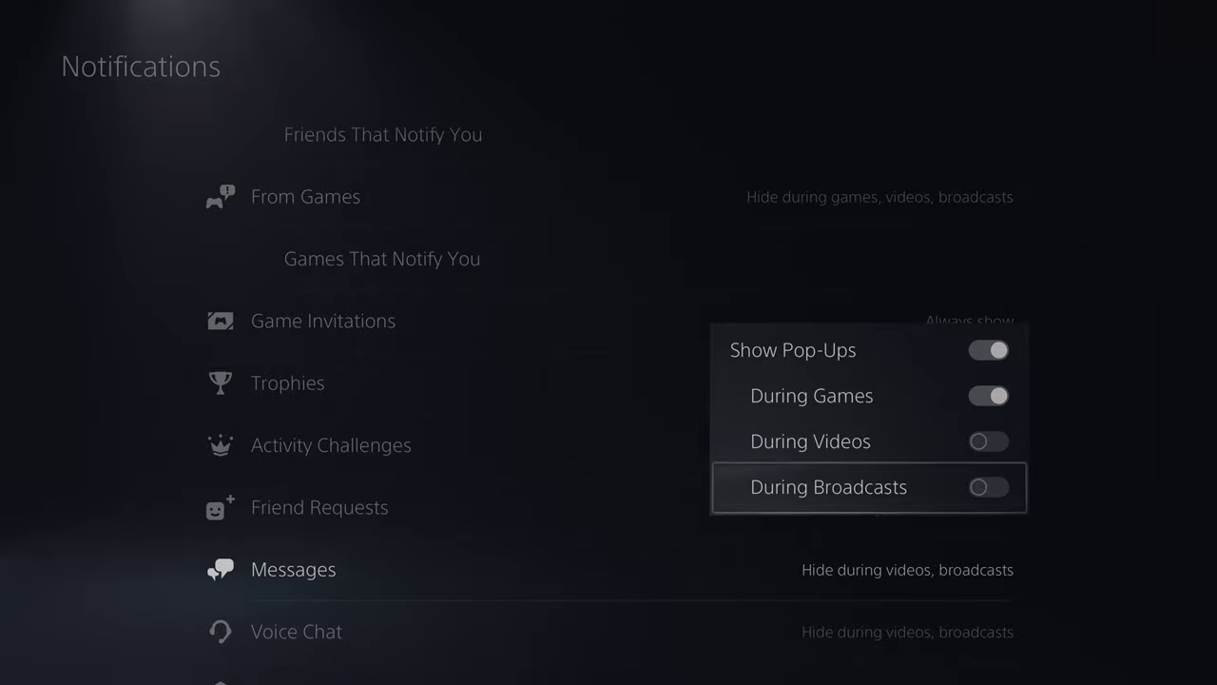
pyautogui.press('Up')
pyautogui.press('Up')
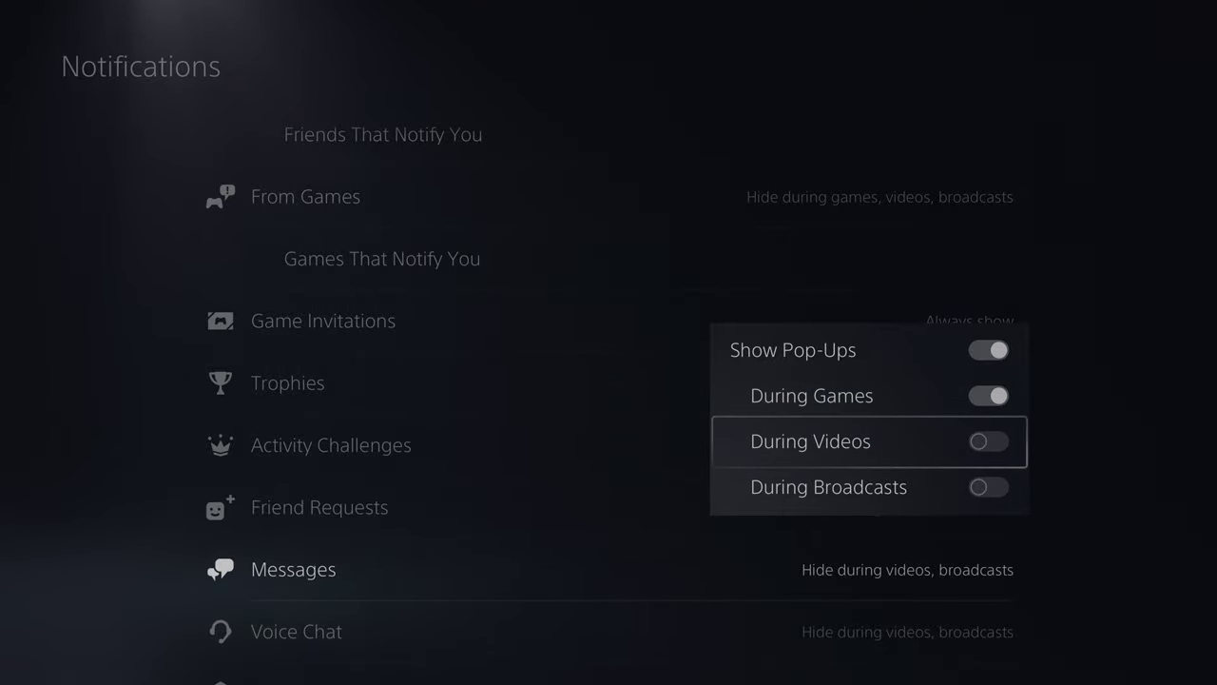
pyautogui.press('Escape')
pyautogui.press('Down')
pyautogui.press('Down')
pyautogui.press('Up')
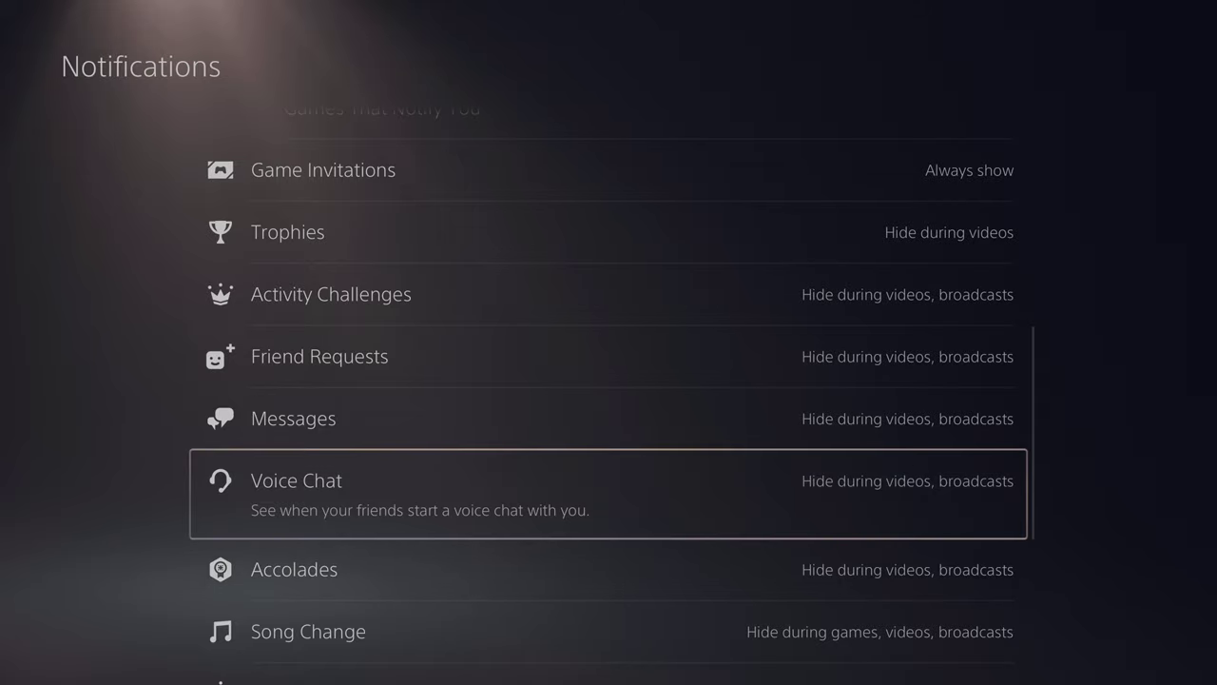
pyautogui.press('Up')
pyautogui.press('Down')
pyautogui.press('Down')
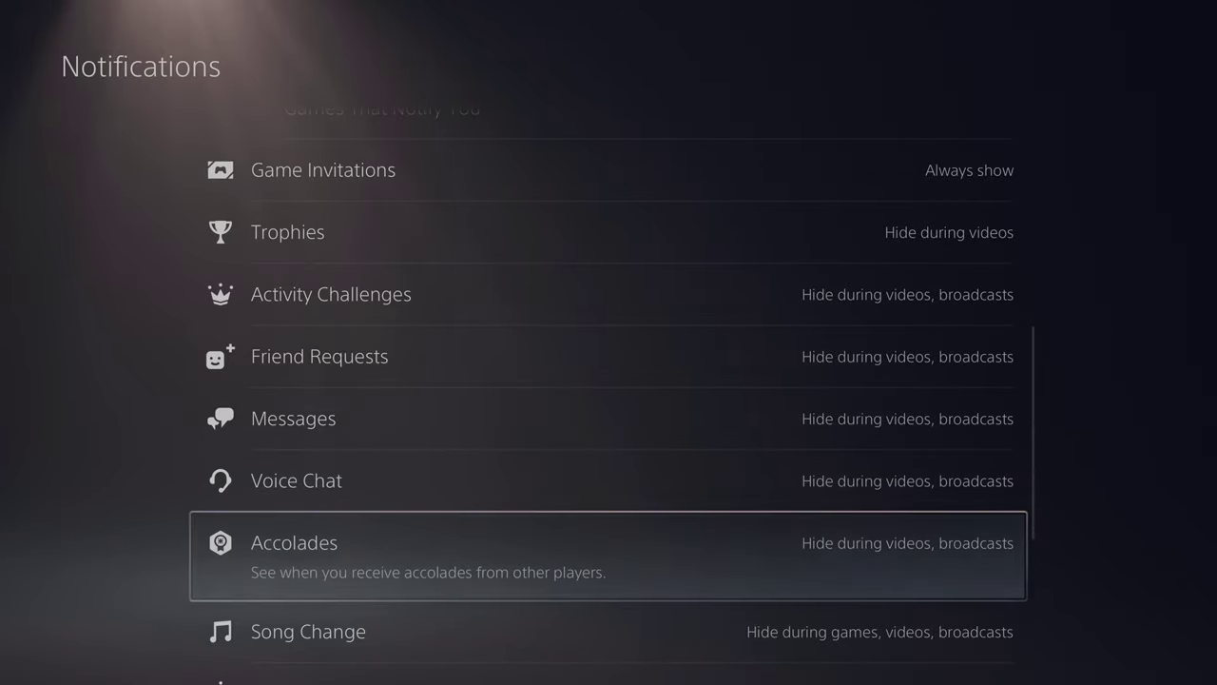
pyautogui.press('Down')
pyautogui.press('Down')
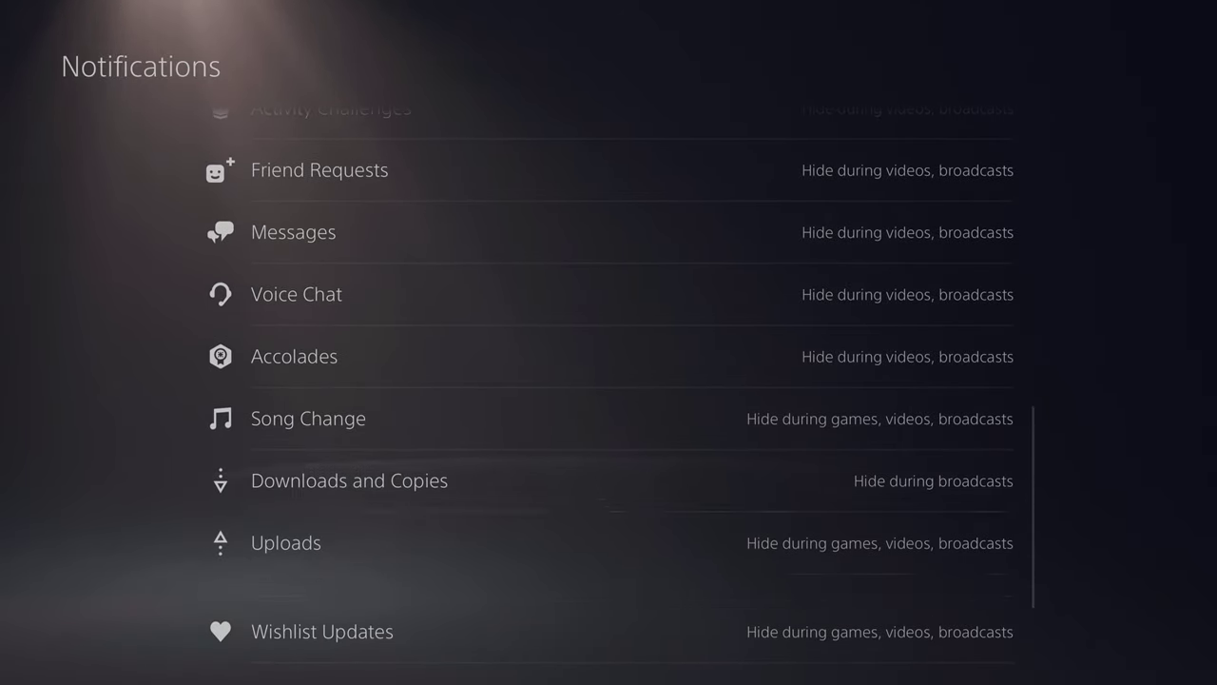
pyautogui.press('Up')
pyautogui.press('Down')
pyautogui.press('Down')
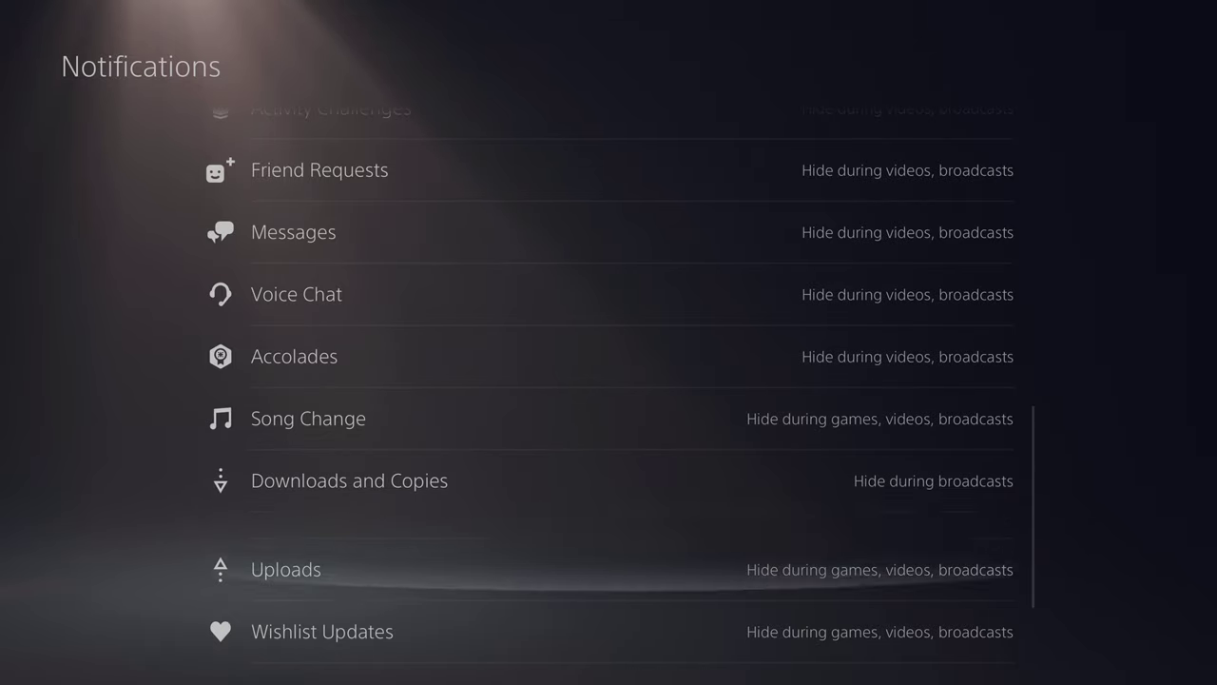
pyautogui.press('Down')
pyautogui.press('Down')
pyautogui.press('Down')
pyautogui.press('Up')
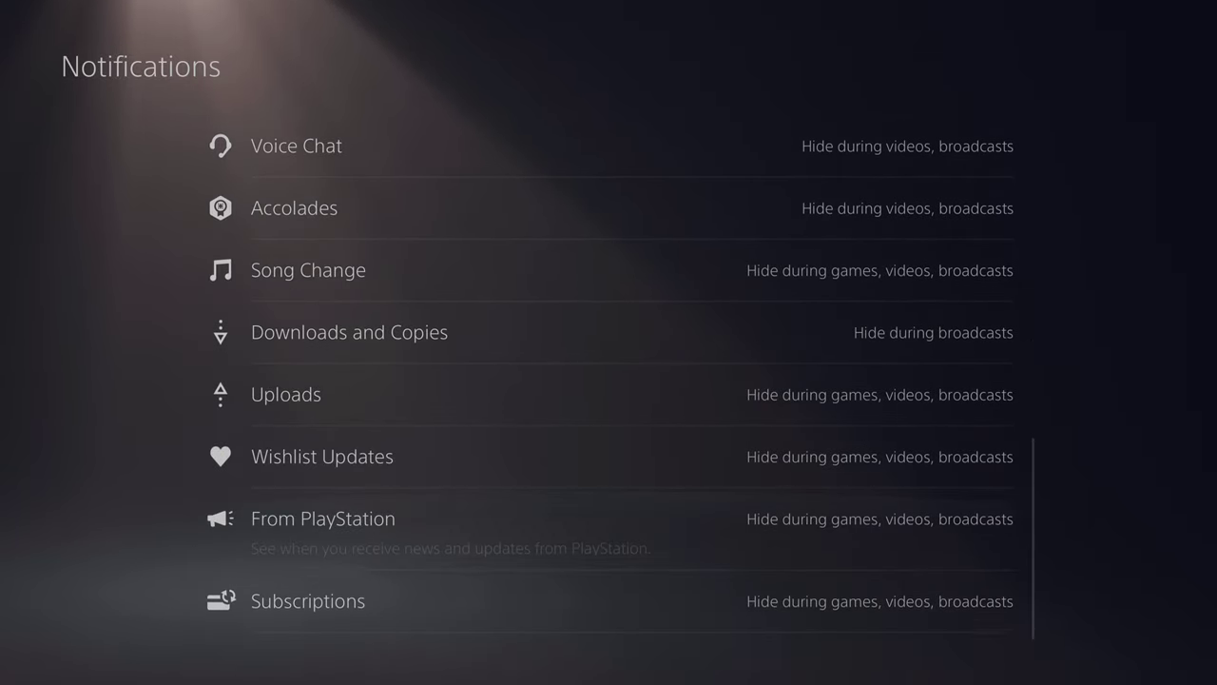
pyautogui.press('Up')
# Step: Open Captures and Broadcasts and inspect the Screenshot Format file type settings
pyautogui.press('Escape')
pyautogui.press('Down')
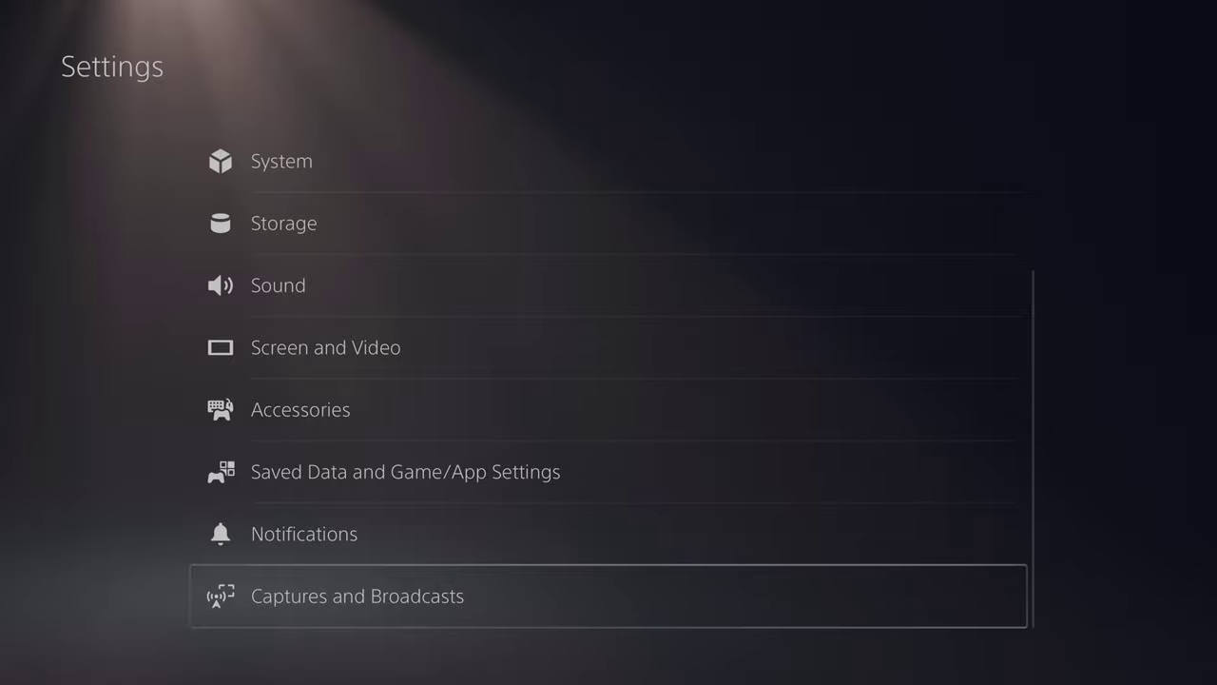
pyautogui.press('Return')
pyautogui.press('Right')
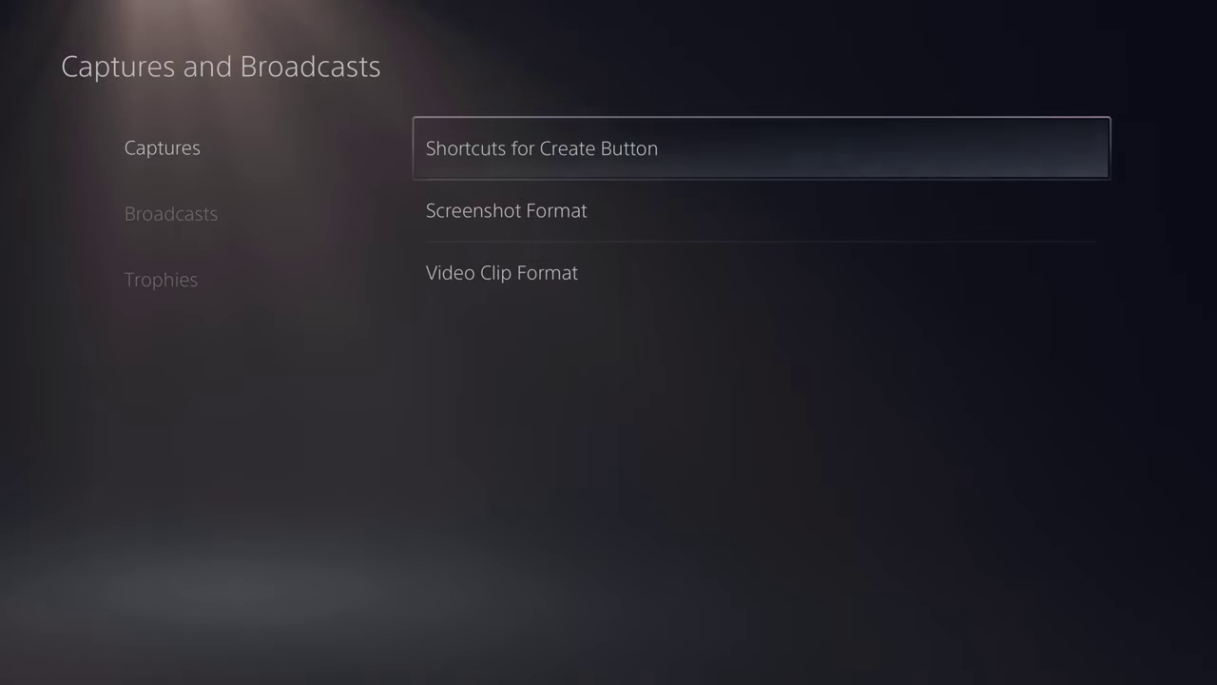
pyautogui.press('Down')
pyautogui.press('Return')
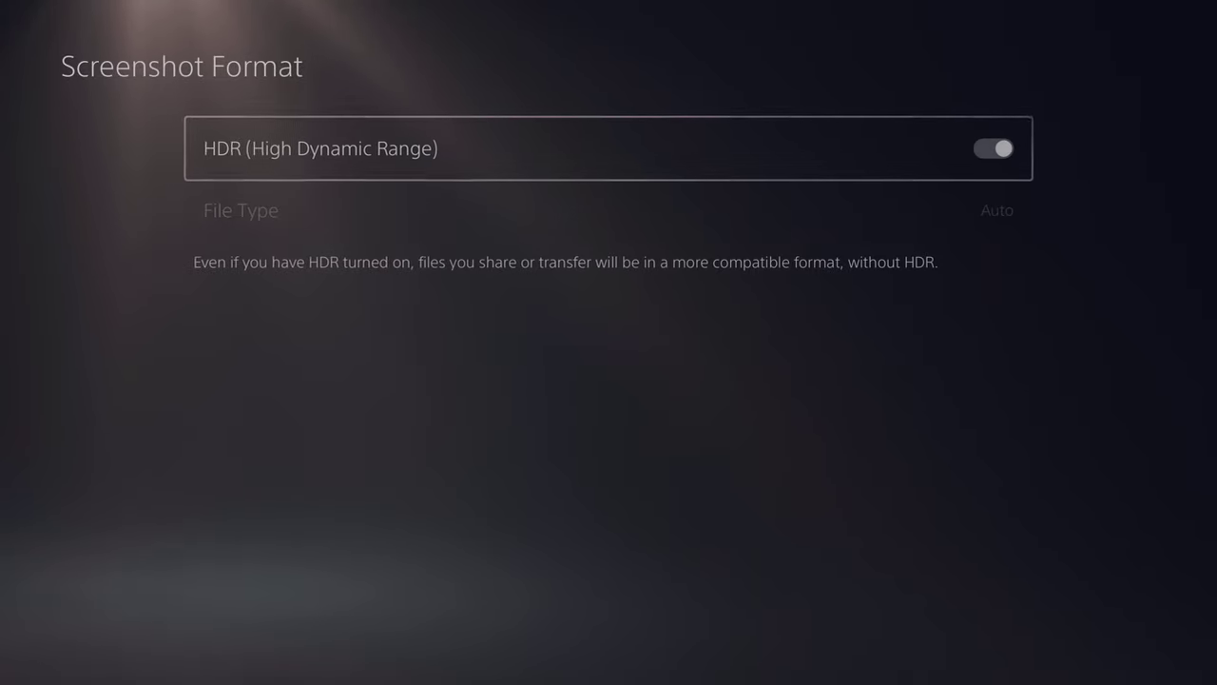
pyautogui.press('Down')
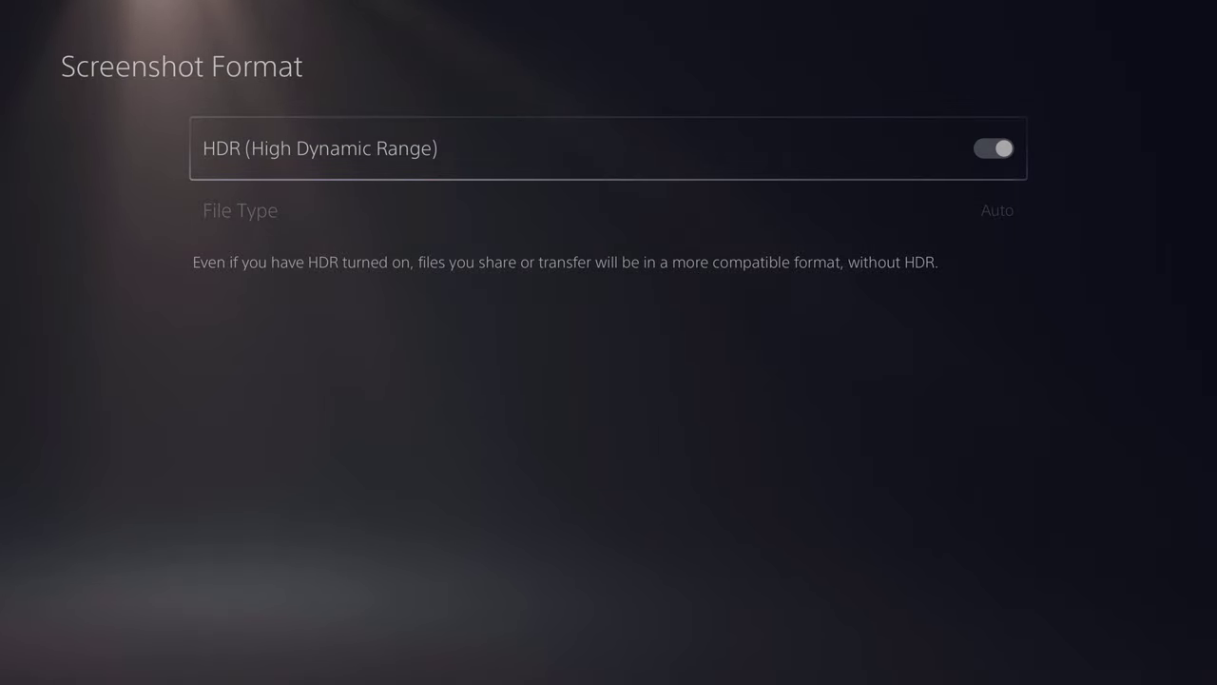
pyautogui.press('Escape')
# Step: In Video Clip Format, set Manual Recording Resolution to 3840 × 2160
pyautogui.press('Down')
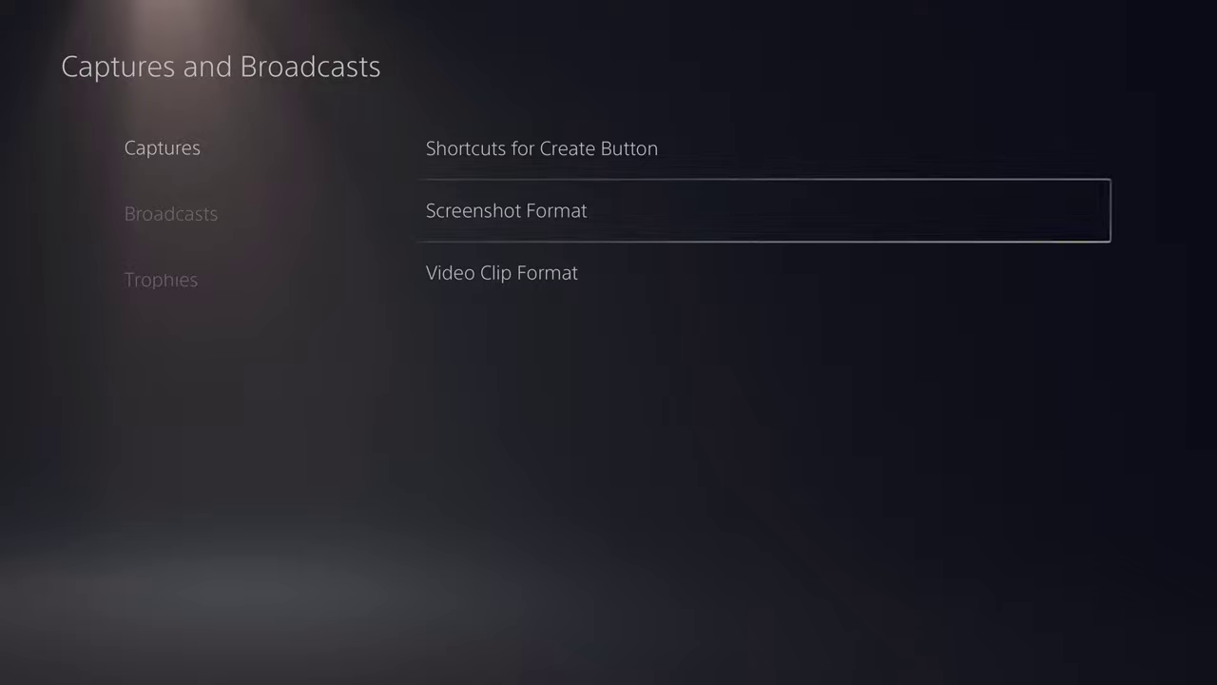
pyautogui.press('Down')
pyautogui.press('Return')
pyautogui.press('Down')
pyautogui.press('Return')
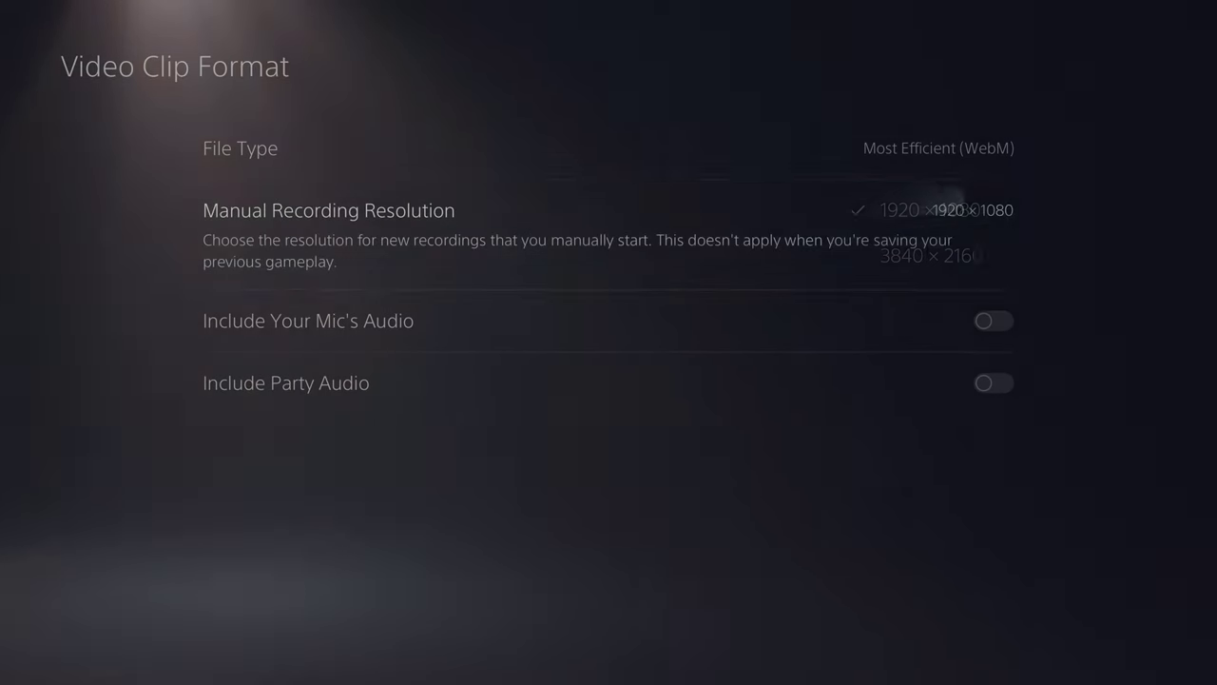
pyautogui.press('Escape')
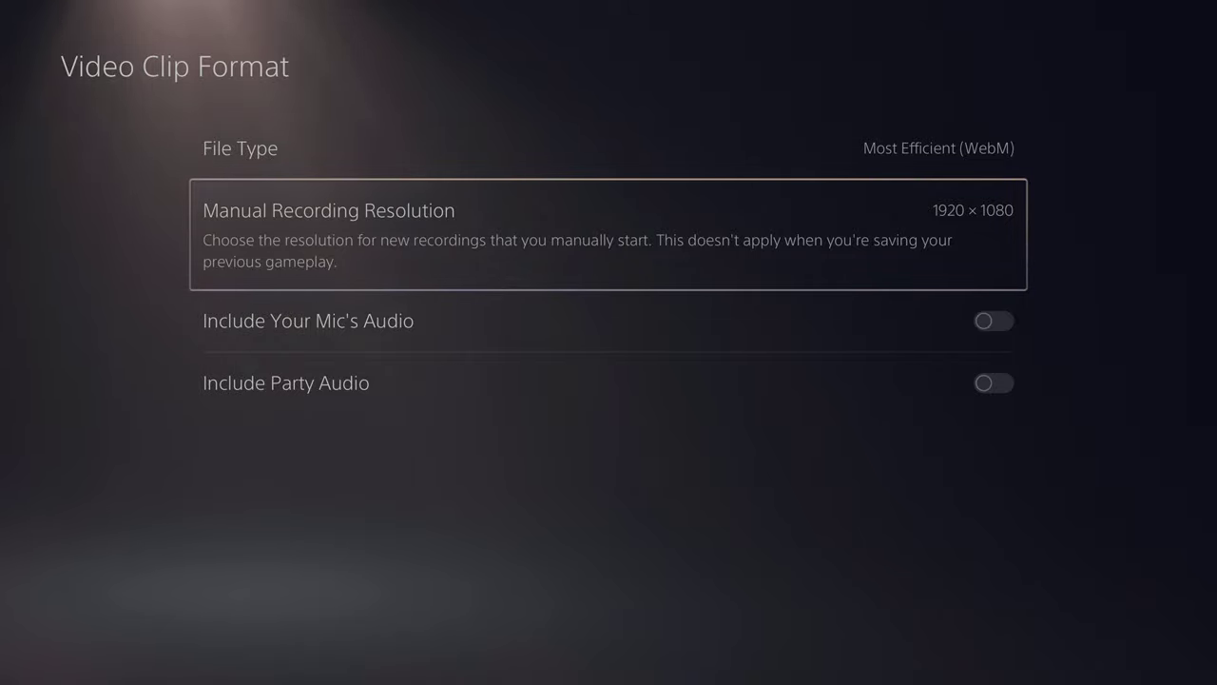
pyautogui.press('Return')
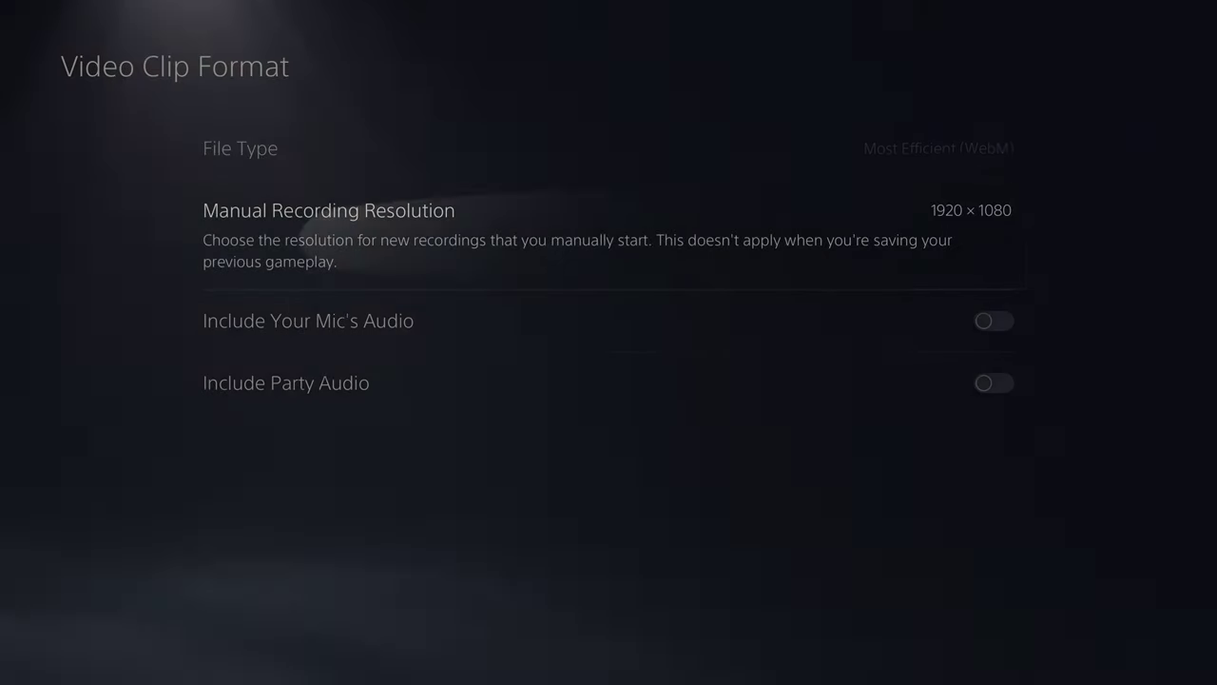
pyautogui.press('Down')
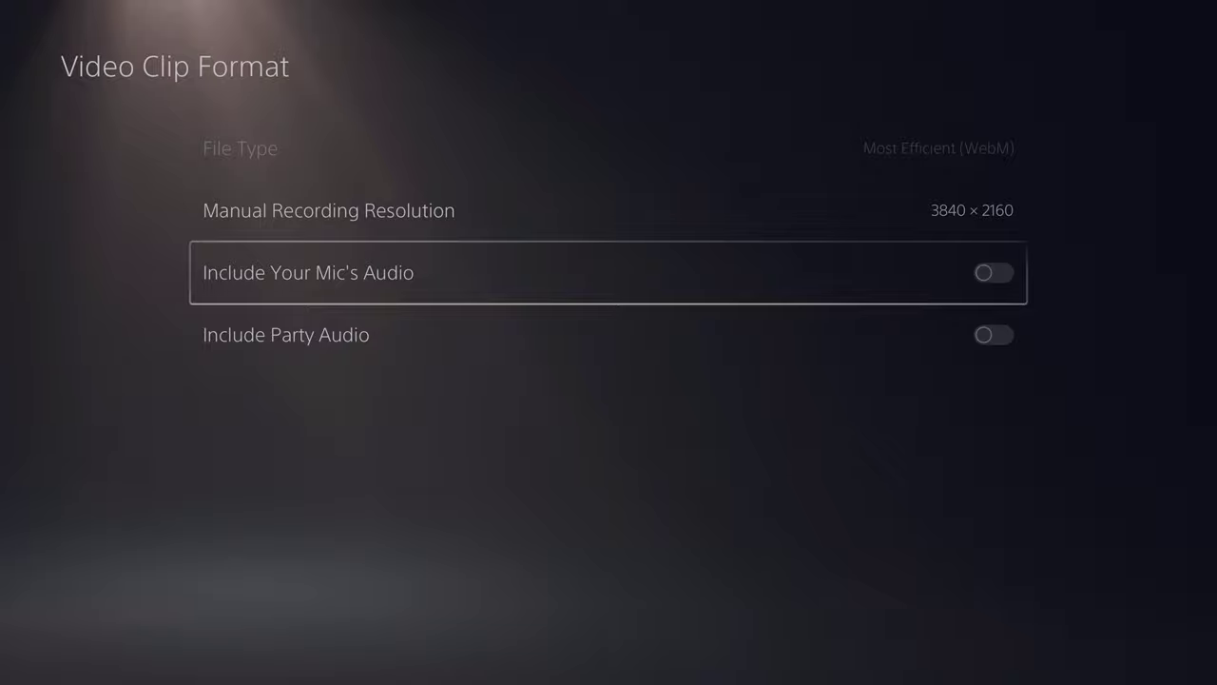
pyautogui.press('Down')
pyautogui.press('Up')
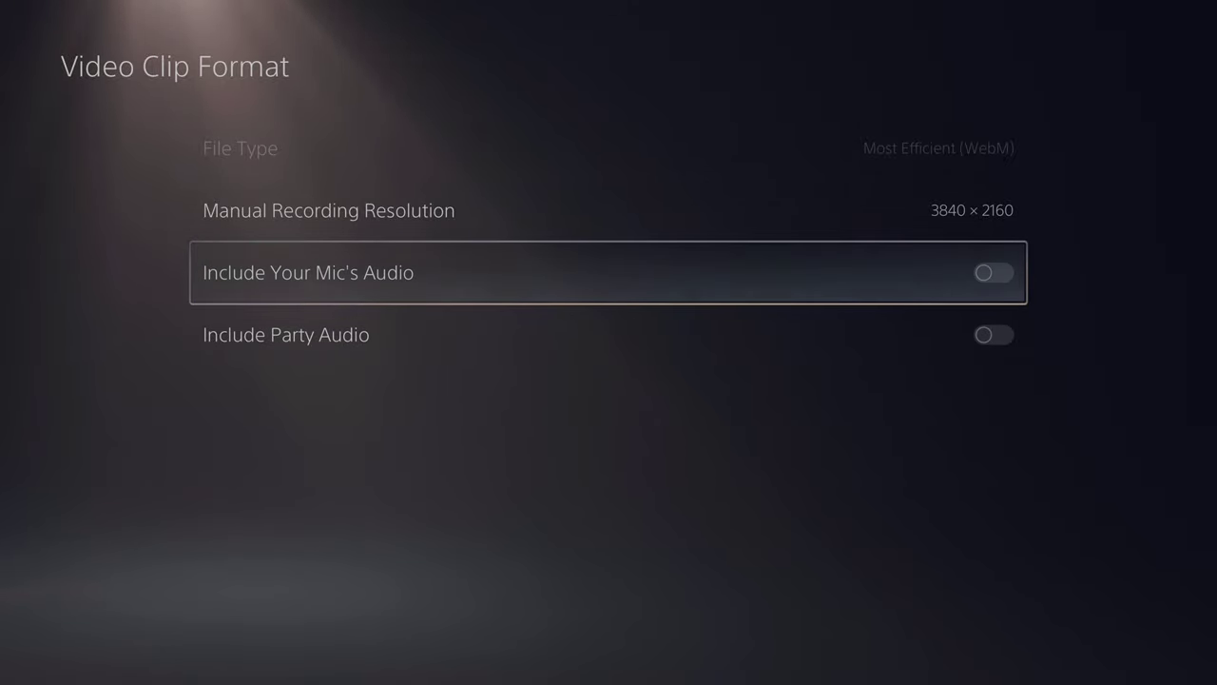
pyautogui.press('Up')
pyautogui.press('Up')
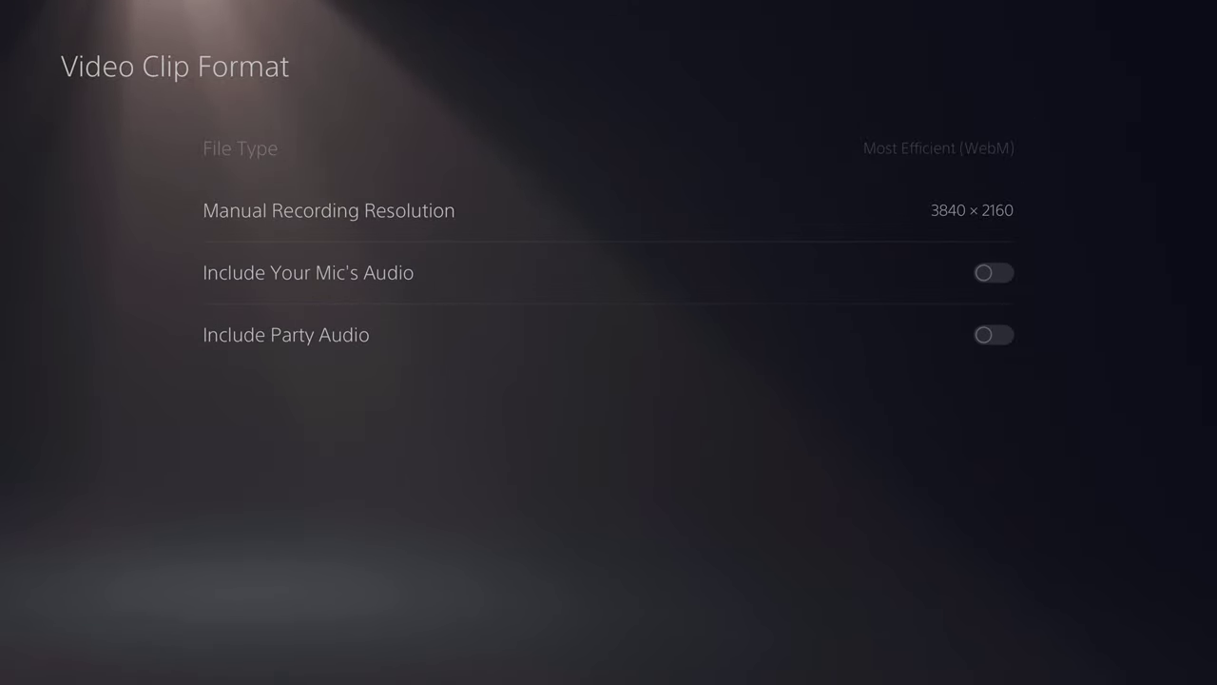
pyautogui.press('Escape')
pyautogui.press('Left')
pyautogui.press('Down')
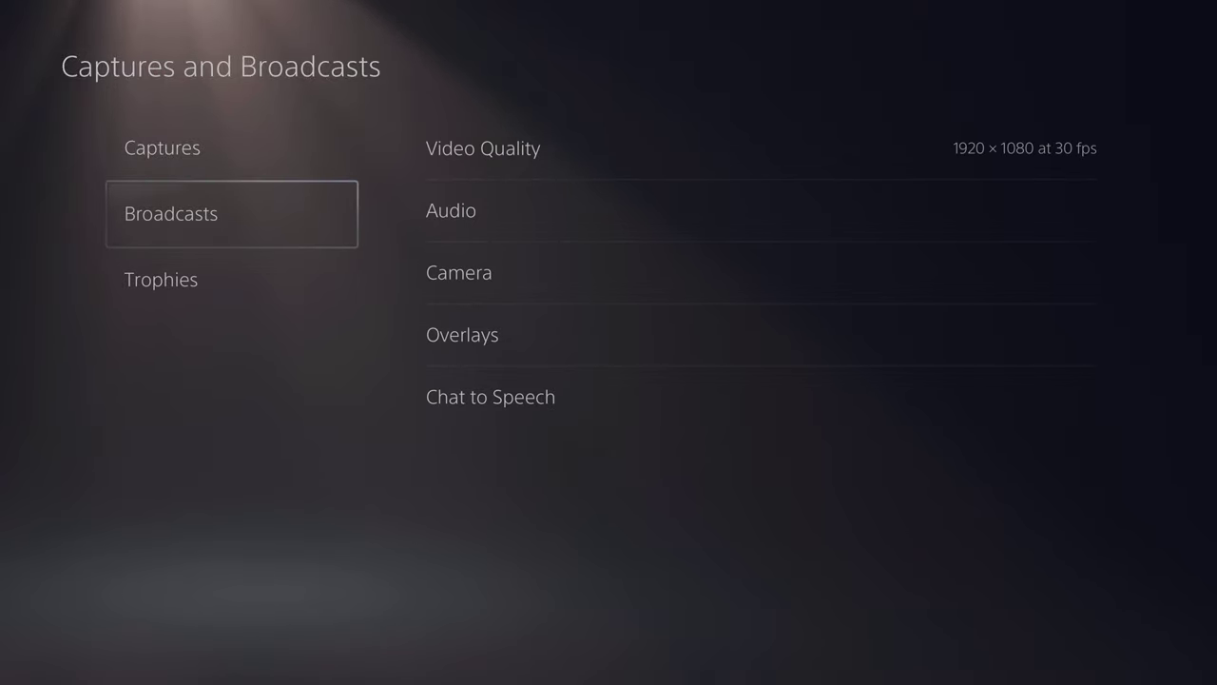
# Step: Set broadcast Video Quality to 1920 × 1080 at 60 fps and verify it
pyautogui.press('Right')
pyautogui.press('Return')
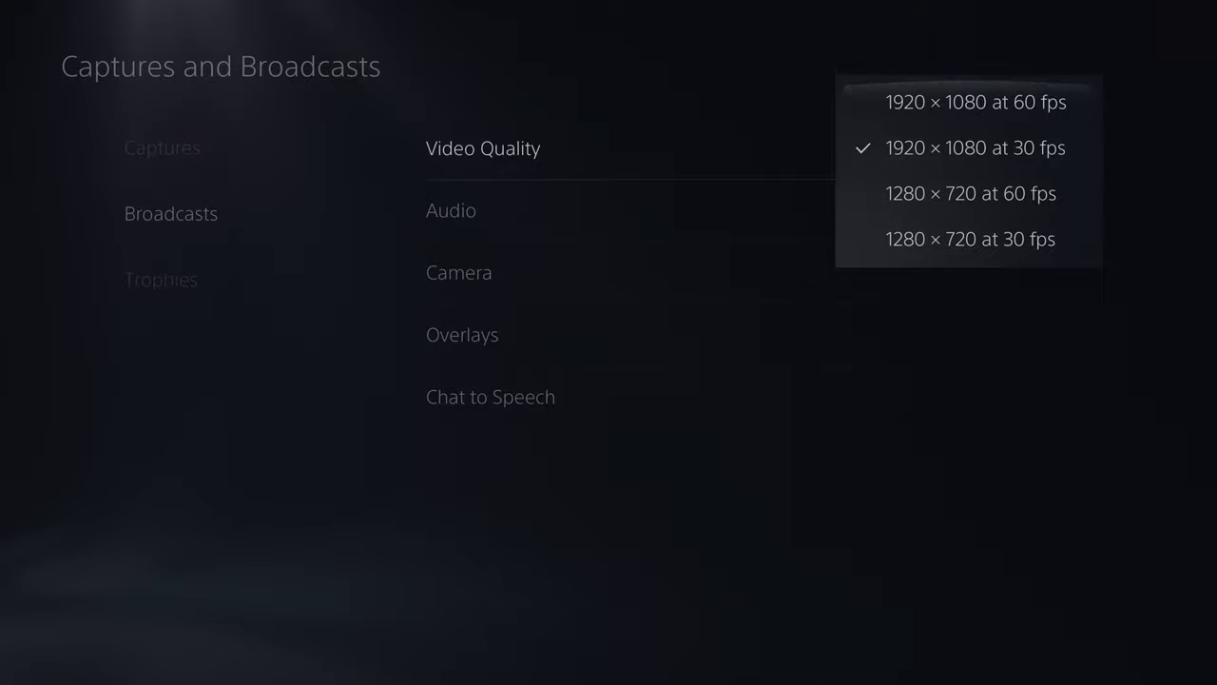
pyautogui.press('Return')
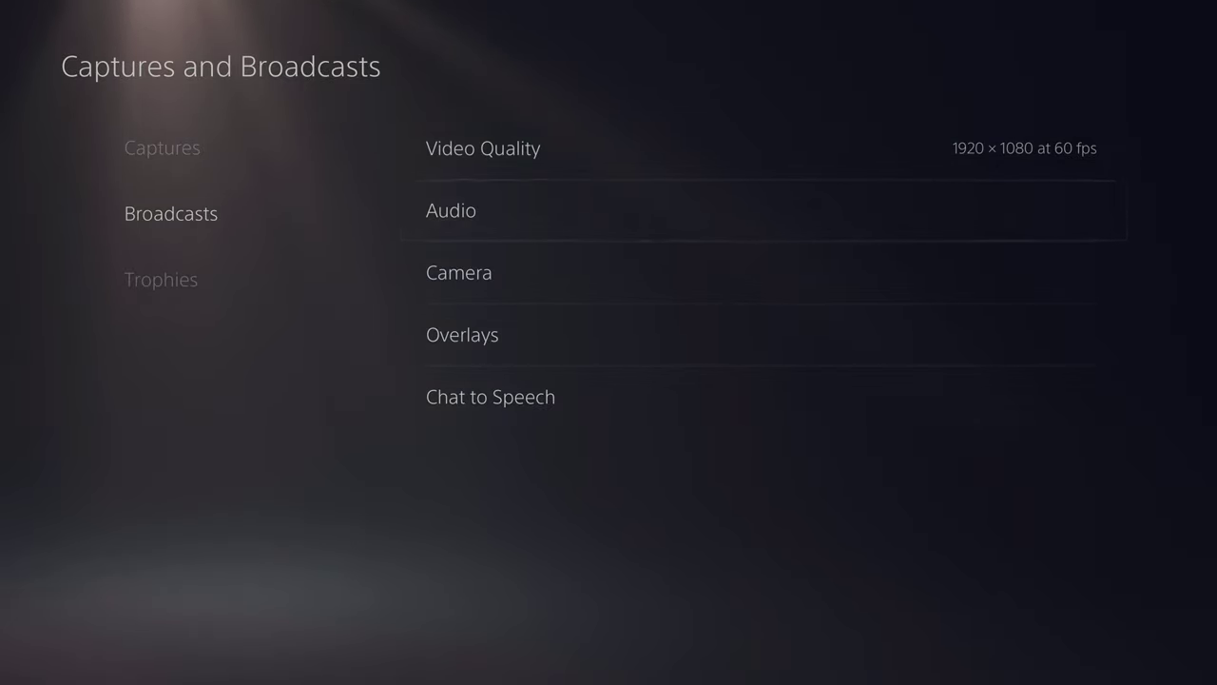
pyautogui.press('Escape')
pyautogui.press('Left')
pyautogui.press('Up')
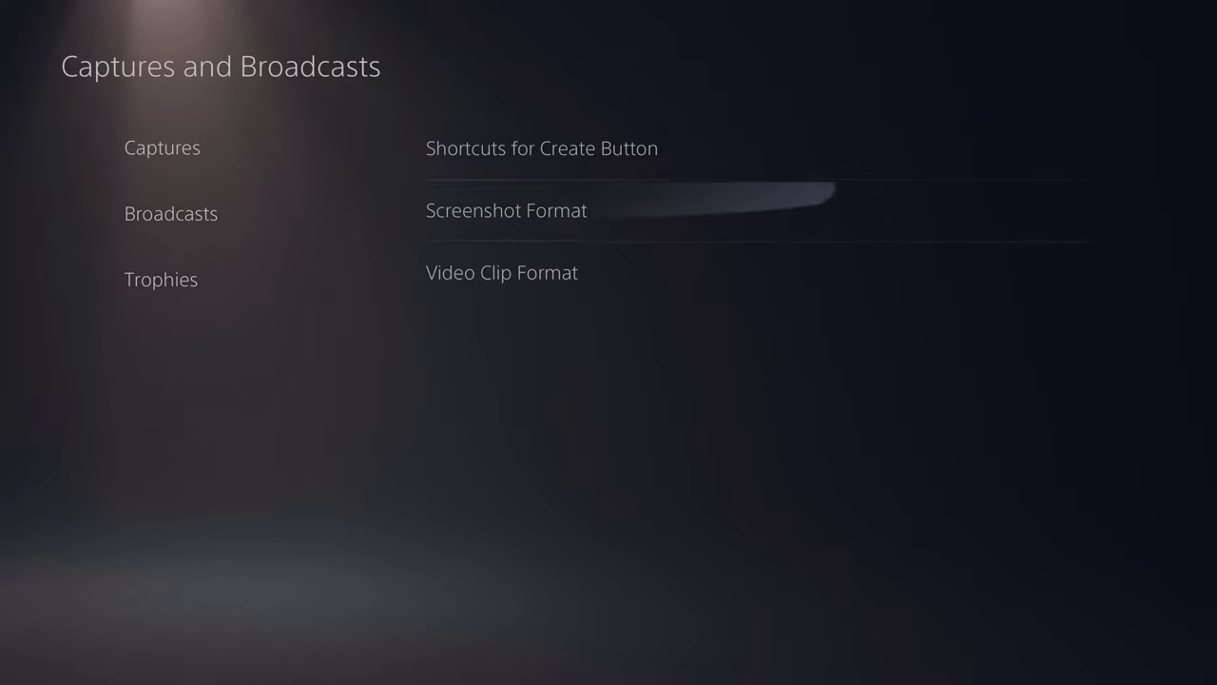
pyautogui.press('Down')
pyautogui.press('Right')
pyautogui.press('Up')
pyautogui.press('Return')
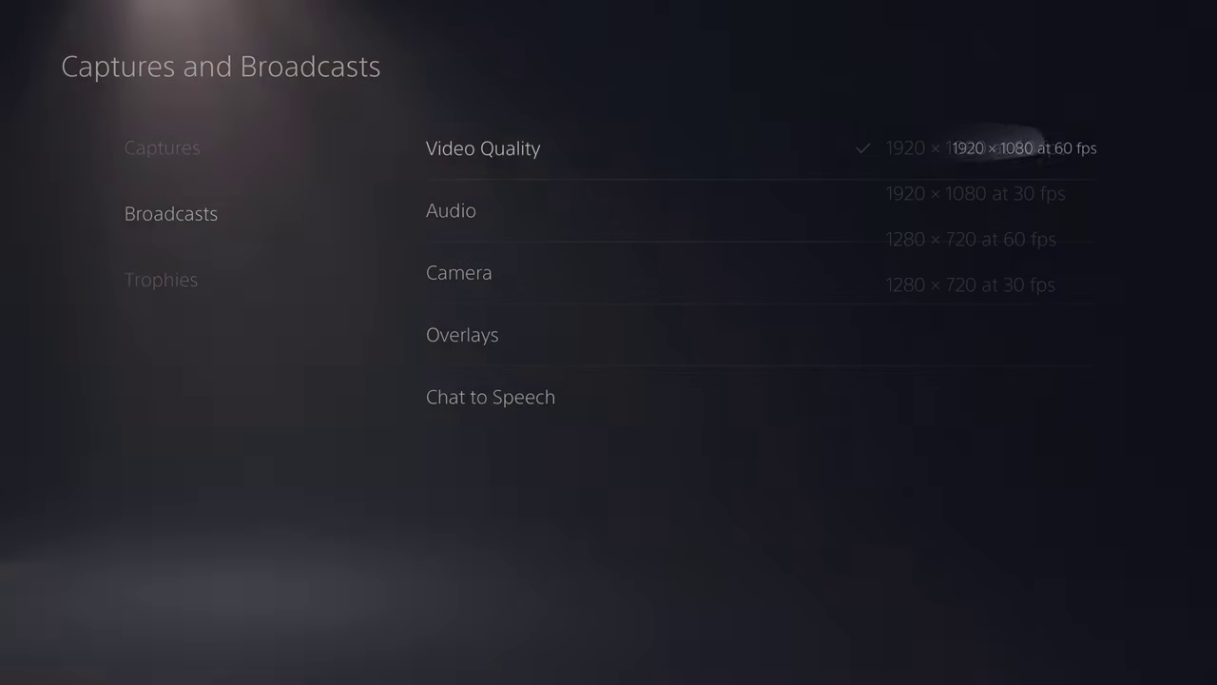
pyautogui.press('Return')
# Step: Look over the broadcast Camera, audio and Overlays settings without changing them
pyautogui.press('Down')
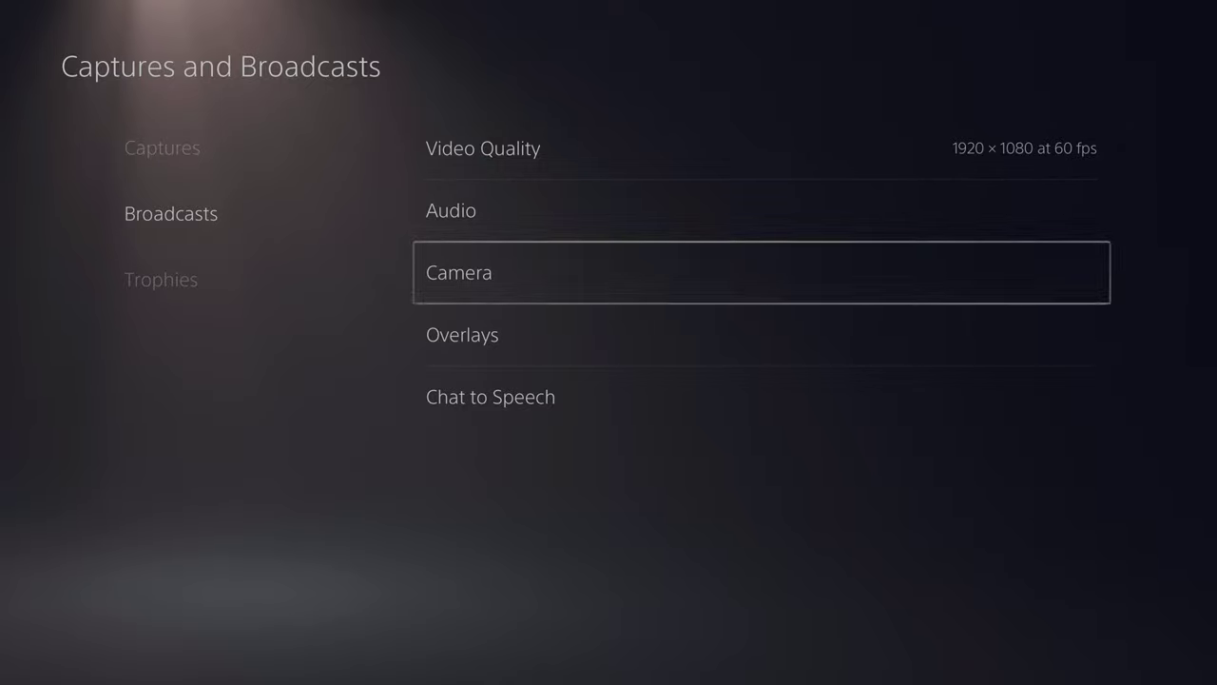
pyautogui.press('Return')
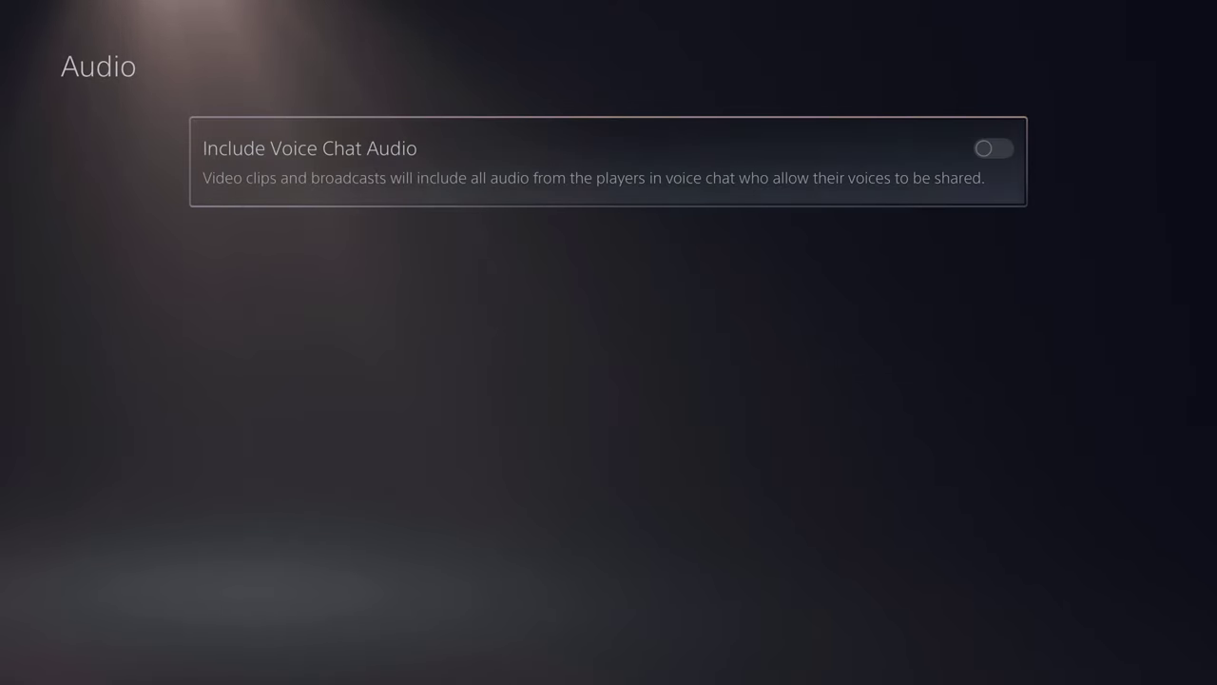
pyautogui.press('Escape')
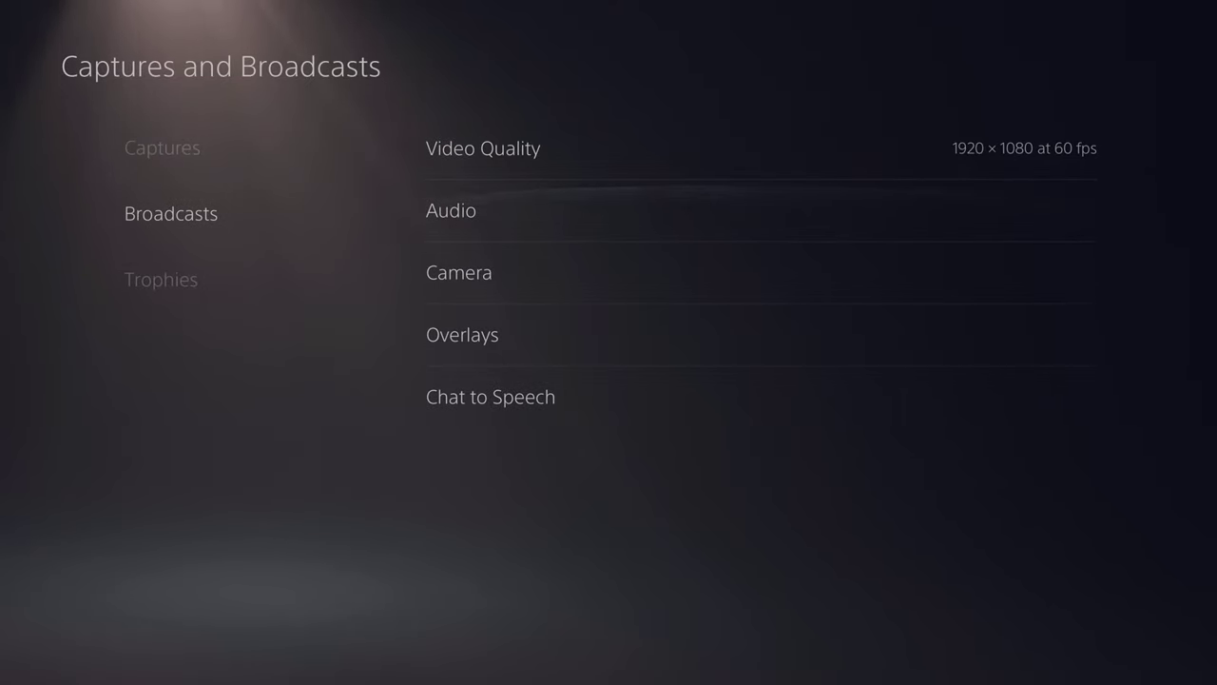
pyautogui.press('Down')
pyautogui.press('Down')
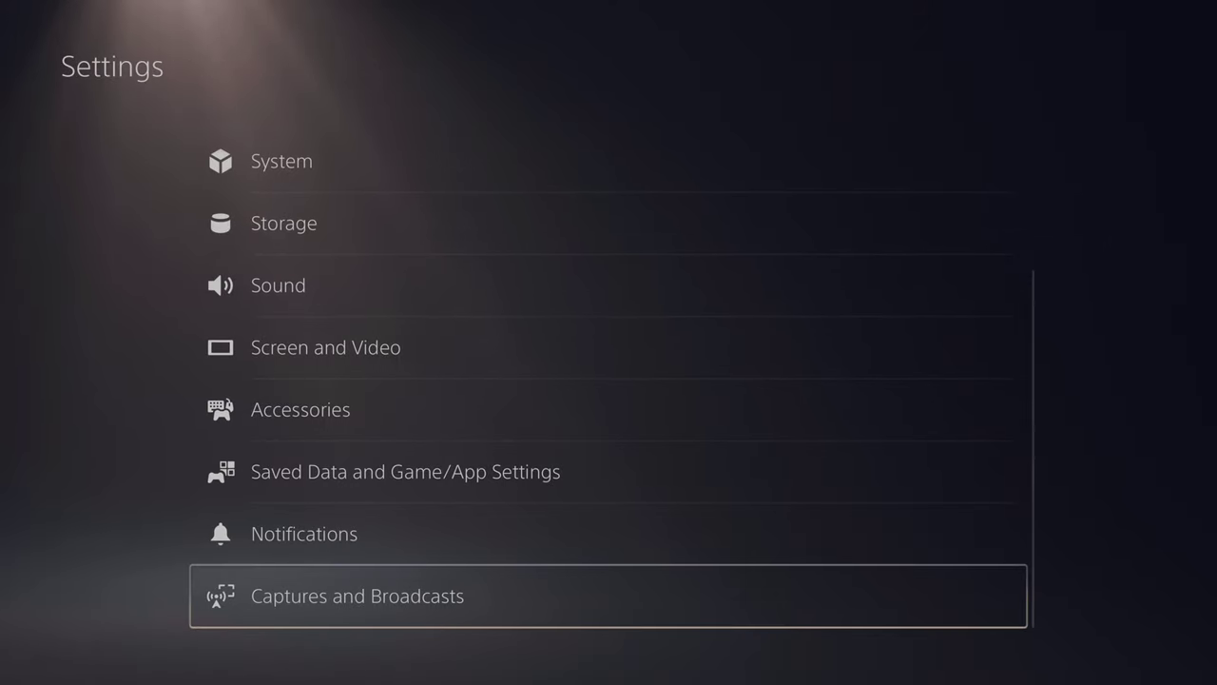
# Step: Set Trophy Video Duration to 30 Seconds and exit Settings to the home screen
pyautogui.press('Return')
pyautogui.press('Down')
pyautogui.press('Down')
pyautogui.press('Right')
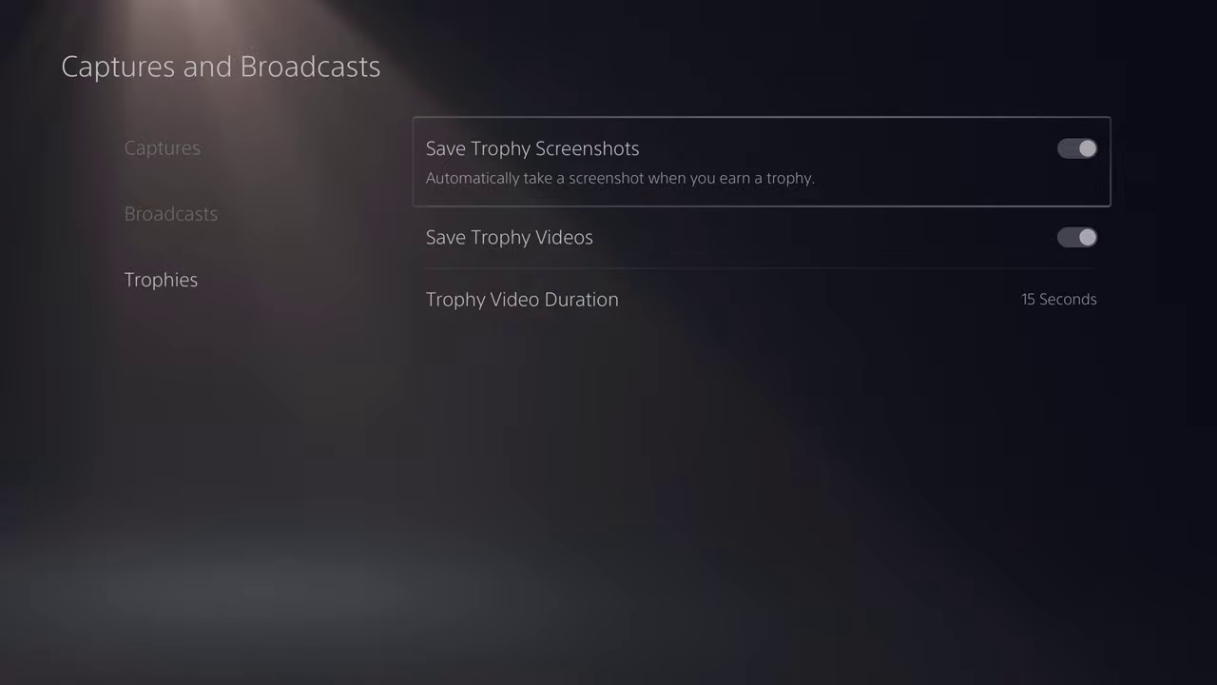
pyautogui.press('Down')
pyautogui.press('Down')
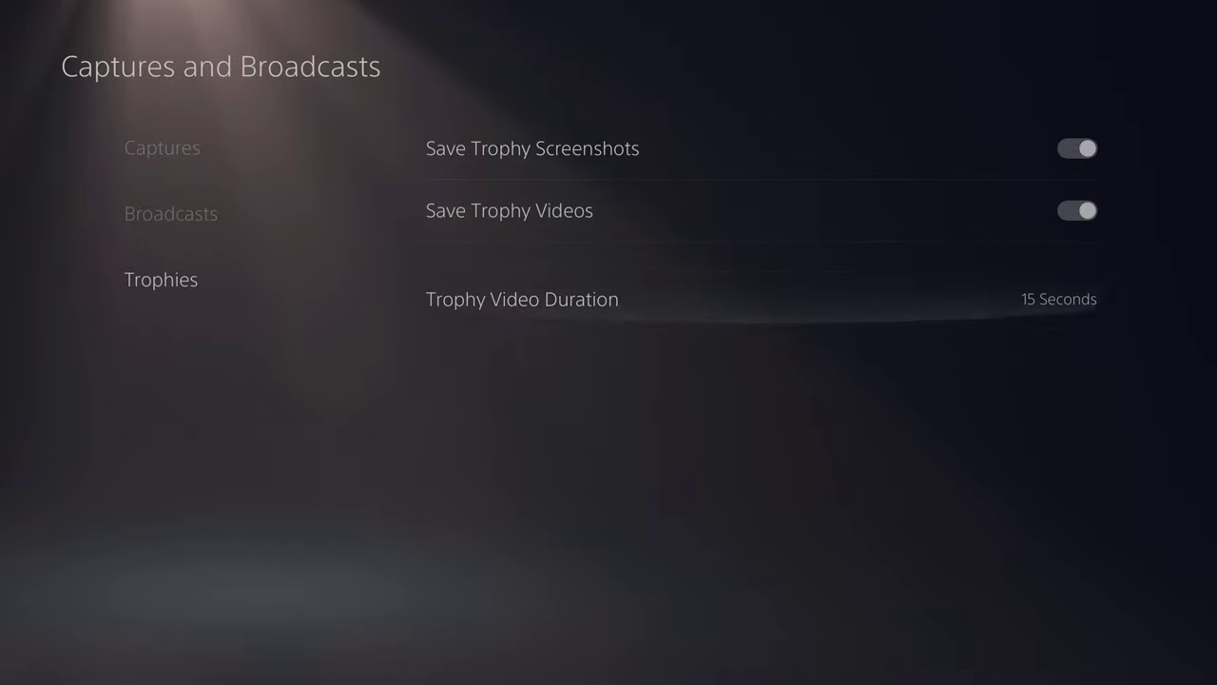
pyautogui.press('Return')
pyautogui.press('Return')
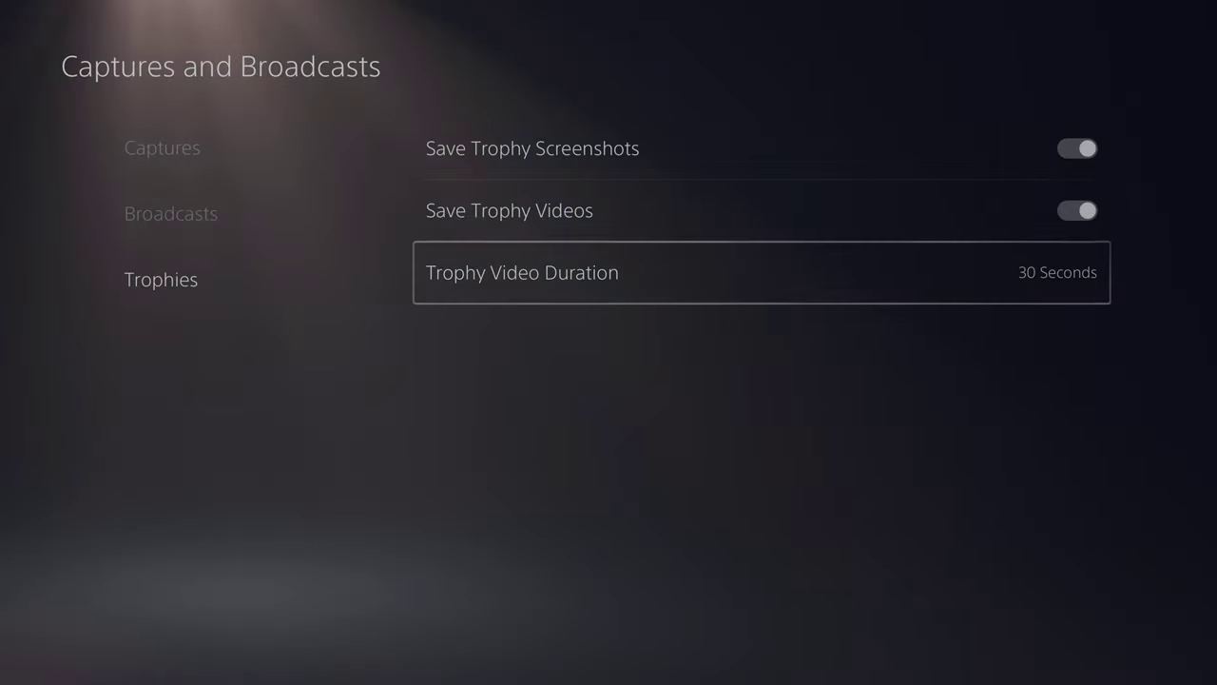
pyautogui.press('Up')
pyautogui.press('Left')
pyautogui.press('Escape')
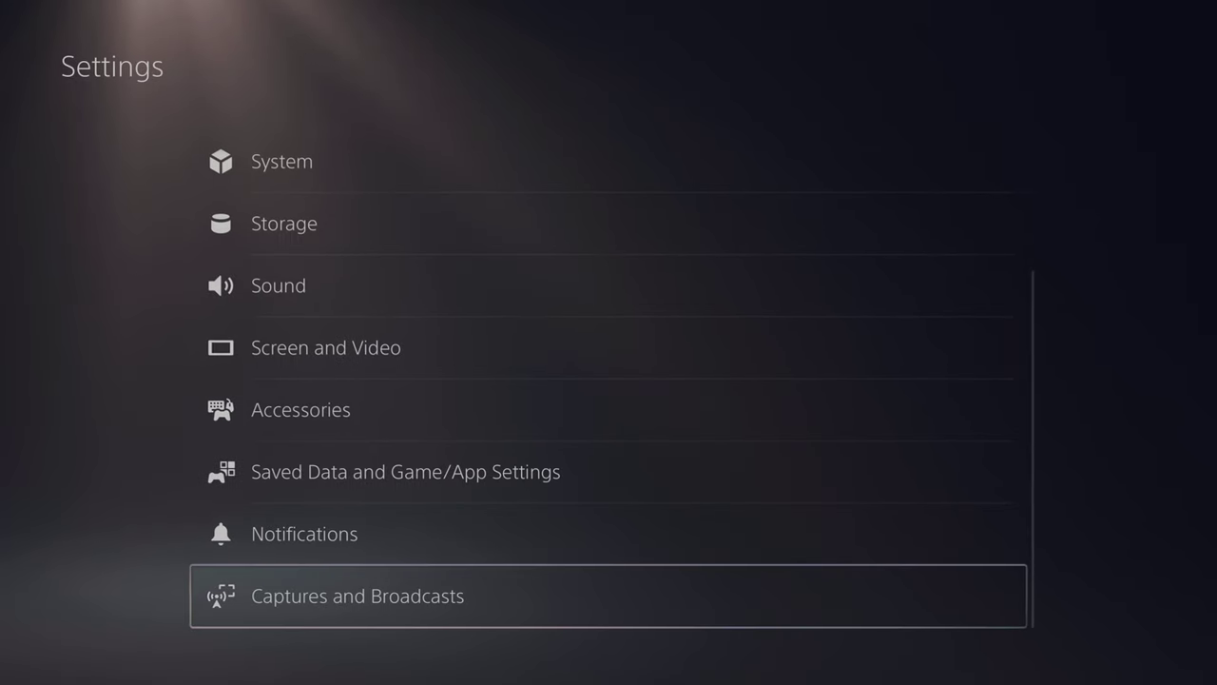
pyautogui.press('Escape')
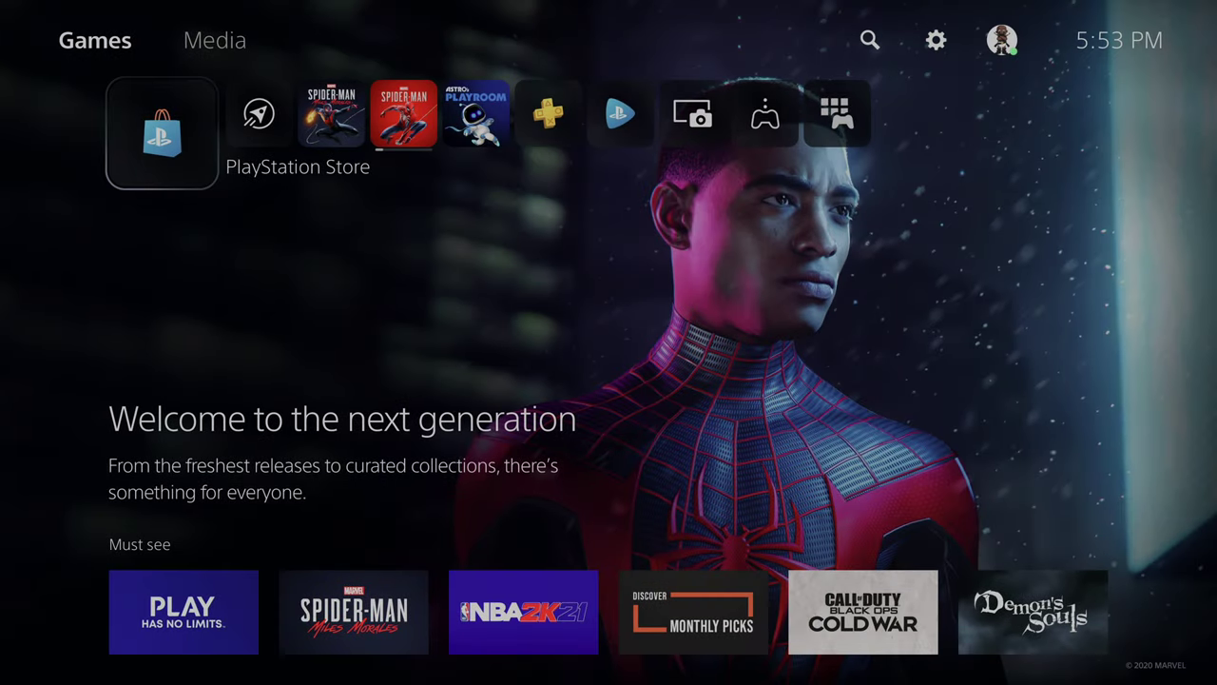
# Step: Enter the PlayStation Store briefly, then come back to its tile on the home row
pyautogui.press('Return')
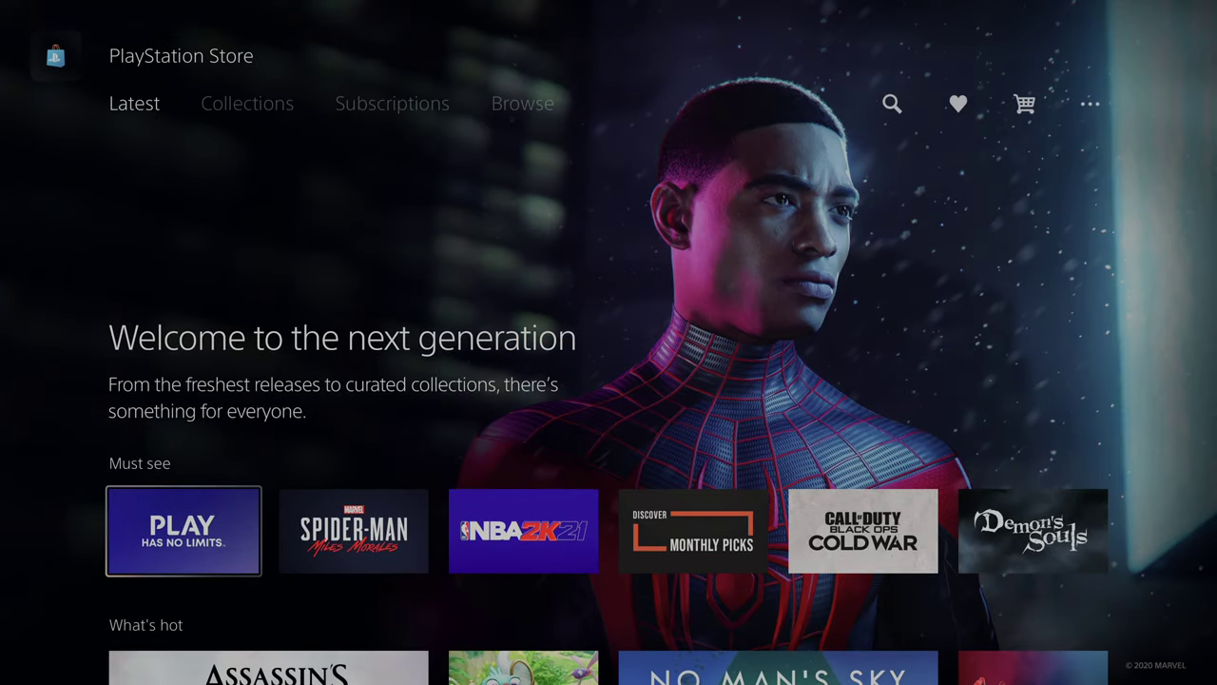
pyautogui.press('Escape')
pyautogui.press('Right')
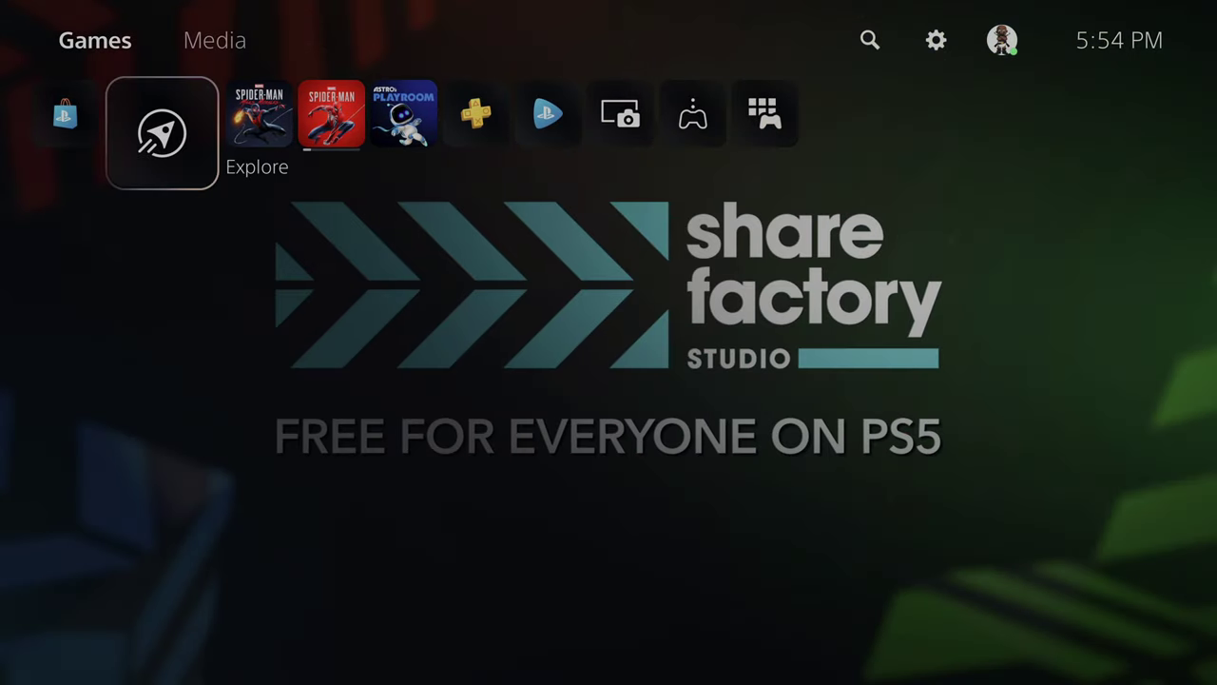
pyautogui.press('Left')
# Step: Browse the Store's Latest page through What's hot and Coming soon (Horizon Forbidden West), then exit
pyautogui.press('Return')
pyautogui.press('Down')
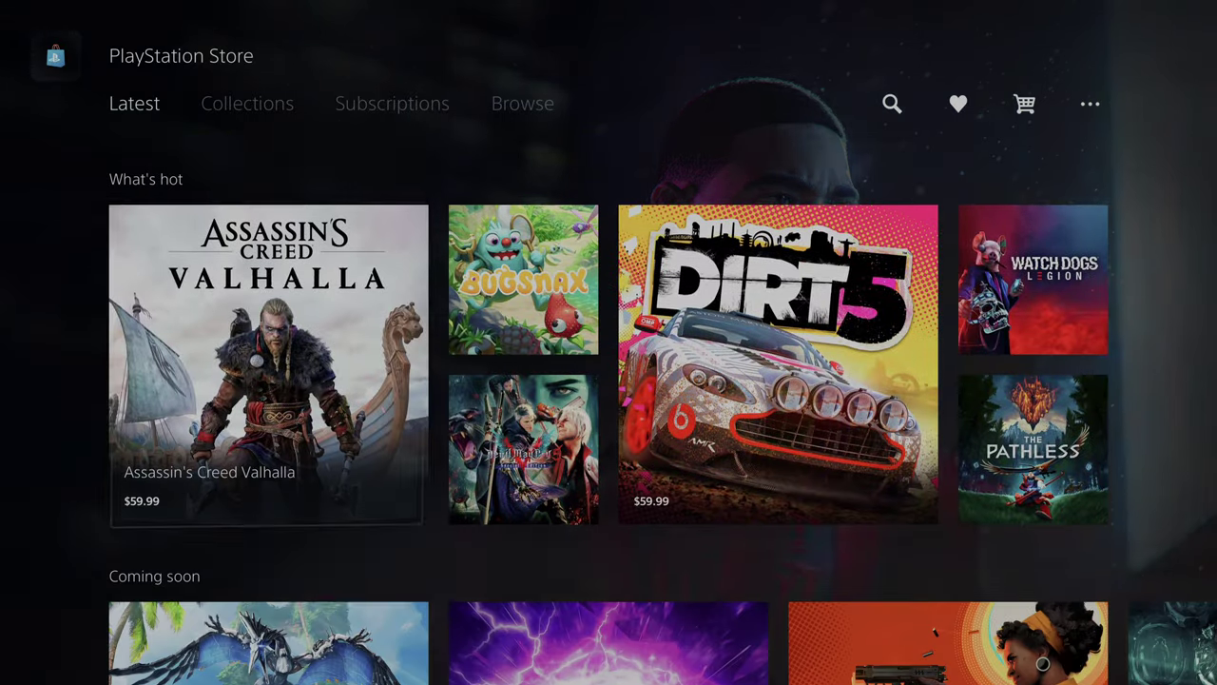
pyautogui.press('Down')
pyautogui.press('Up')
pyautogui.press('Down')
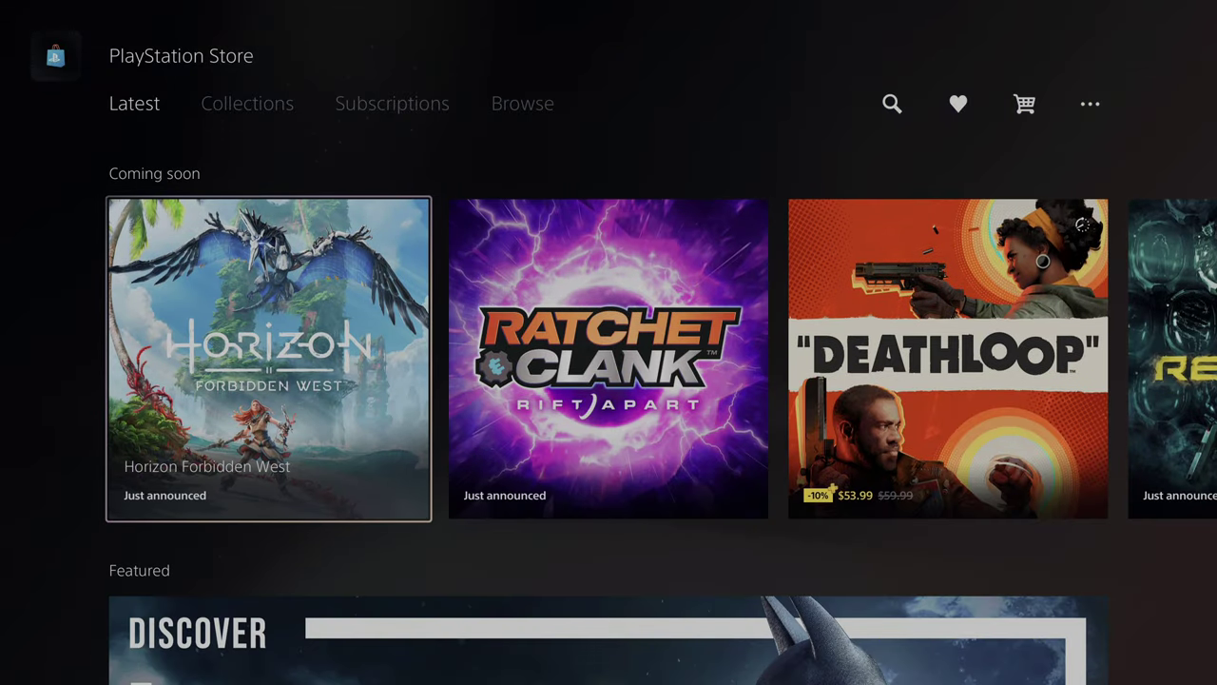
pyautogui.press('Up')
pyautogui.press('Up')
pyautogui.press('Escape')
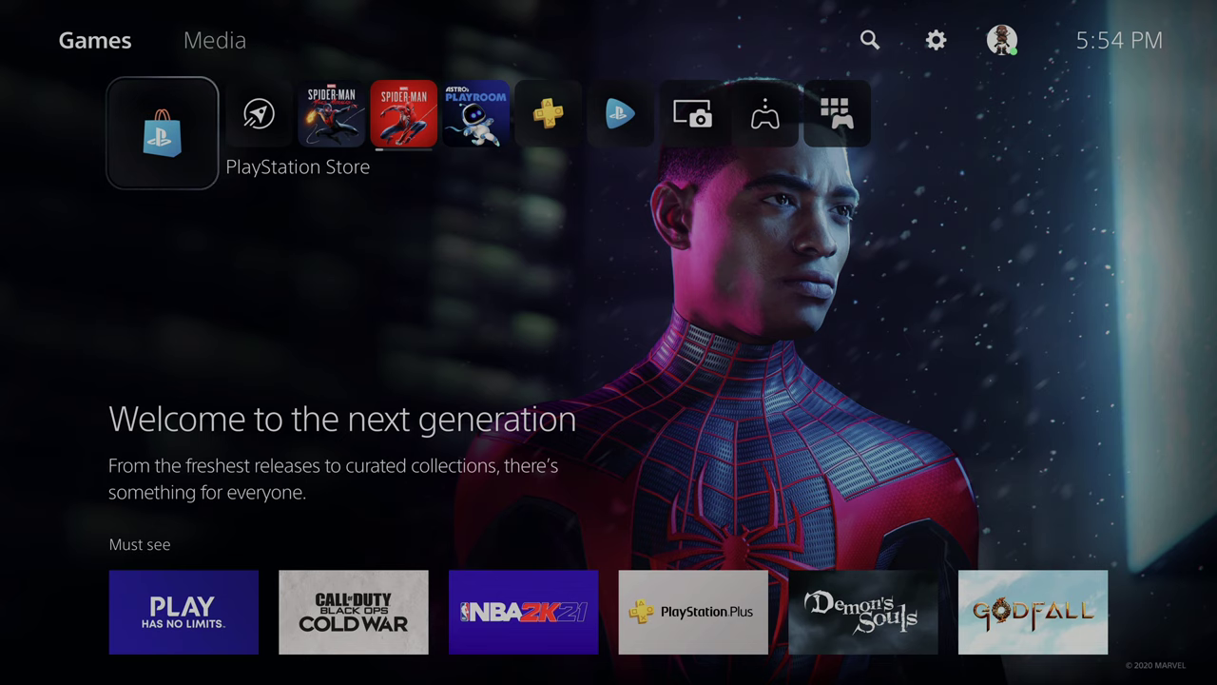
# Step: Revisit the Store, viewing Call of Duty, Assassin's Creed Valhalla, DIRT 5 and Coming soon, then leave
pyautogui.press('Return')
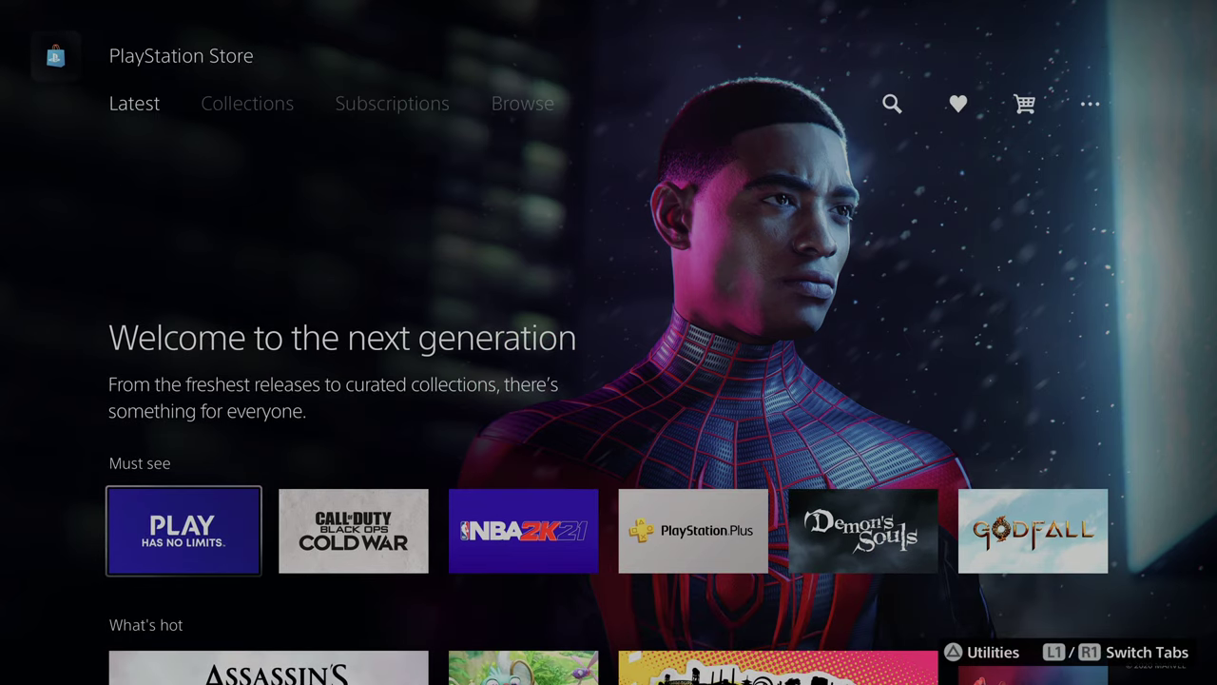
pyautogui.press('Down')
pyautogui.press('Up')
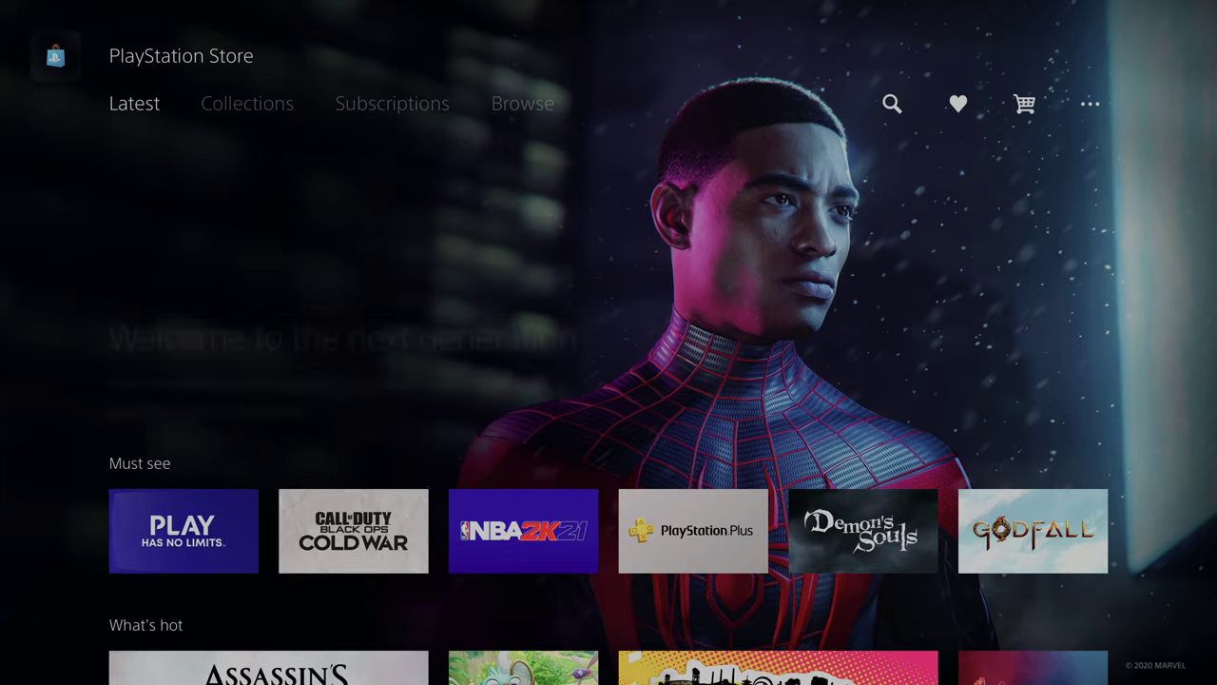
pyautogui.press('Down')
pyautogui.press('Up')
pyautogui.press('Right')
pyautogui.press('Down')
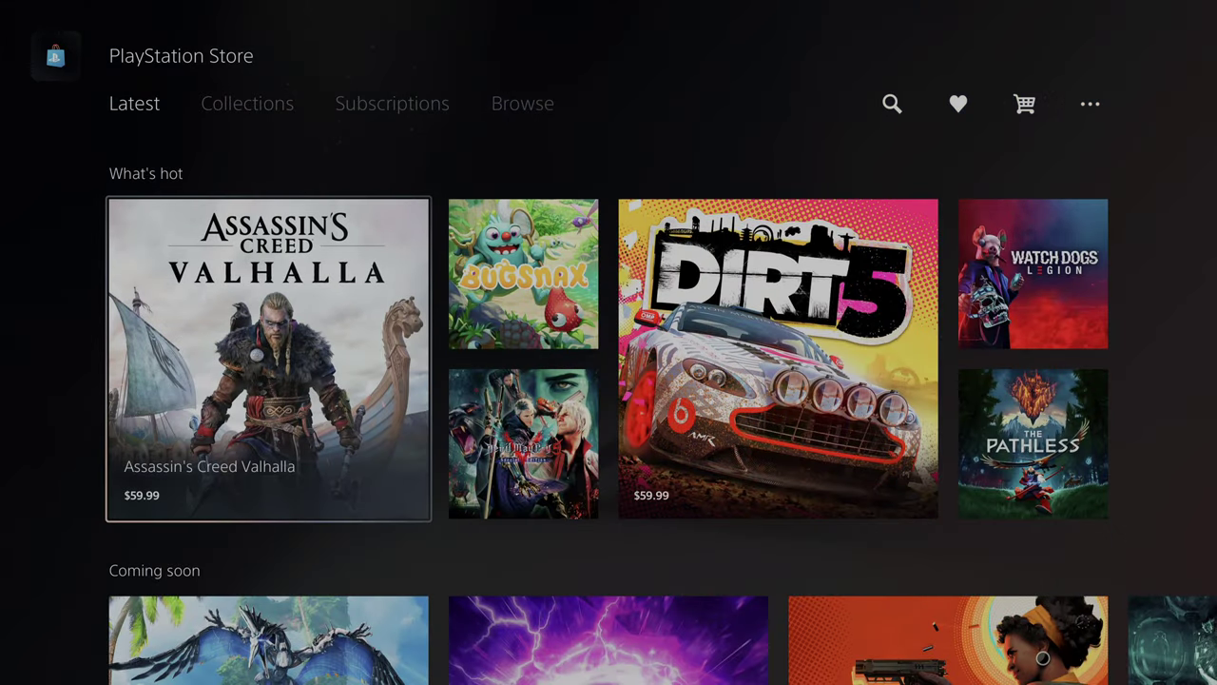
pyautogui.press('Up')
pyautogui.press('Down')
pyautogui.press('Right')
pyautogui.press('Right')
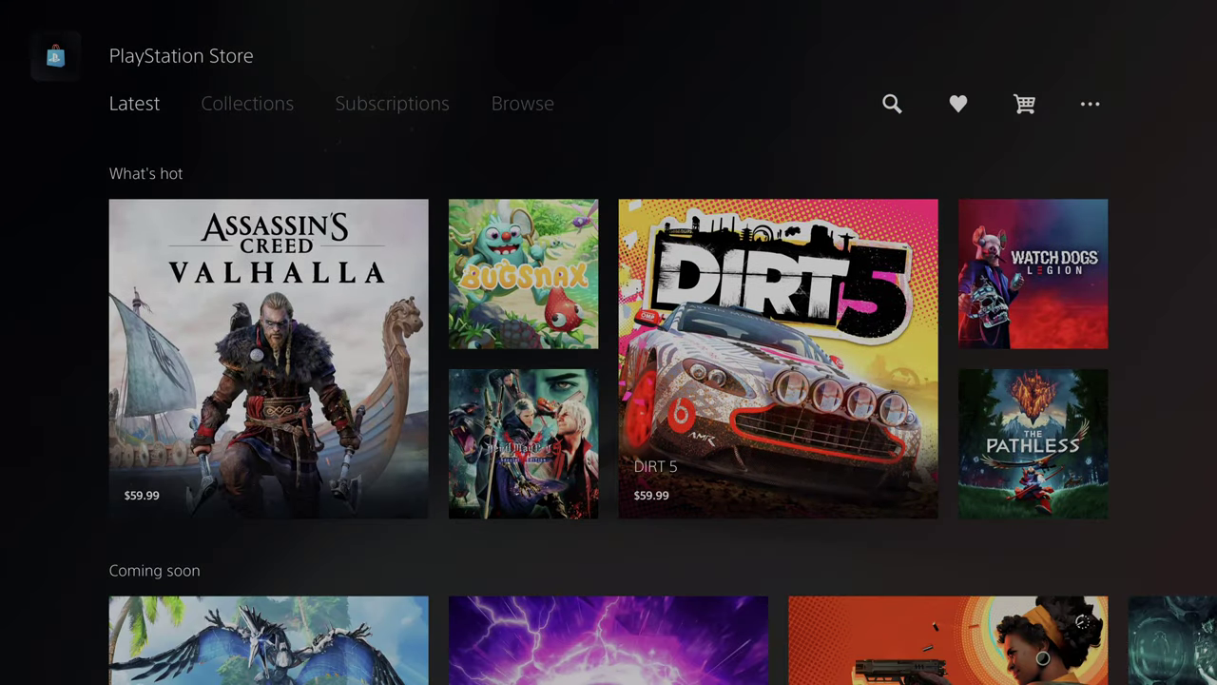
pyautogui.press('Down')
pyautogui.press('Down')
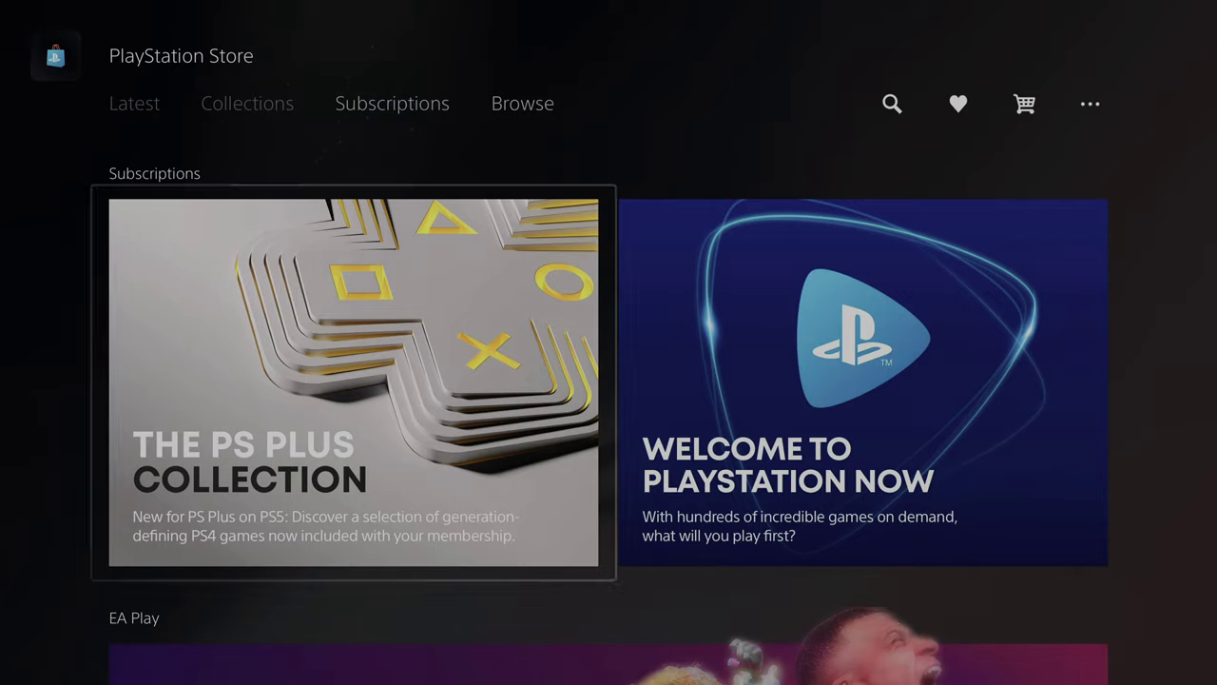
pyautogui.press('Escape')
pyautogui.press('Escape')
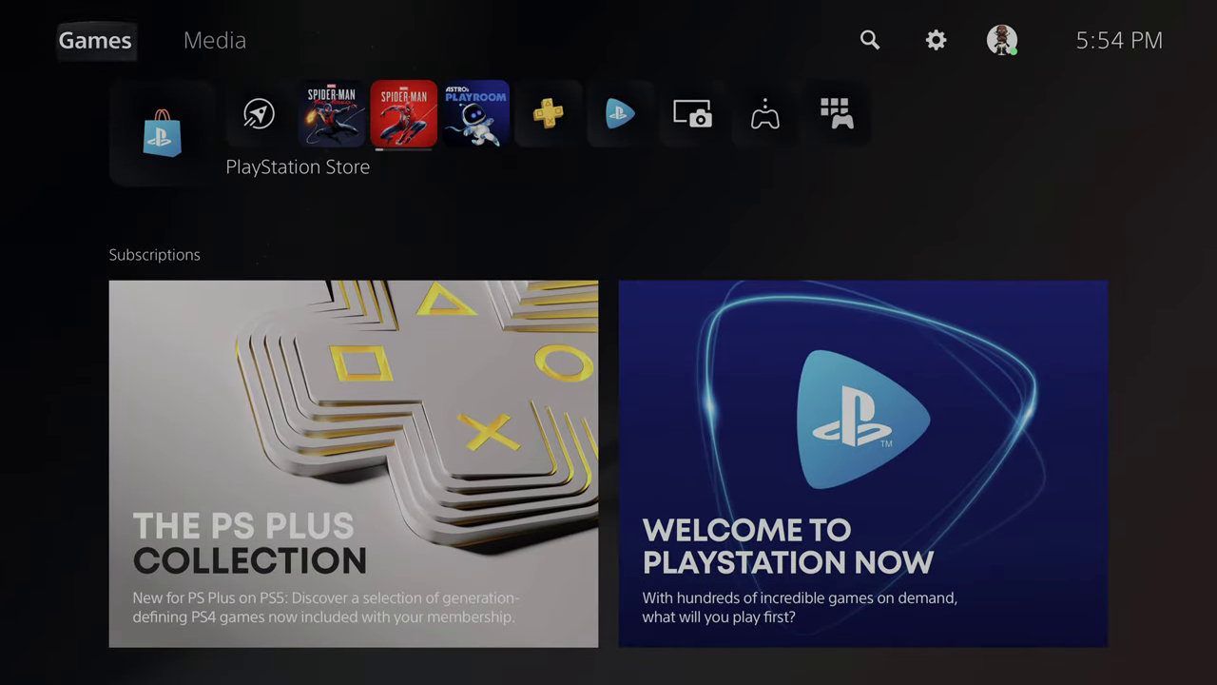
# Step: Move along the home row past the Spider-Man games to Astro's Playroom and back
pyautogui.press('Right')
pyautogui.press('Right')
pyautogui.press('Right')
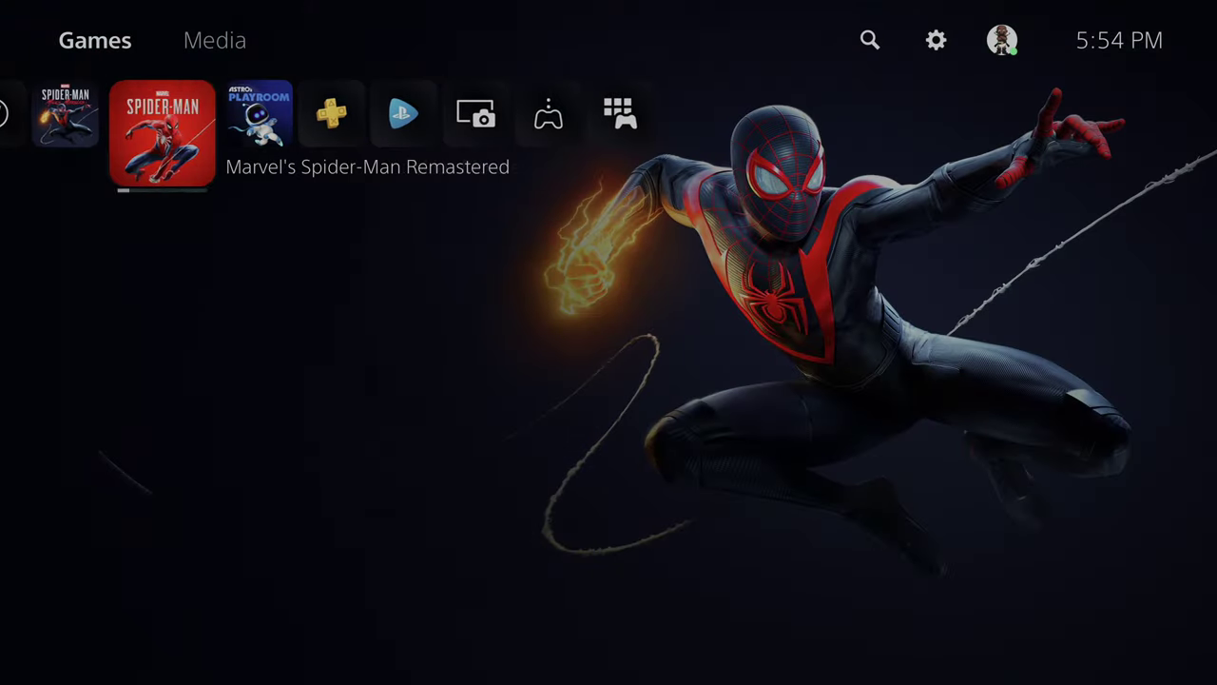
pyautogui.press('Right')
pyautogui.press('Right')
pyautogui.press('Left')
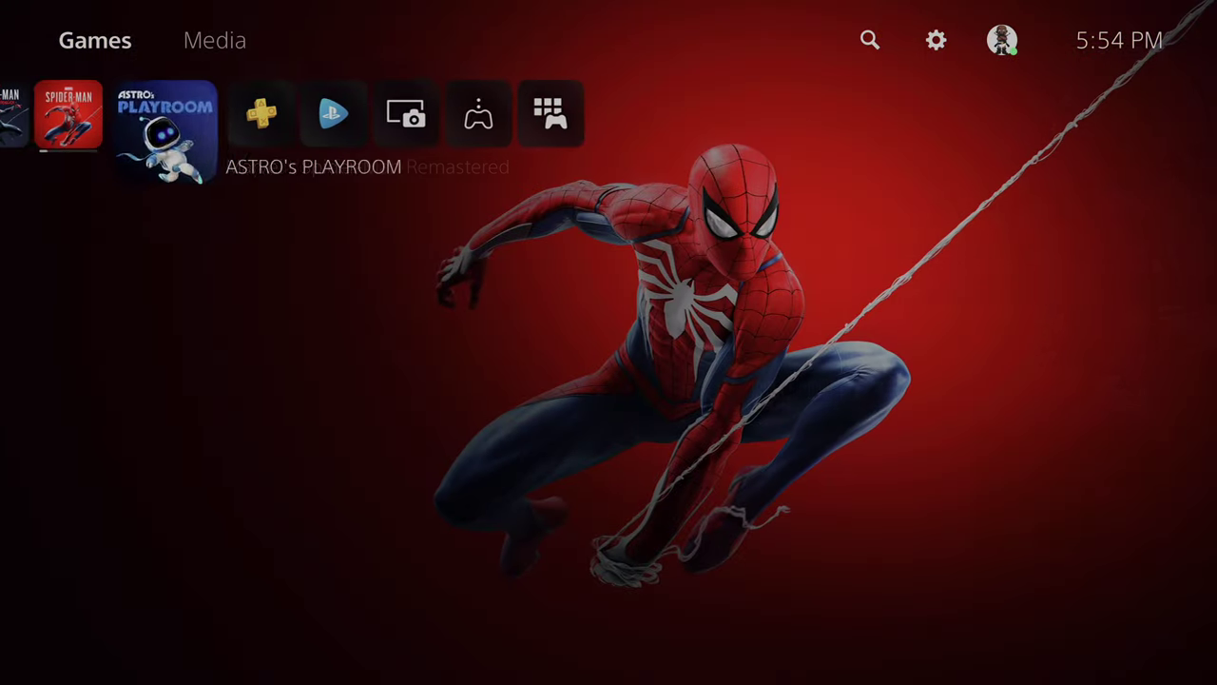
pyautogui.press('Right')
pyautogui.press('Right')
pyautogui.press('Right')
pyautogui.press('Right')
pyautogui.press('Right')
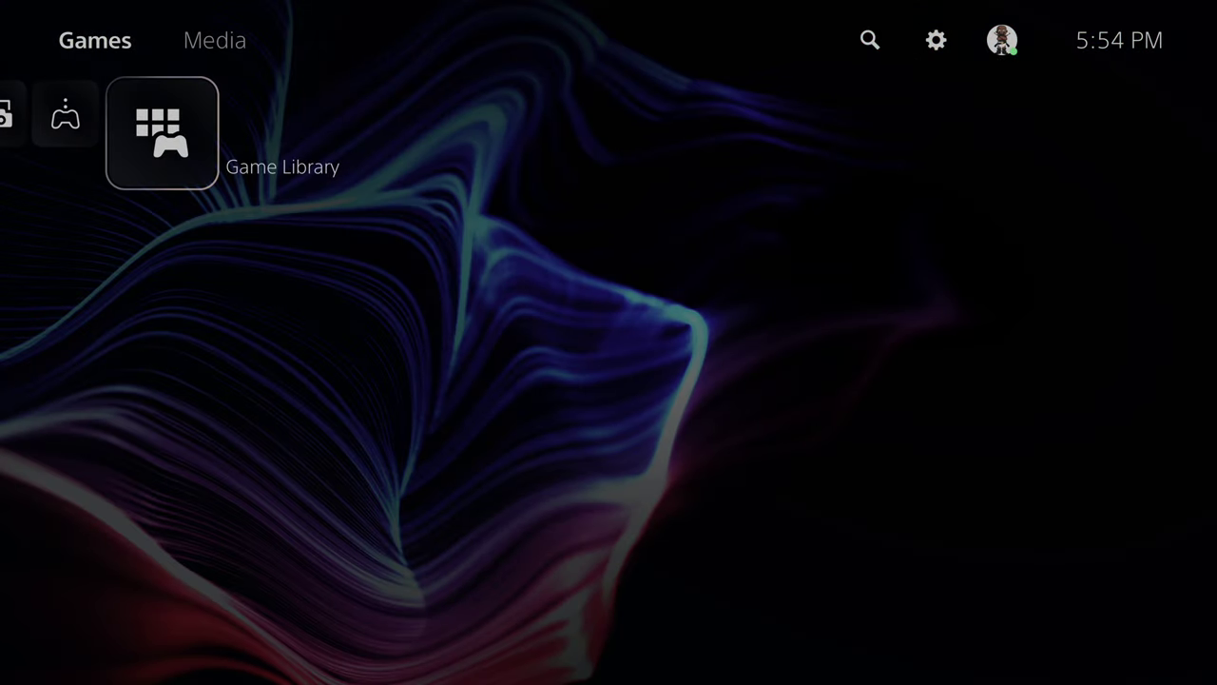
pyautogui.press('Left')
pyautogui.press('Left')
pyautogui.press('Left')
pyautogui.press('Left')
pyautogui.press('Left')
pyautogui.press('Left')
pyautogui.press('Left')
pyautogui.press('Left')
pyautogui.press('Left')
# Step: Reopen the Store down to the See more row, then exit onto Spider-Man Remastered
pyautogui.press('Return')
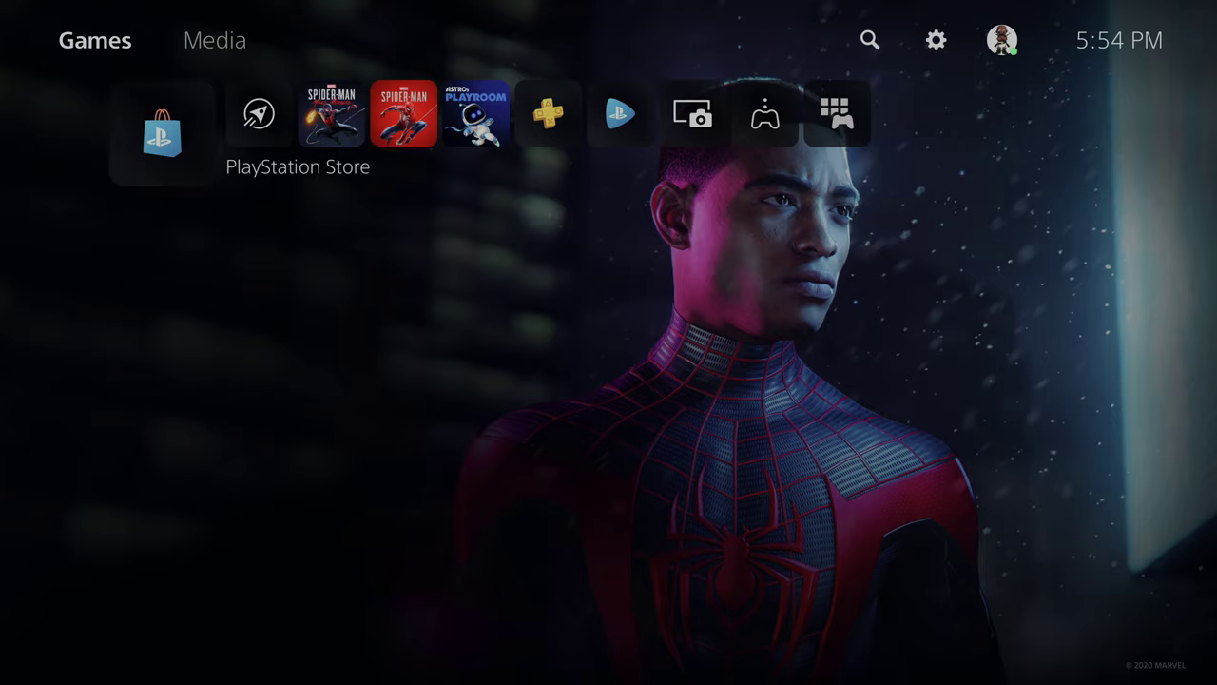
pyautogui.press('Down')
pyautogui.press('Down')
pyautogui.press('Down')
pyautogui.press('Down')
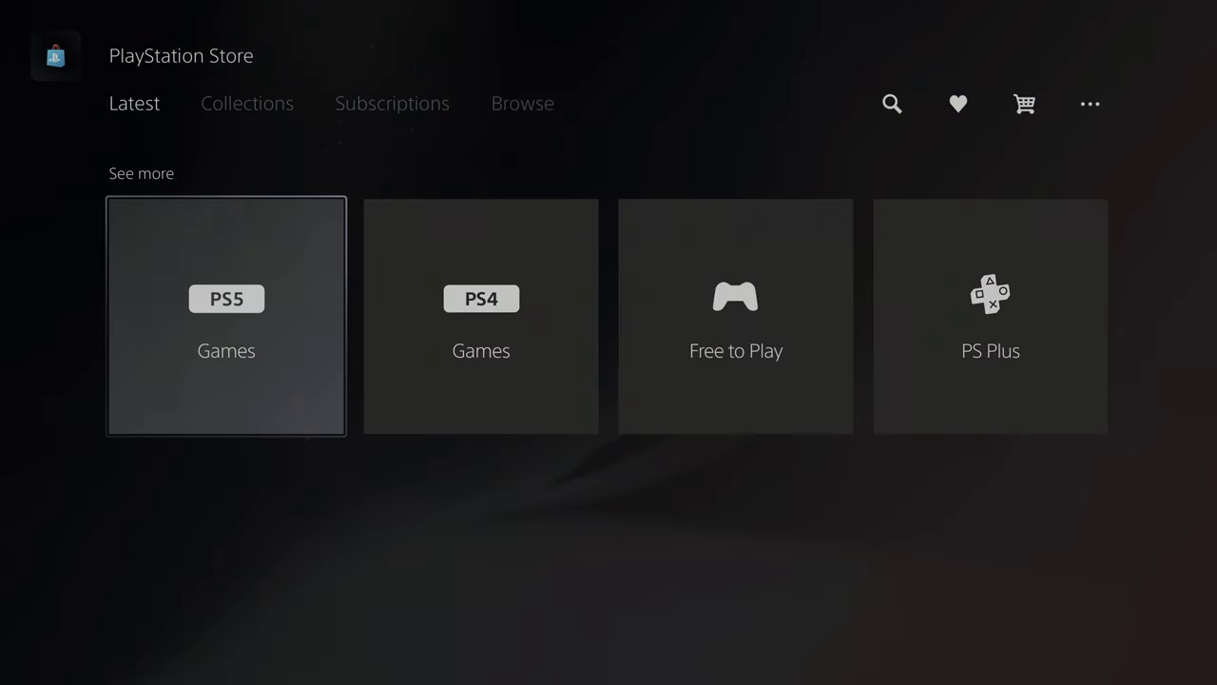
pyautogui.press('Up')
pyautogui.press('Up')
pyautogui.press('Up')
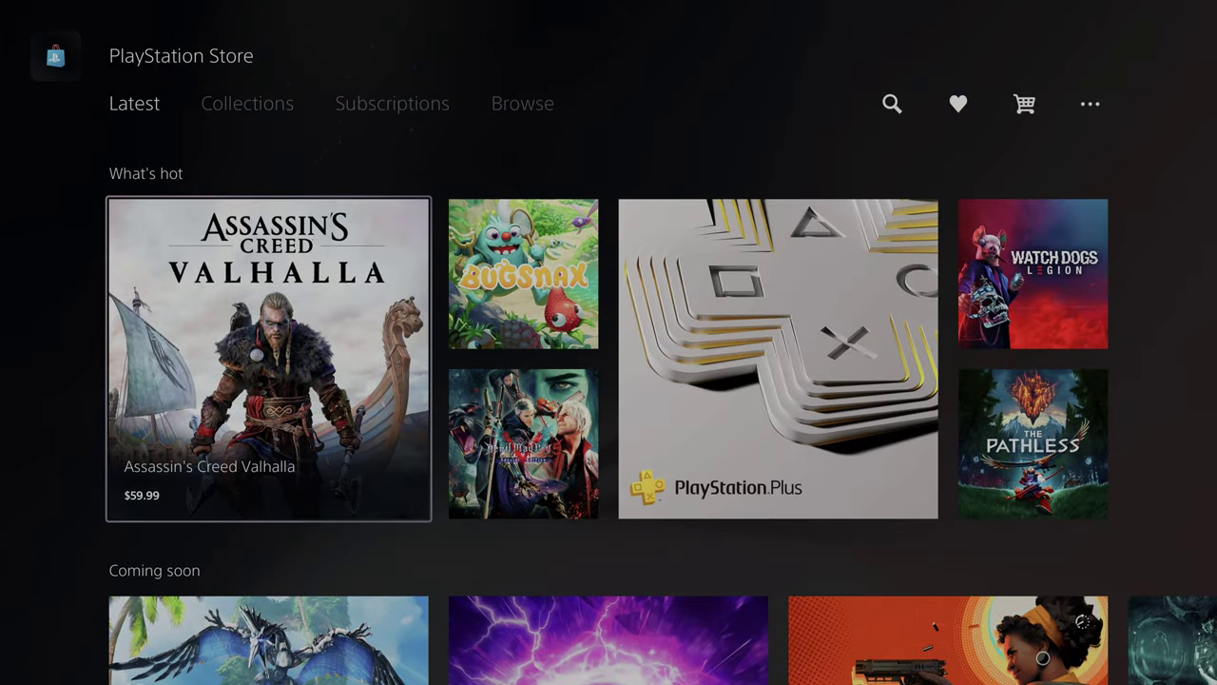
pyautogui.press('Escape')
pyautogui.press('Escape')
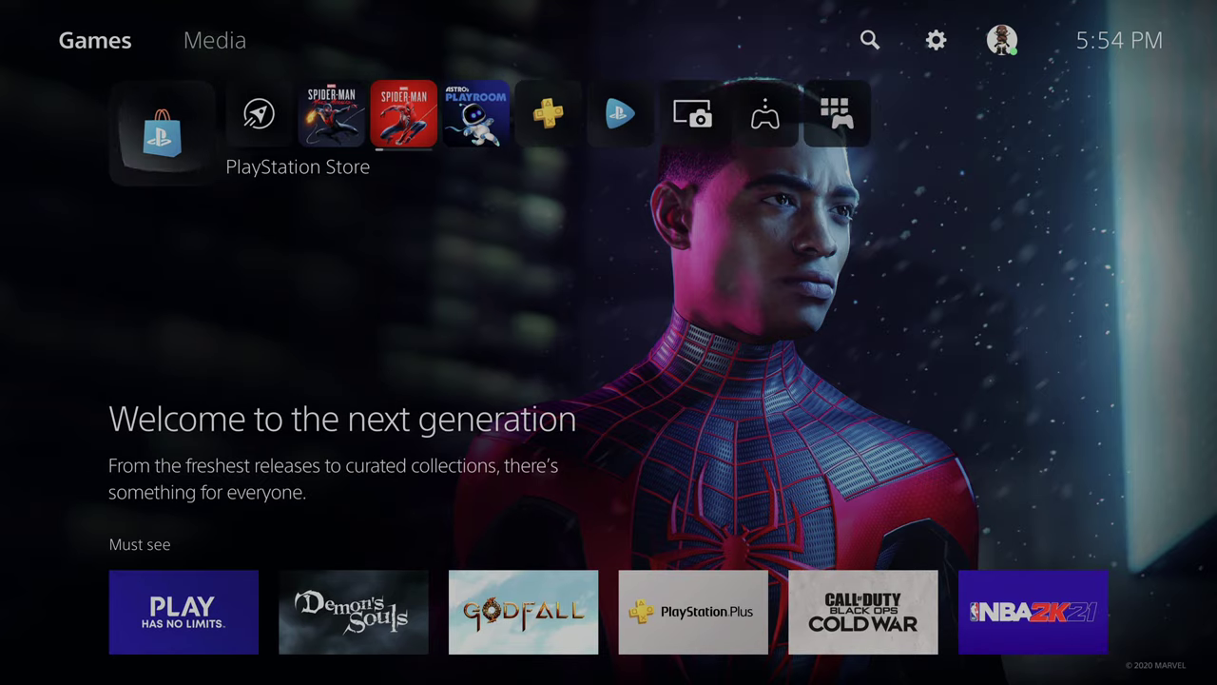
pyautogui.press('Right')
pyautogui.press('Right')
pyautogui.press('Right')
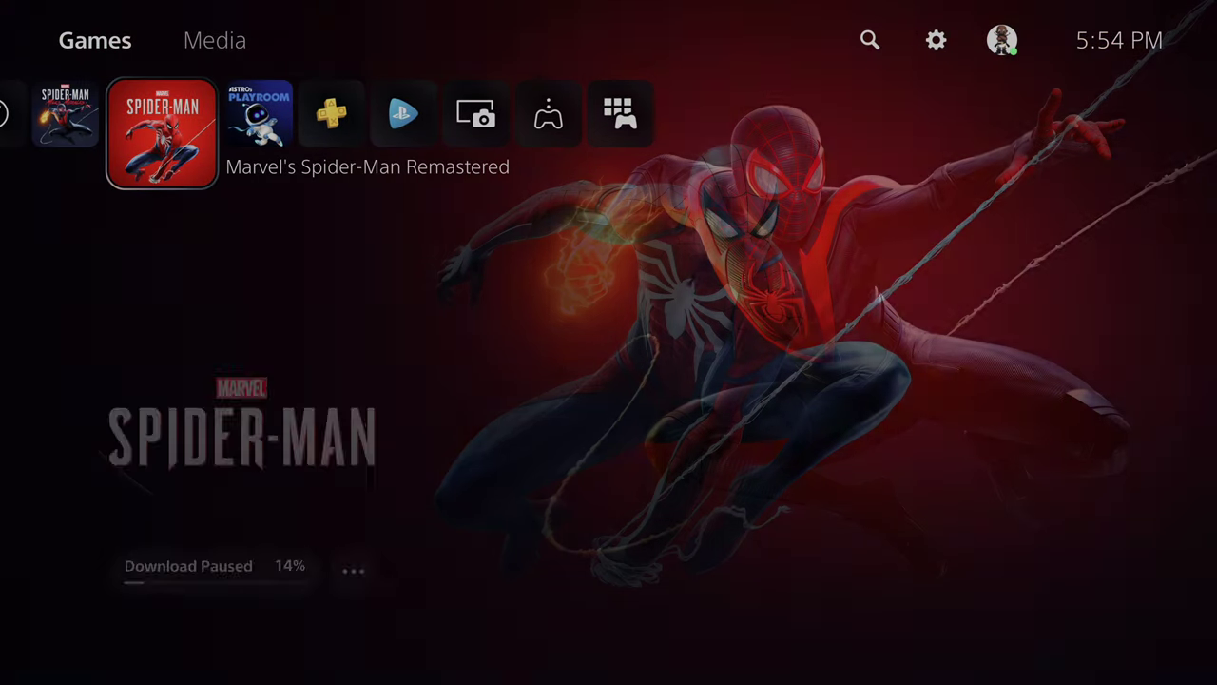
pyautogui.press('Right')
pyautogui.press('Right')
pyautogui.press('Right')
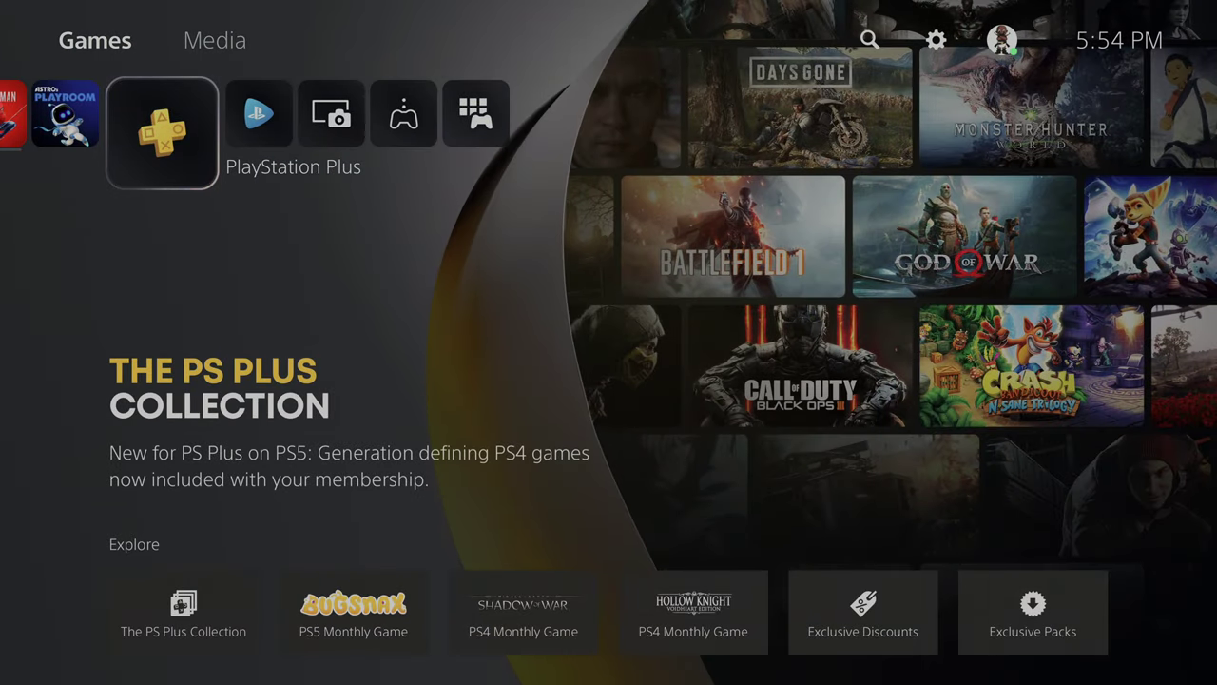
pyautogui.press('Right')
pyautogui.press('Left')
pyautogui.press('Left')
pyautogui.press('Left')
pyautogui.press('Left')
pyautogui.press('Left')
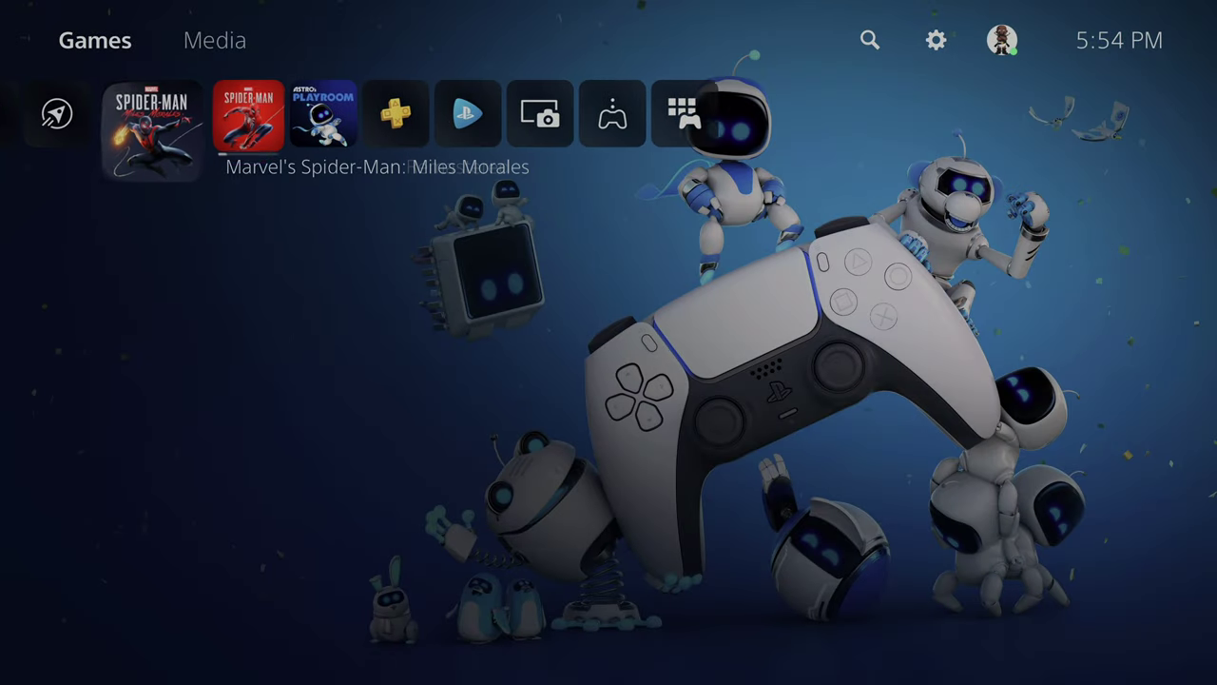
pyautogui.press('Right')
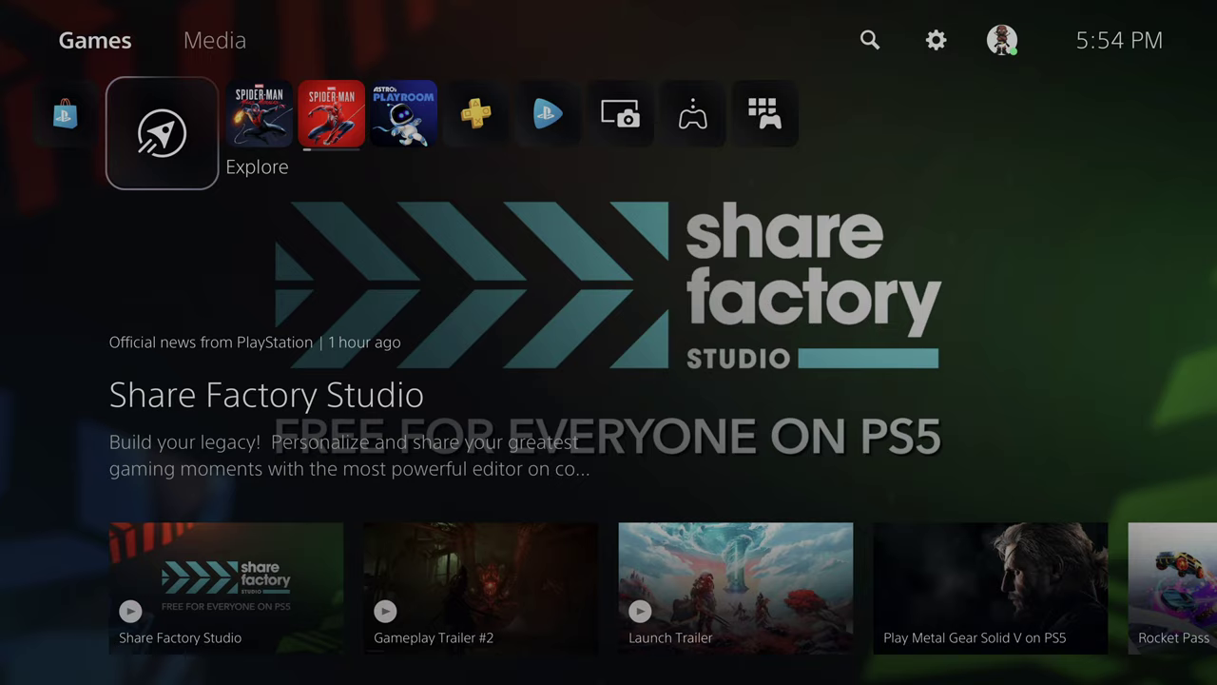
pyautogui.press('Left')
pyautogui.press('Right')
pyautogui.press('Right')
pyautogui.press('Right')
pyautogui.press('Right')
pyautogui.press('Right')
pyautogui.press('Right')
pyautogui.press('Right')
pyautogui.press('Right')
pyautogui.press('Right')
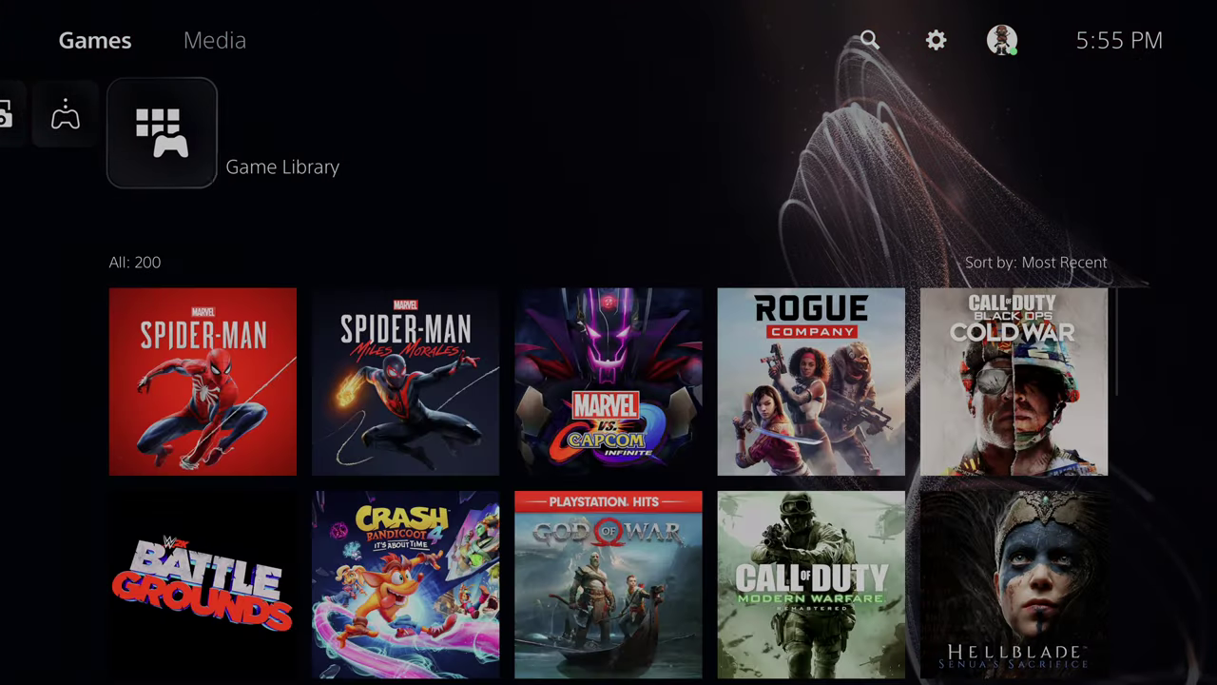
pyautogui.press('Return')
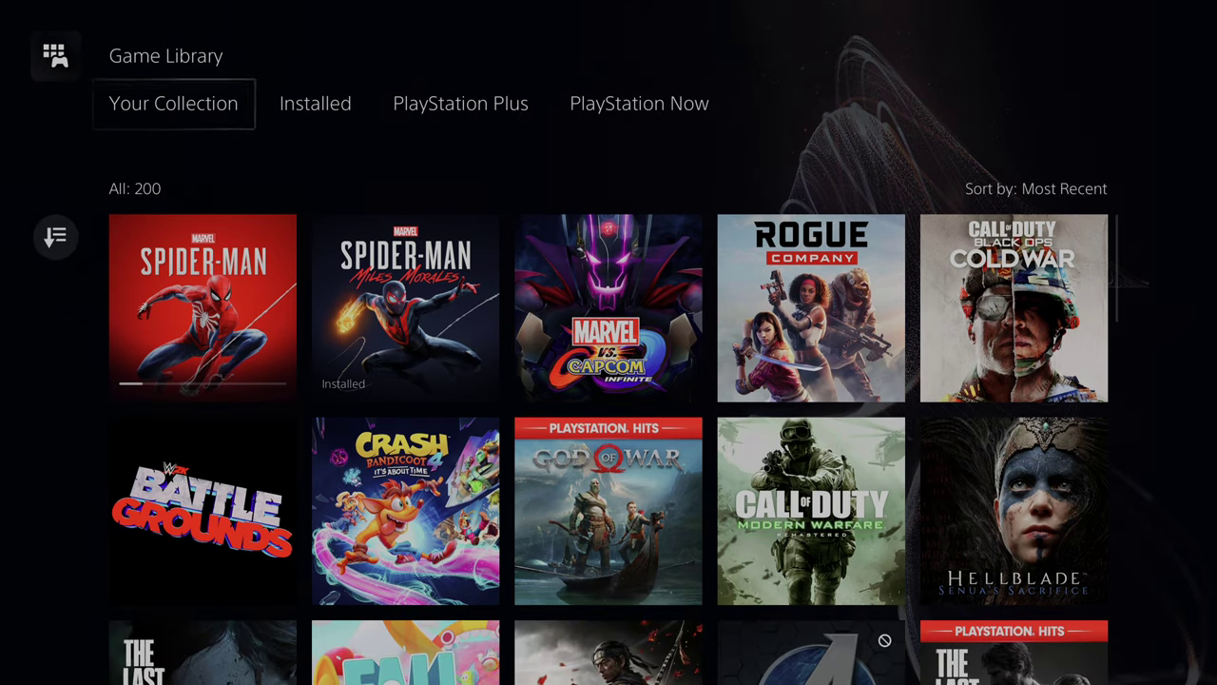
pyautogui.press('Escape')
pyautogui.press('Left')
pyautogui.press('Left')
pyautogui.press('Left')
pyautogui.press('Left')
pyautogui.press('Left')
pyautogui.press('Left')
pyautogui.press('Left')
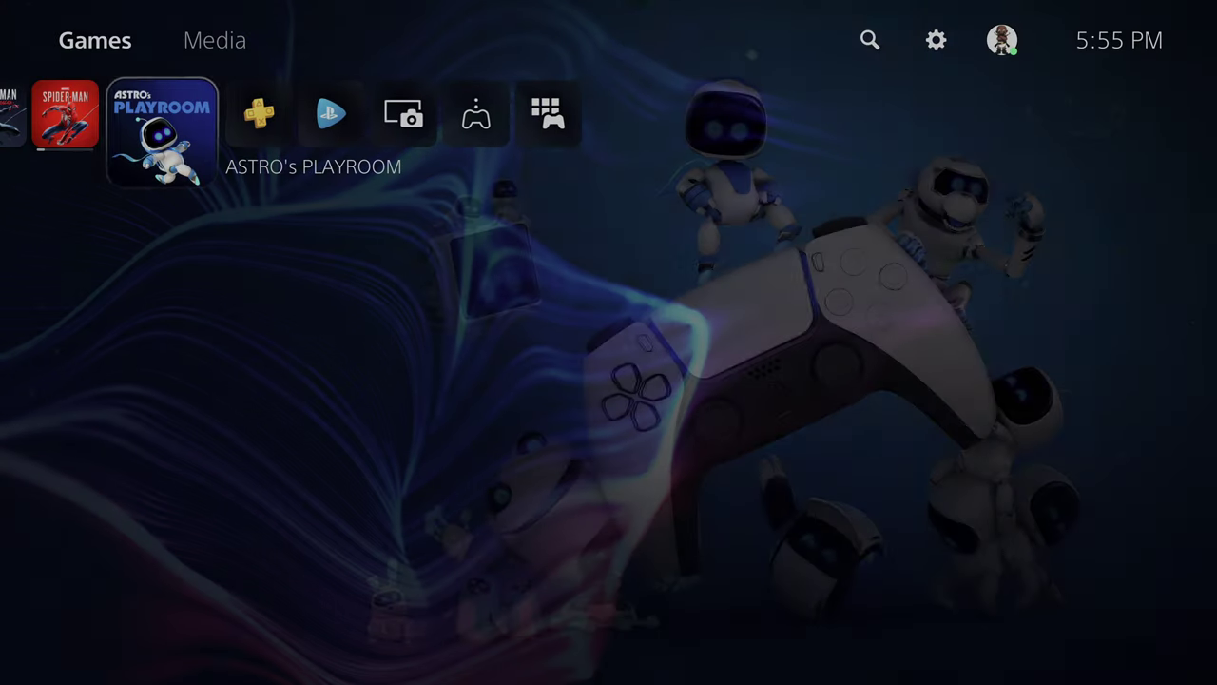
pyautogui.press('Right')
pyautogui.press('Left')
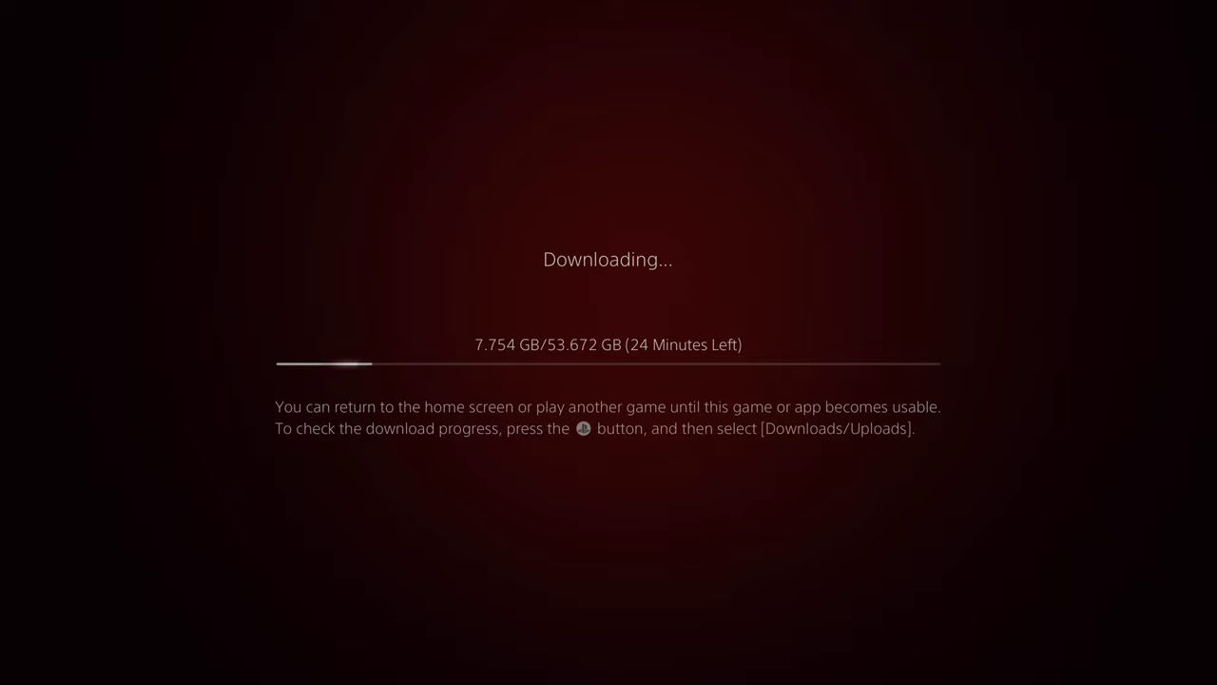
# Step: Leave the download screen and open the Marvel's Spider-Man: Miles Morales game hub
pyautogui.press('Escape')
pyautogui.press('Left')
pyautogui.press('Right')
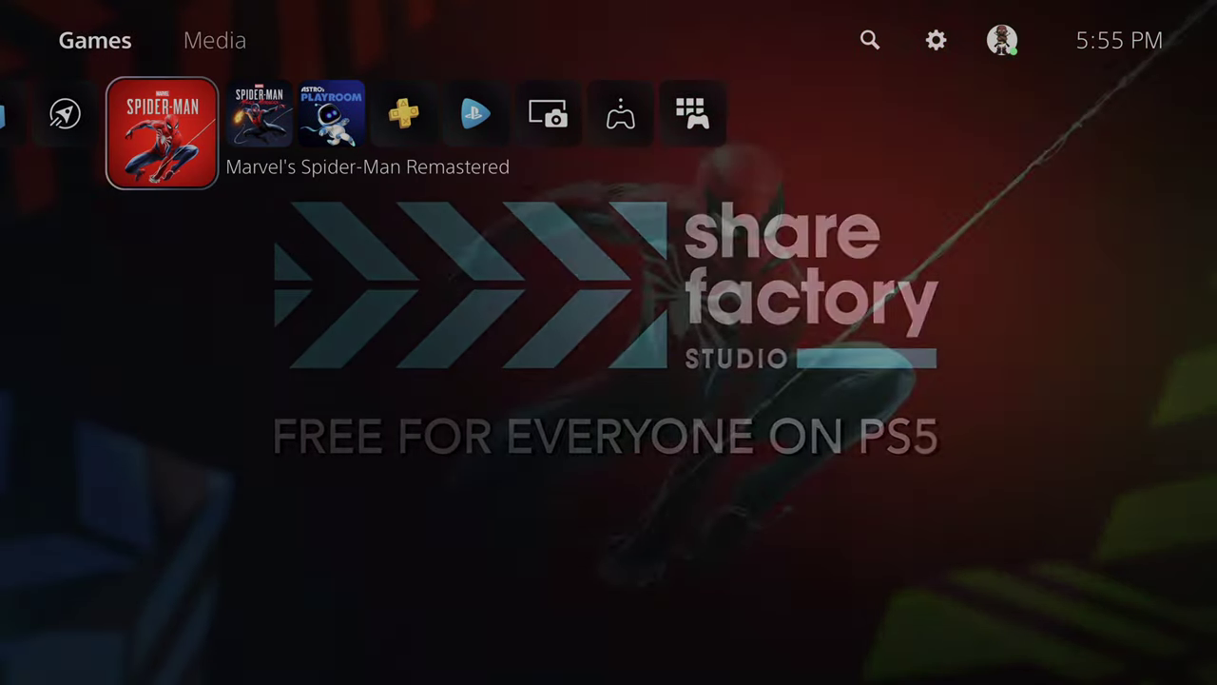
pyautogui.press('Right')
pyautogui.press('Left')
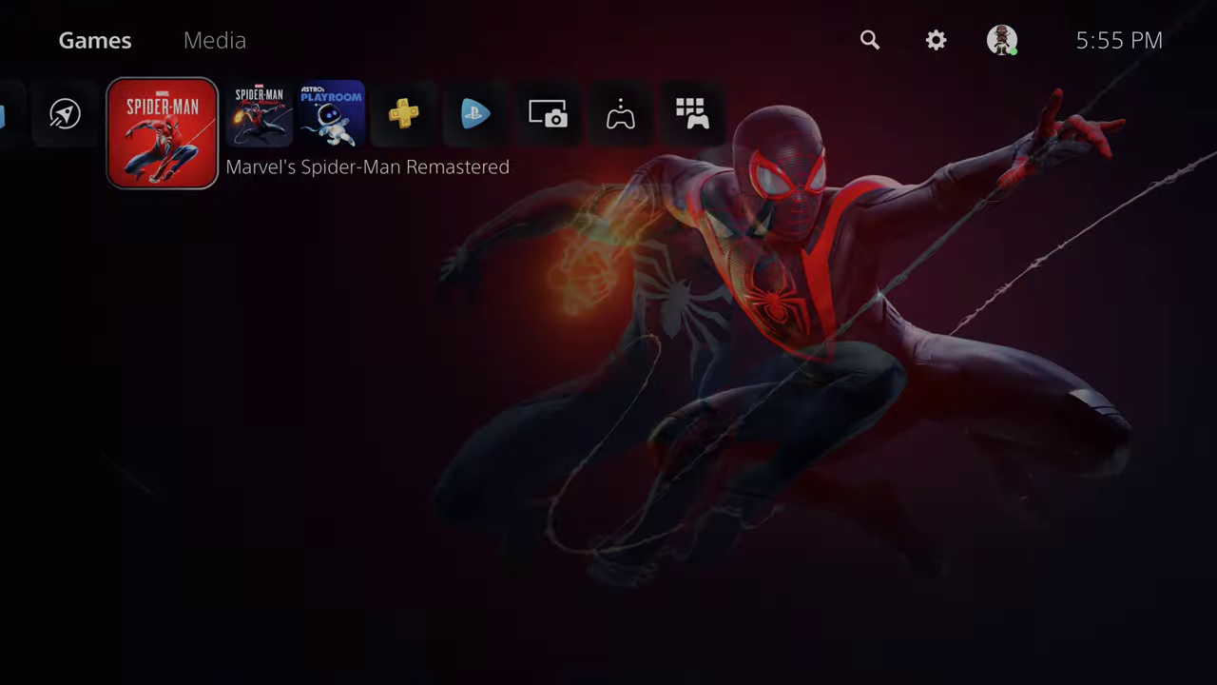
pyautogui.press('Right')
pyautogui.press('Down')
# Step: Look through the game's options list, from View Product to Unfollow, and close it
pyautogui.press('Right')
pyautogui.press('Return')
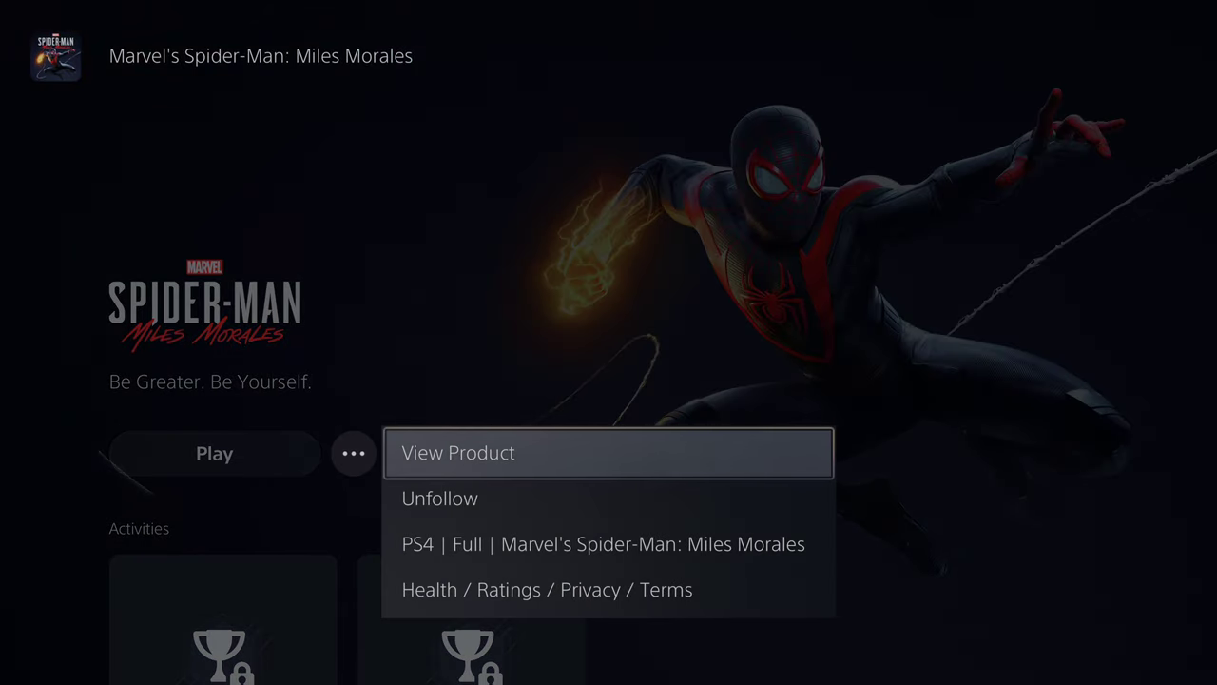
pyautogui.press('Down')
pyautogui.press('Up')
pyautogui.press('Escape')
# Step: View the Activities trophy cards Mod that Suit and Like a Rhino
pyautogui.press('Down')
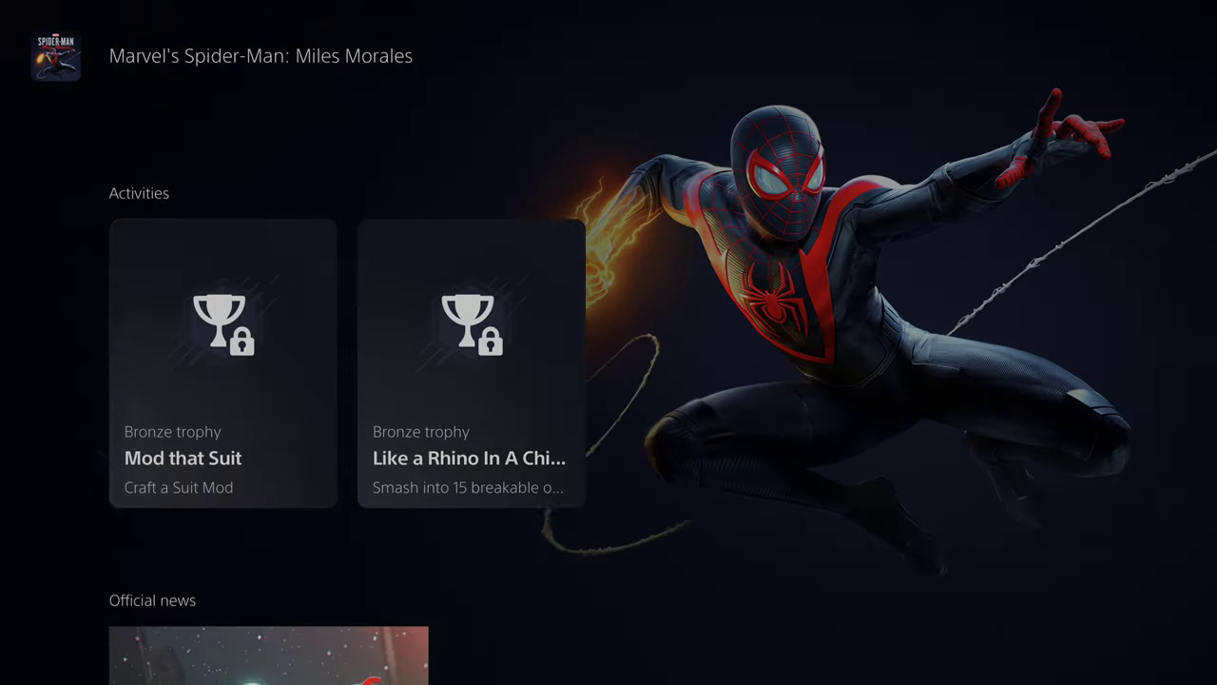
pyautogui.press('Up')
pyautogui.press('Down')
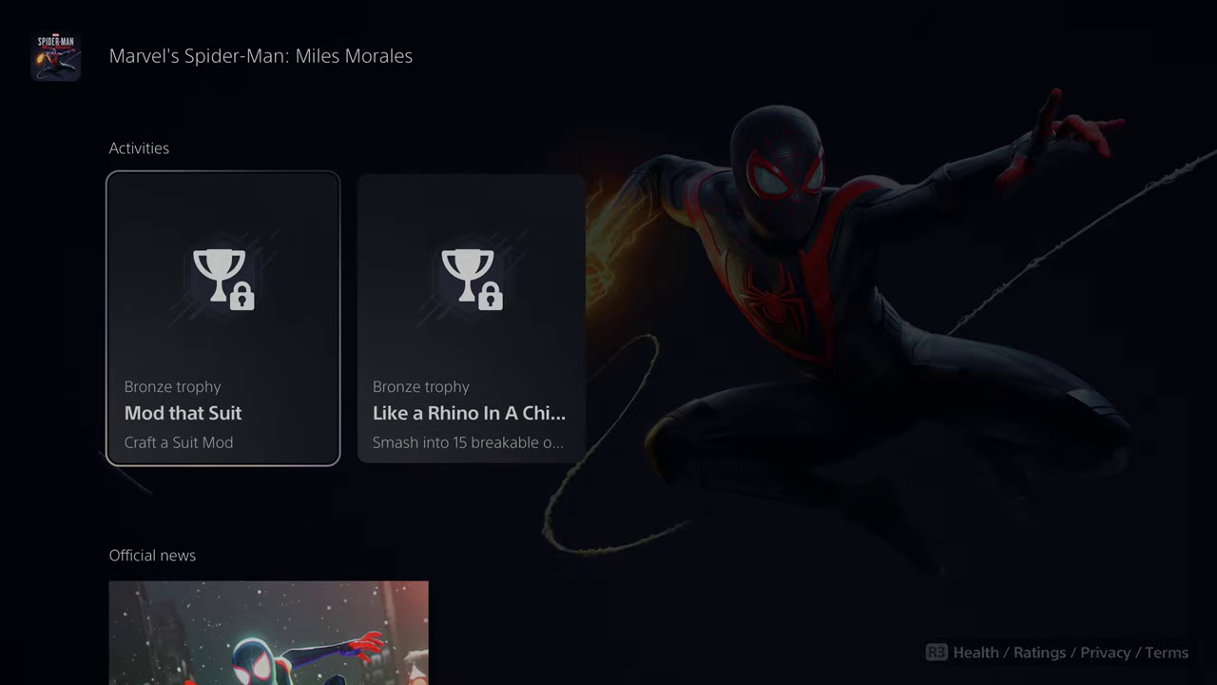
pyautogui.press('Right')
# Step: Browse the hub's Official news and the trending live broadcasts
pyautogui.press('Down')
pyautogui.press('Up')
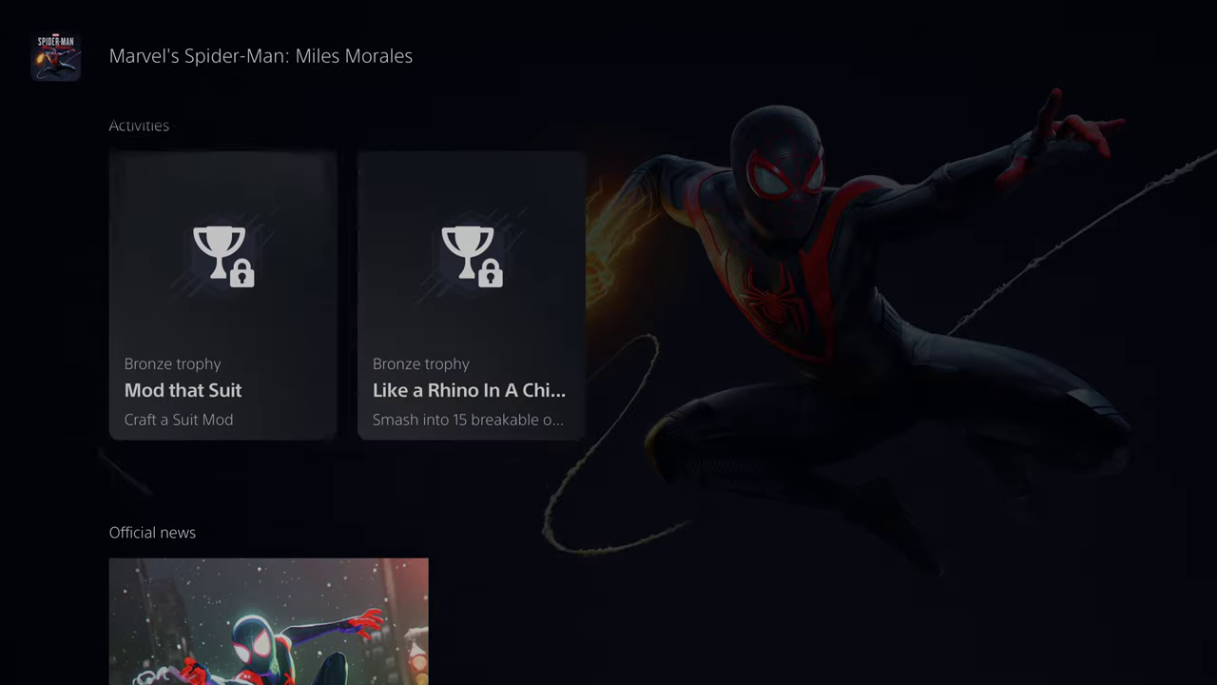
pyautogui.press('Down')
pyautogui.press('Down')
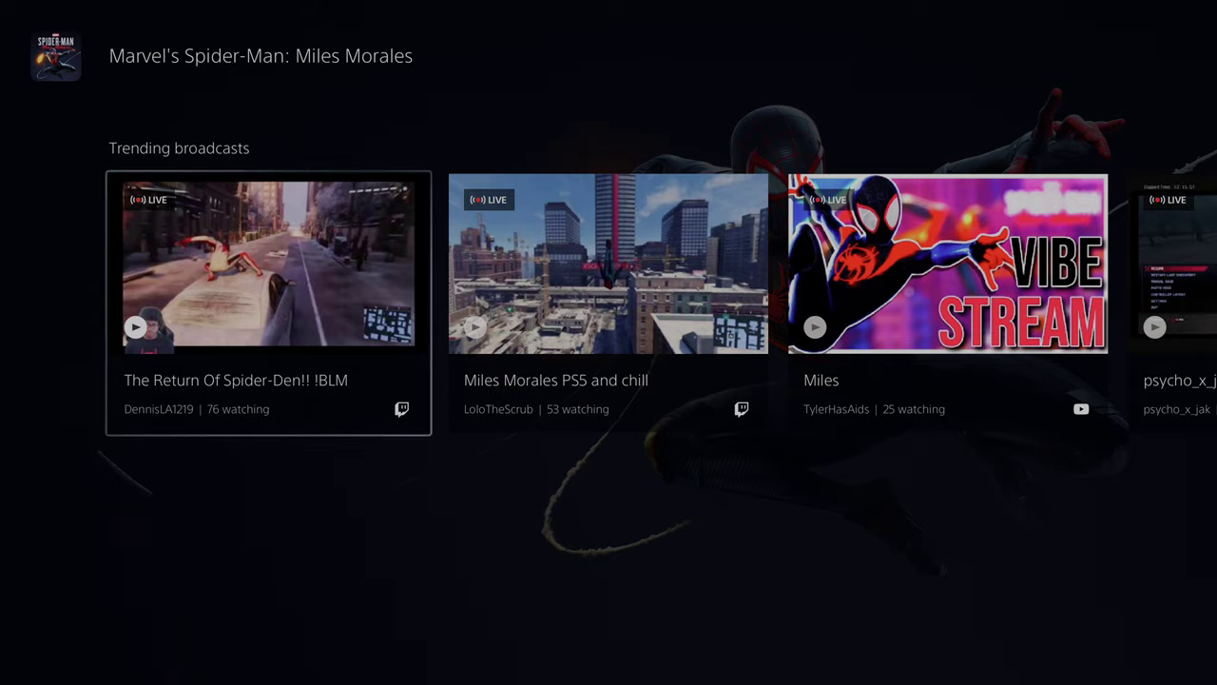
pyautogui.press('Right')
pyautogui.press('Left')
pyautogui.press('Right')
# Step: Return to the home row and preview the Store, Explore and Spider-Man Remastered hub
pyautogui.press('Escape')
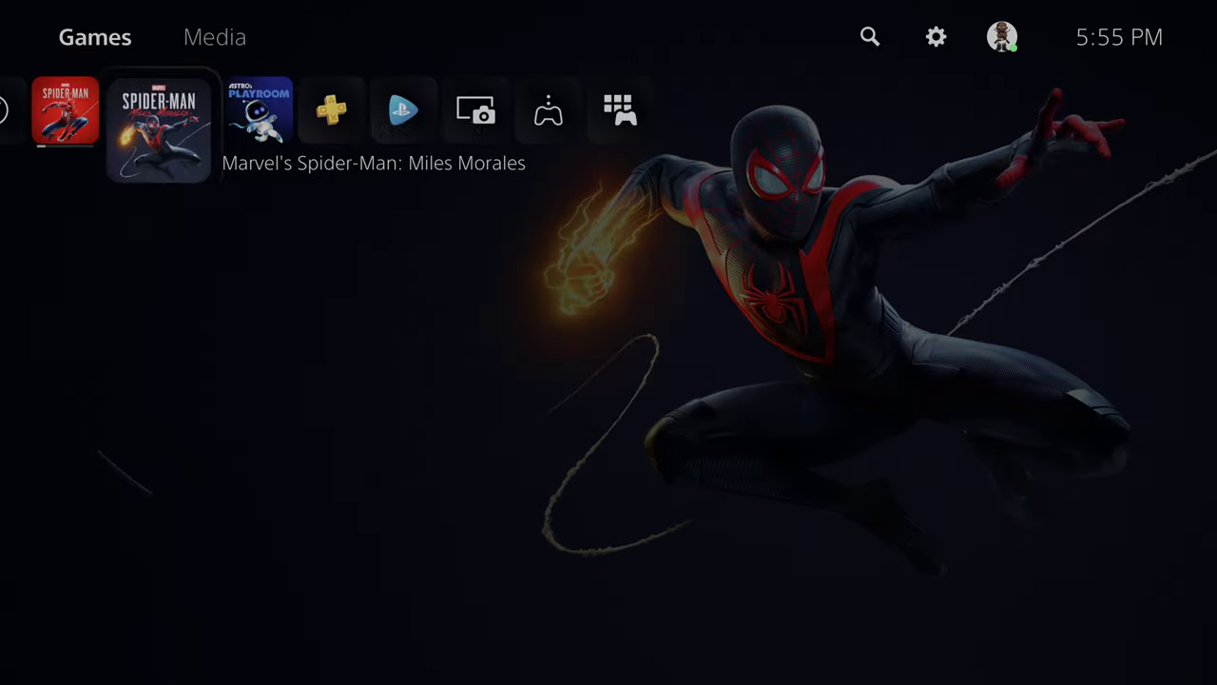
pyautogui.press('Left')
pyautogui.press('Left')
pyautogui.press('Left')
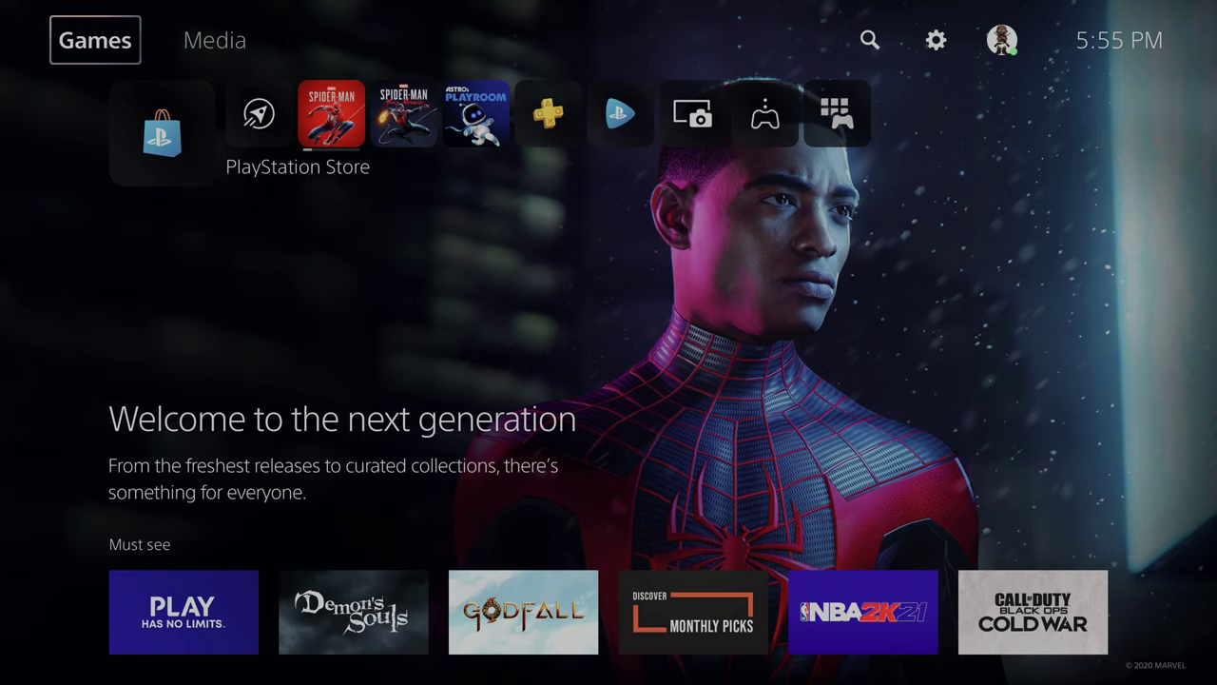
pyautogui.press('Down')
pyautogui.press('Right')
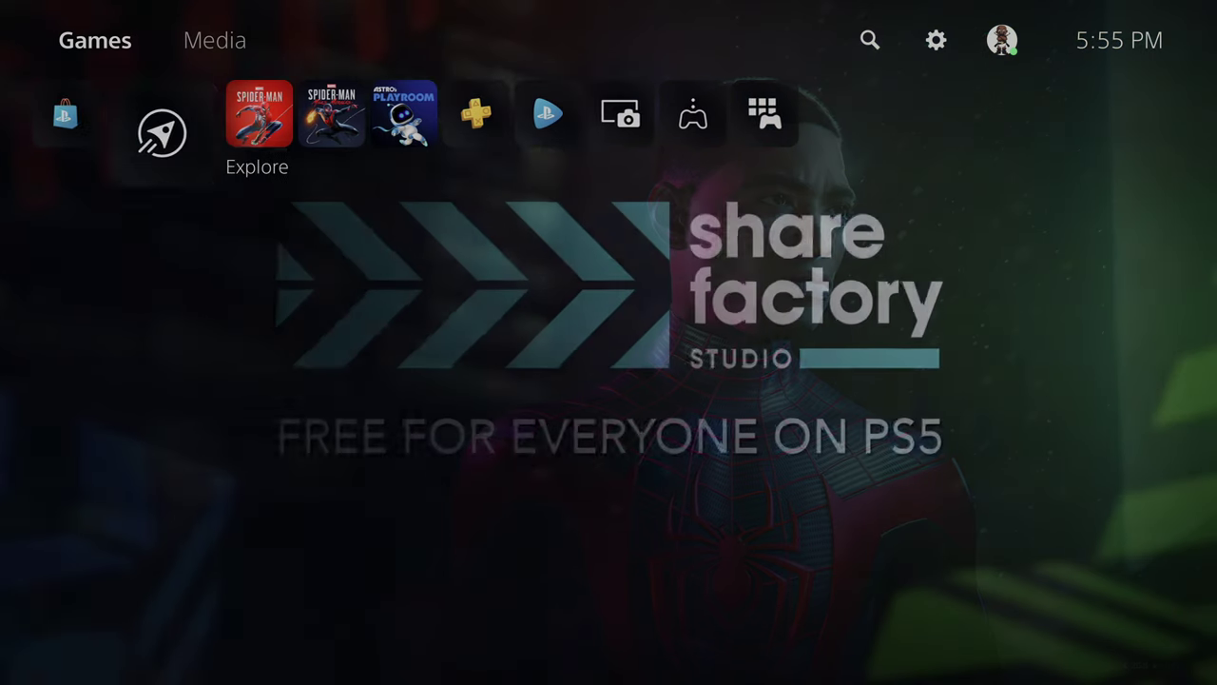
pyautogui.press('Right')
pyautogui.press('Left')
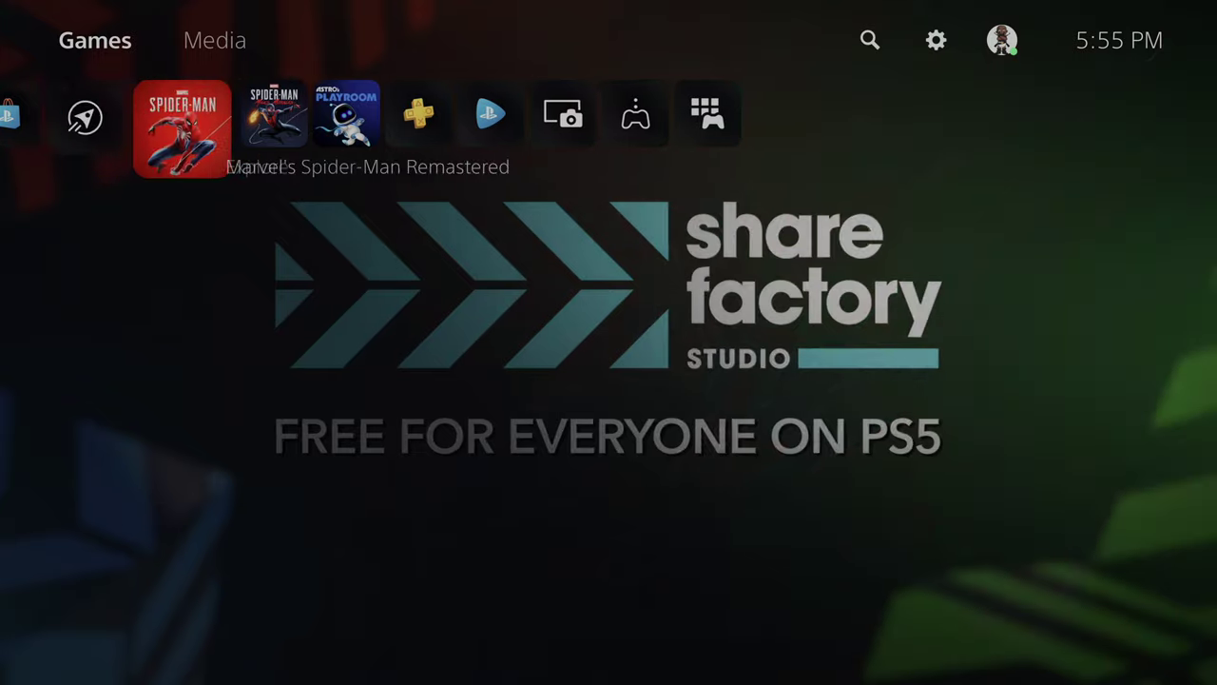
pyautogui.press('Right')
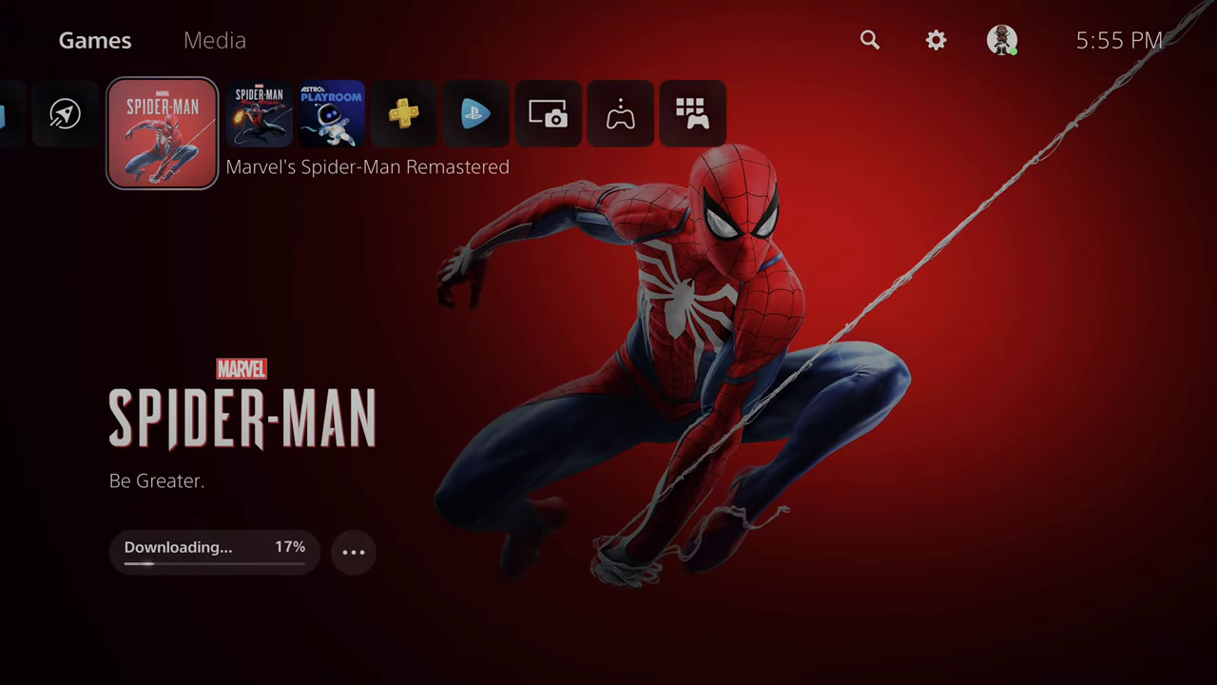
# Step: Attempt to launch the downloading Spider-Man Remastered, then view Miles Morales' Like a Rhino trophy card
pyautogui.press('Return')
pyautogui.press('Right')
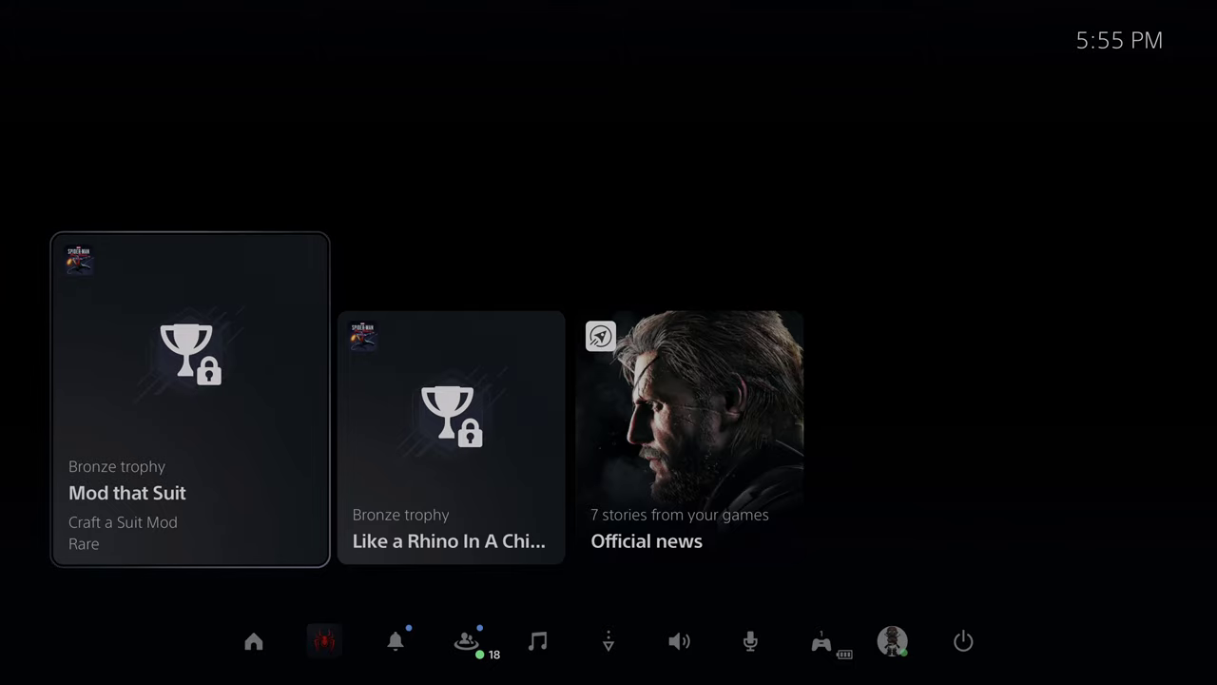
pyautogui.press('Right')
# Step: Compare the Mod that Suit and Like a Rhino trophy cards in Control Center
pyautogui.press('Left')
pyautogui.press('Right')
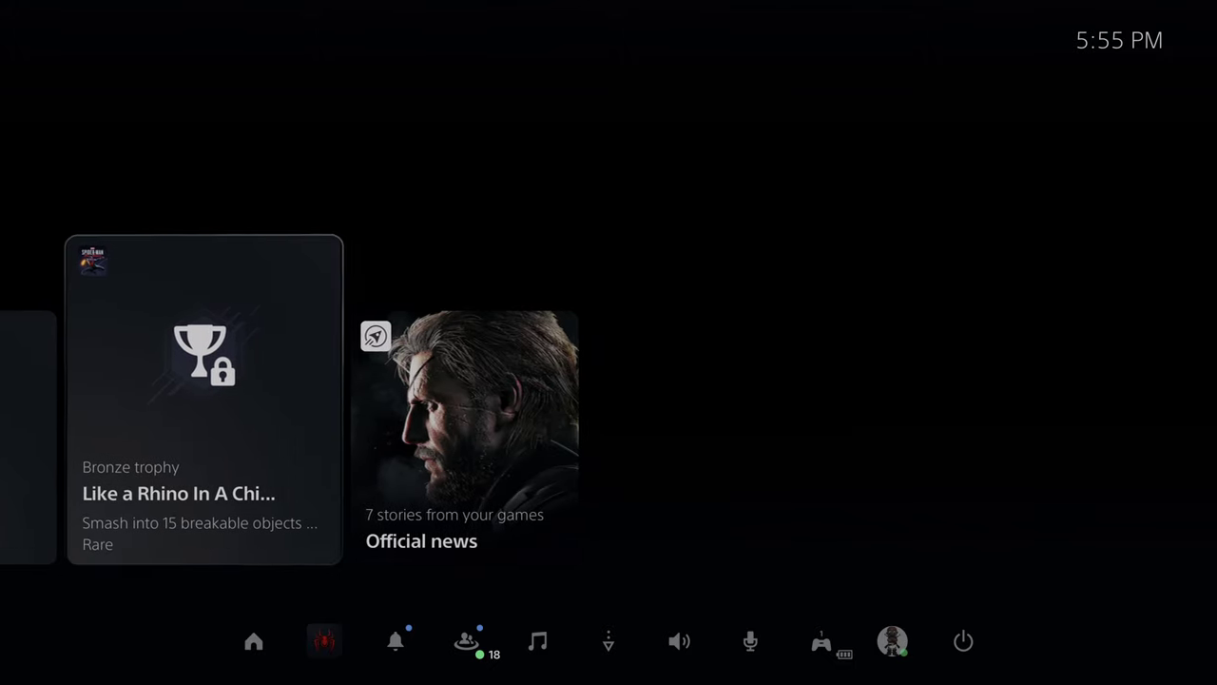
pyautogui.press('Left')
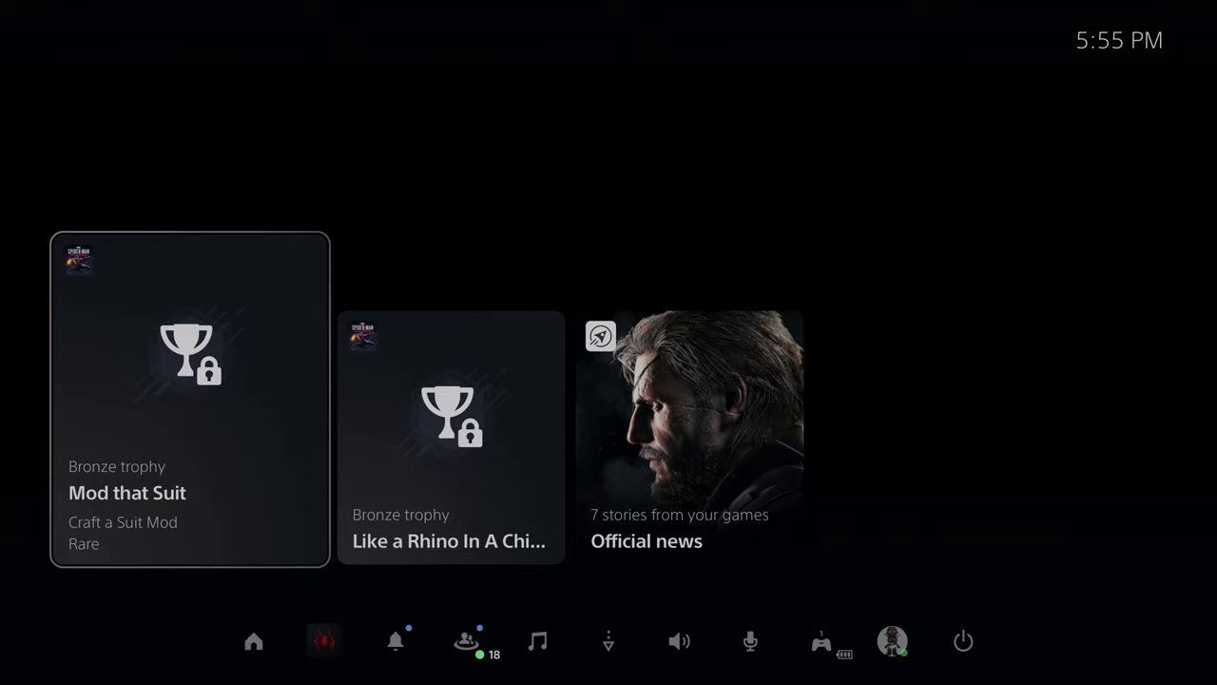
pyautogui.press('Right')
pyautogui.press('Left')
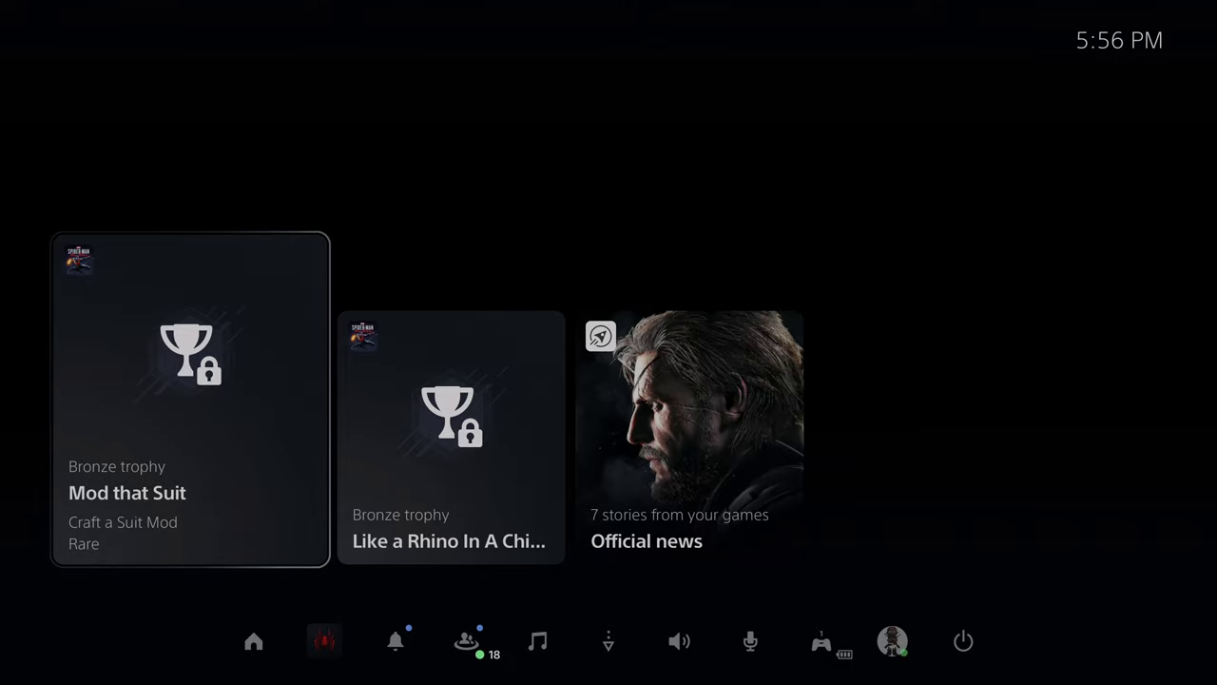
pyautogui.press('Right')
pyautogui.press('Left')
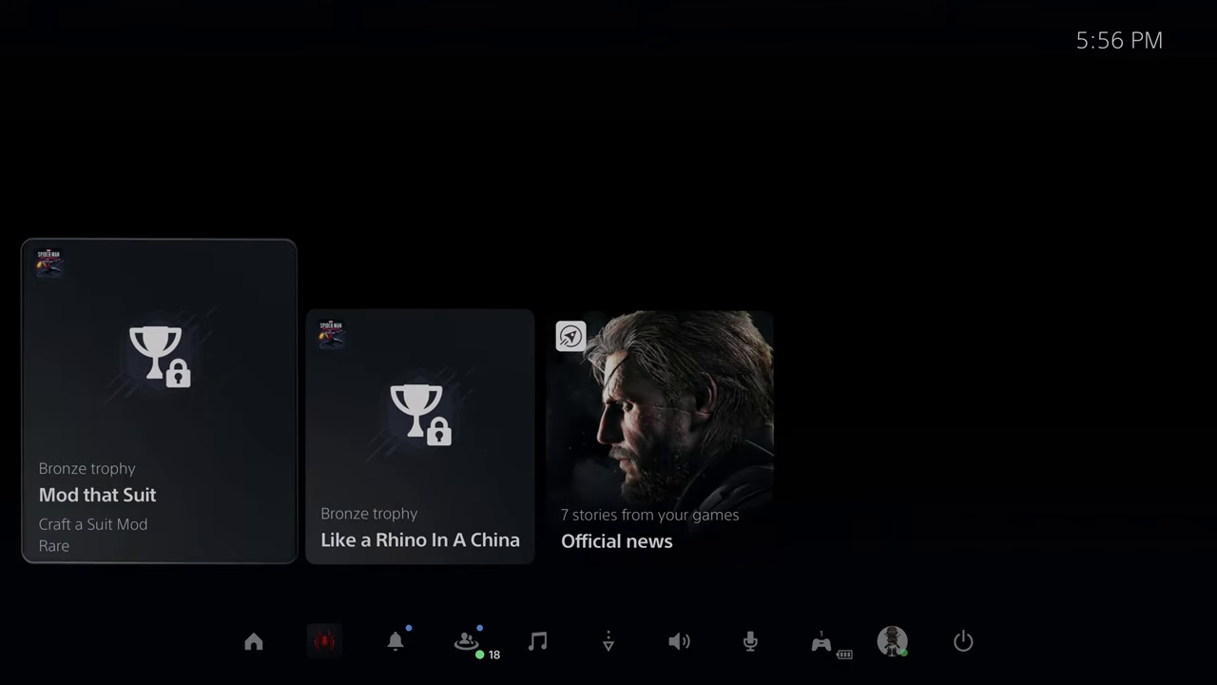
pyautogui.press('Right')
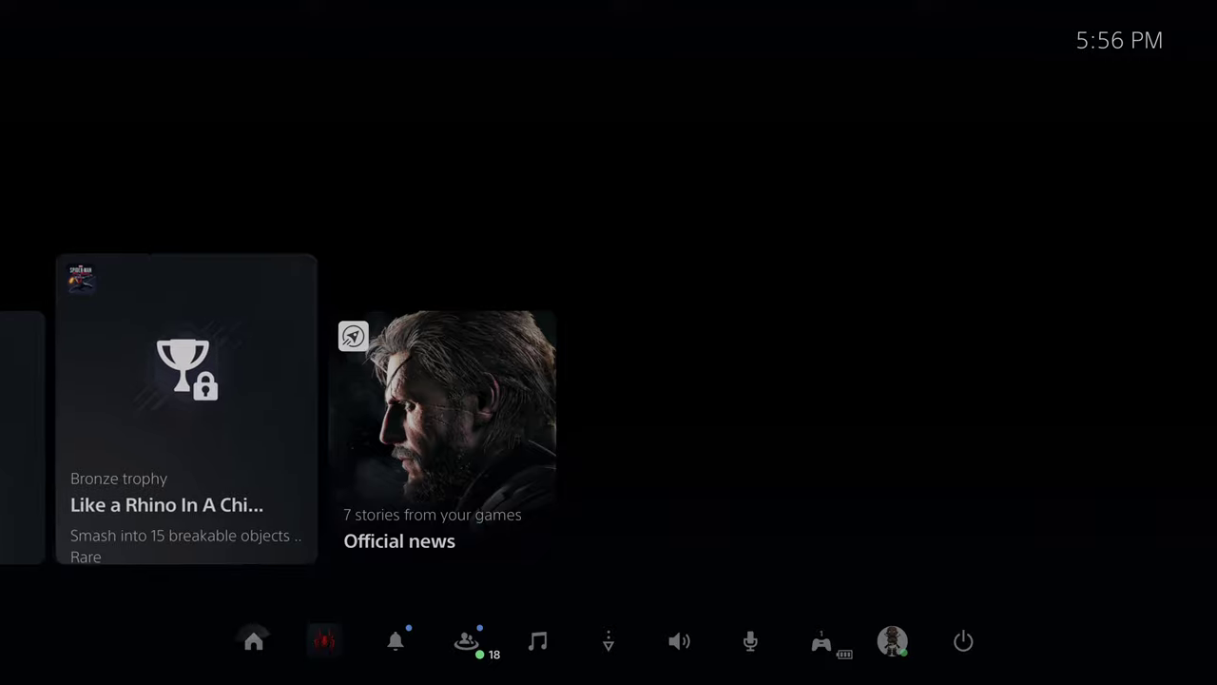
# Step: Move along the feature bar through Notifications to Game Base and dismiss its tip
pyautogui.press('Down')
pyautogui.press('Right')
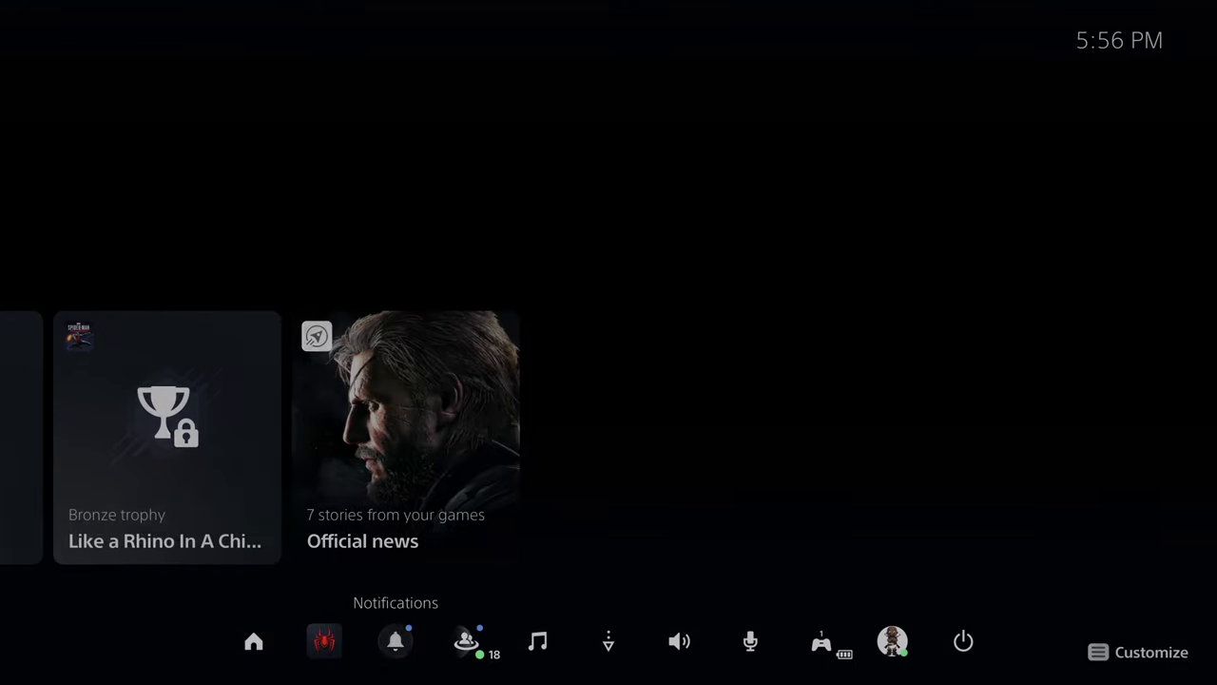
pyautogui.press('Right')
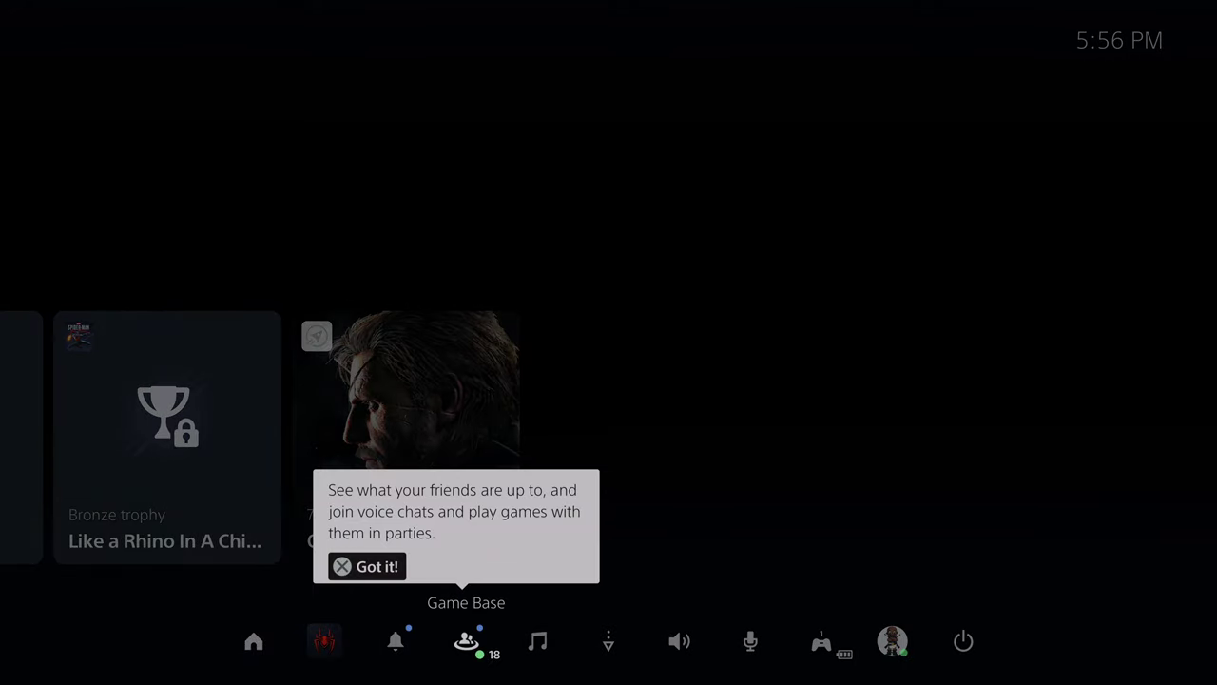
pyautogui.press('Return')
# Step: Pass Music, step through the cards toward Official news, then reach the power options
pyautogui.press('Right')
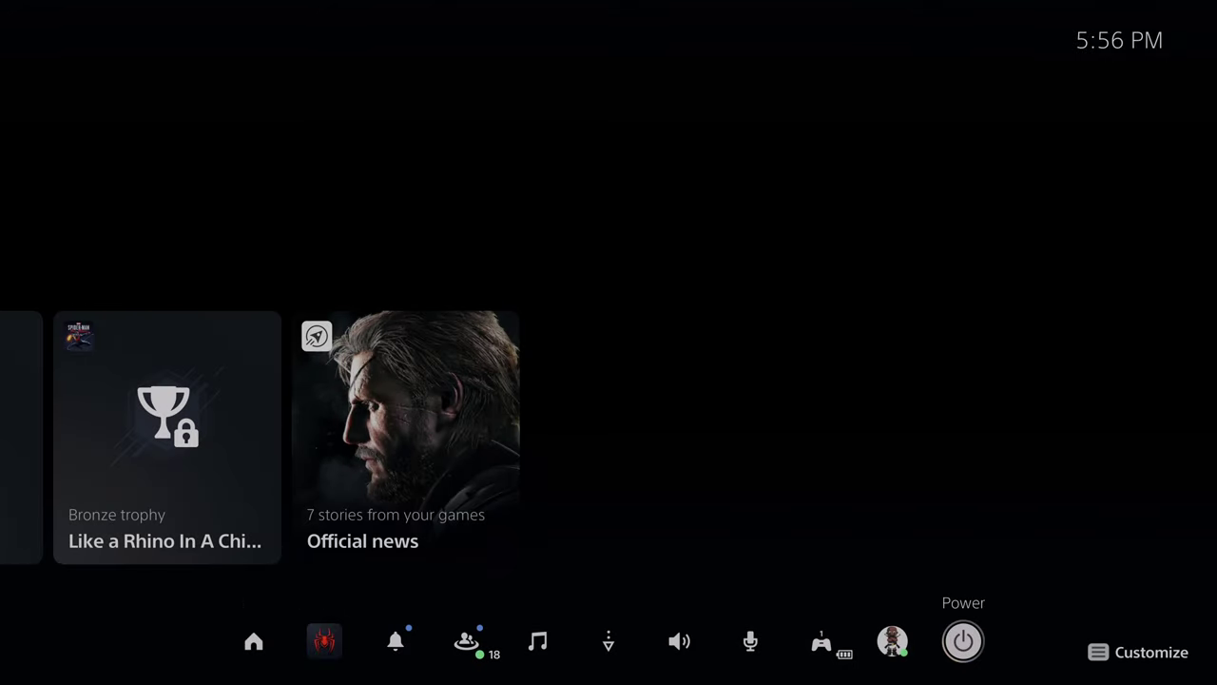
pyautogui.press('Up')
pyautogui.press('Right')
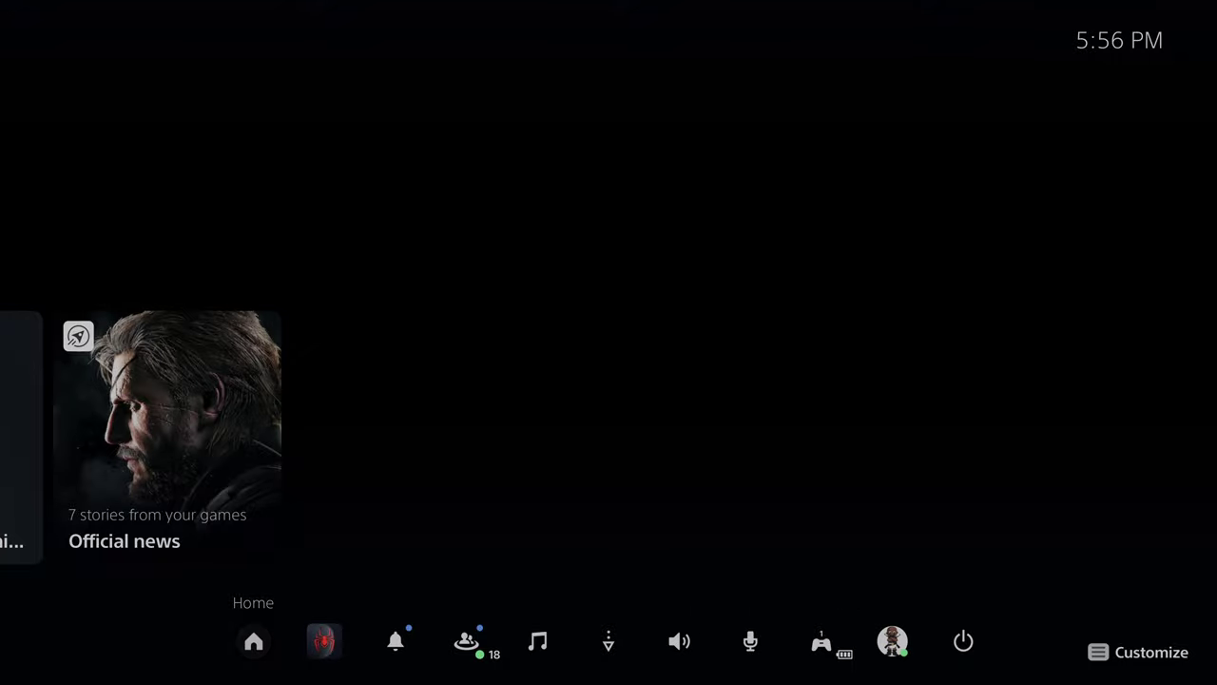
pyautogui.press('Left')
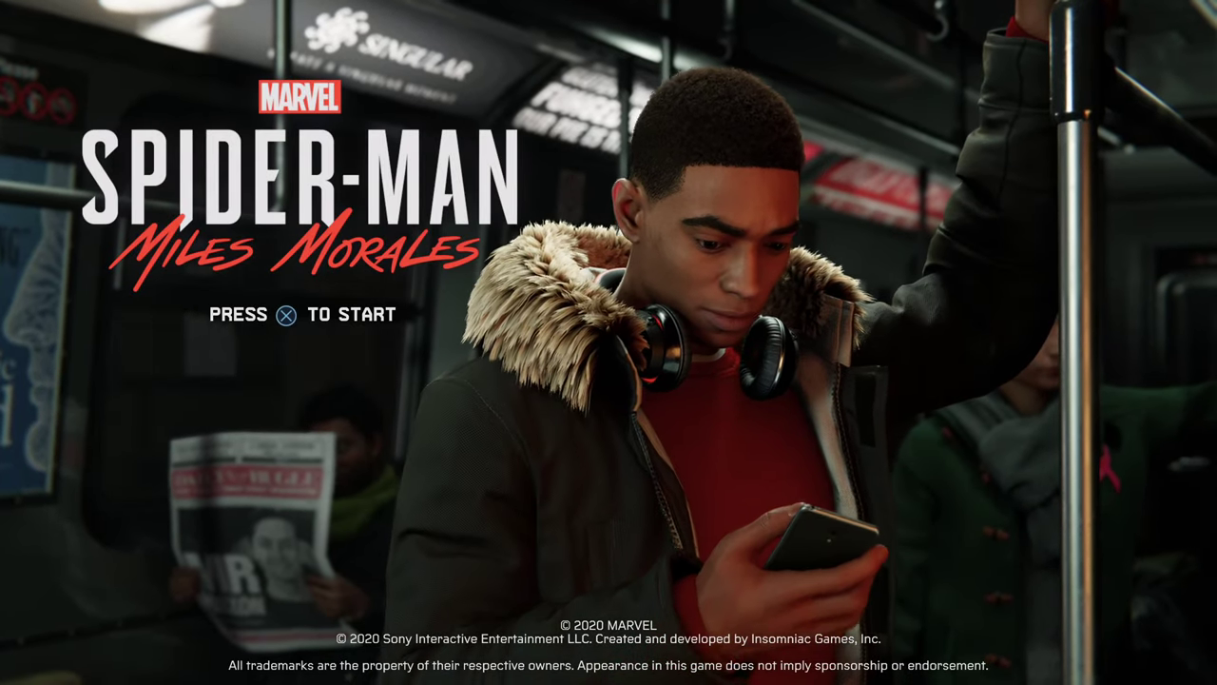
# Step: Leave the Miles Morales title screen via Control Center back to the home screen
pyautogui.press('super')
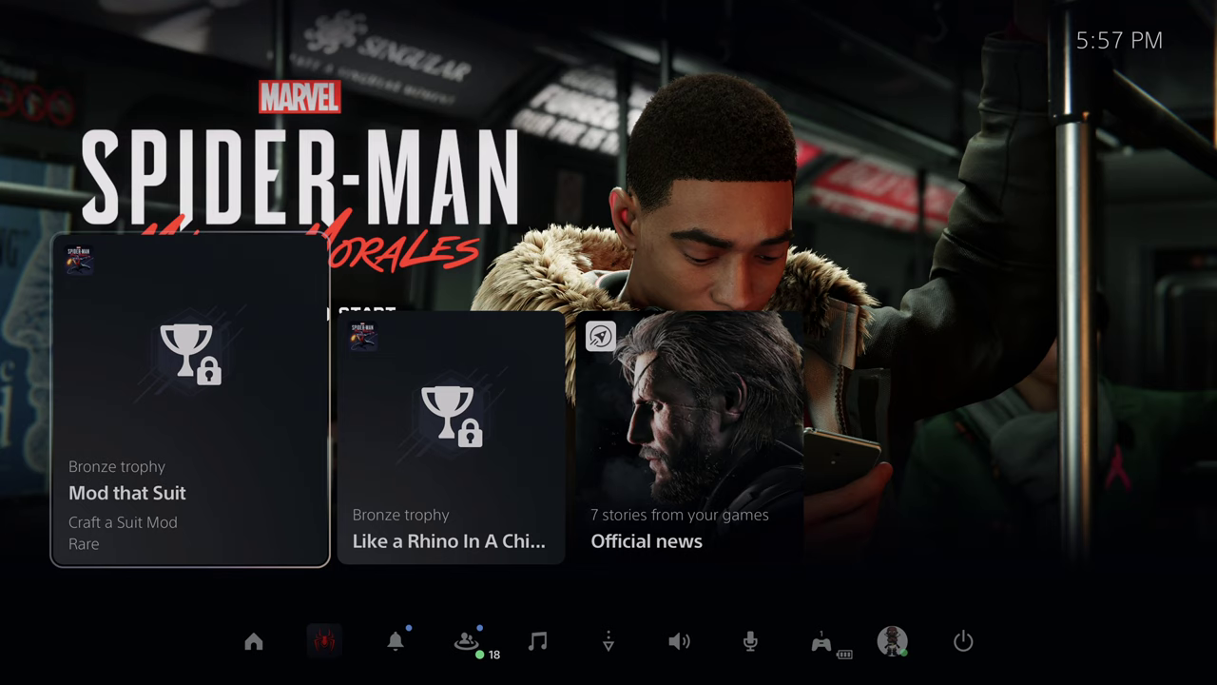
pyautogui.press('Down')
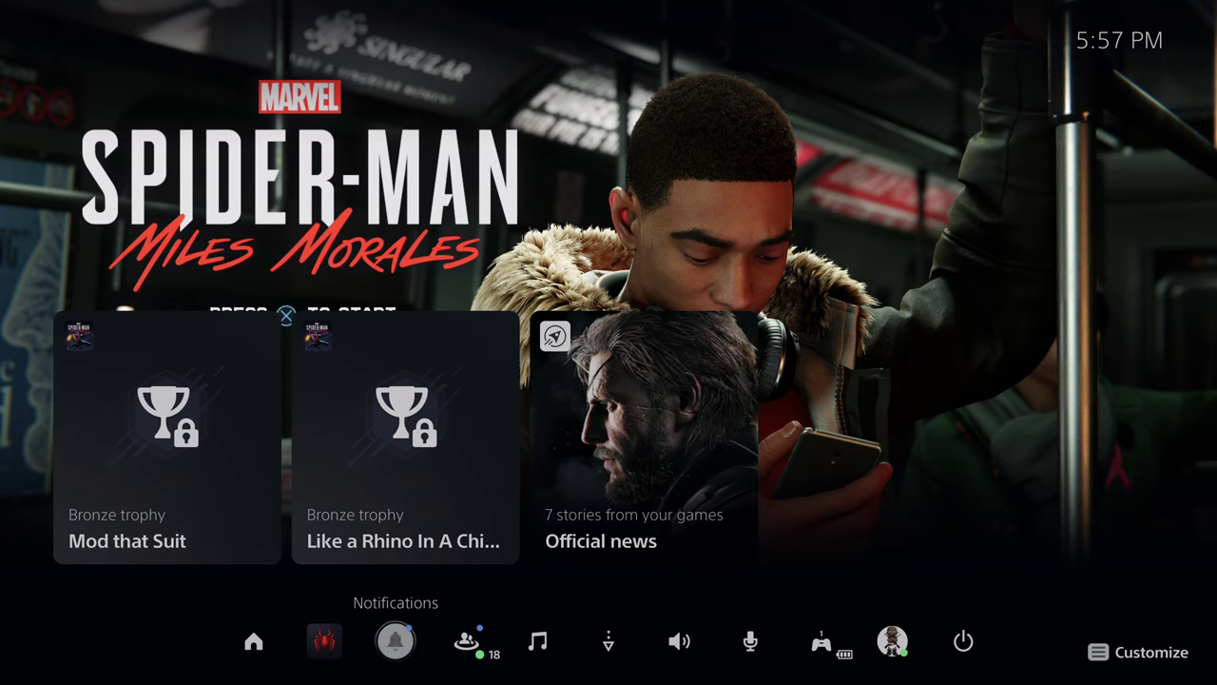
pyautogui.press('Return')
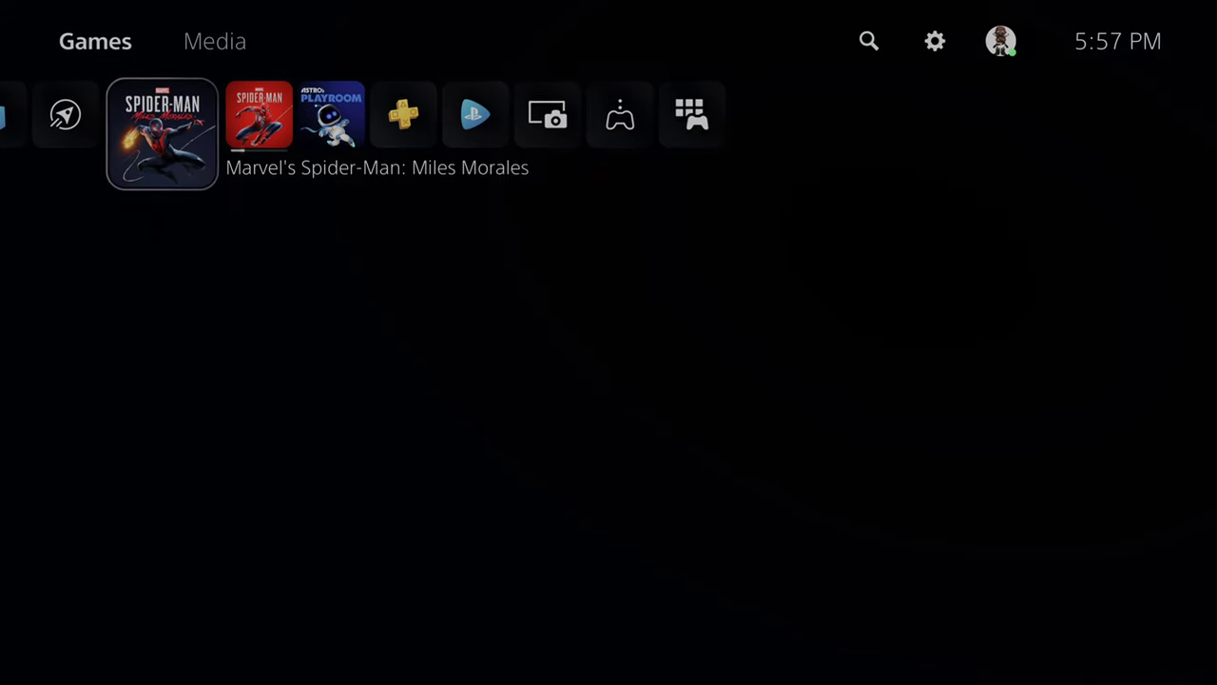
# Step: Browse the home tiles past ASTRO's PLAYROOM to Game Library, ending on Media Gallery
pyautogui.press('Left')
pyautogui.press('Left')
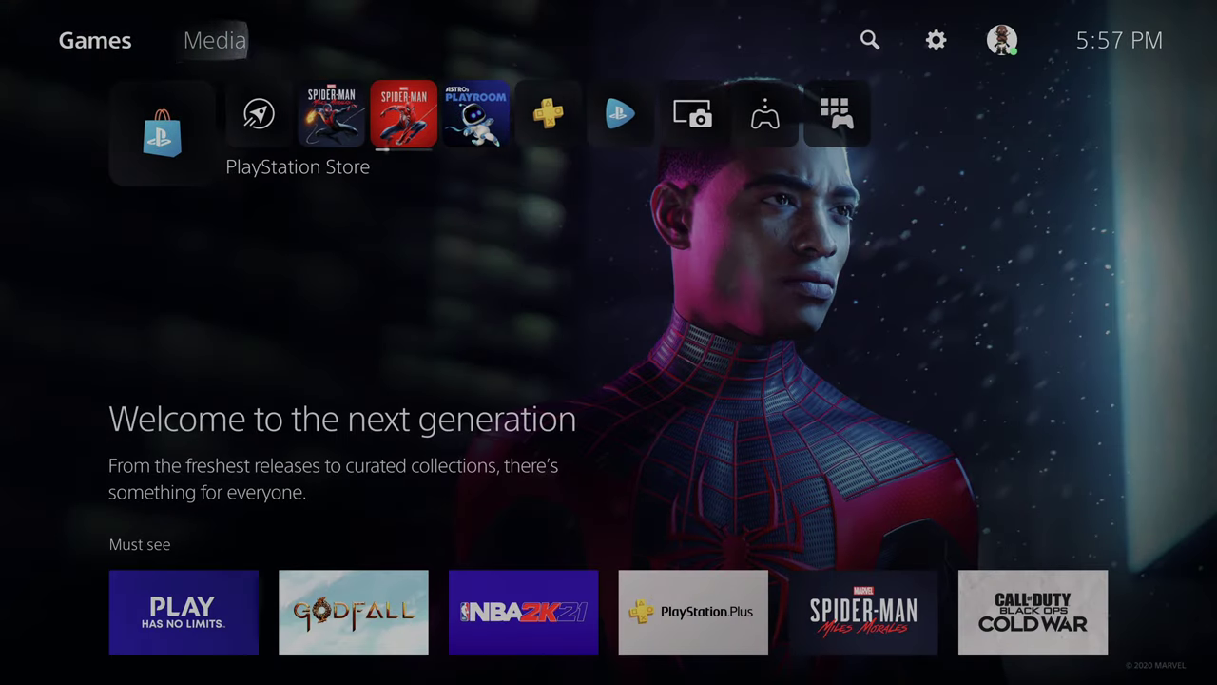
pyautogui.press('Up')
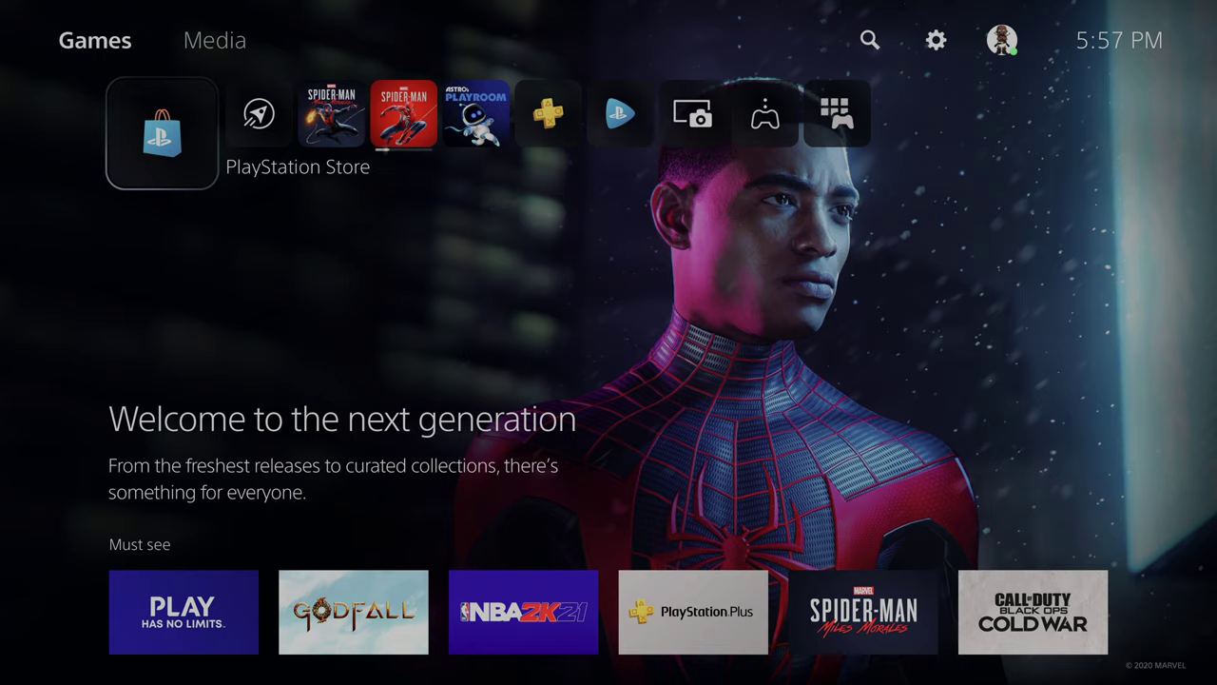
pyautogui.press('Right')
pyautogui.press('Right')
pyautogui.press('Right')
pyautogui.press('Right')
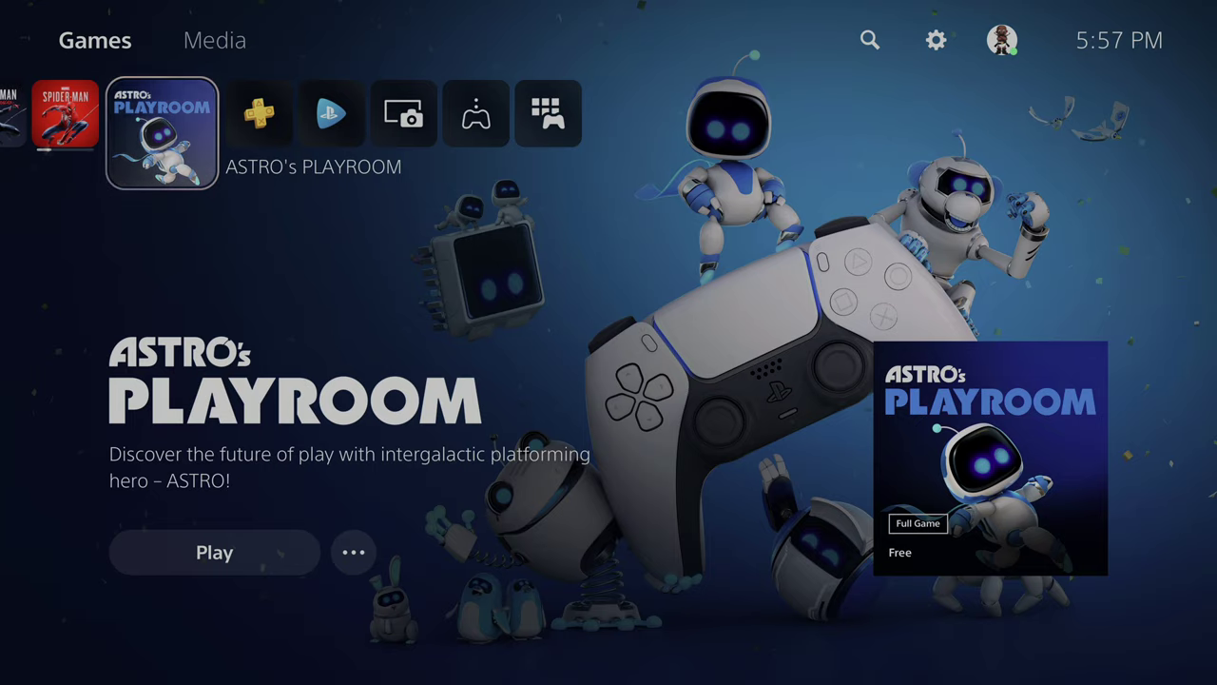
pyautogui.press('Right')
pyautogui.press('Right')
pyautogui.press('Right')
pyautogui.press('Right')
pyautogui.press('Right')
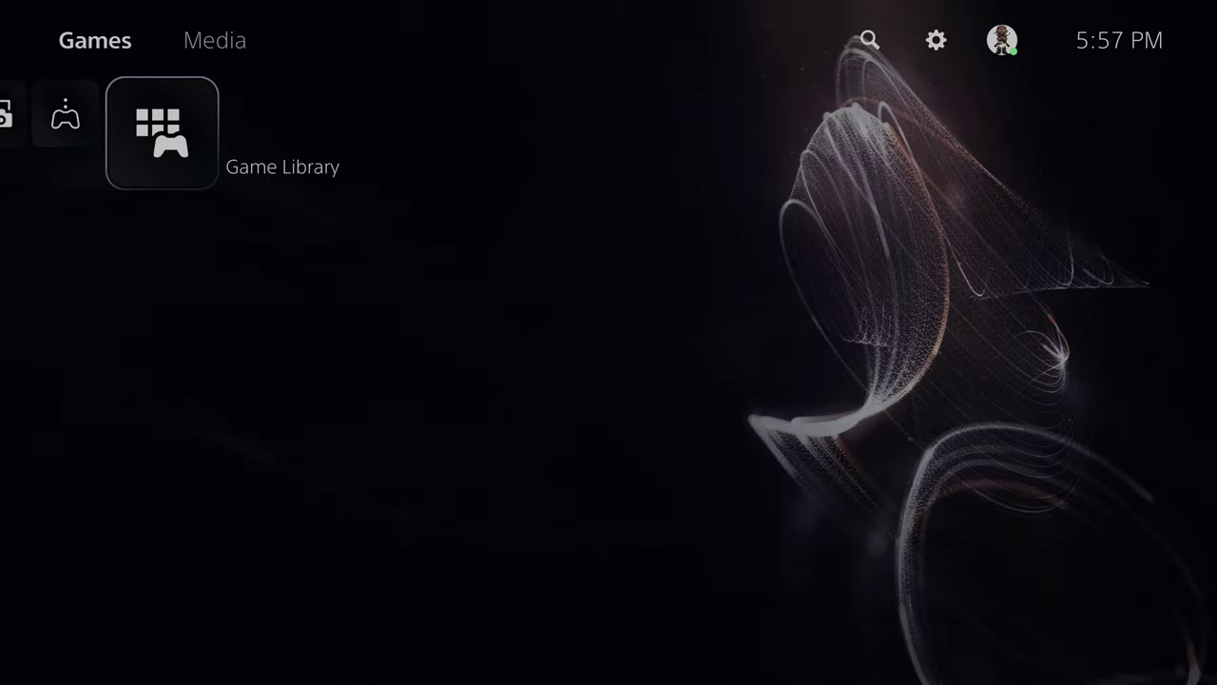
pyautogui.press('Left')
pyautogui.press('Left')
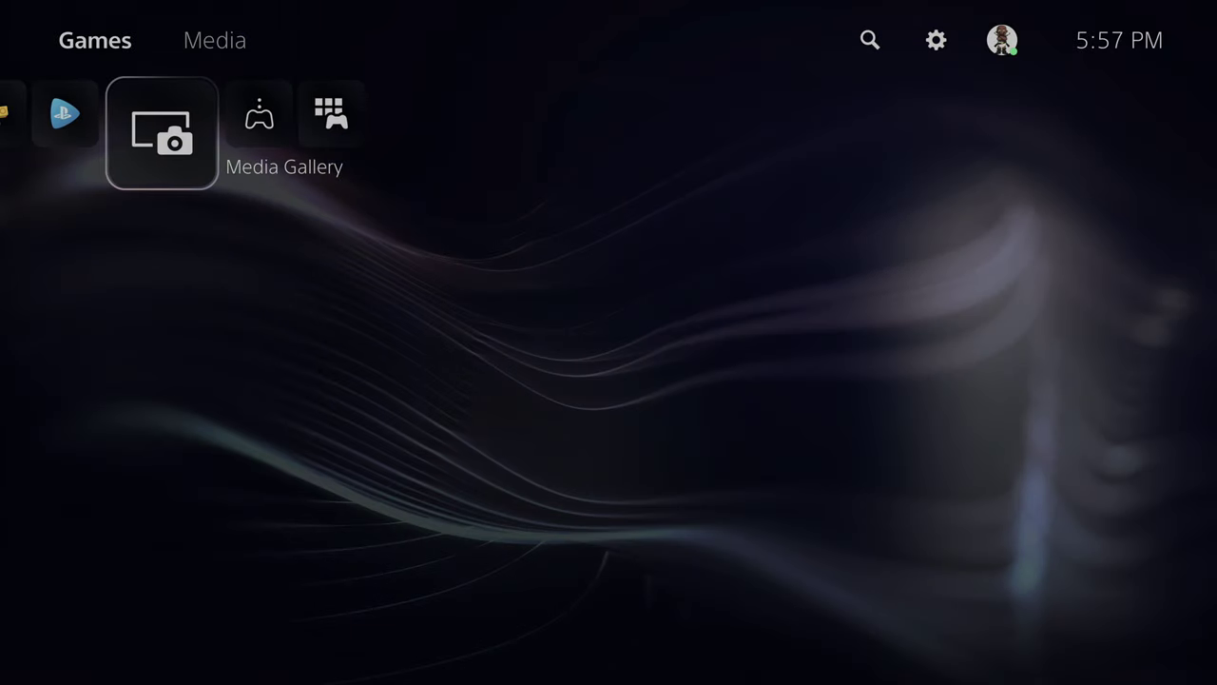